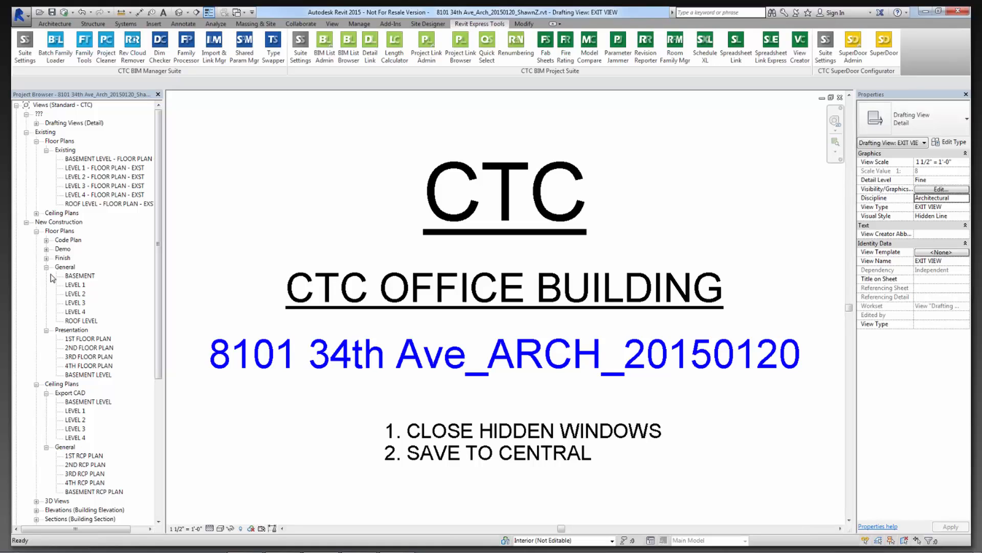
# Look over the Finish floor plan views under New Construction in the project browser and collapse the group again.
pyautogui.click(46, 258)
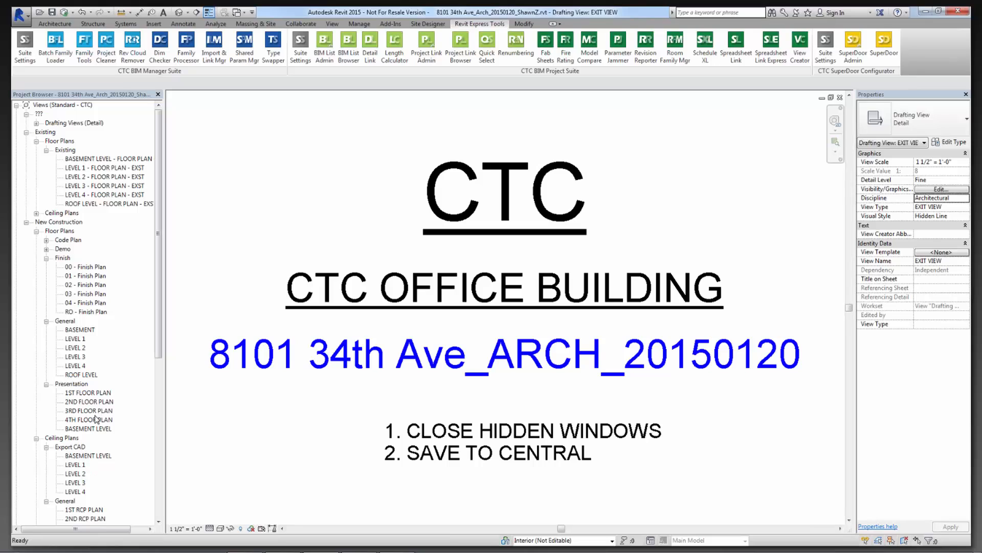
pyautogui.click(46, 258)
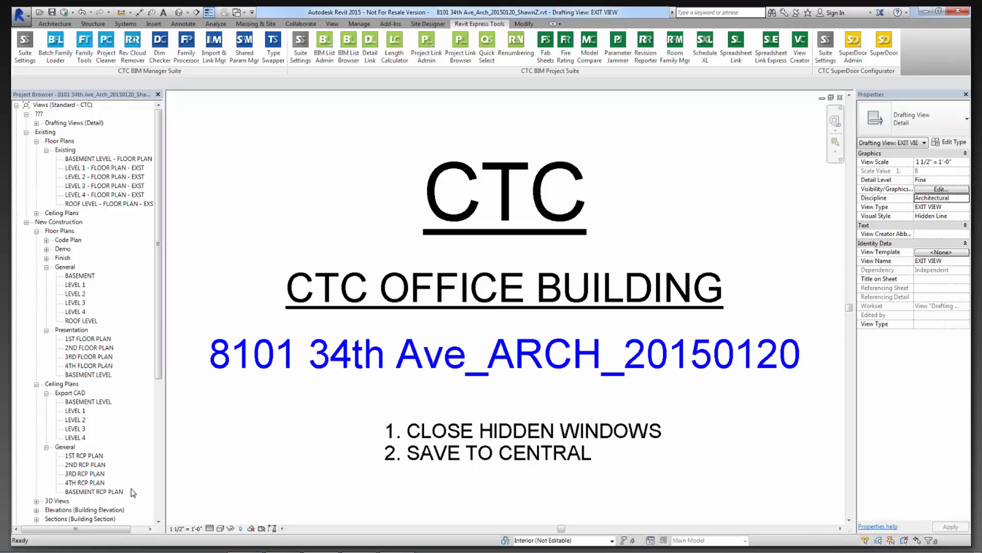
# Start Spreadsheet Link and add Views to the selected categories.
pyautogui.click(737, 64)
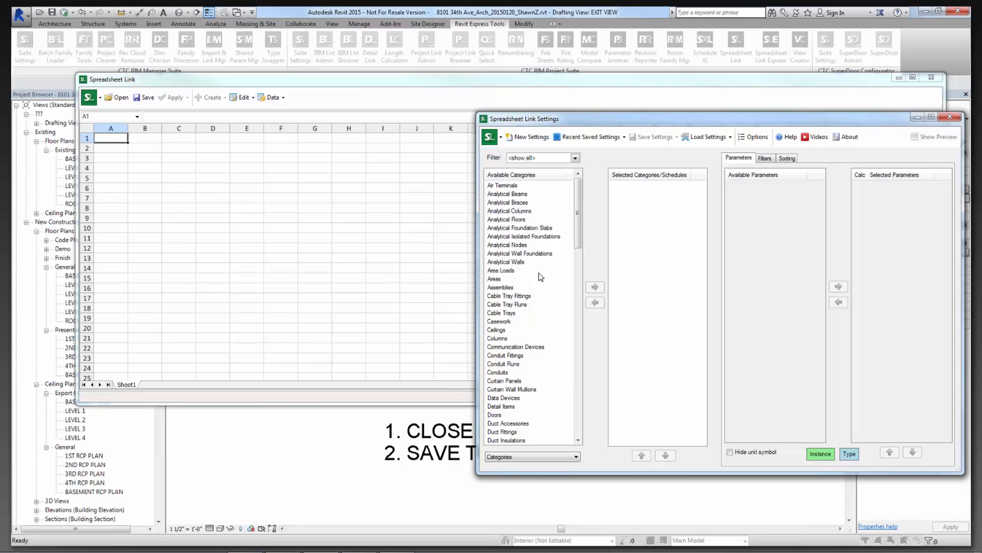
pyautogui.click(506, 322)
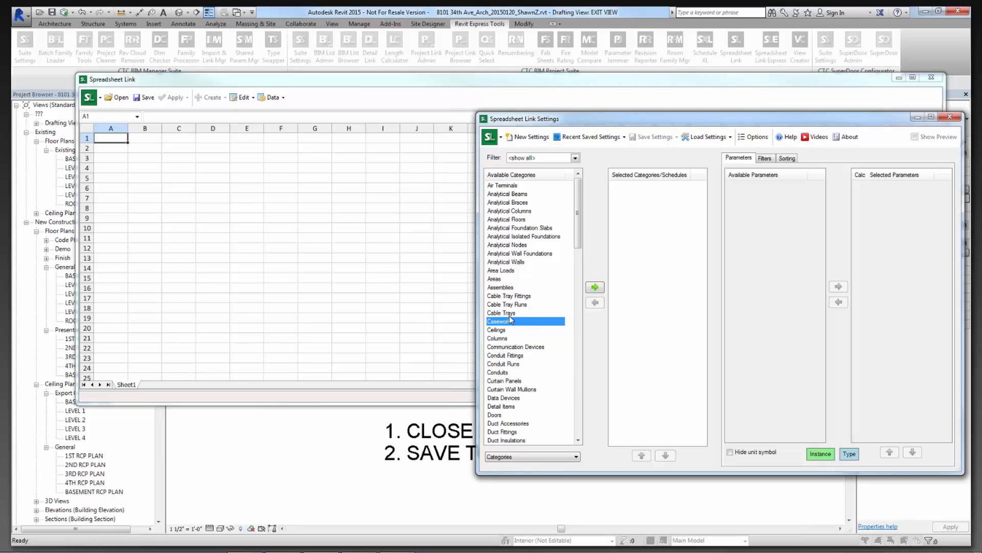
pyautogui.click(512, 374)
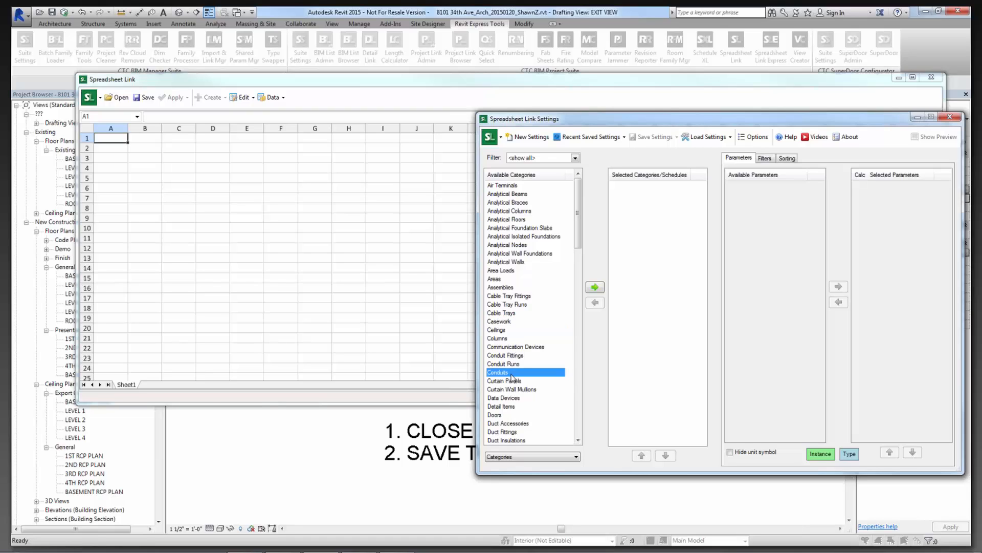
pyautogui.press('v')
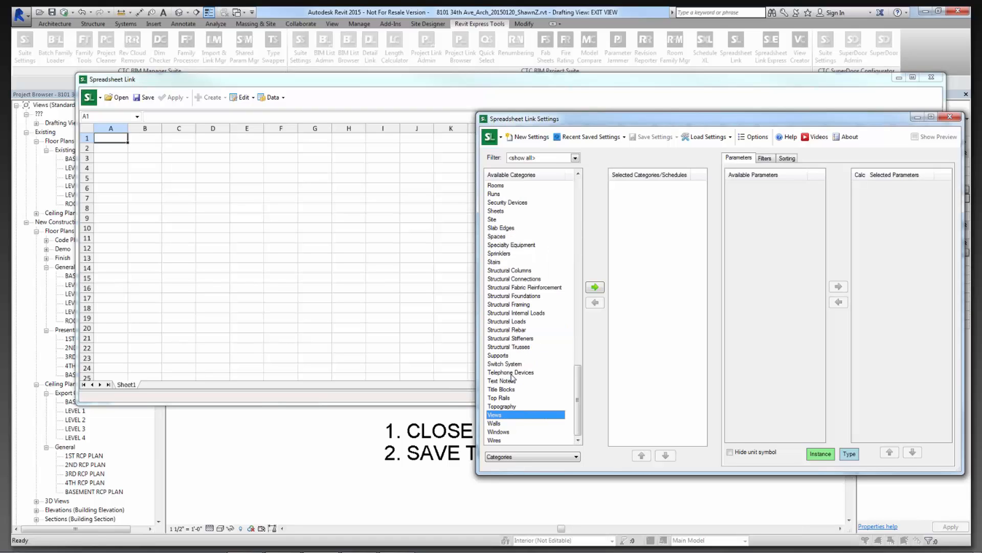
pyautogui.doubleClick(519, 414)
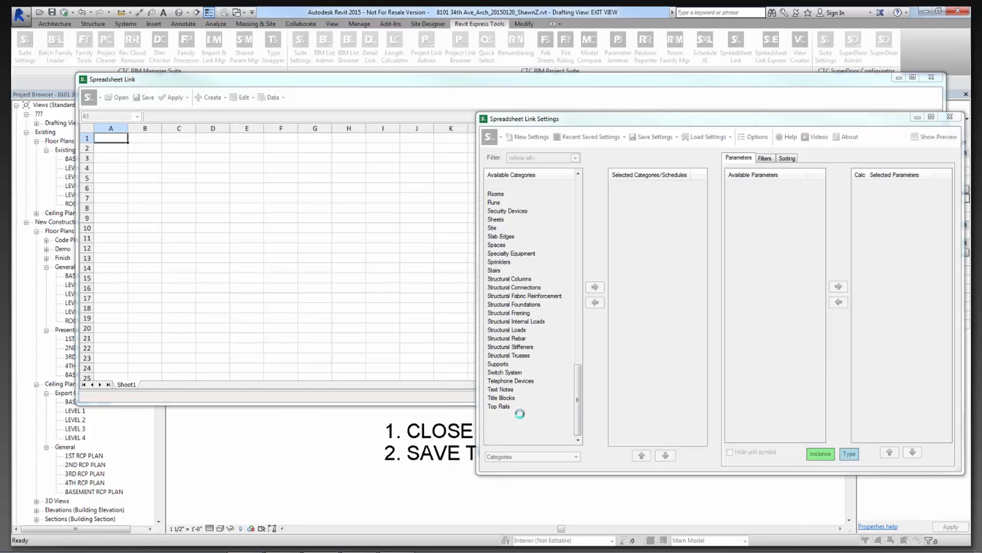
# Add the View Name, Title on Sheet and View Type parameters to the Views category.
pyautogui.scroll(-10, 752, 364)
pyautogui.doubleClick(752, 365)
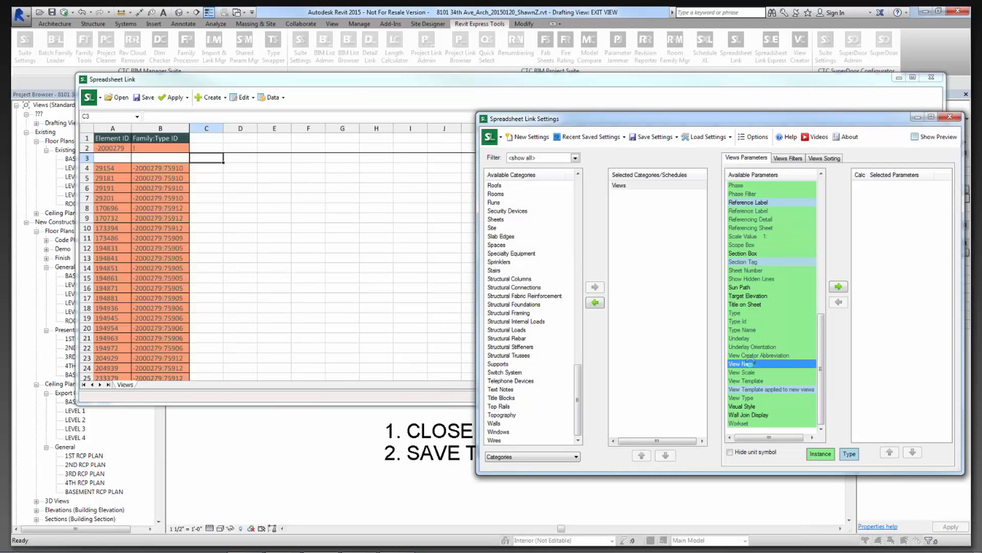
pyautogui.doubleClick(750, 312)
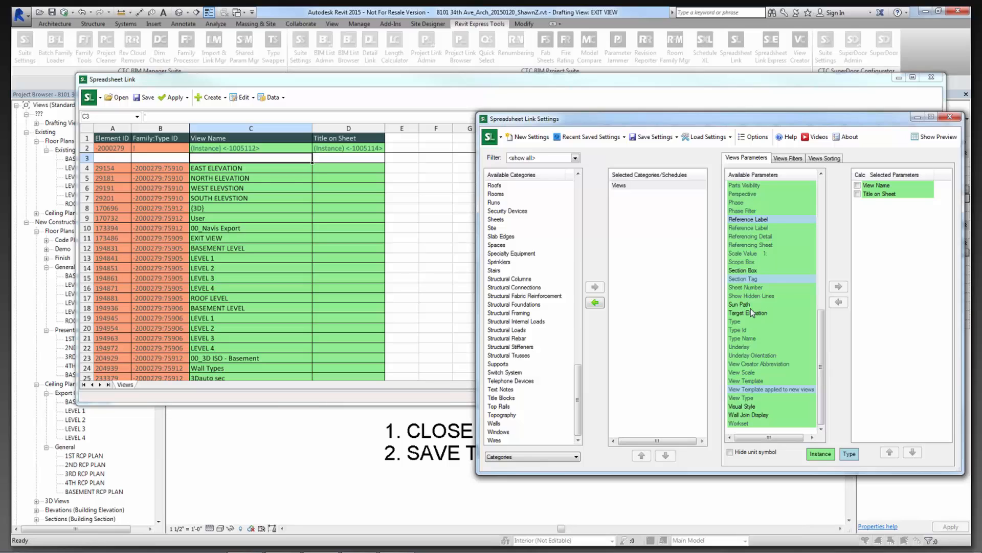
pyautogui.click(762, 295)
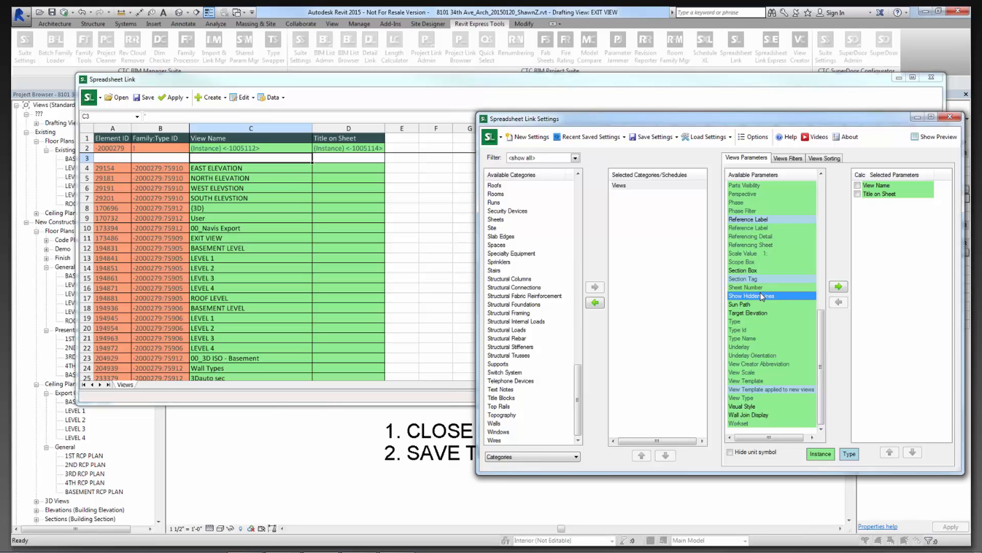
pyautogui.click(762, 364)
pyautogui.doubleClick(761, 399)
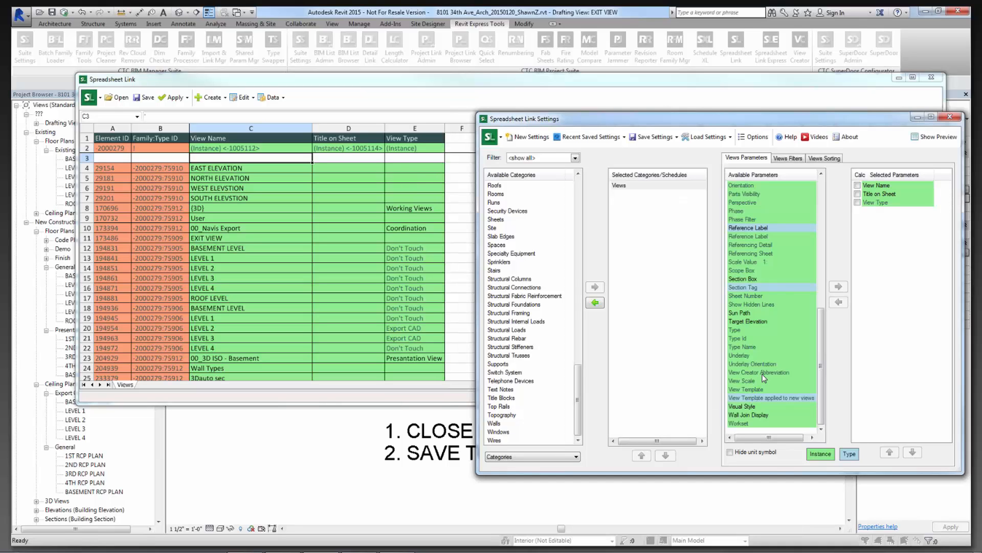
pyautogui.click(749, 347)
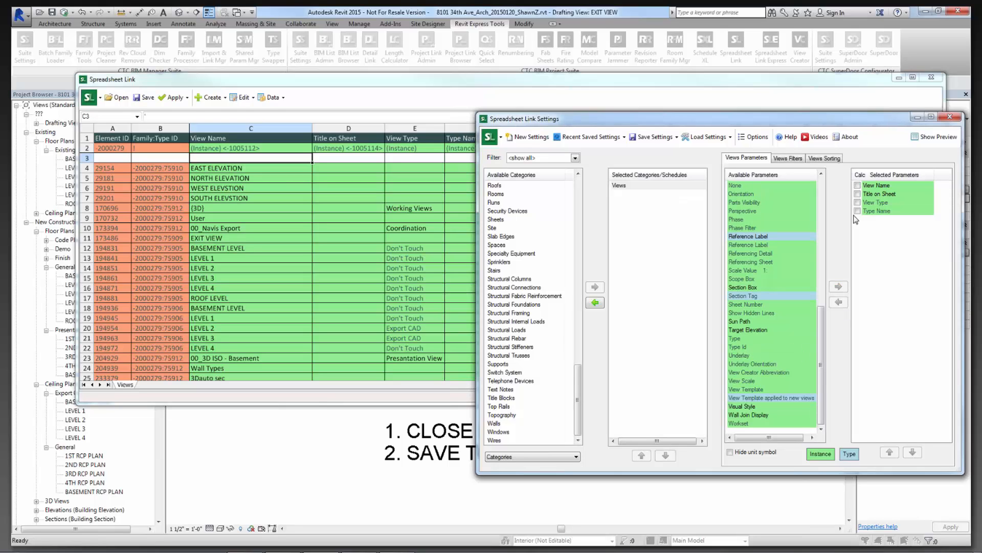
pyautogui.doubleClick(873, 211)
pyautogui.click(767, 327)
# Add the Associated Level parameter to the selected parameters of the Views category.
pyautogui.scroll(7, 763, 319)
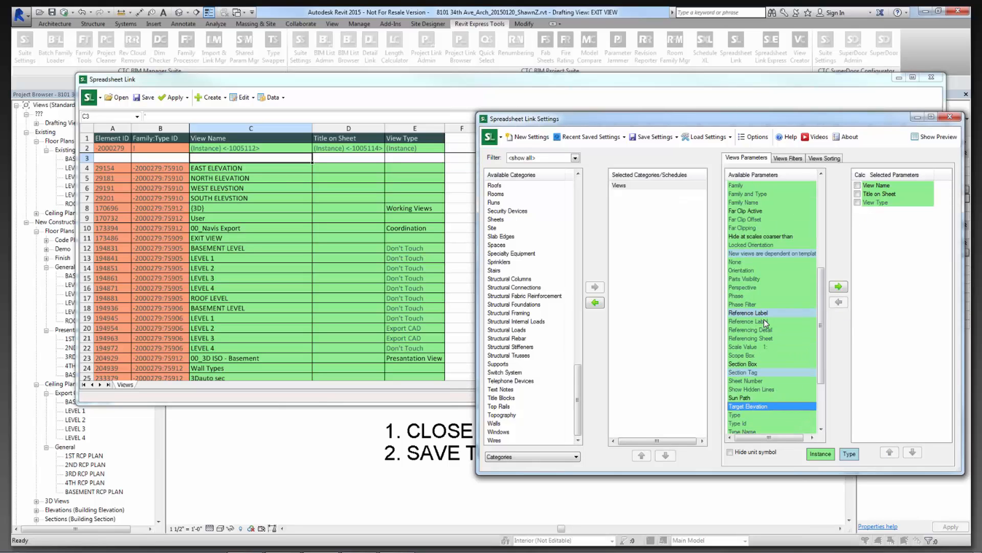
pyautogui.scroll(1, 763, 318)
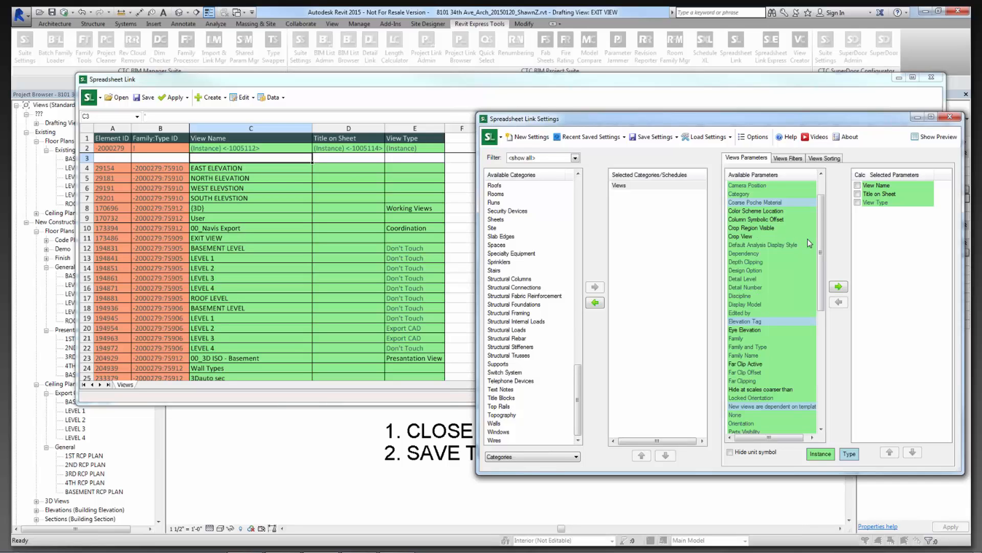
pyautogui.moveTo(822, 241); pyautogui.dragTo(819, 303)
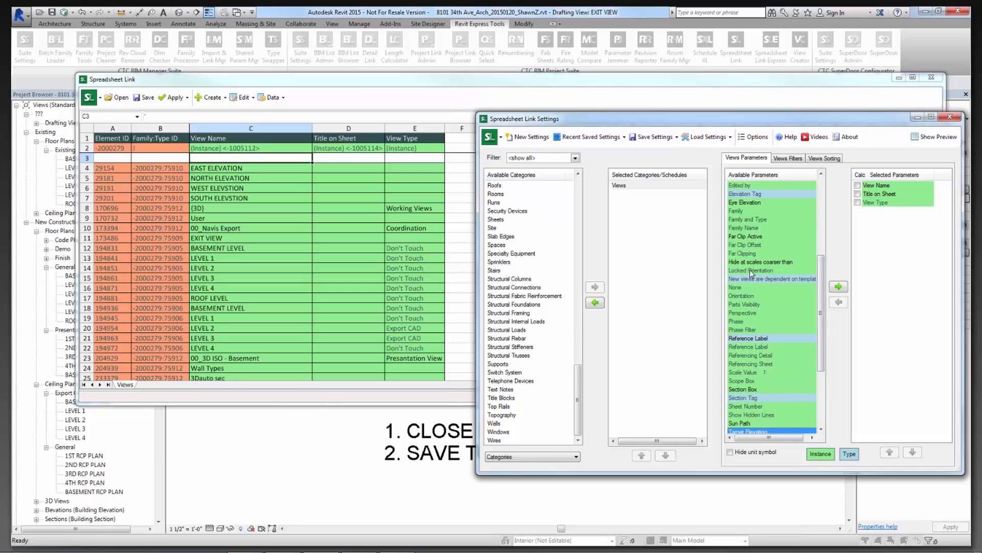
pyautogui.click(749, 314)
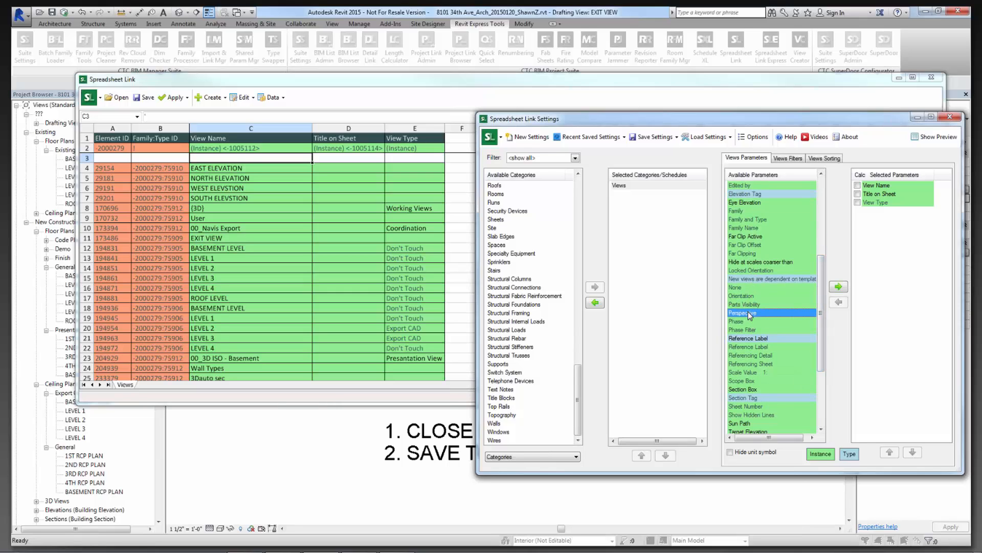
pyautogui.scroll(7, 748, 311)
pyautogui.click(764, 202)
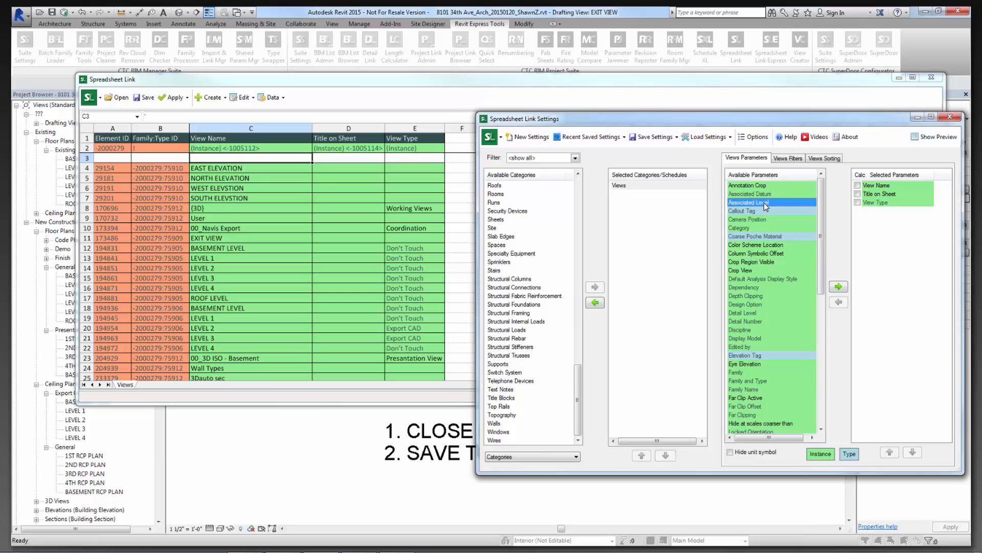
pyautogui.doubleClick(764, 202)
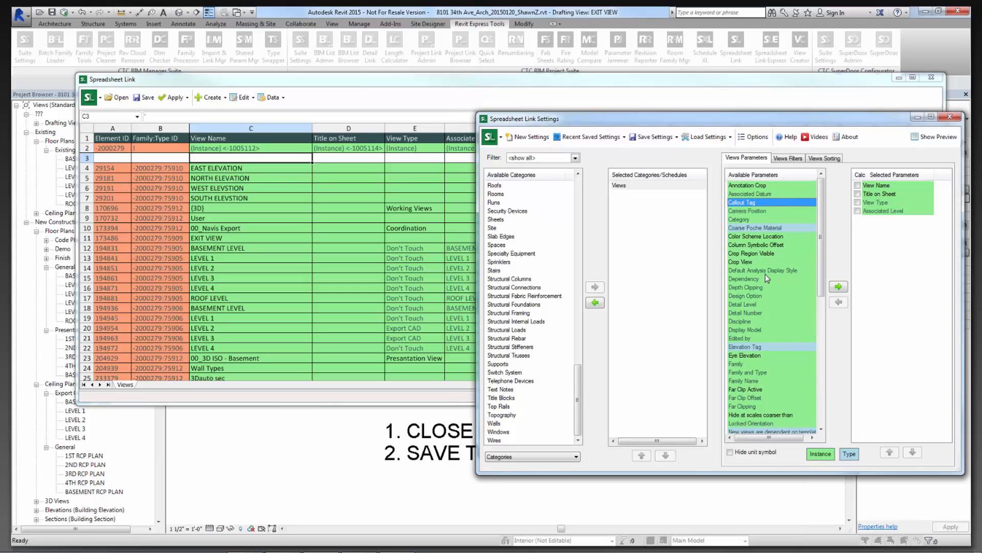
# Add the View Template and View Creator Abbreviation parameters to Views, placing View Creator Abbreviation above View Template.
pyautogui.click(746, 303)
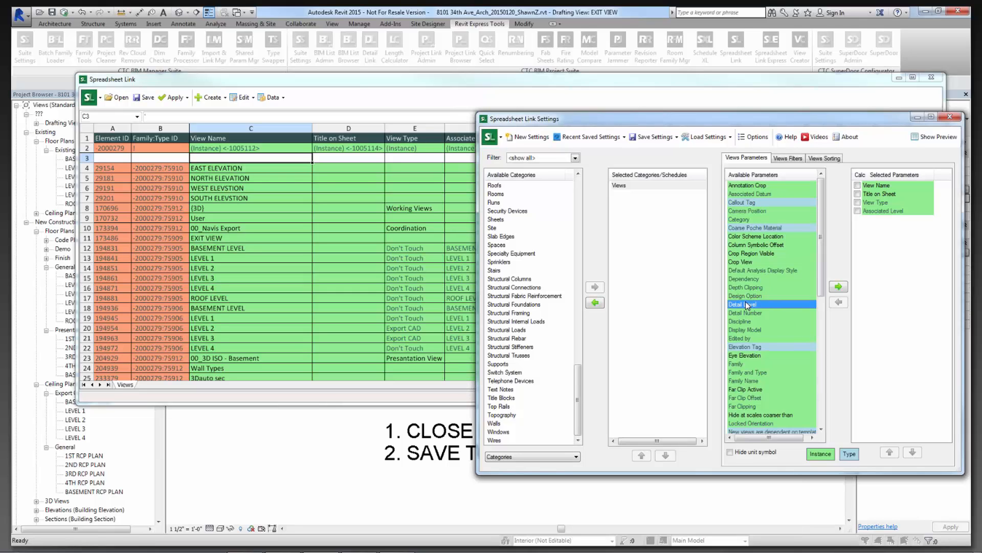
pyautogui.press('v')
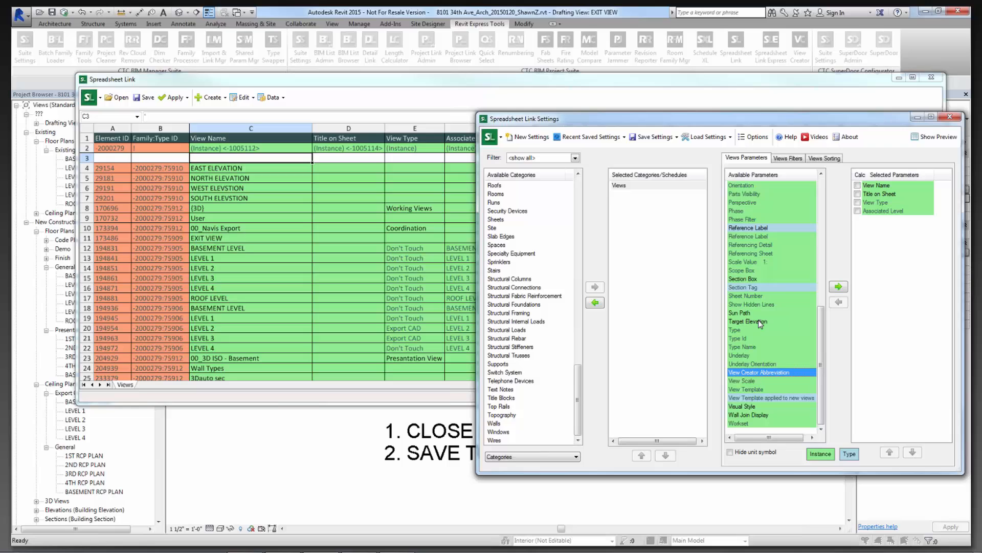
pyautogui.doubleClick(759, 390)
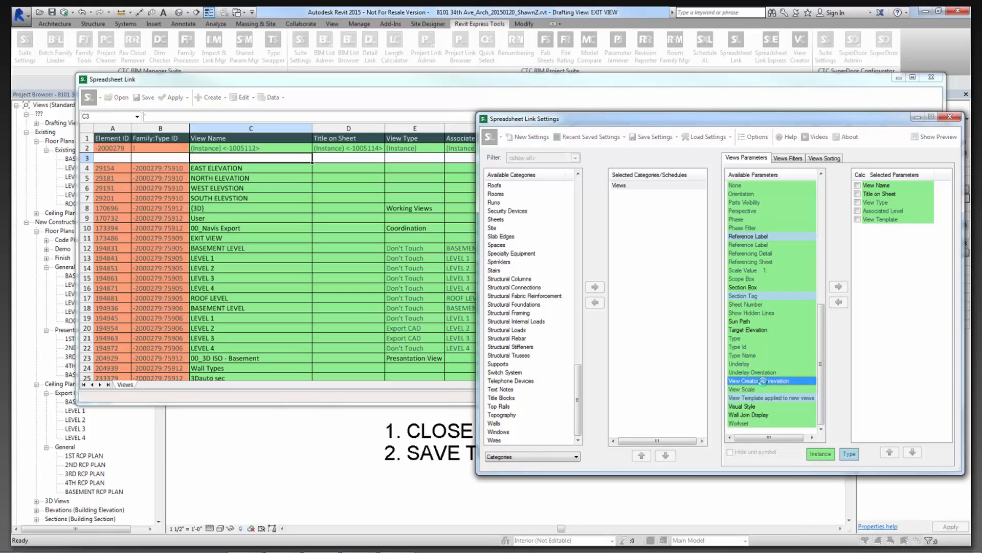
pyautogui.doubleClick(763, 382)
pyautogui.click(889, 452)
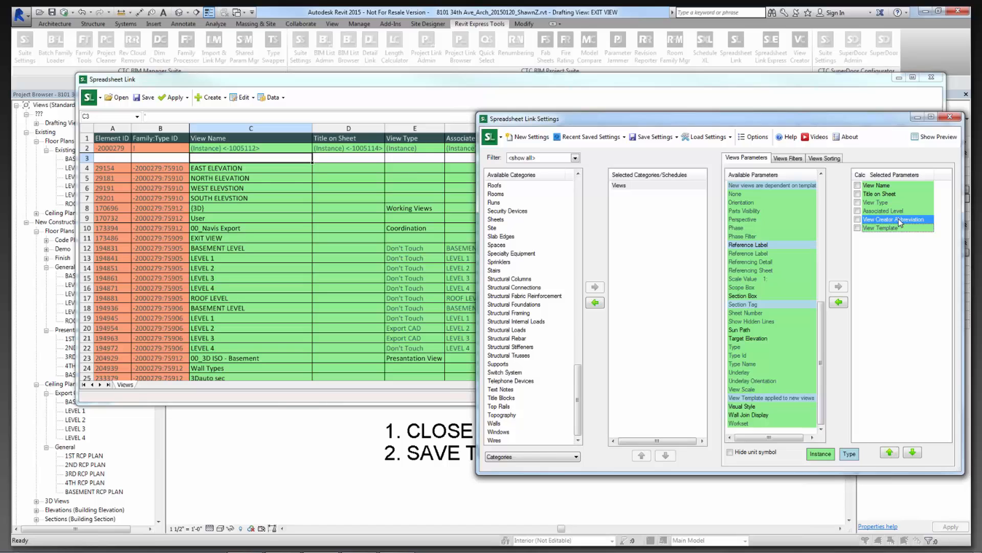
pyautogui.click(904, 229)
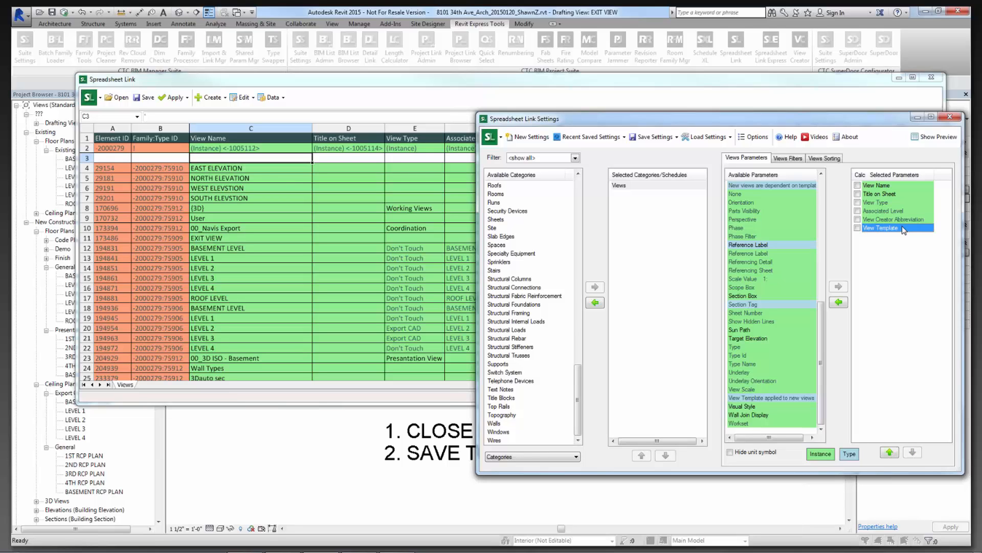
# Add the Phase parameter at the end of the Views category's selected parameters.
pyautogui.click(750, 374)
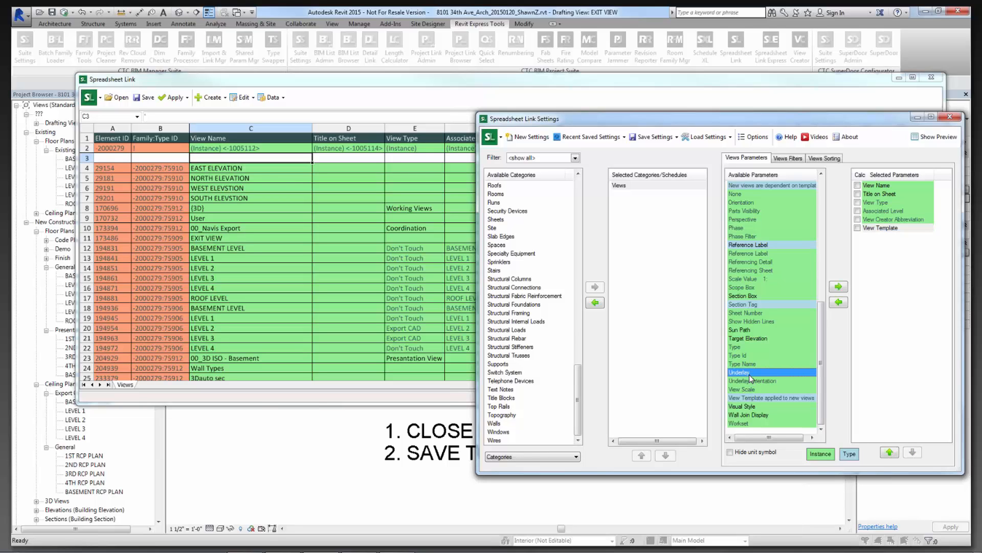
pyautogui.press('p')
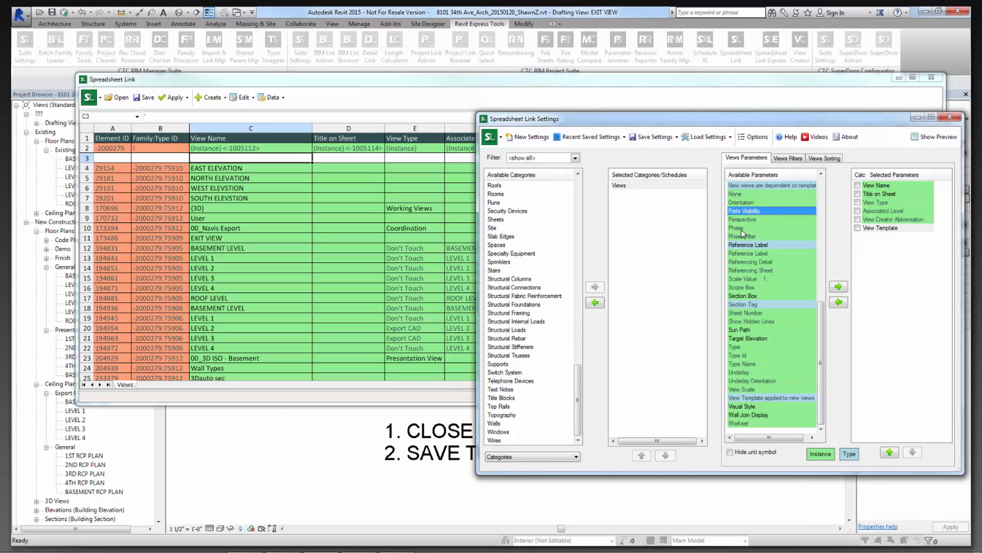
pyautogui.moveTo(742, 228); pyautogui.dragTo(876, 240)
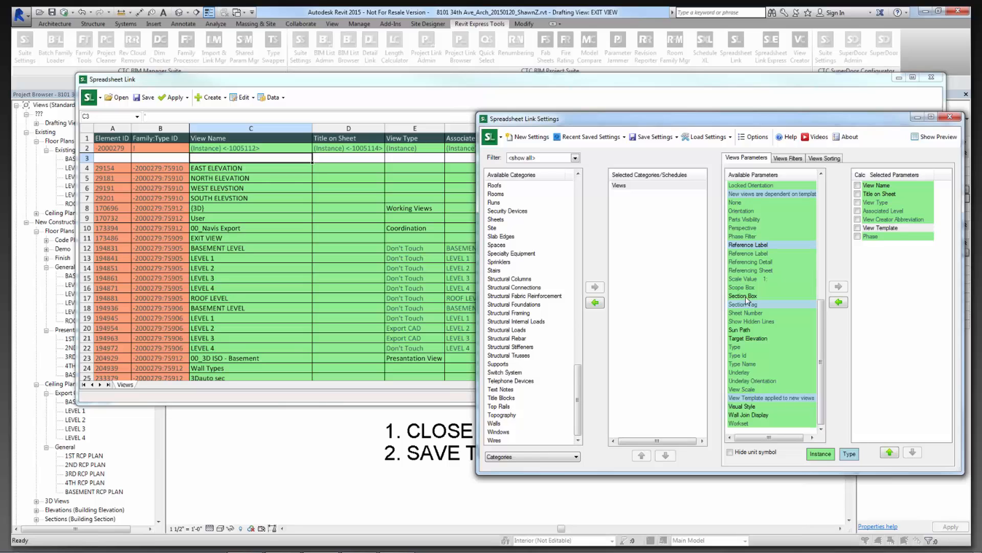
# Add Levels to the selected categories alongside Views.
pyautogui.click(509, 296)
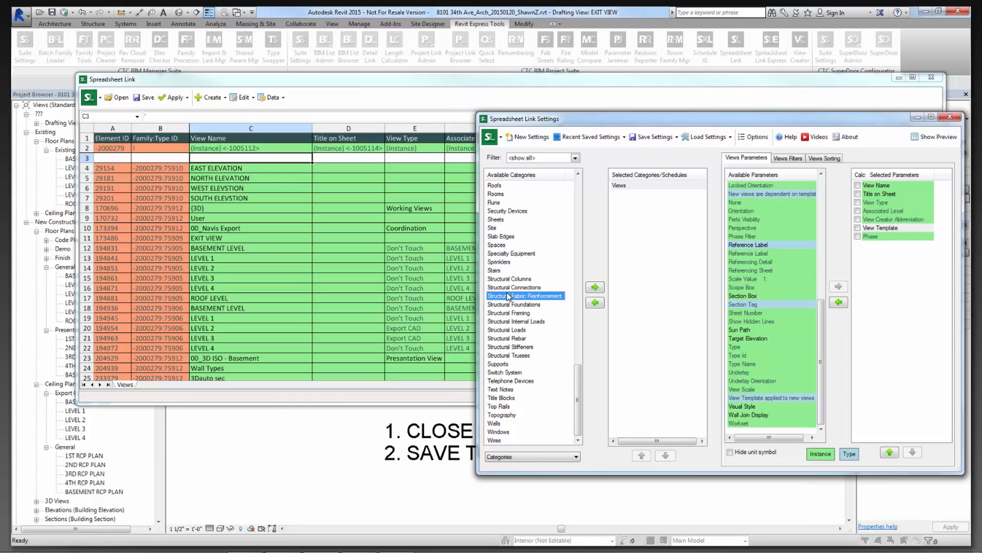
pyautogui.scroll(8, 509, 296)
pyautogui.click(499, 194)
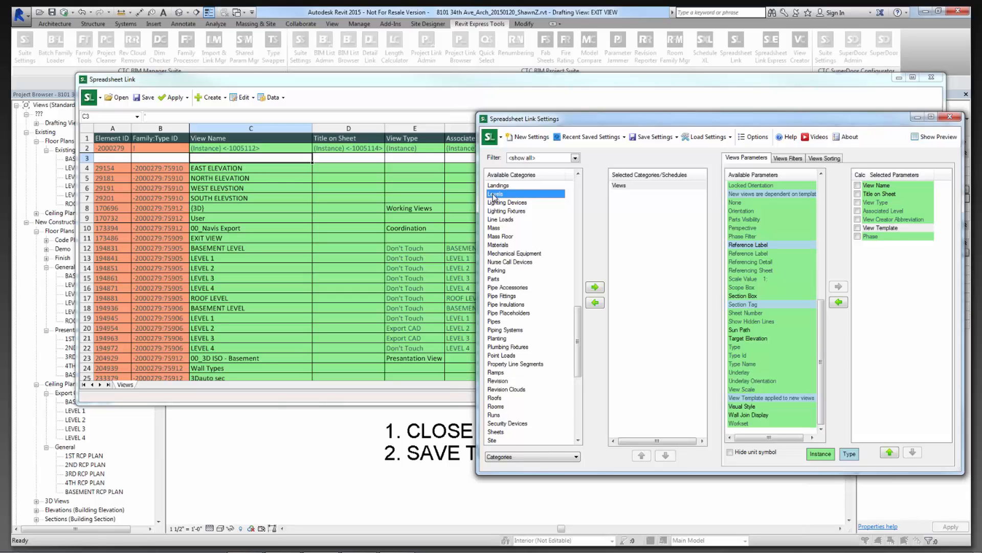
pyautogui.doubleClick(494, 197)
# Add the Name and View Creator Abbreviation parameters to the Levels category.
pyautogui.click(739, 330)
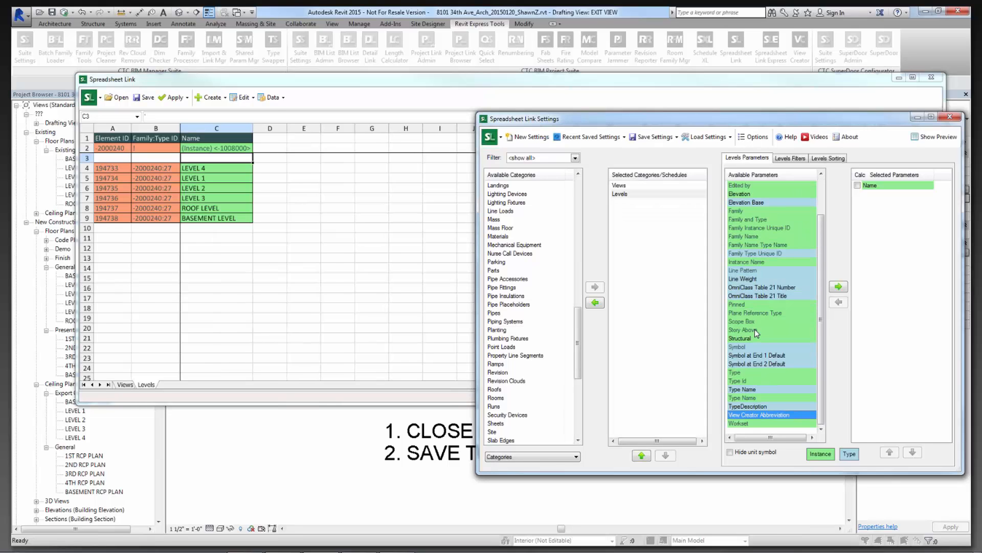
pyautogui.click(758, 415)
pyautogui.doubleClick(756, 417)
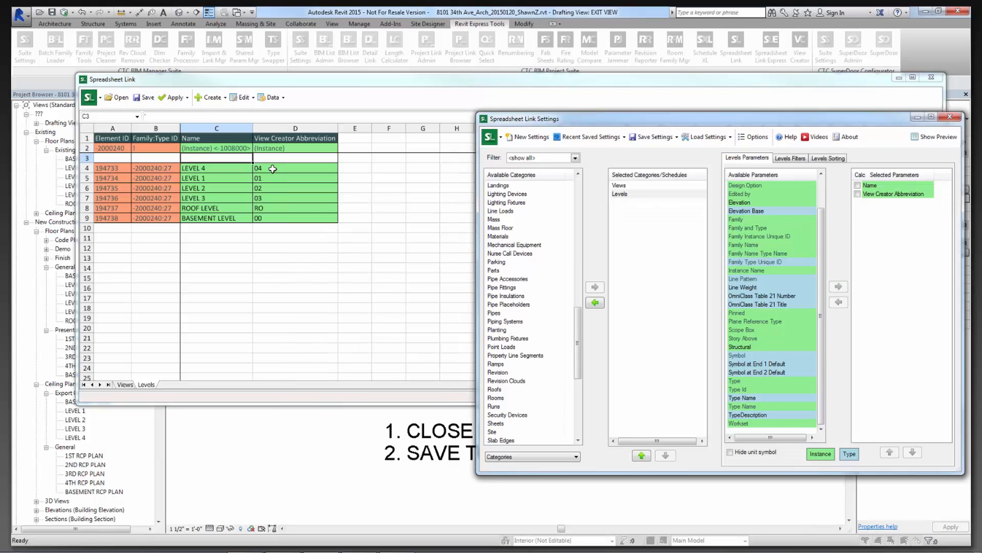
# Examine the View Creator Abbreviation values assigned to each level in the Levels sheet.
pyautogui.moveTo(272, 168); pyautogui.dragTo(274, 215)
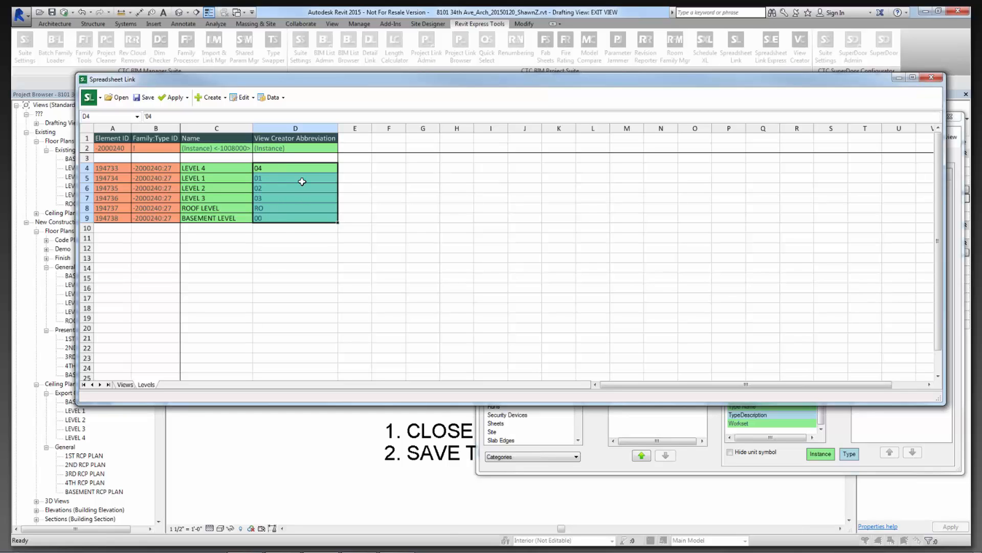
pyautogui.moveTo(226, 169); pyautogui.dragTo(258, 167)
pyautogui.click(258, 166)
pyautogui.write("'04")
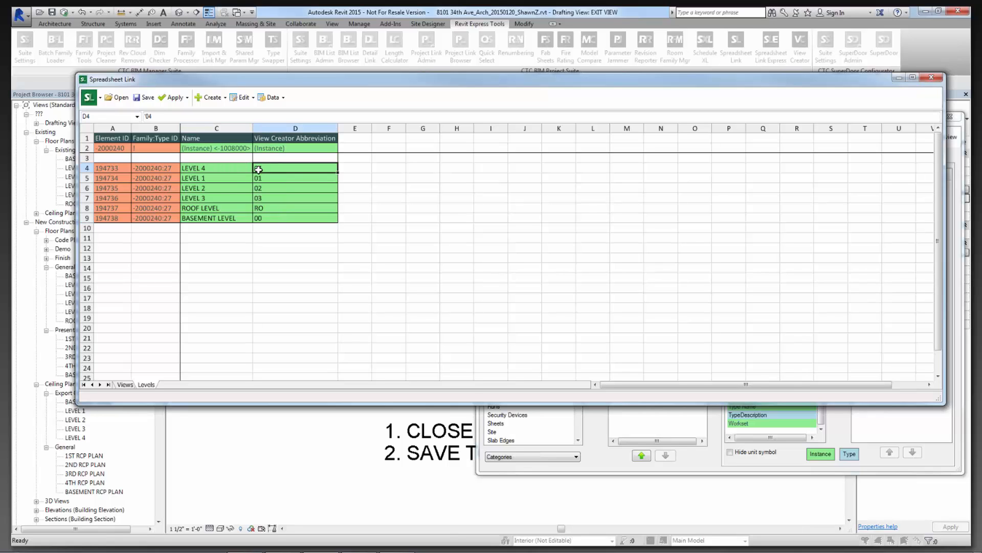
pyautogui.click(238, 170)
pyautogui.click(271, 171)
pyautogui.click(276, 178)
pyautogui.click(277, 194)
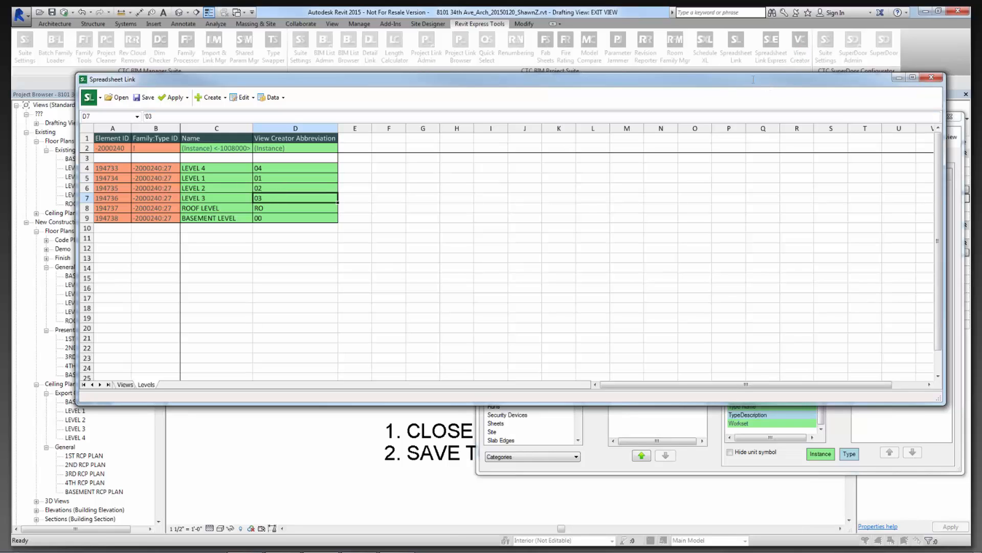
pyautogui.moveTo(279, 172); pyautogui.dragTo(281, 218)
# Return to the Spreadsheet Link settings and select the Views category to show its parameters and sheet.
pyautogui.click(706, 462)
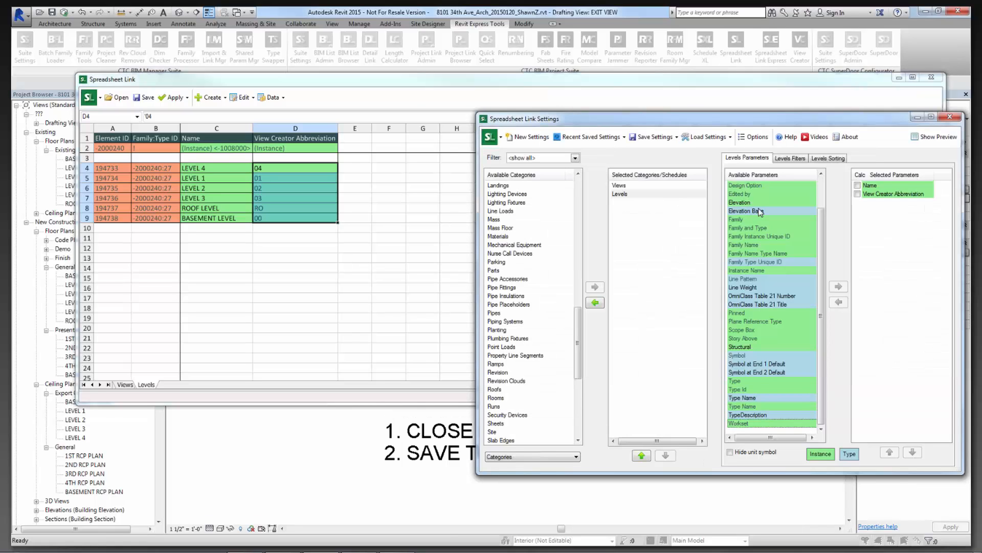
pyautogui.click(642, 185)
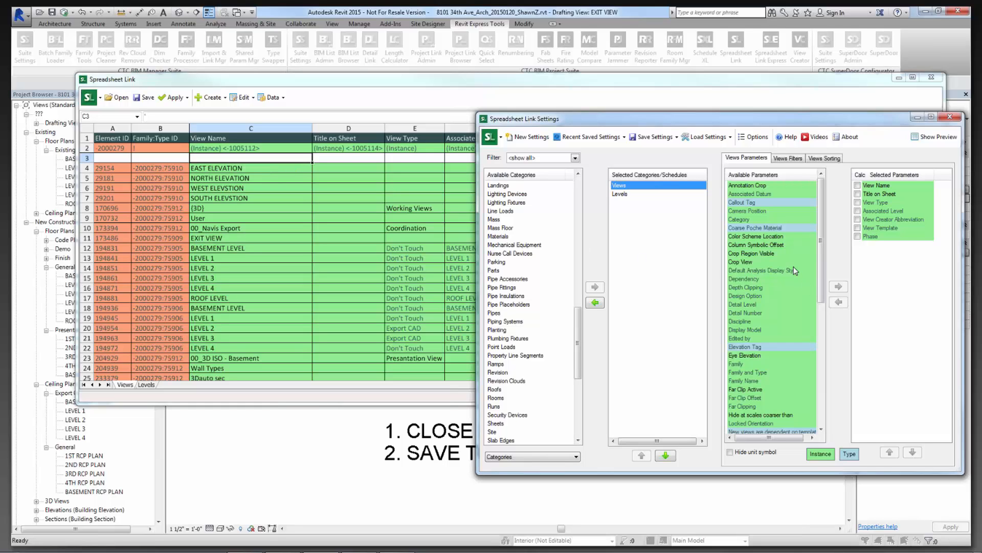
pyautogui.doubleClick(756, 220)
pyautogui.click(891, 452)
pyautogui.click(890, 452)
pyautogui.click(890, 453)
pyautogui.click(890, 452)
pyautogui.click(890, 452)
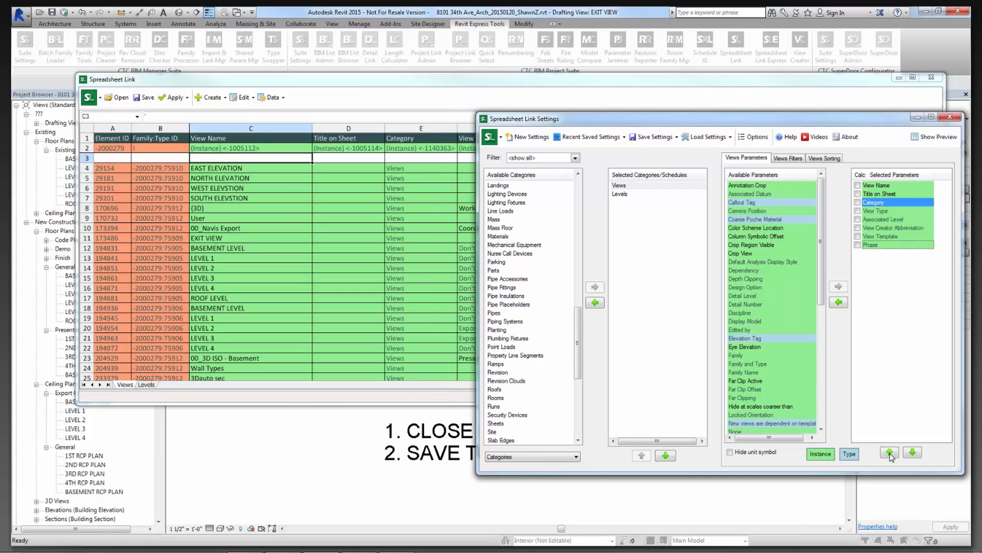
pyautogui.doubleClick(878, 202)
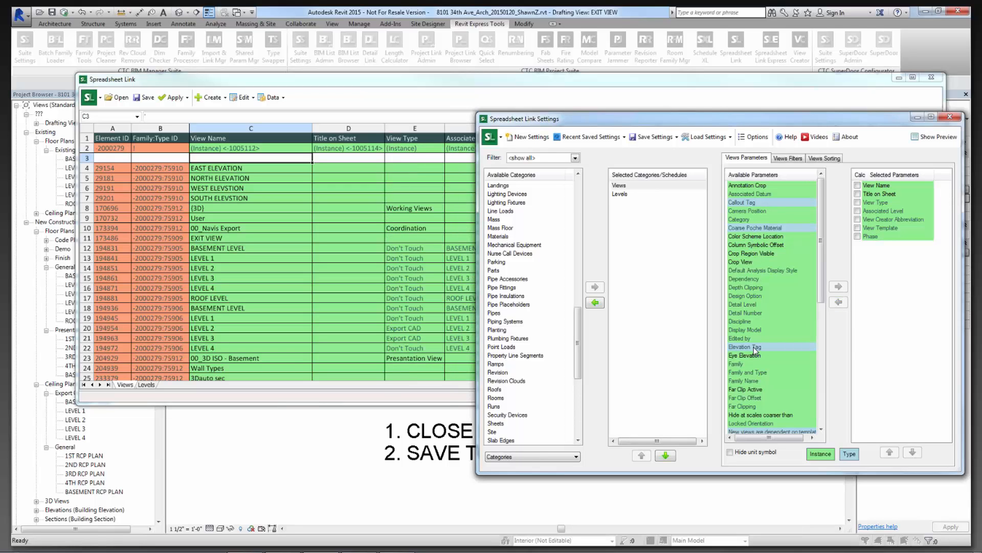
# Add the Family parameter to the Views category directly below Title on Sheet and check its values in the Views sheet.
pyautogui.click(737, 364)
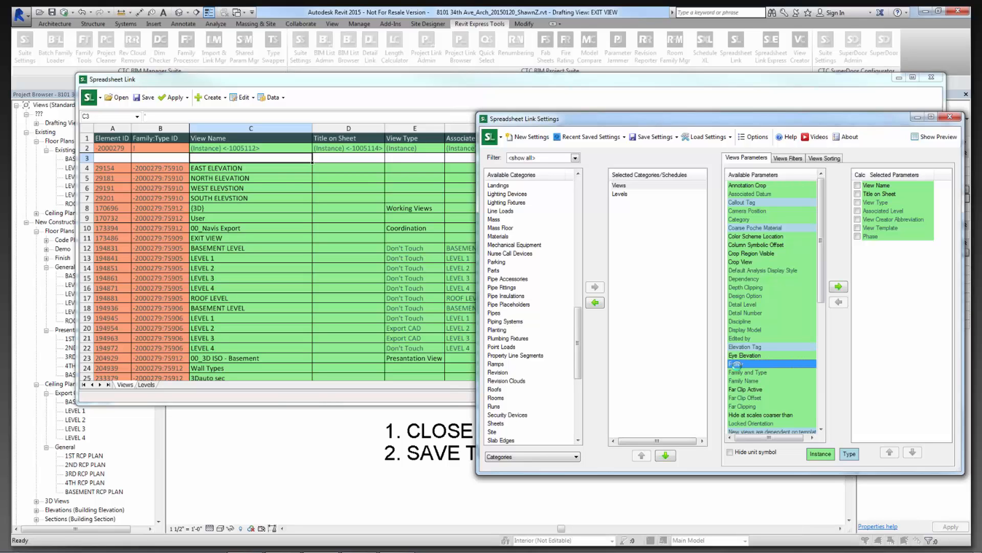
pyautogui.doubleClick(737, 365)
pyautogui.click(890, 452)
pyautogui.click(890, 452)
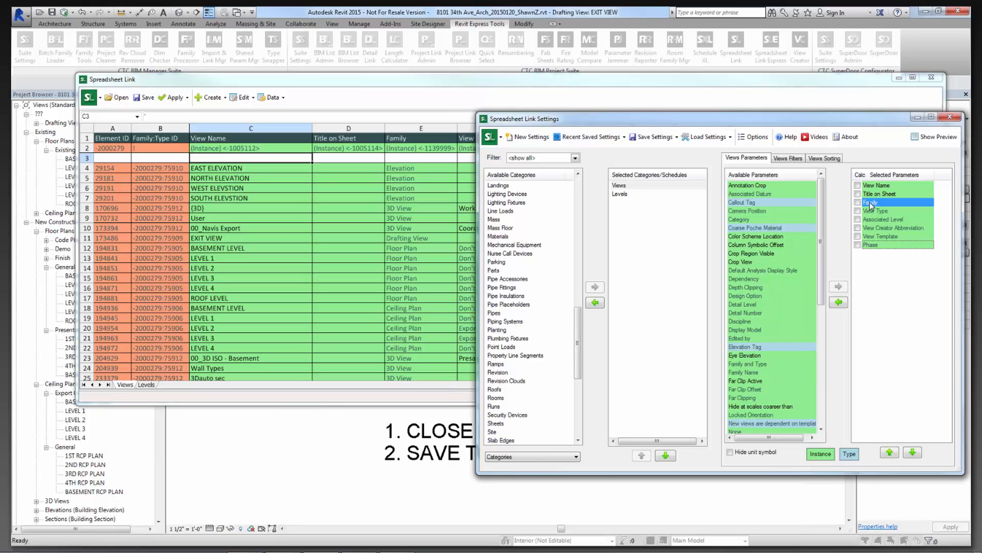
pyautogui.click(404, 247)
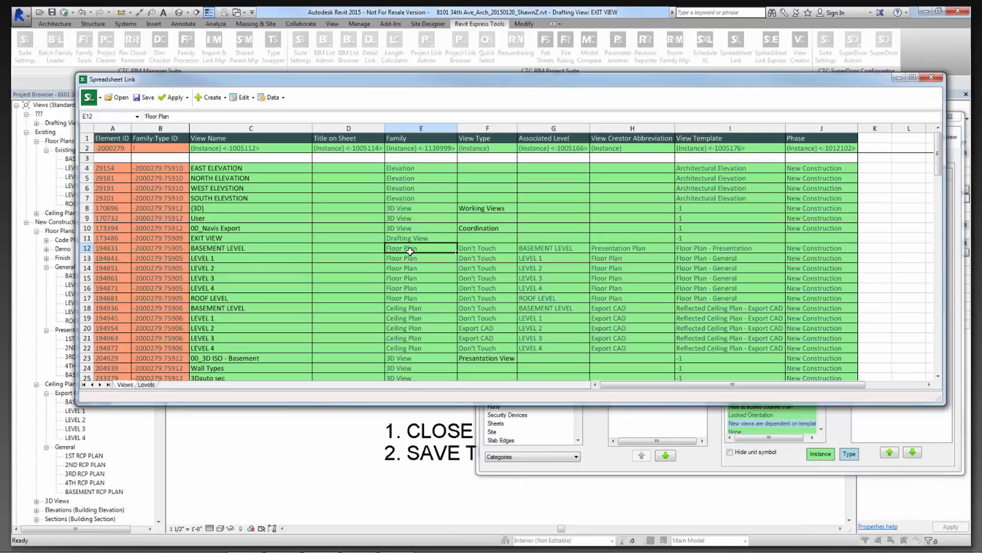
pyautogui.moveTo(402, 169); pyautogui.dragTo(410, 227)
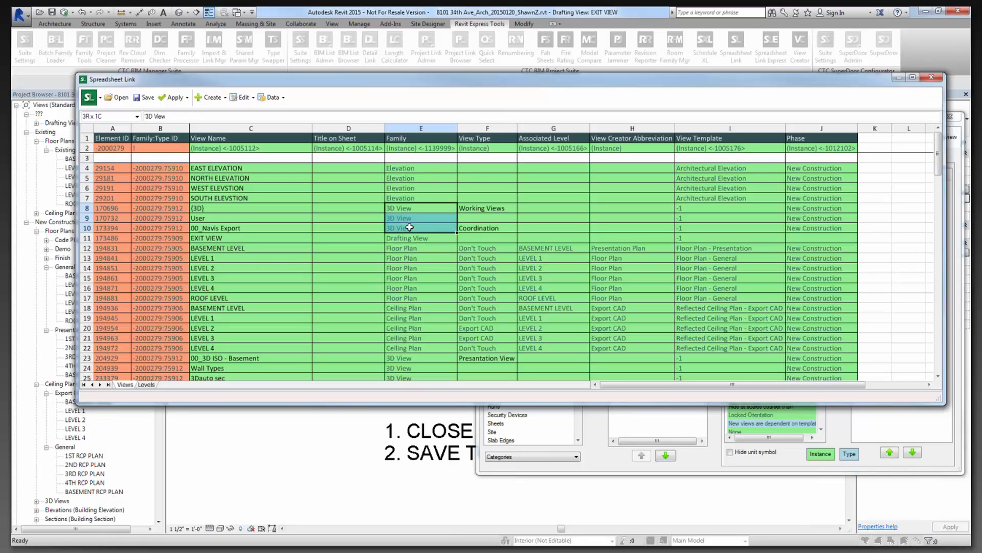
# Enable a parameter filter on the Views category where Family <Text> contains Floor Plan.
pyautogui.click(704, 466)
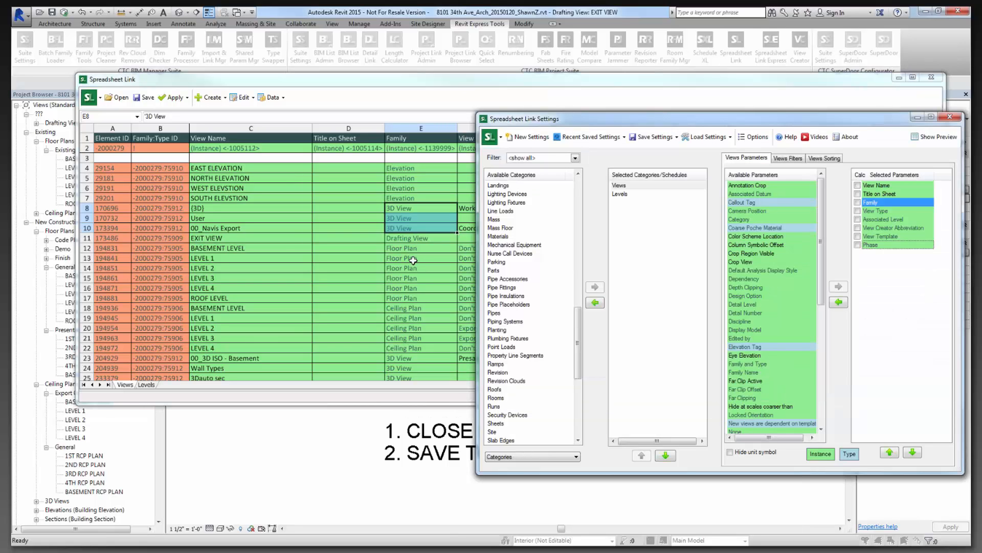
pyautogui.click(792, 160)
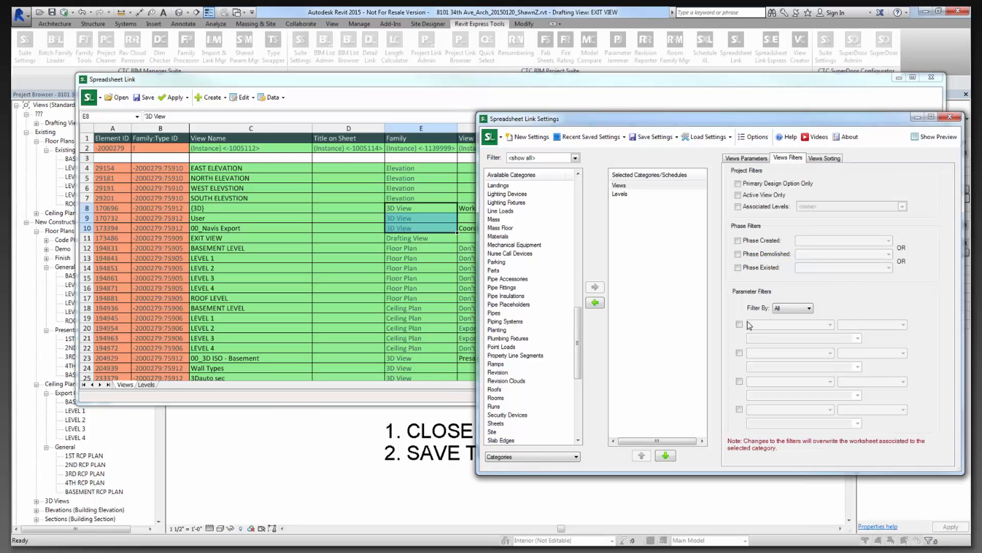
pyautogui.click(740, 324)
pyautogui.click(830, 324)
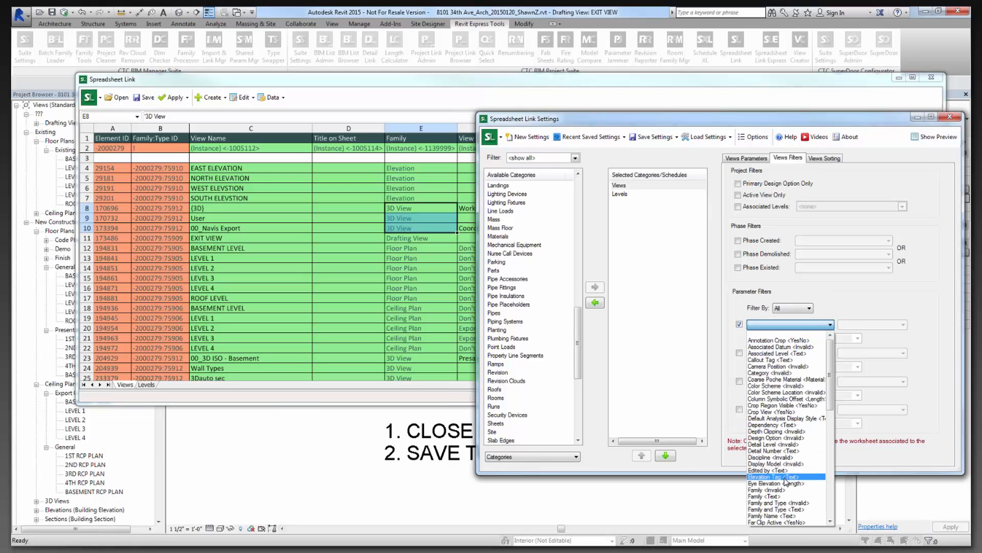
pyautogui.click(784, 496)
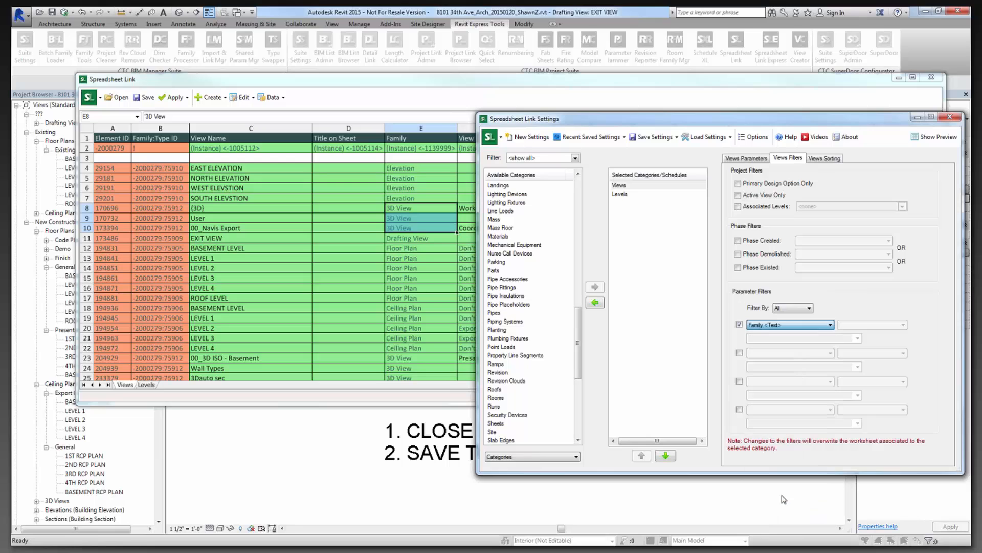
pyautogui.click(903, 324)
pyautogui.click(854, 333)
pyautogui.click(857, 338)
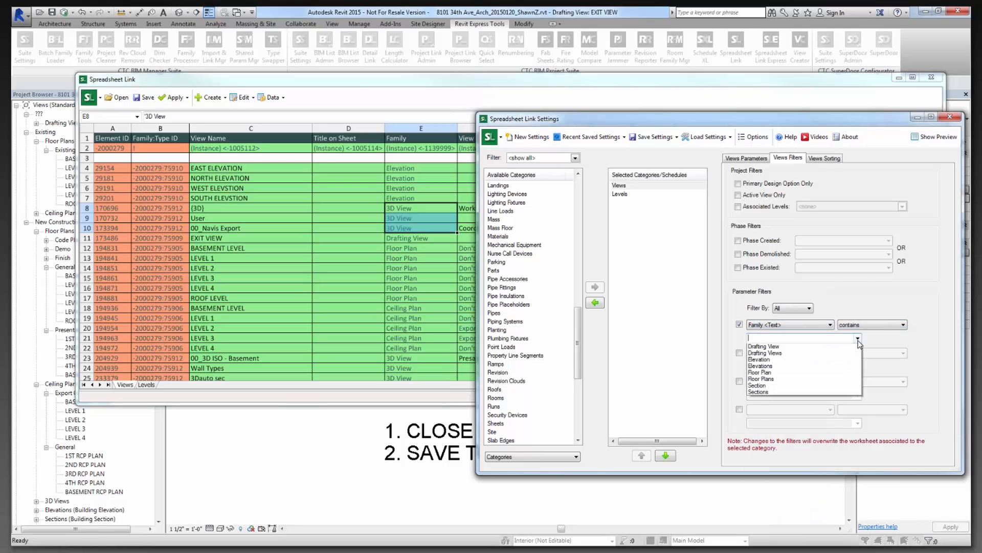
pyautogui.click(761, 412)
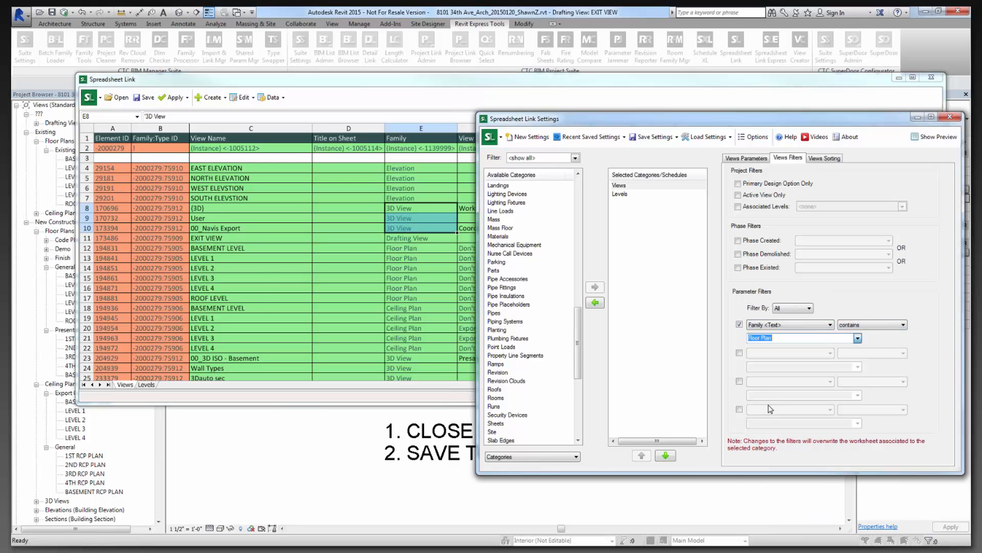
# Change the Family filter value to Plan and reapply it with the contains condition.
pyautogui.doubleClick(750, 338)
pyautogui.press('BackSpace')
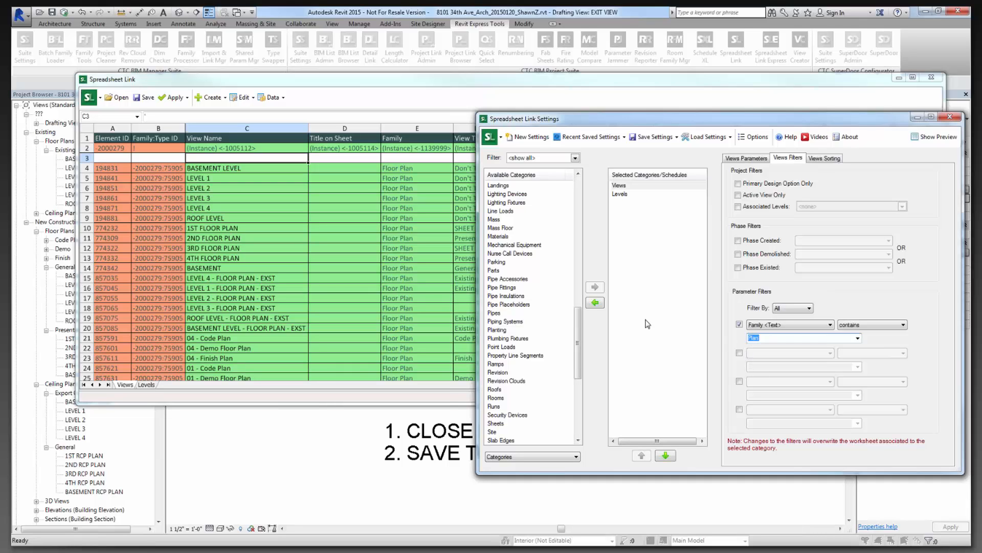
pyautogui.click(415, 309)
pyautogui.scroll(-2, 417, 311)
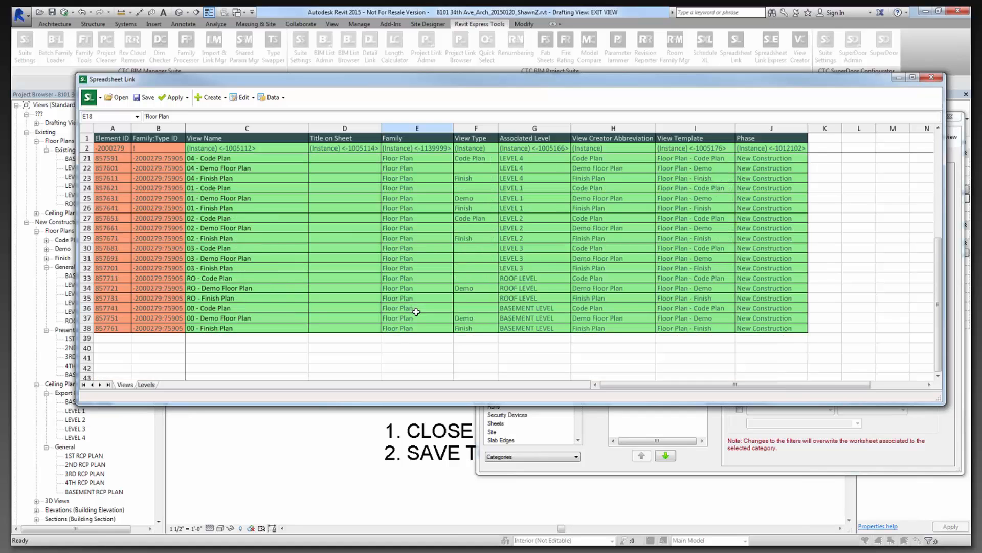
pyautogui.scroll(-2, 418, 311)
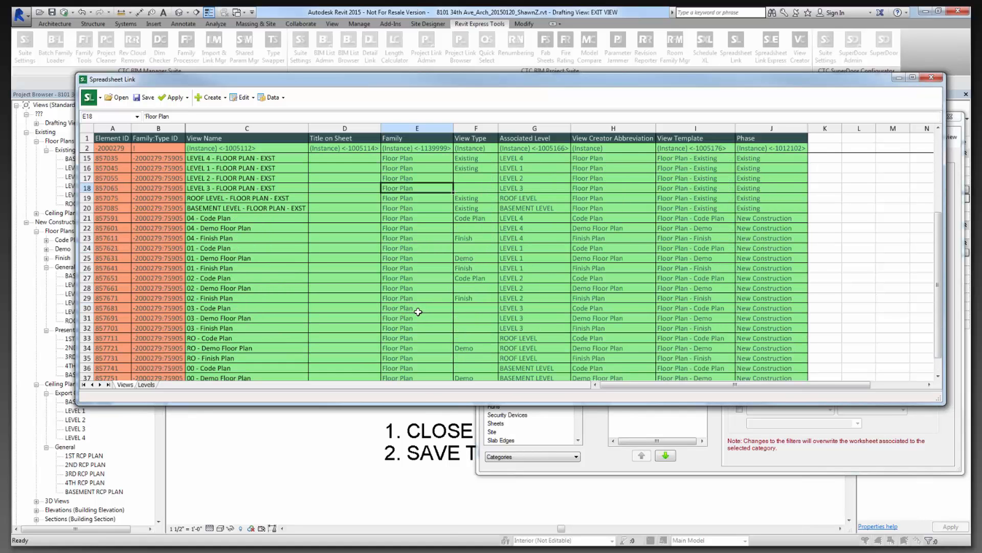
pyautogui.scroll(-1, 418, 312)
pyautogui.click(765, 338)
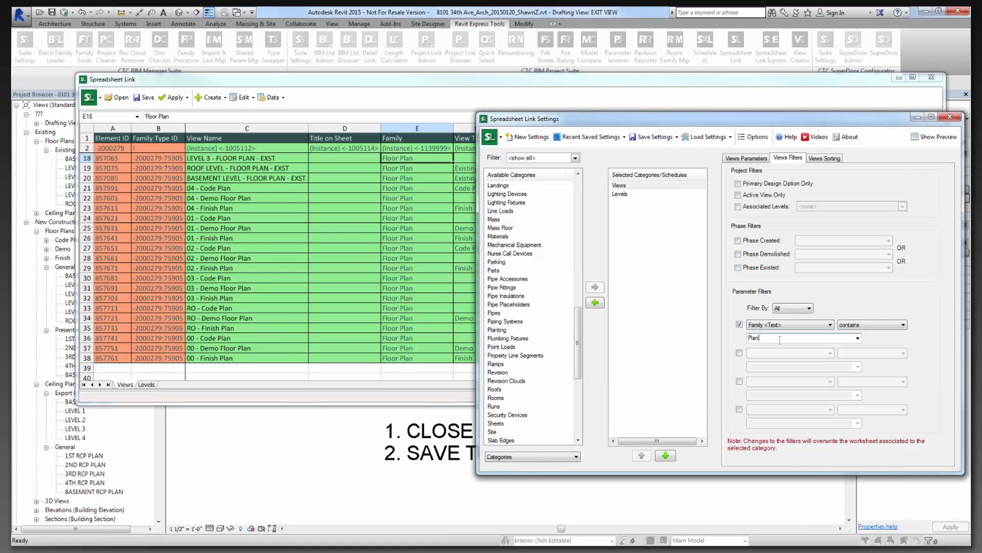
pyautogui.click(854, 325)
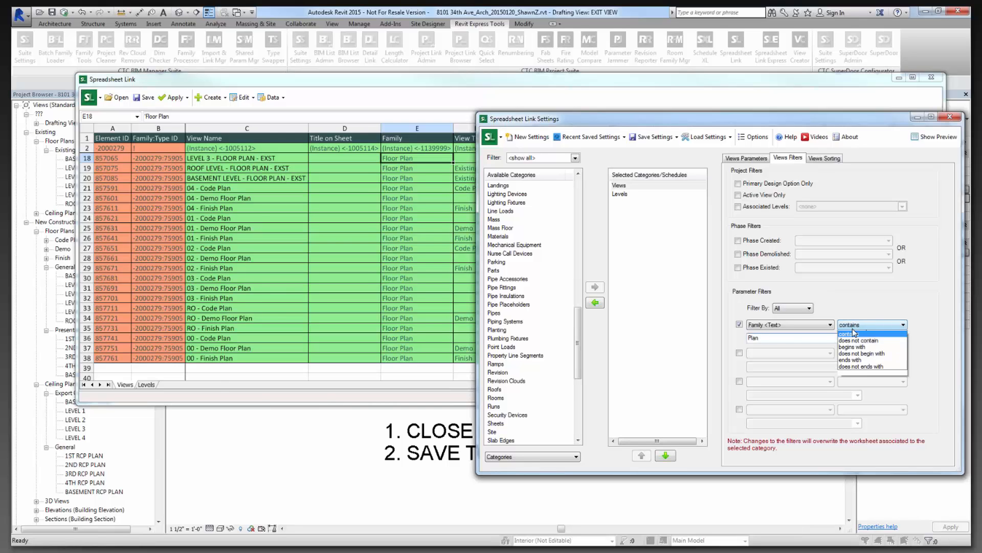
pyautogui.click(854, 333)
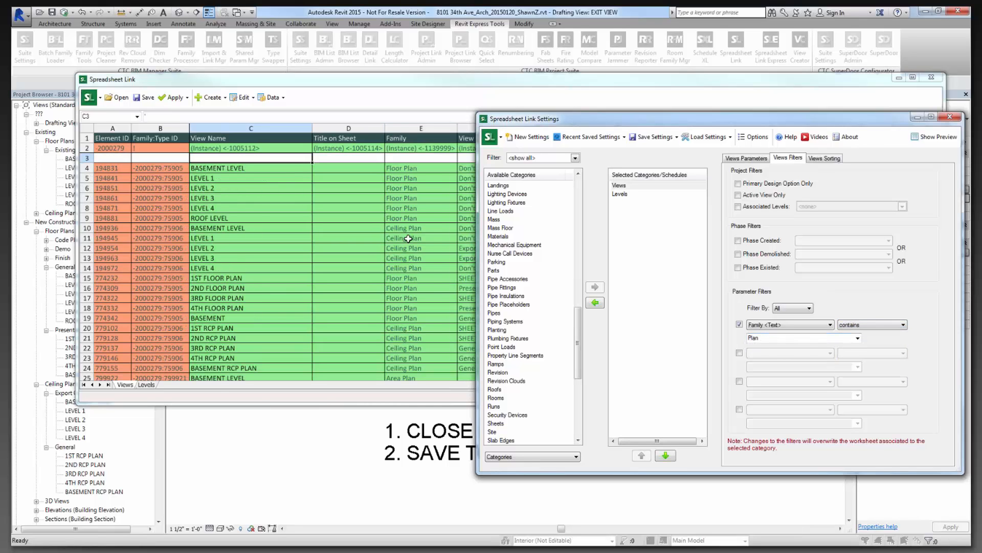
# Compare the first view's Associated Level in the Views sheet with the BASEMENT LEVEL abbreviation in the Levels sheet.
pyautogui.click(746, 158)
pyautogui.click(293, 164)
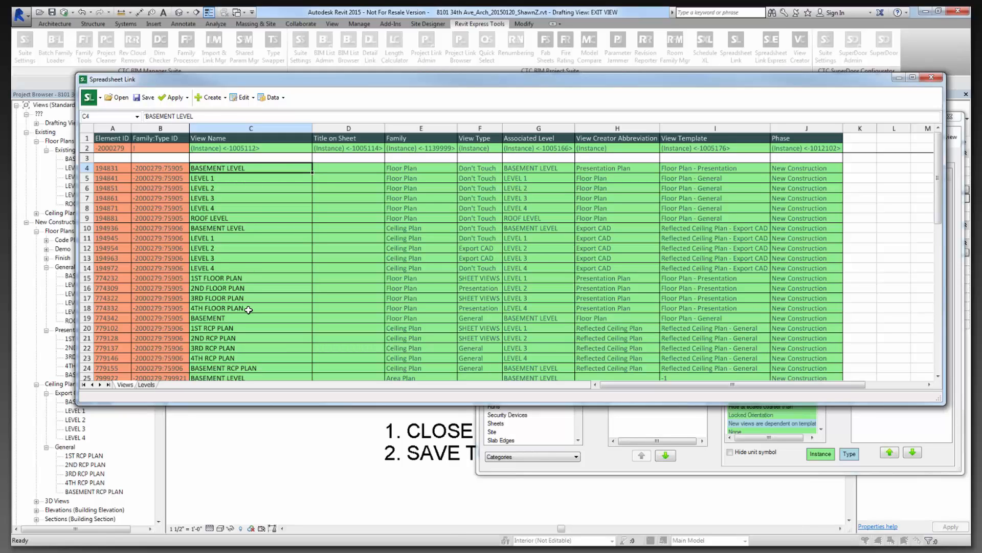
pyautogui.click(537, 168)
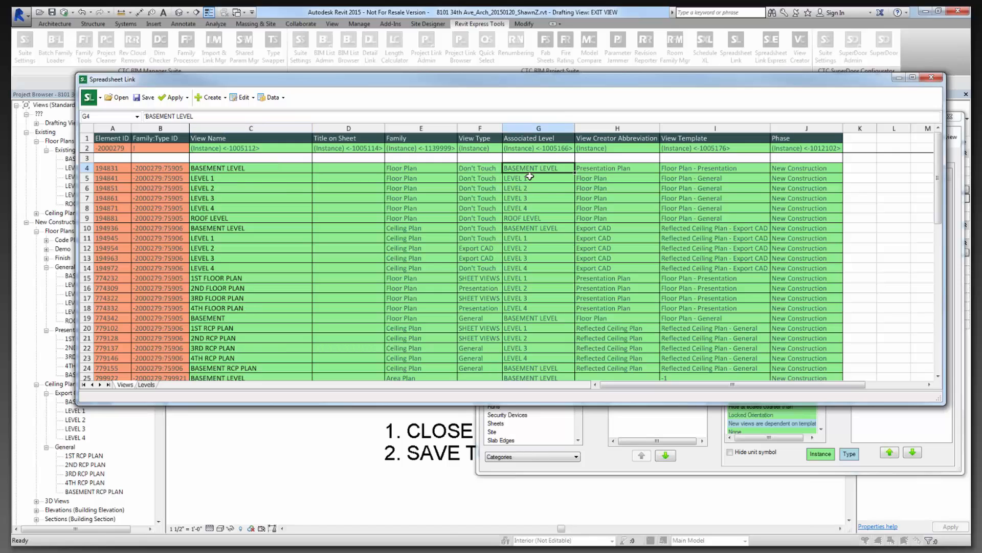
pyautogui.click(148, 385)
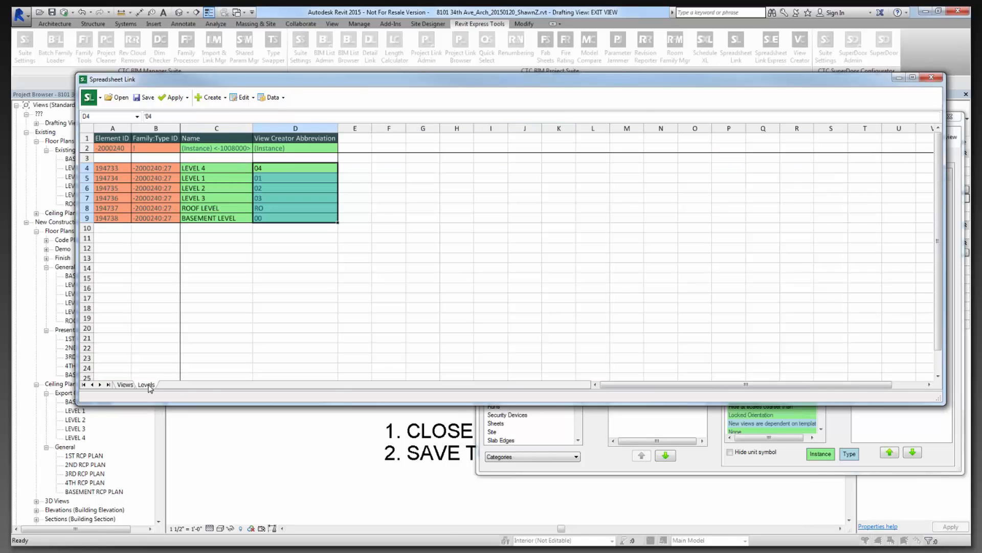
pyautogui.click(210, 218)
pyautogui.click(279, 222)
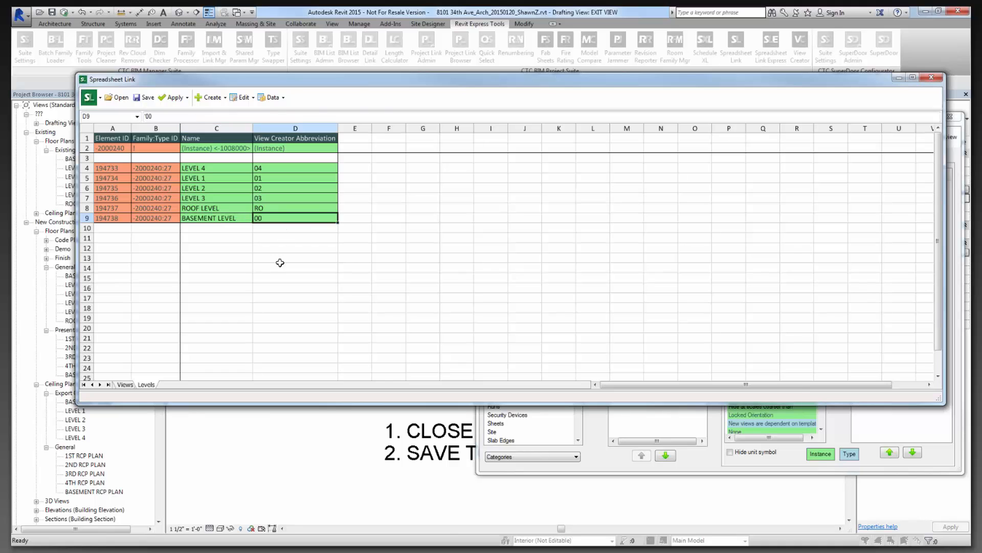
pyautogui.click(124, 385)
# Start a VLOOKUP formula in View Name cell C4 of the Views sheet, entering the range Levels!C4:D100 as its first argument.
pyautogui.click(265, 172)
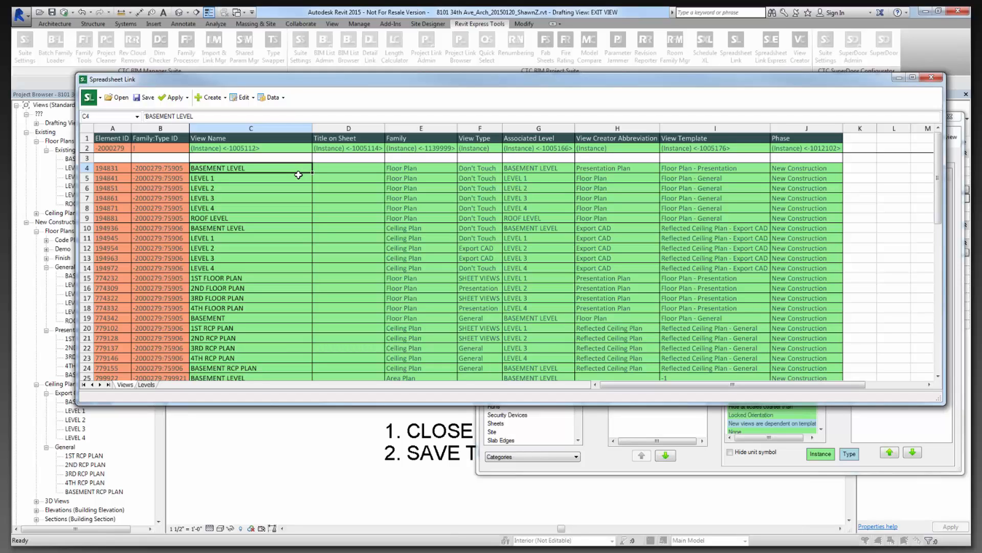
pyautogui.write('=vlo')
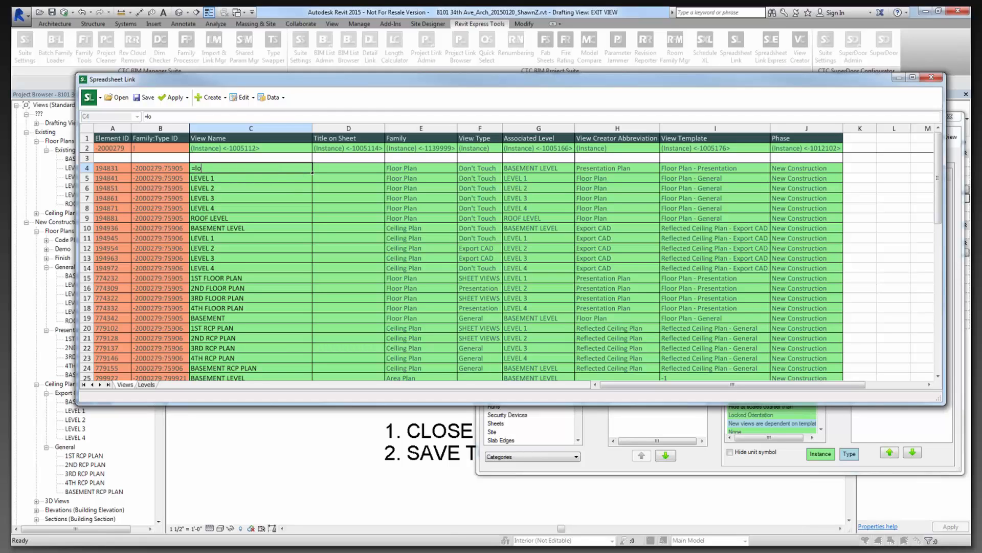
pyautogui.write('okup(')
pyautogui.click(148, 386)
pyautogui.moveTo(212, 168); pyautogui.dragTo(283, 221)
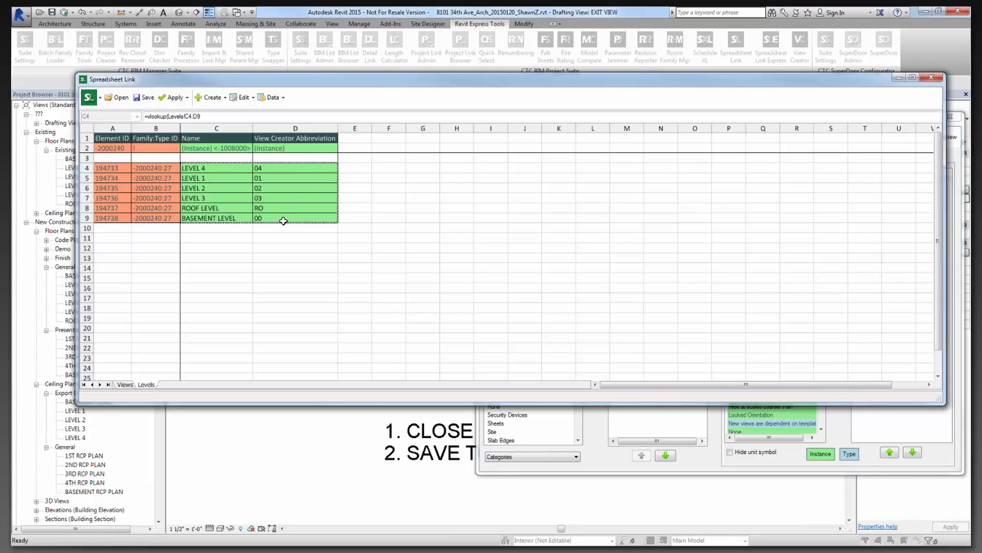
pyautogui.click(210, 116)
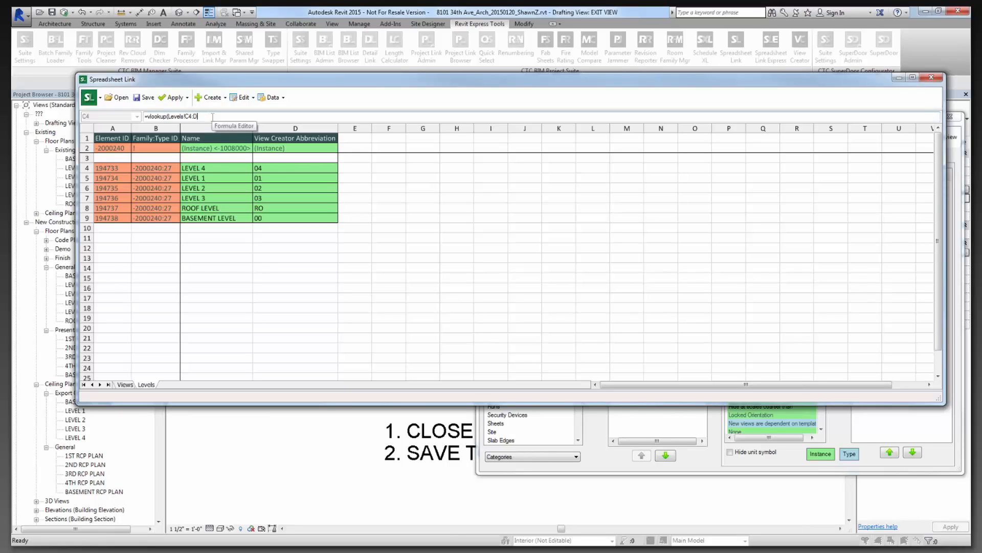
pyautogui.write('100,')
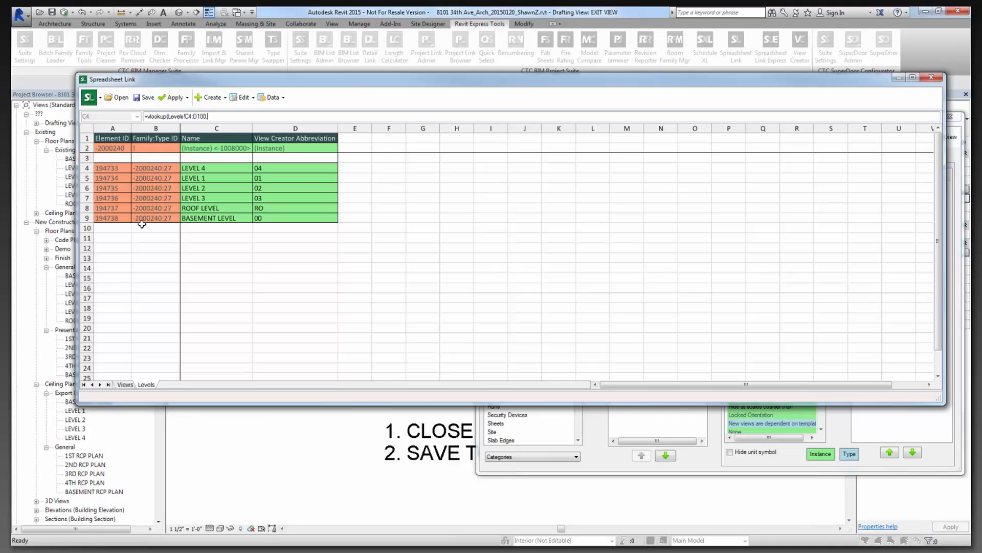
# Complete the C4 VLOOKUP formula with Associated Level cell G4, column index 2 and FALSE.
pyautogui.click(125, 384)
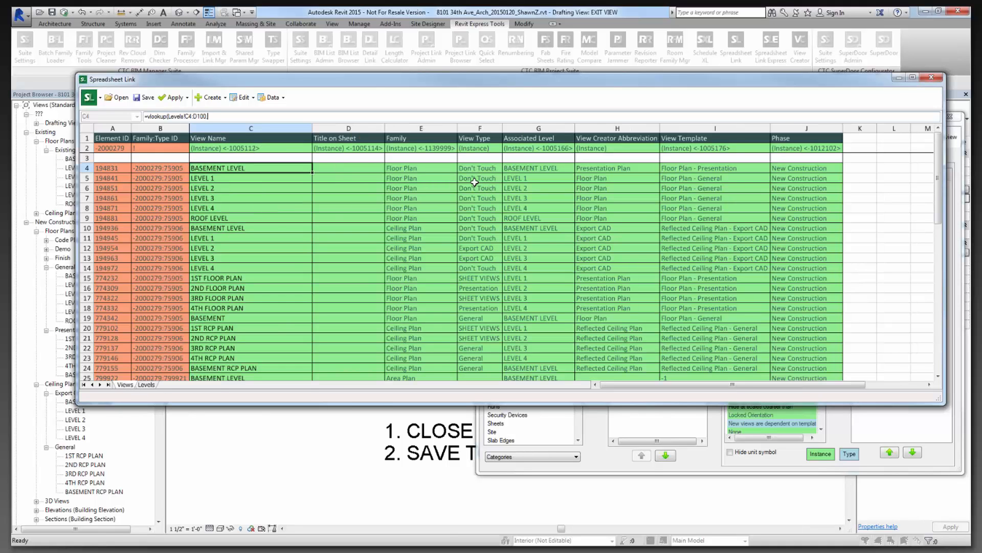
pyautogui.click(523, 170)
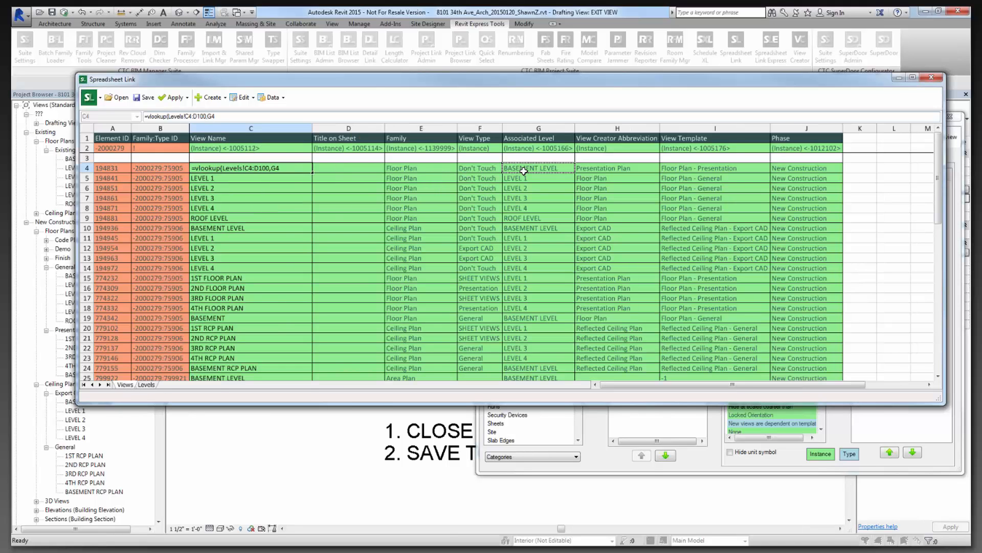
pyautogui.write(',2')
pyautogui.click(148, 385)
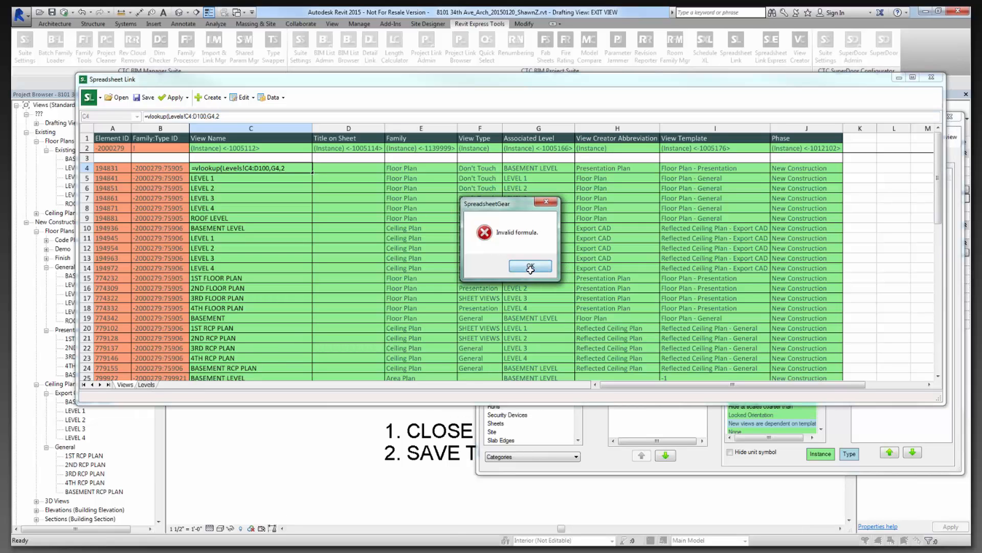
pyautogui.click(532, 266)
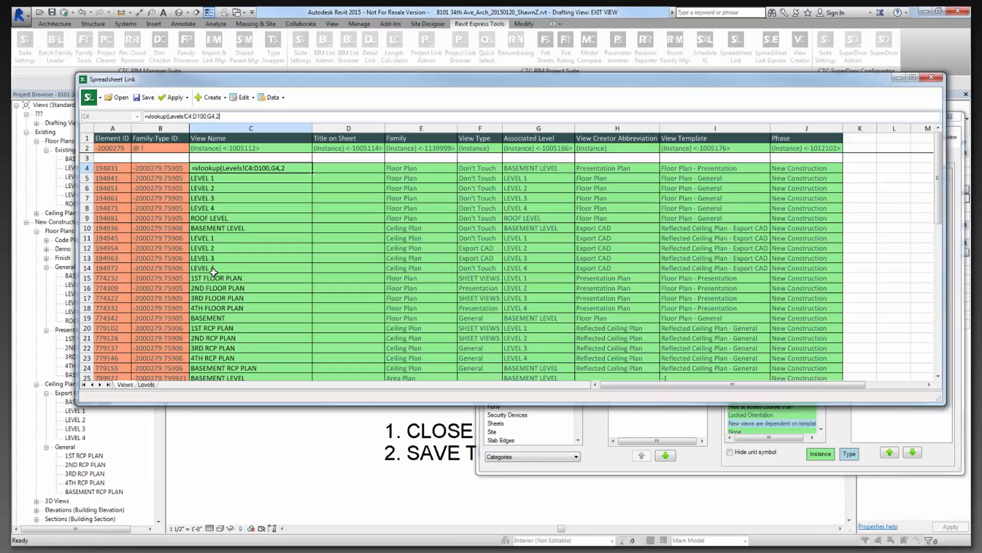
pyautogui.write('ALSE)')
pyautogui.press('Return')
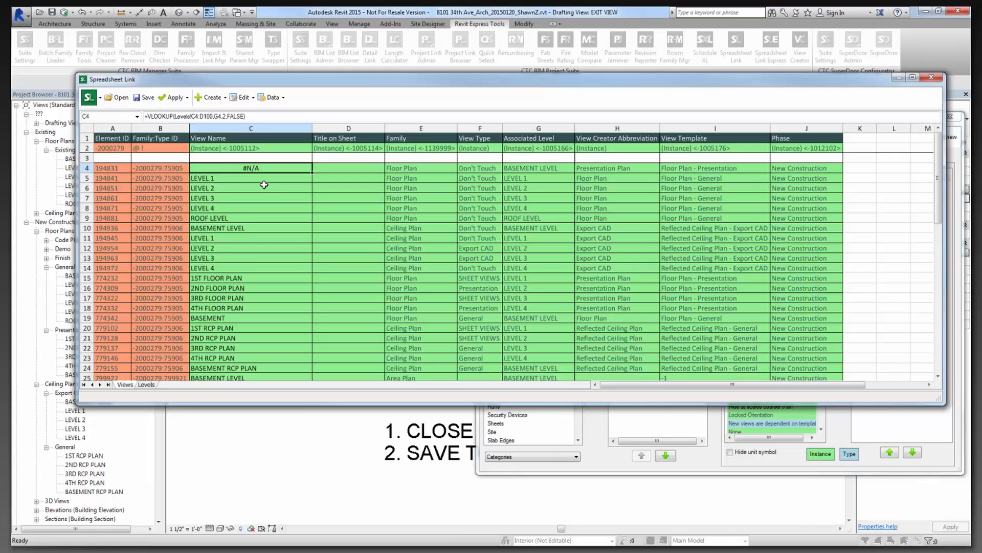
# Reorder the arguments of the C4 VLOOKUP formula so the lookup value G4 comes before the Levels!C4:D100 range.
pyautogui.click(221, 117)
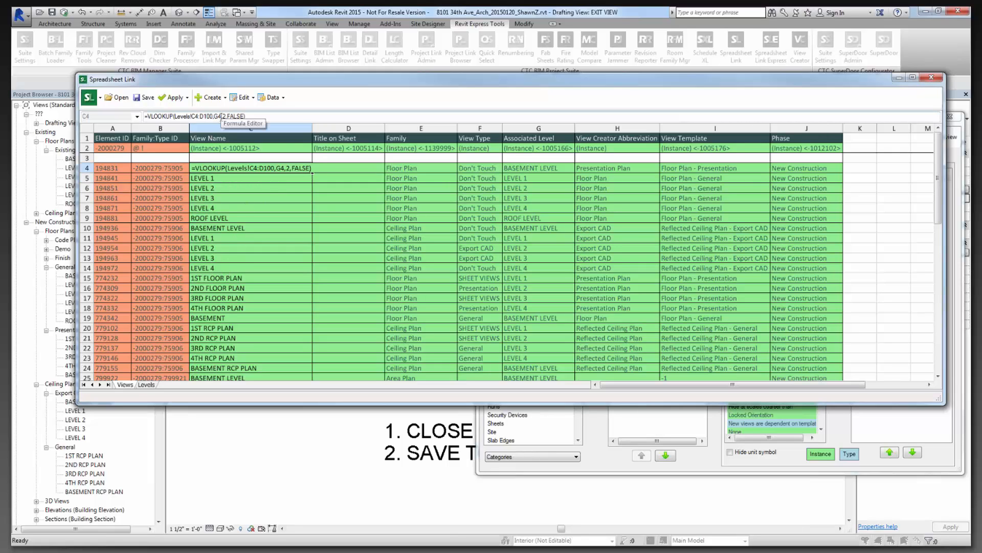
pyautogui.doubleClick(219, 116)
pyautogui.click(213, 116)
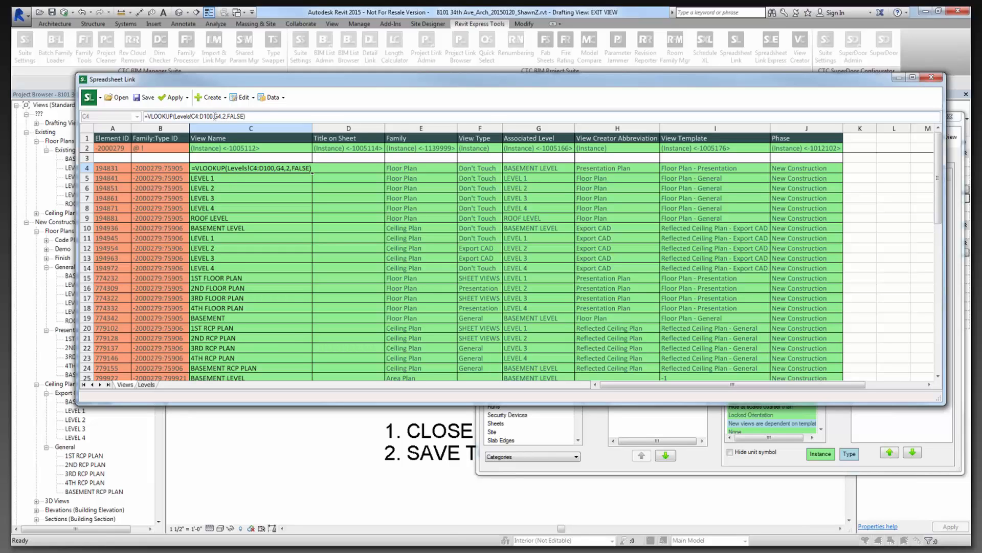
pyautogui.moveTo(214, 116); pyautogui.dragTo(223, 116)
pyautogui.press('Delete')
pyautogui.press('Delete')
pyautogui.press('Return')
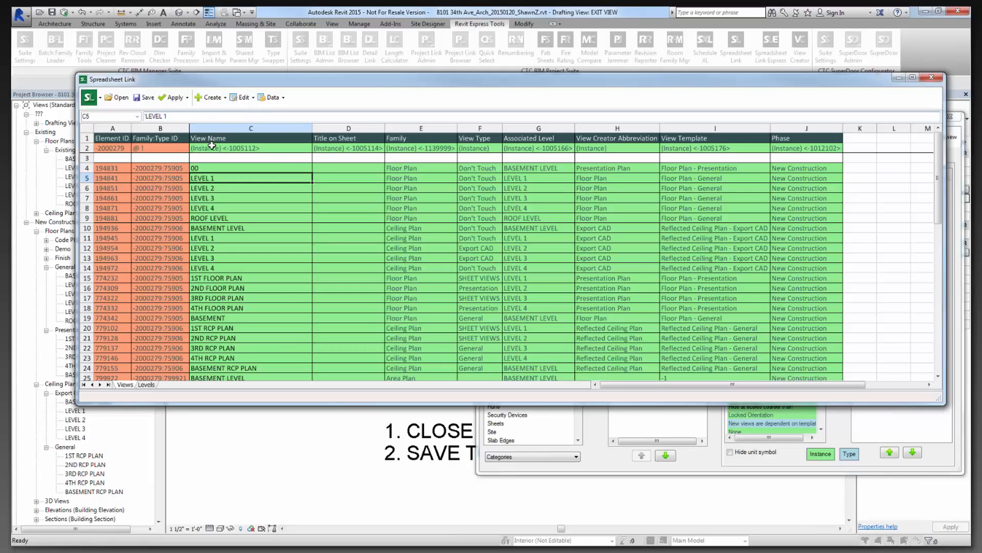
# Extend the VLOOKUP formula in View Name cell C4 by joining " - " and View Creator Abbreviation cell H4 with ampersands.
pyautogui.click(248, 167)
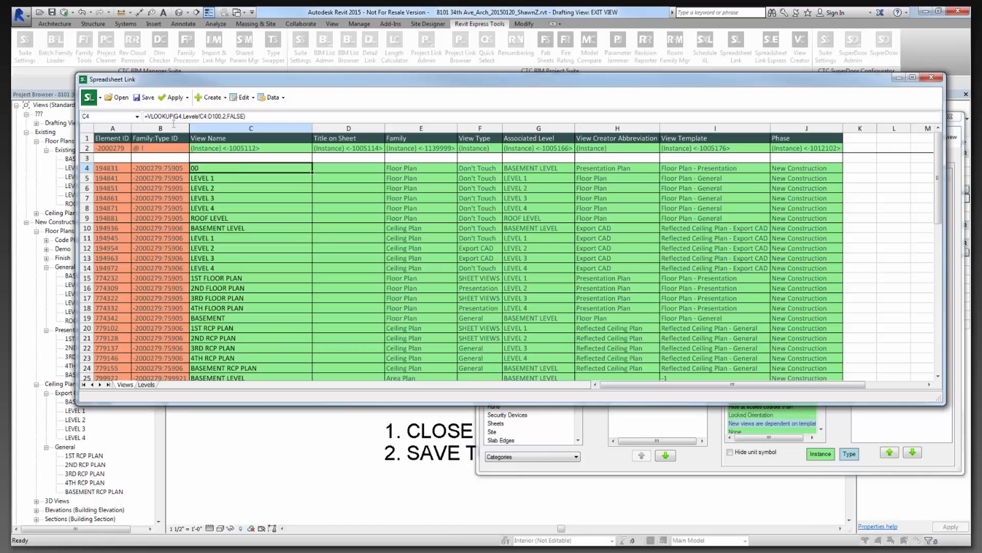
pyautogui.click(175, 116)
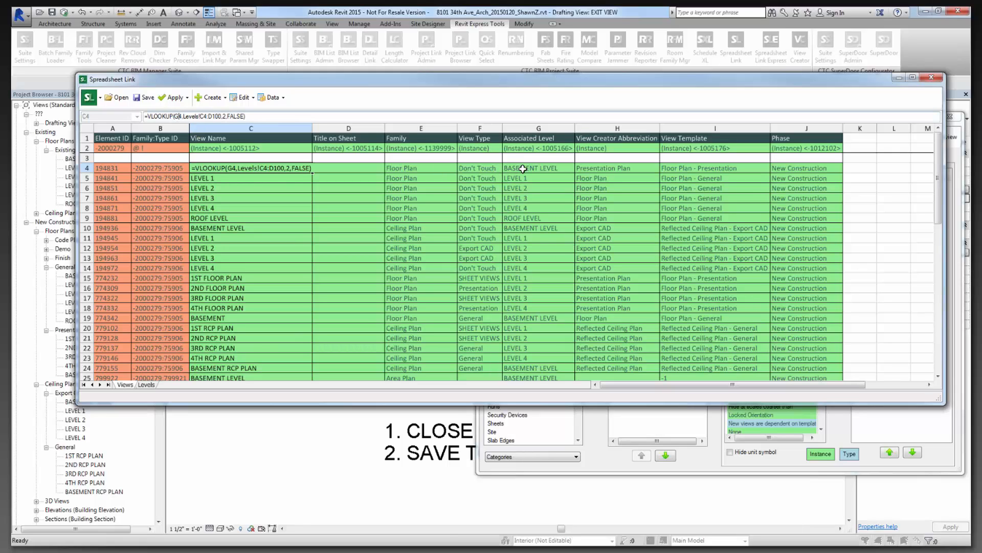
pyautogui.doubleClick(224, 116)
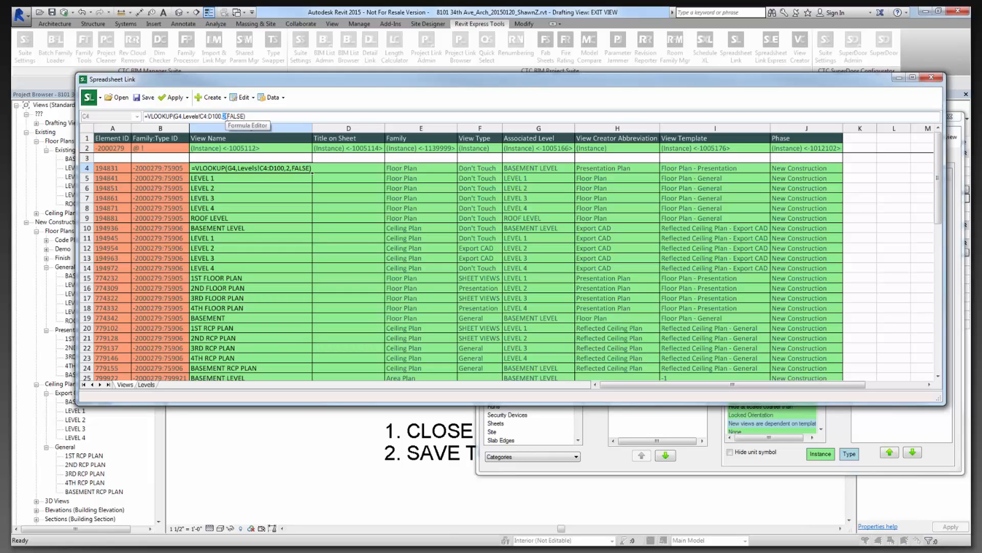
pyautogui.doubleClick(237, 116)
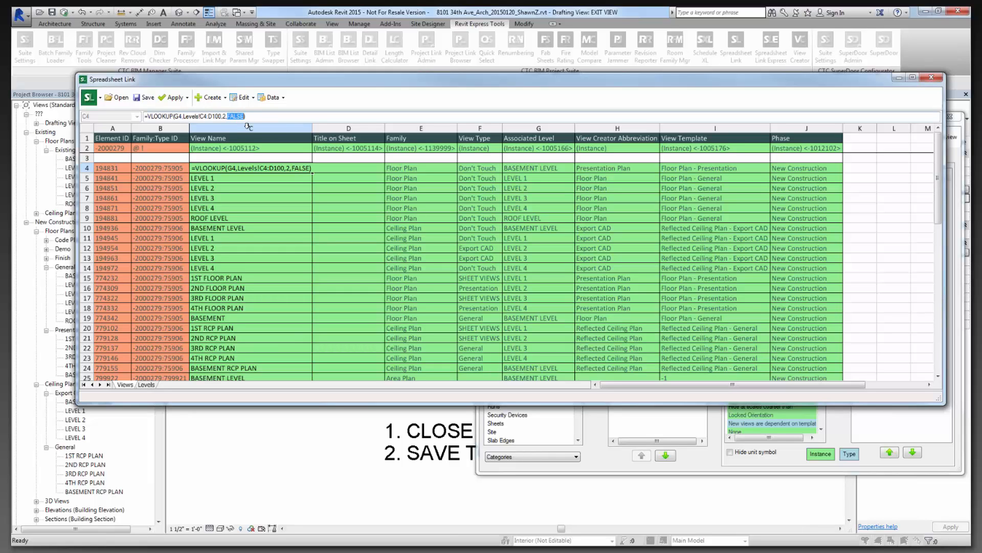
pyautogui.click(252, 117)
pyautogui.write(',')
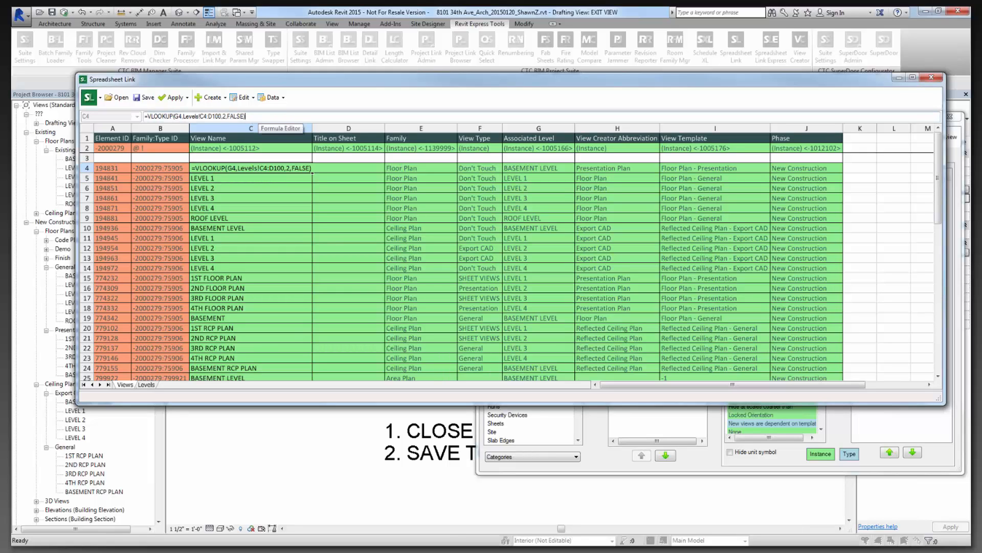
pyautogui.write('&" -')
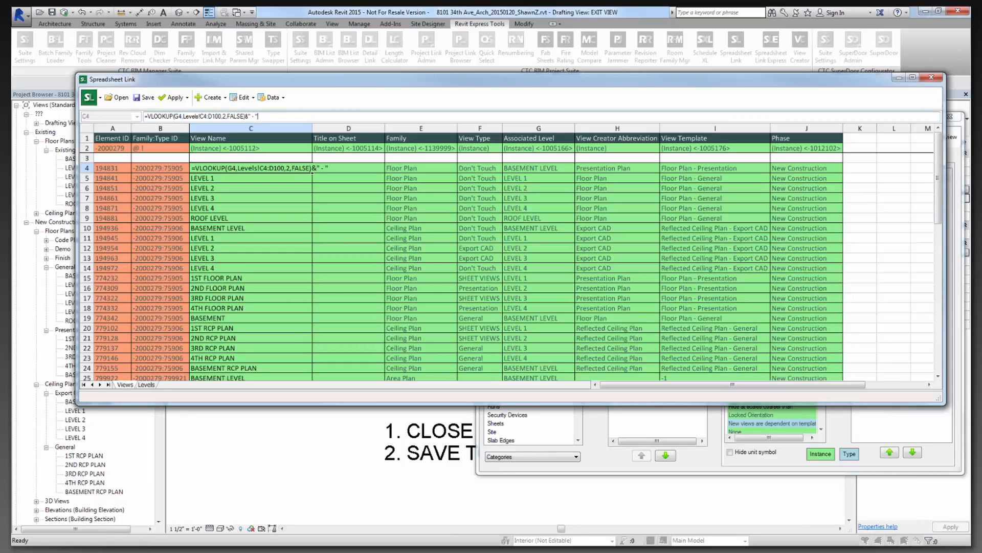
pyautogui.write('&')
pyautogui.click(618, 168)
pyautogui.write('&')
# Append an IF to the C4 formula that returns "EXST" when Phase cell J4 equals "Existing" and J4 otherwise.
pyautogui.moveTo(938, 188); pyautogui.dragTo(939, 275)
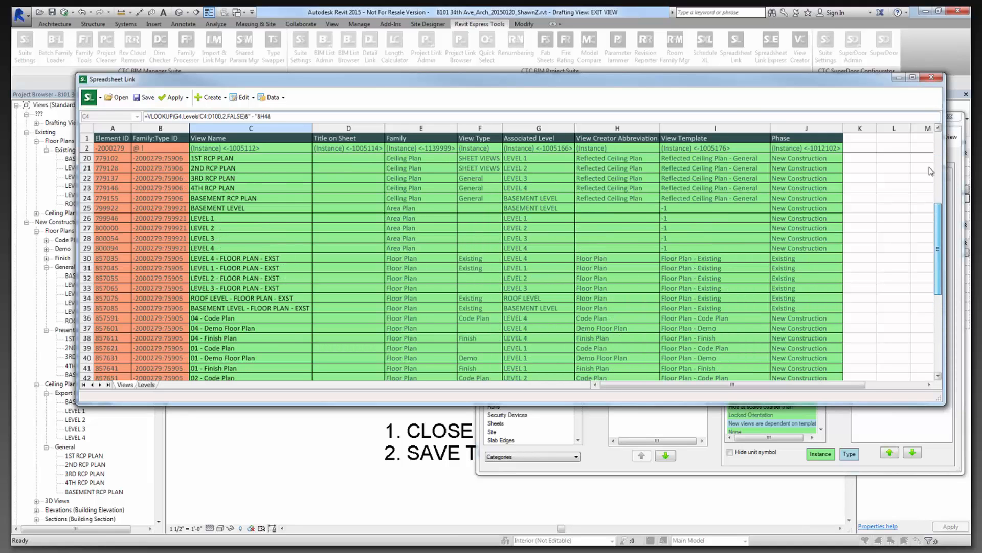
pyautogui.scroll(7, 512, 256)
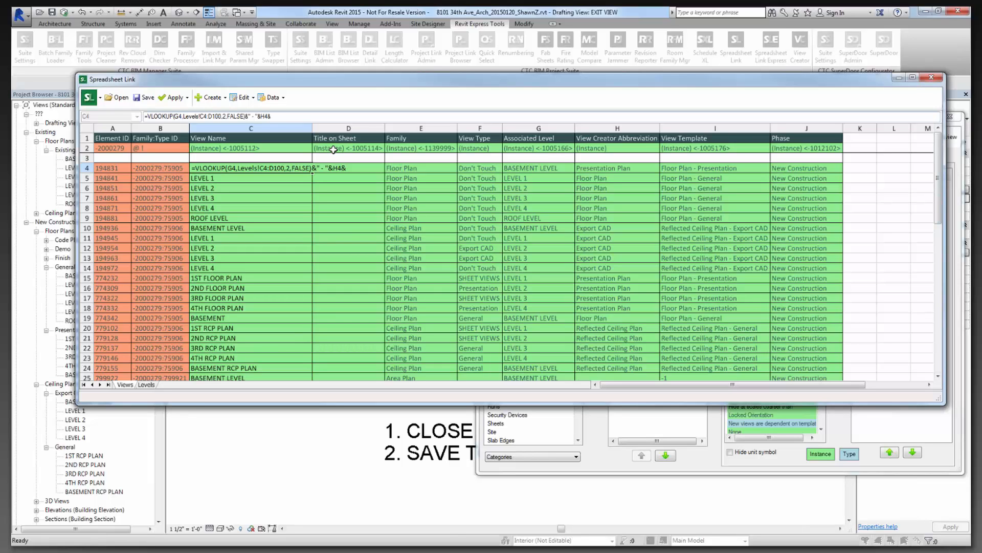
pyautogui.write('if9')
pyautogui.press('BackSpace')
pyautogui.write('(')
pyautogui.click(791, 169)
pyautogui.write('="Existing"')
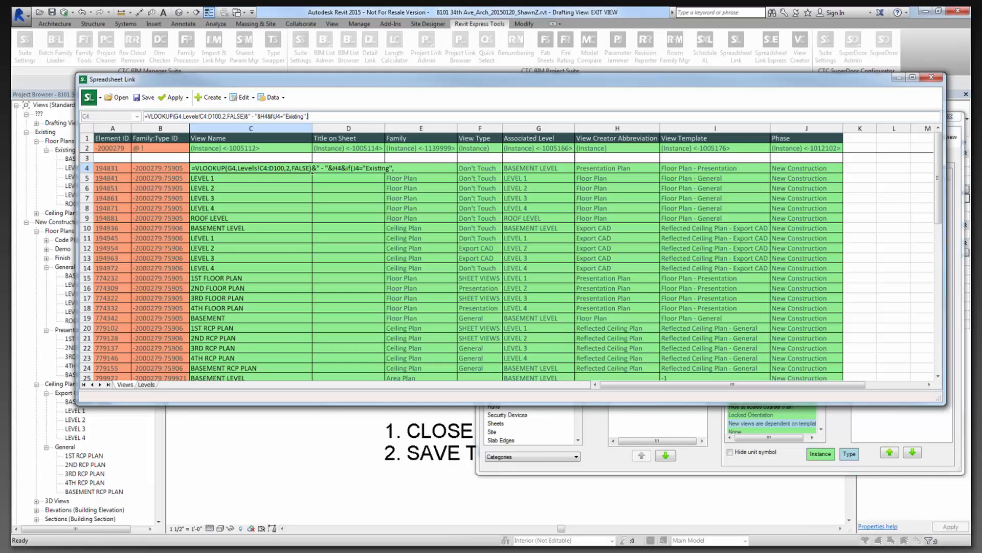
pyautogui.write(',"EXST",')
pyautogui.click(826, 168)
pyautogui.write(')')
pyautogui.press('Return')
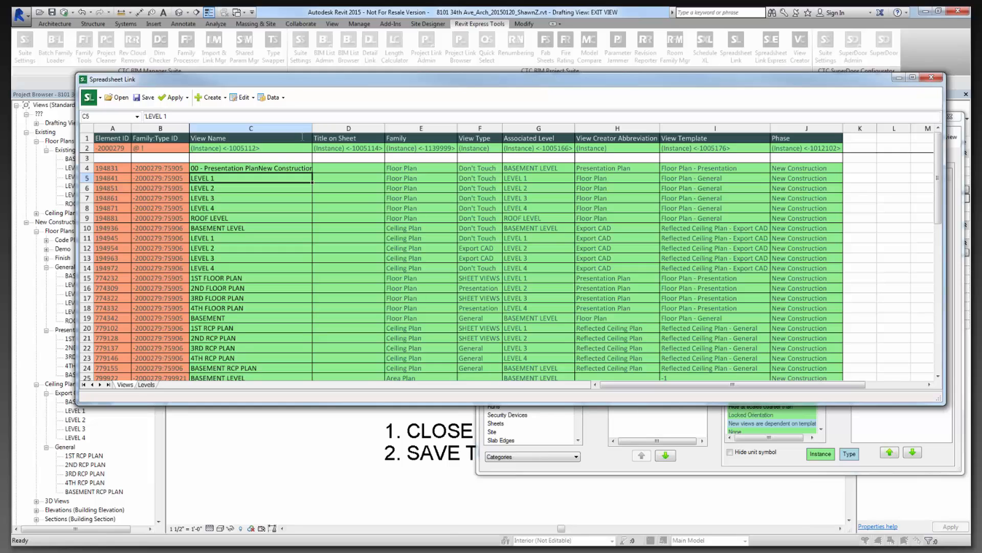
# Replace the IF's otherwise value in the C4 formula with an empty string "".
pyautogui.click(273, 168)
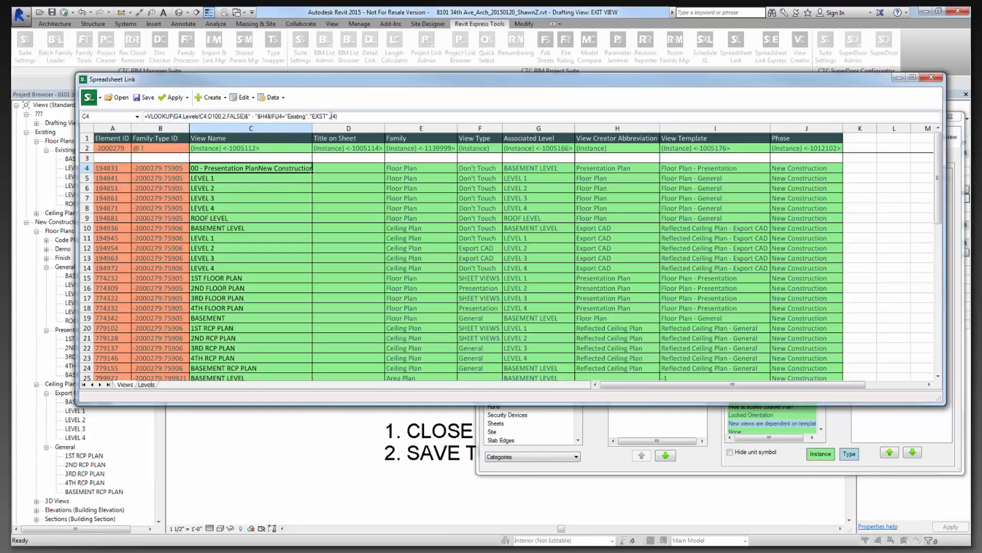
pyautogui.click(328, 116)
pyautogui.doubleClick(333, 116)
pyautogui.write('""')
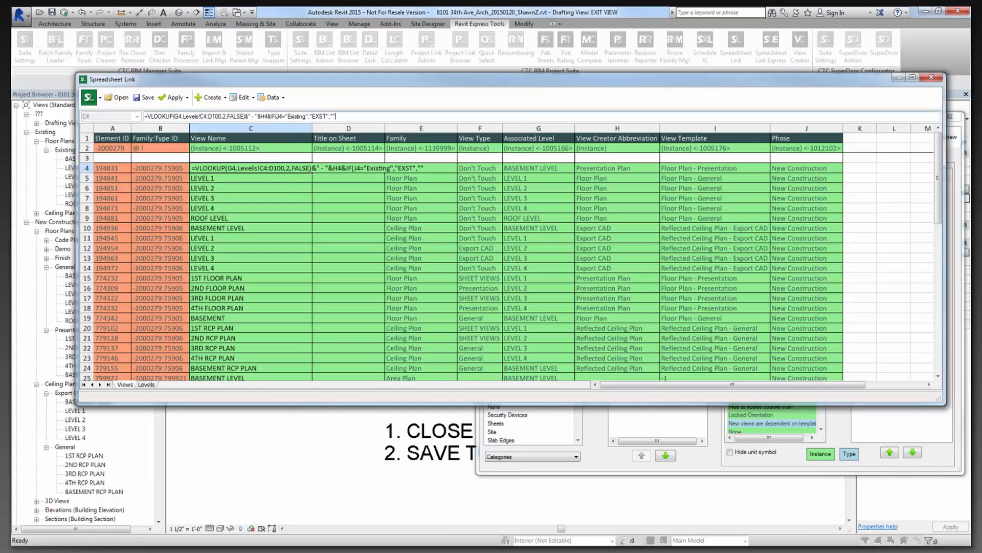
pyautogui.press('Return')
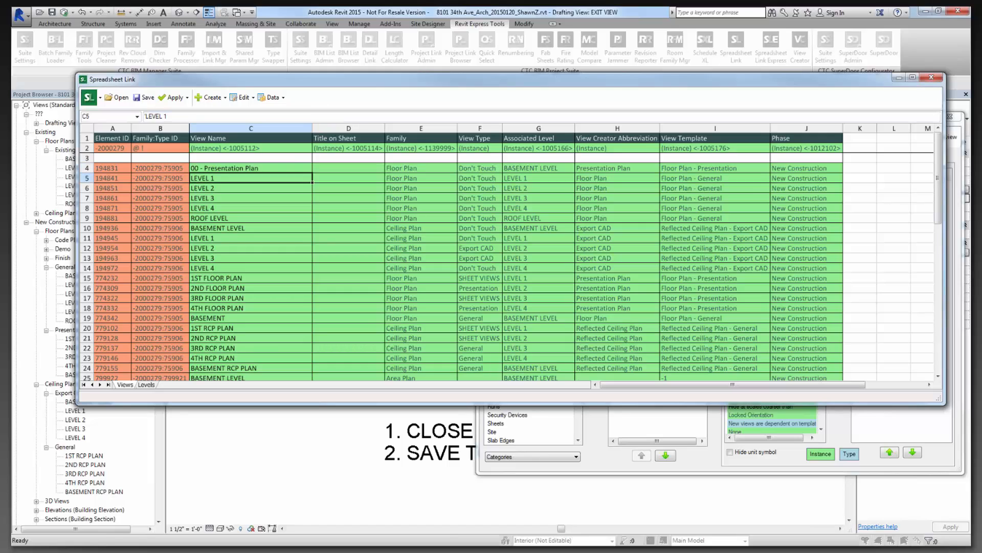
# Apply the C4 formula to the whole View Name column using the Calc option in the Spreadsheet Link settings.
pyautogui.click(235, 167)
pyautogui.moveTo(339, 117); pyautogui.dragTo(107, 119)
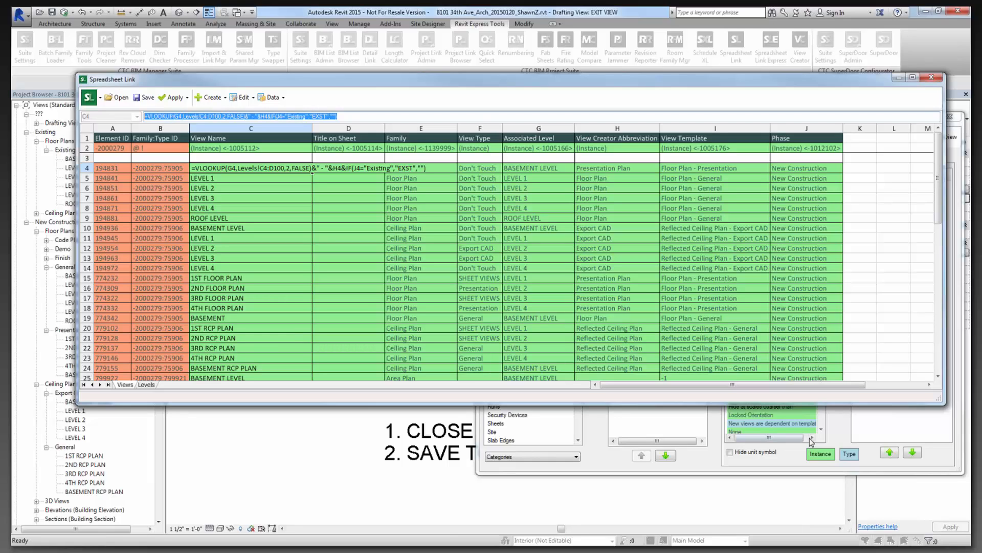
pyautogui.click(834, 439)
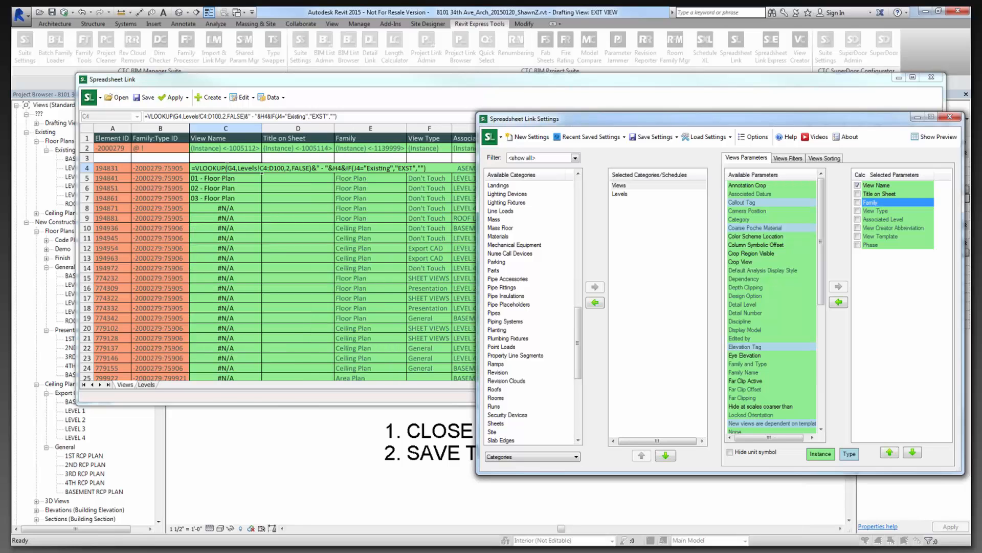
pyautogui.click(225, 168)
pyautogui.press('Return')
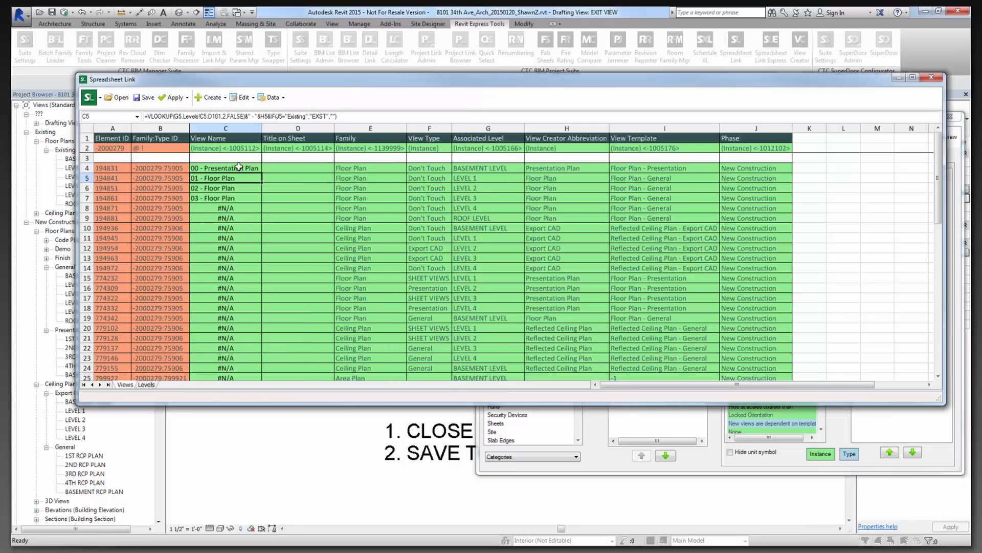
# Compare the Levels range references in the formulas of View Name cells C4, C5 and C8.
pyautogui.click(237, 168)
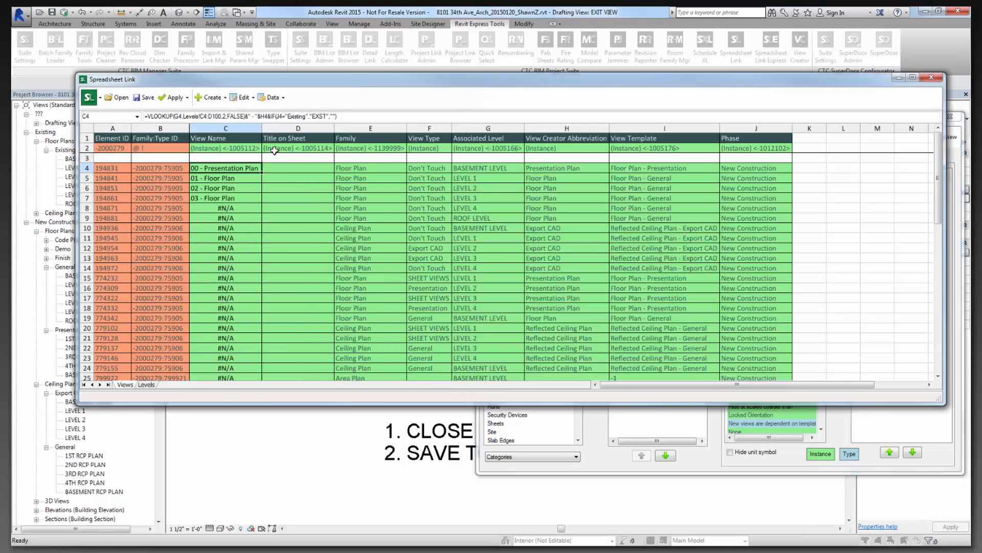
pyautogui.click(350, 117)
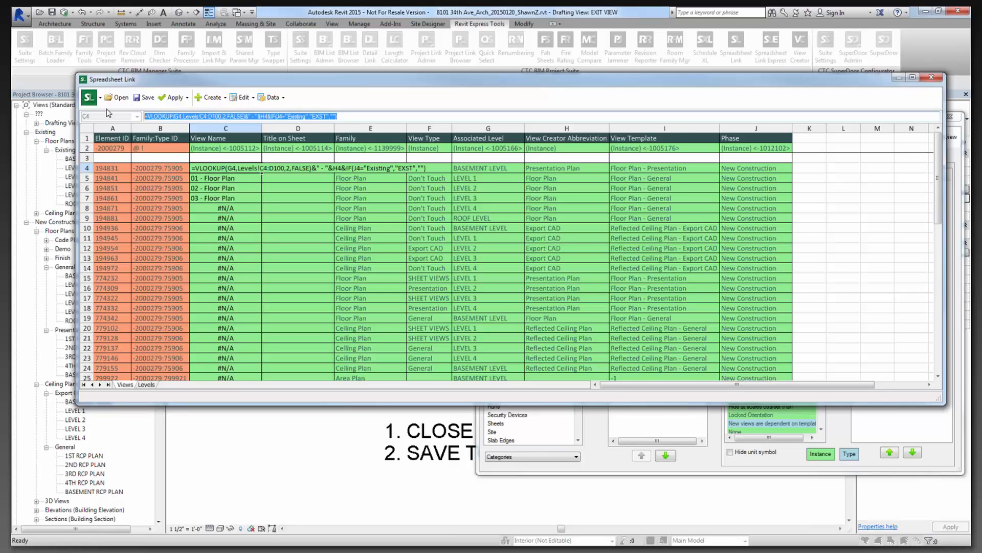
pyautogui.press('Return')
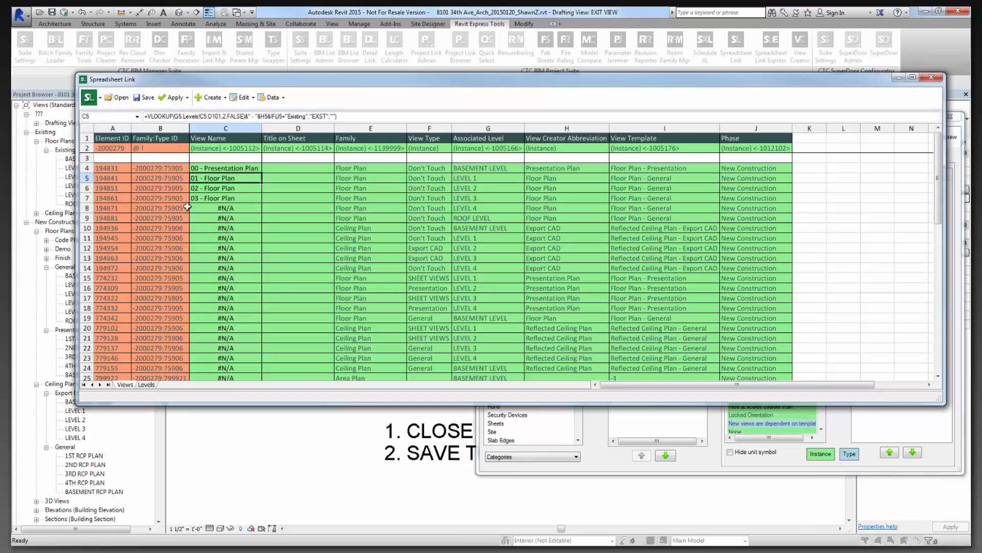
pyautogui.click(238, 210)
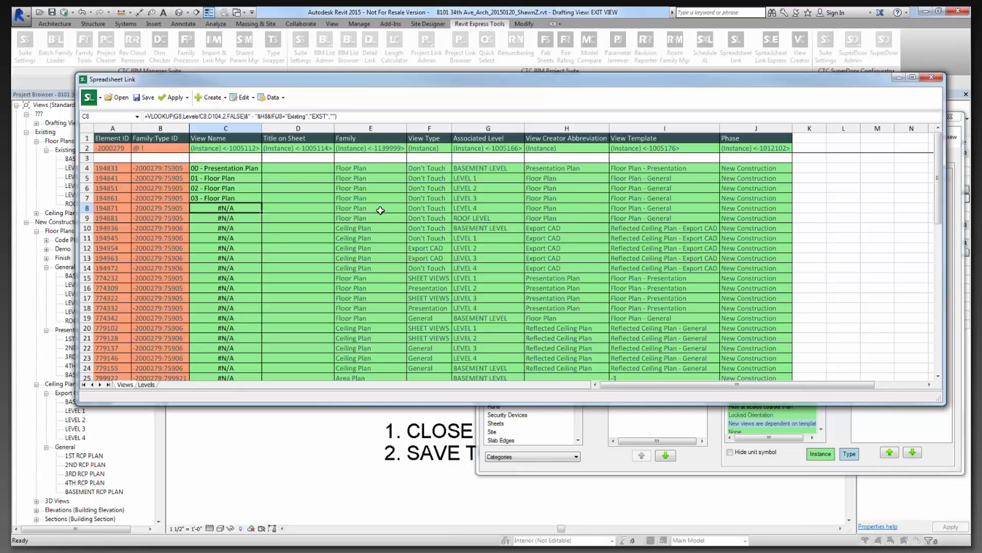
pyautogui.click(246, 168)
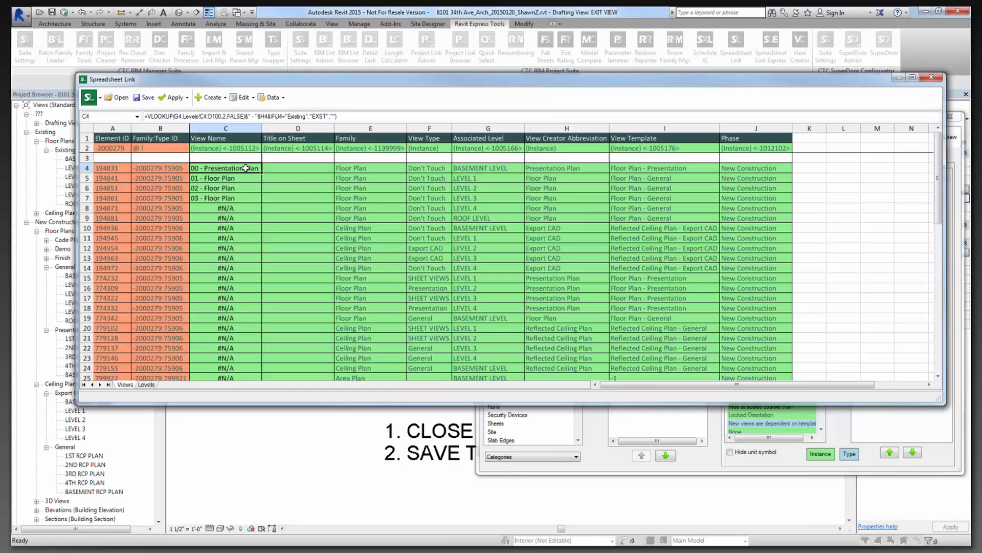
pyautogui.click(242, 178)
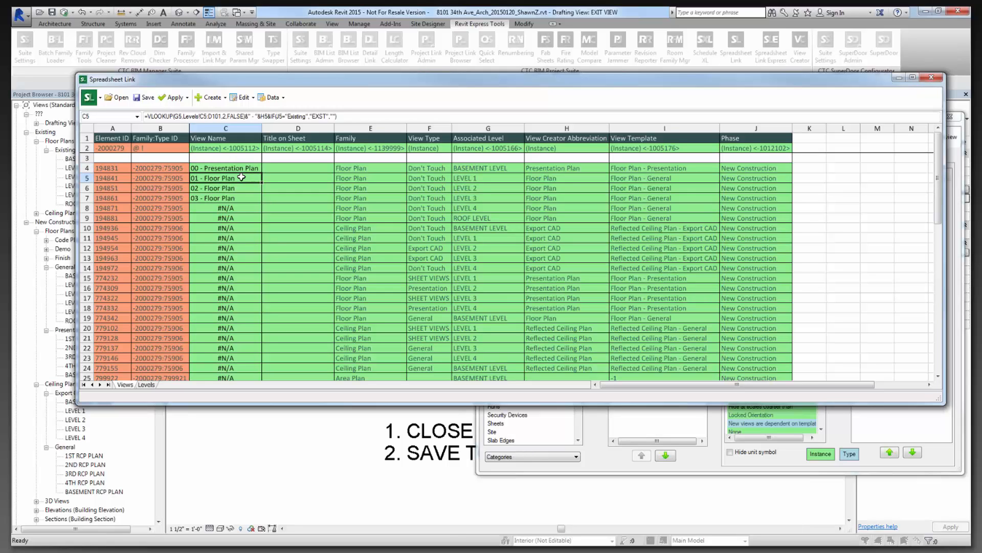
pyautogui.click(241, 167)
pyautogui.click(227, 177)
pyautogui.click(227, 167)
pyautogui.click(203, 116)
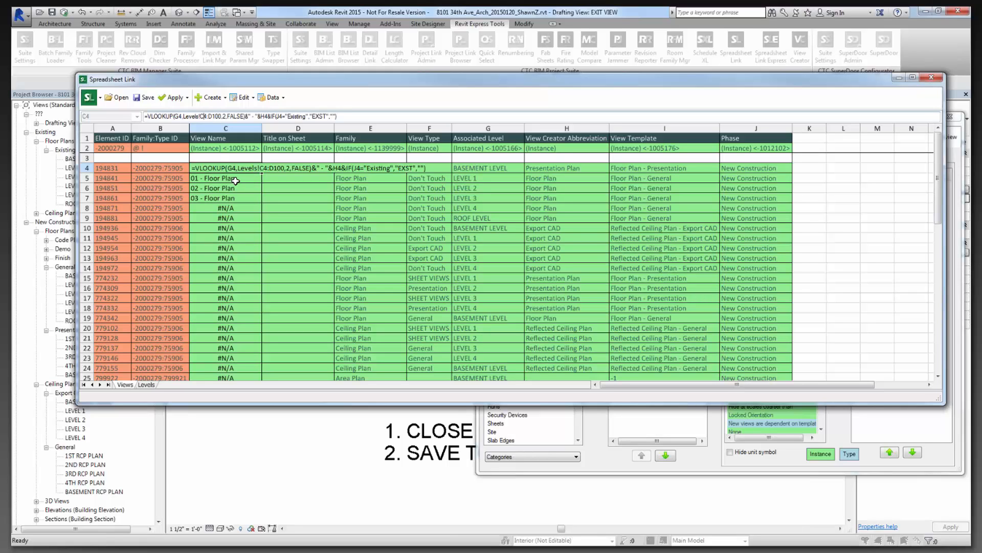
pyautogui.press('Escape')
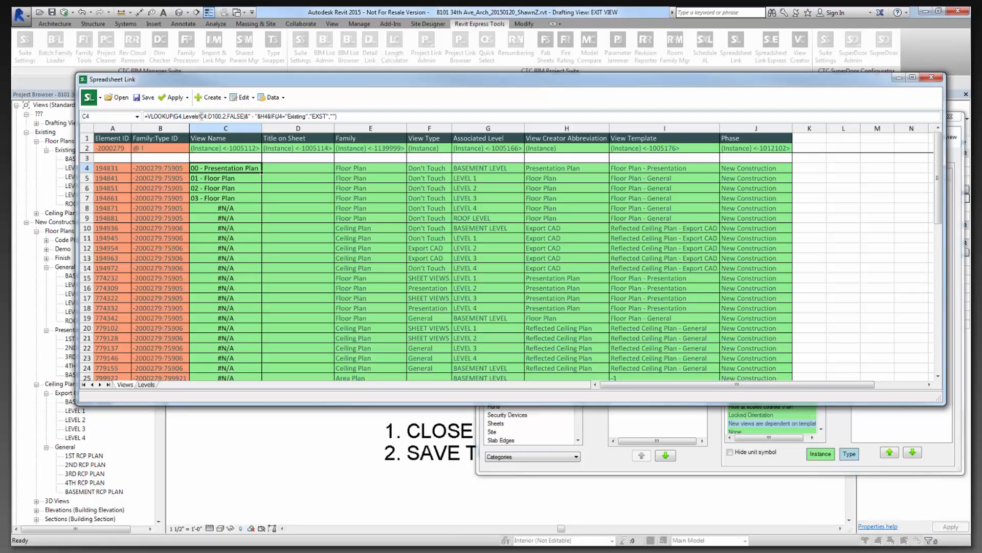
# Make the lookup range in the C4 formula absolute as Levels!$C$4:$D$100.
pyautogui.click(201, 116)
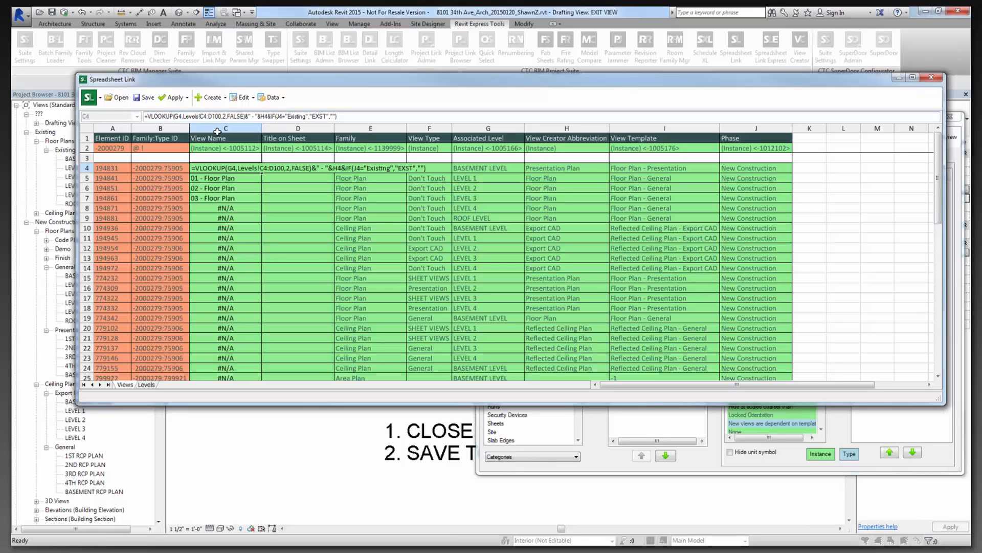
pyautogui.write('$C')
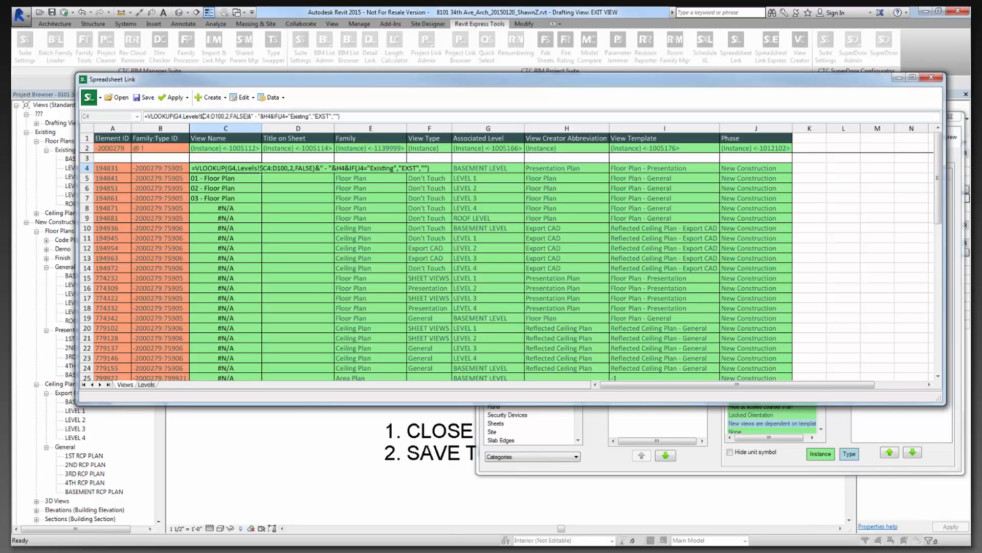
pyautogui.write('$')
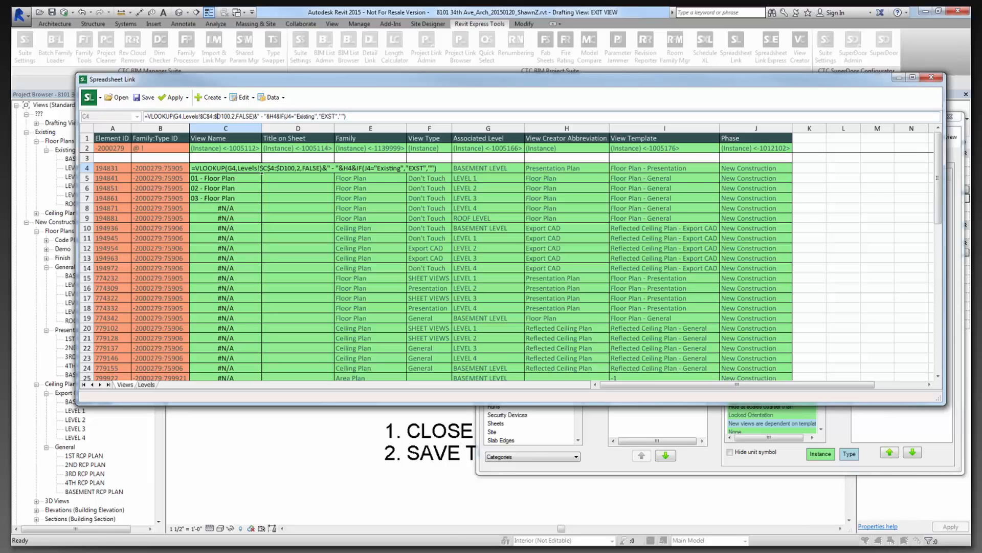
pyautogui.press('Return')
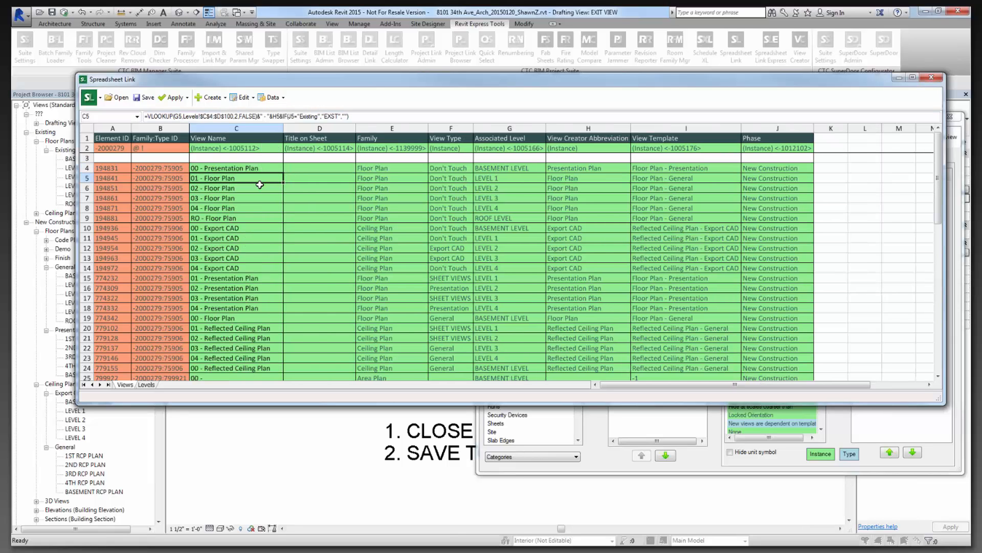
# Review the generated names down the View Name column, including the Area Plan and Existing phase rows.
pyautogui.click(284, 128)
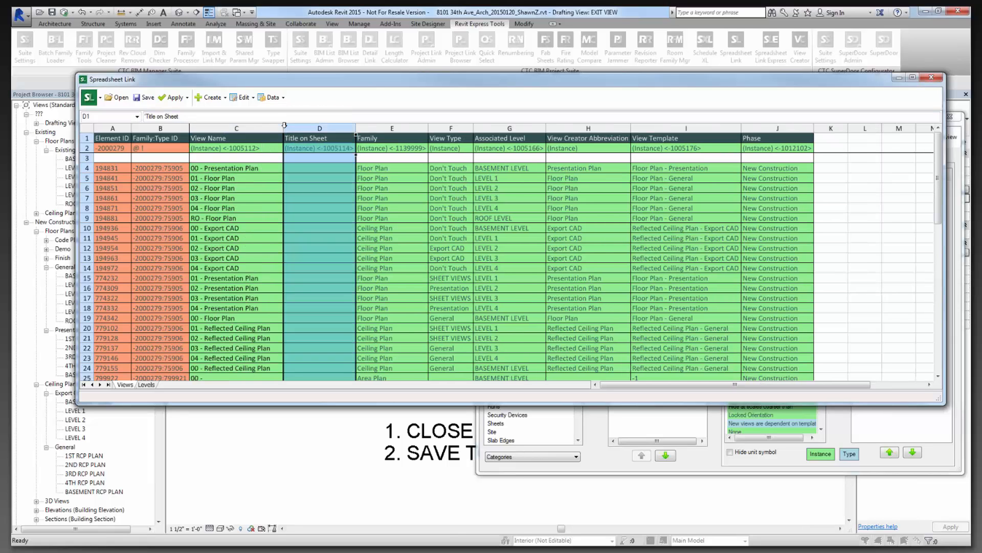
pyautogui.click(248, 198)
pyautogui.scroll(-6, 247, 205)
pyautogui.scroll(2, 239, 240)
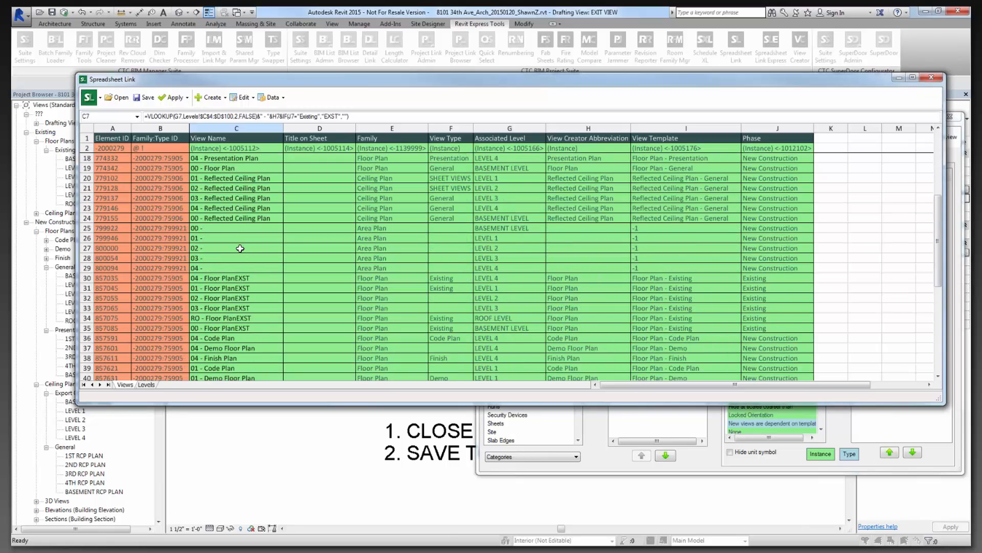
pyautogui.click(216, 260)
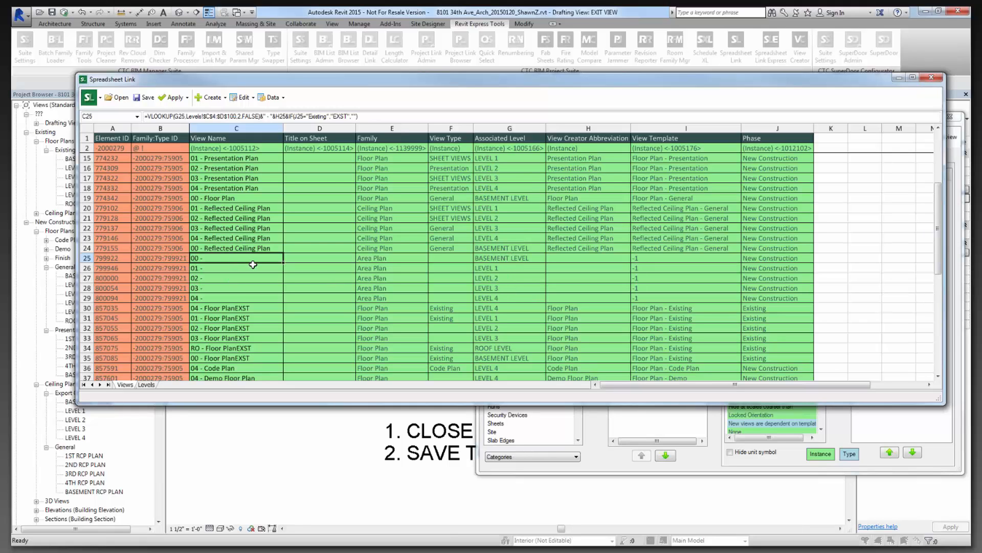
pyautogui.scroll(4, 308, 275)
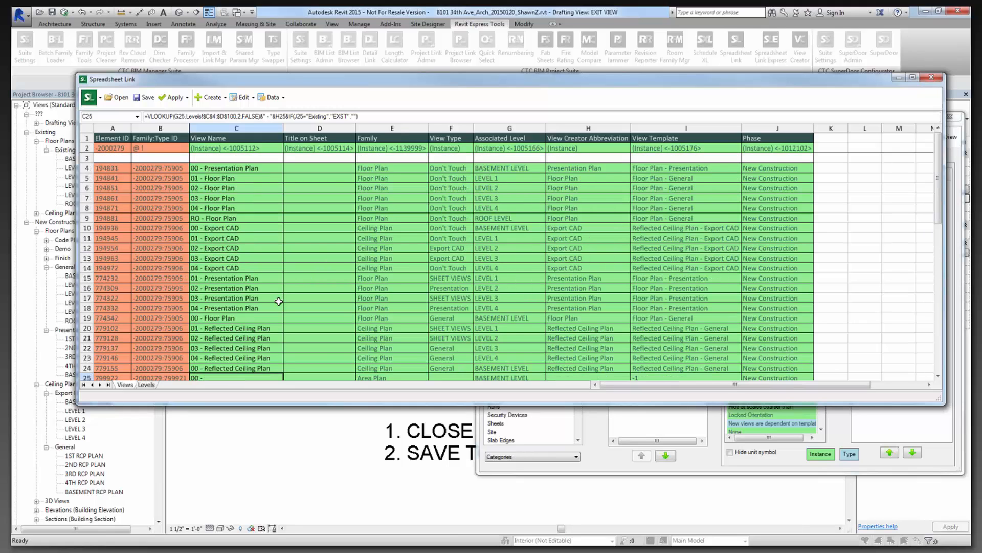
pyautogui.scroll(-4, 278, 302)
pyautogui.scroll(4, 268, 309)
pyautogui.moveTo(236, 67); pyautogui.dragTo(230, 53)
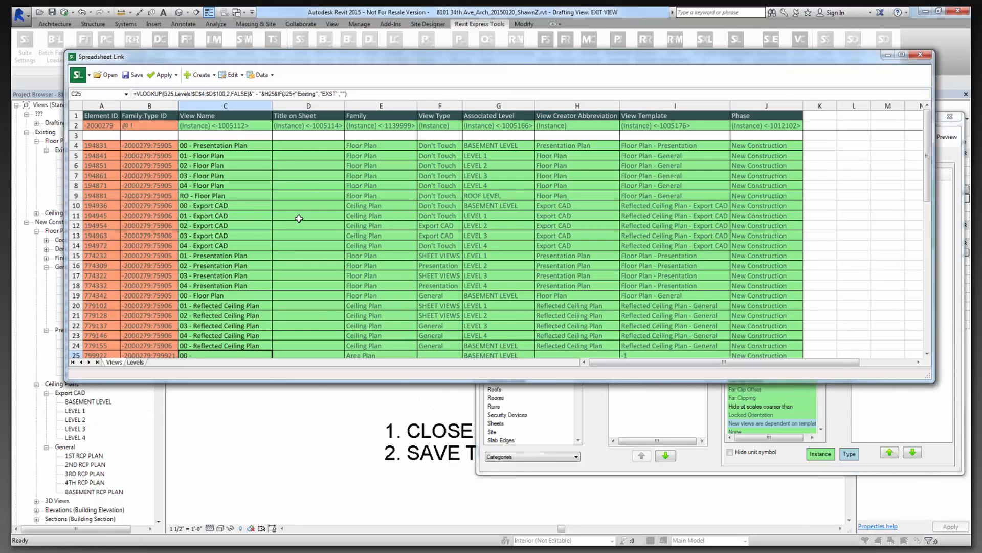
pyautogui.click(136, 363)
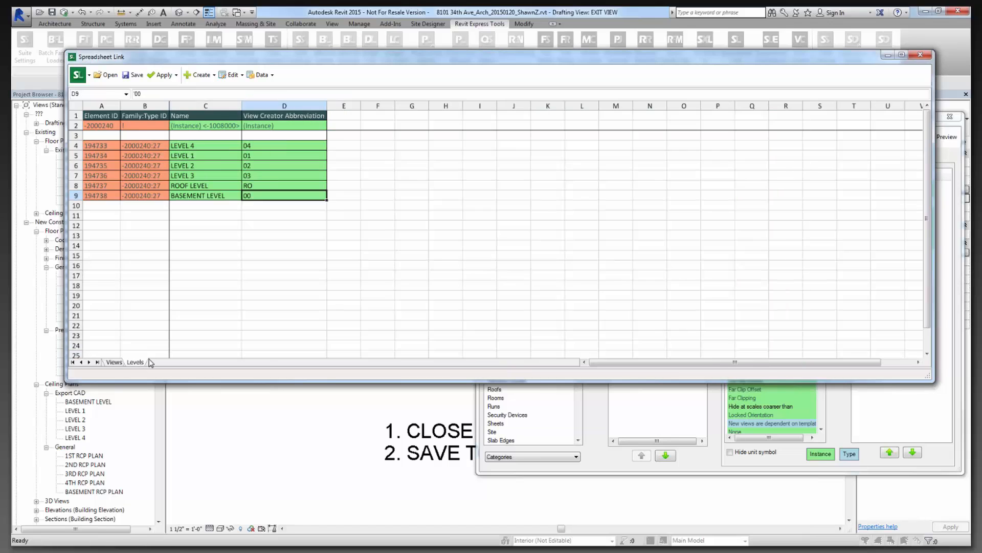
pyautogui.click(601, 435)
pyautogui.click(654, 136)
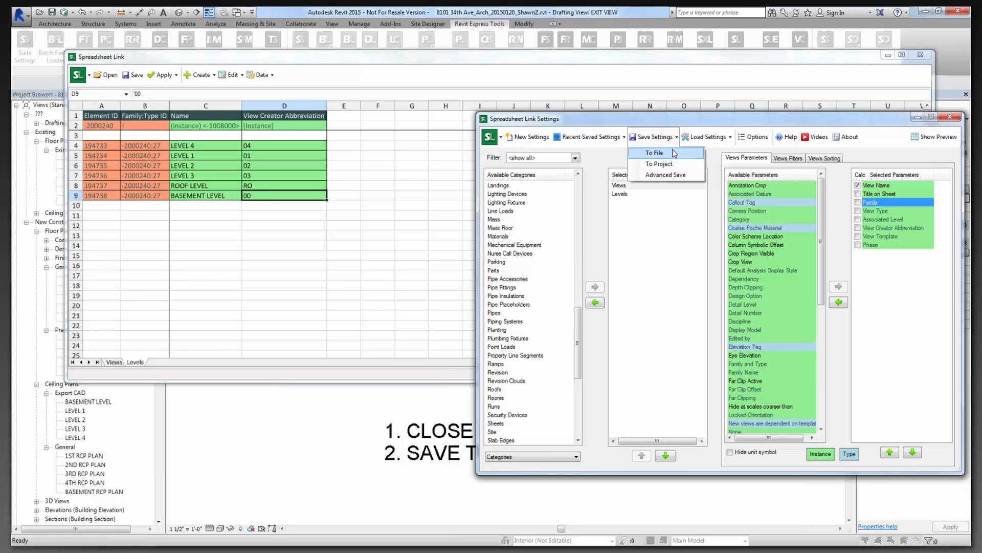
# Load the saved settings file View Renaming.slsettings from the View Re-naming folder into Spreadsheet Link.
pyautogui.click(709, 137)
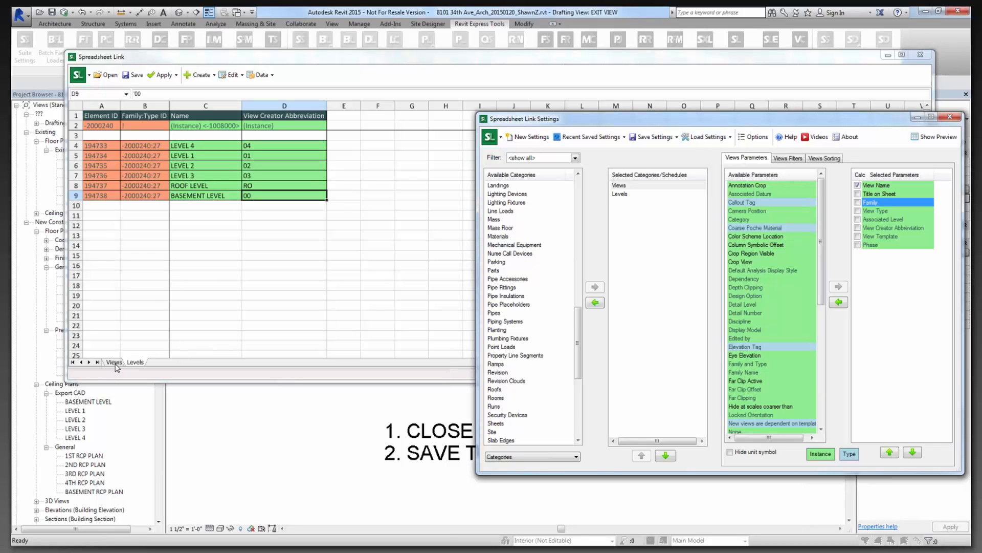
pyautogui.click(701, 138)
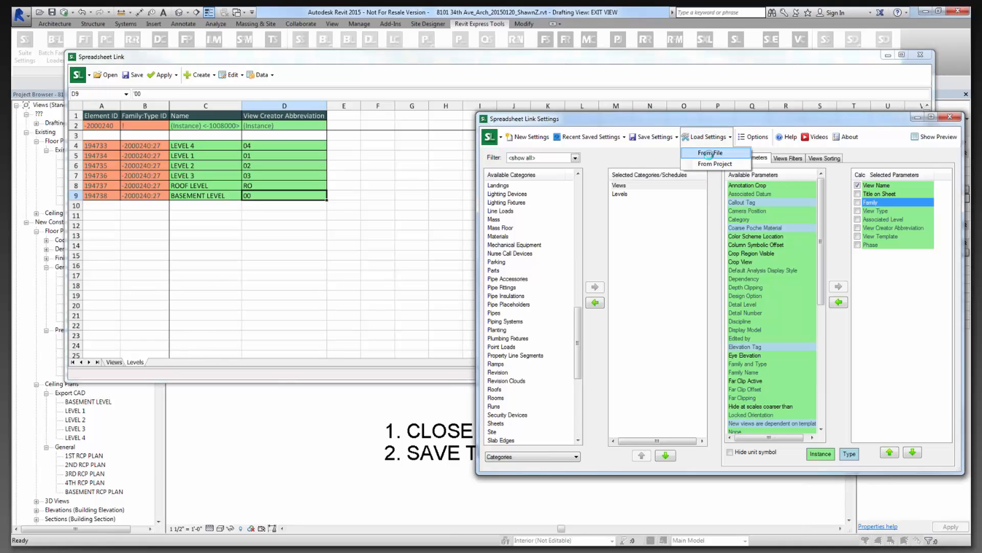
pyautogui.click(709, 153)
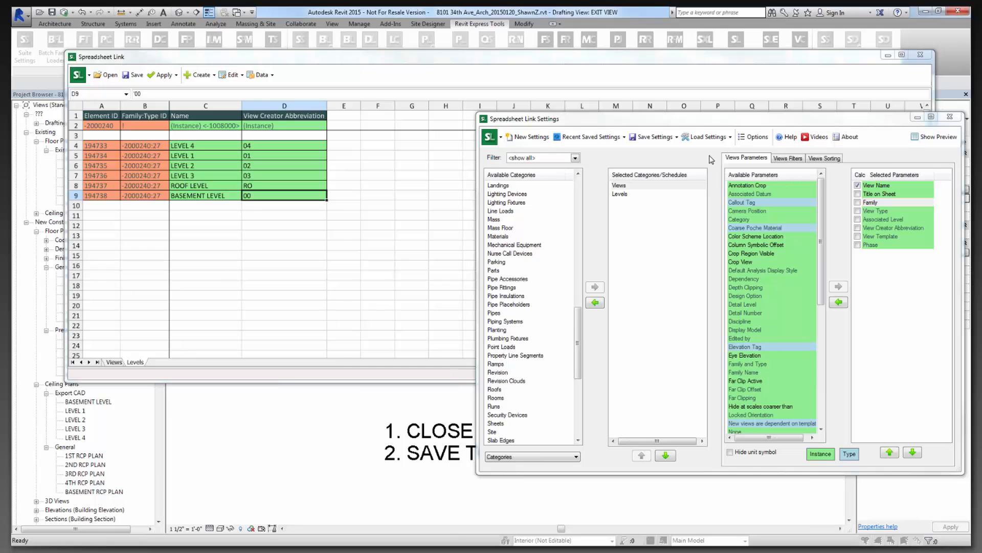
pyautogui.click(517, 287)
pyautogui.click(639, 191)
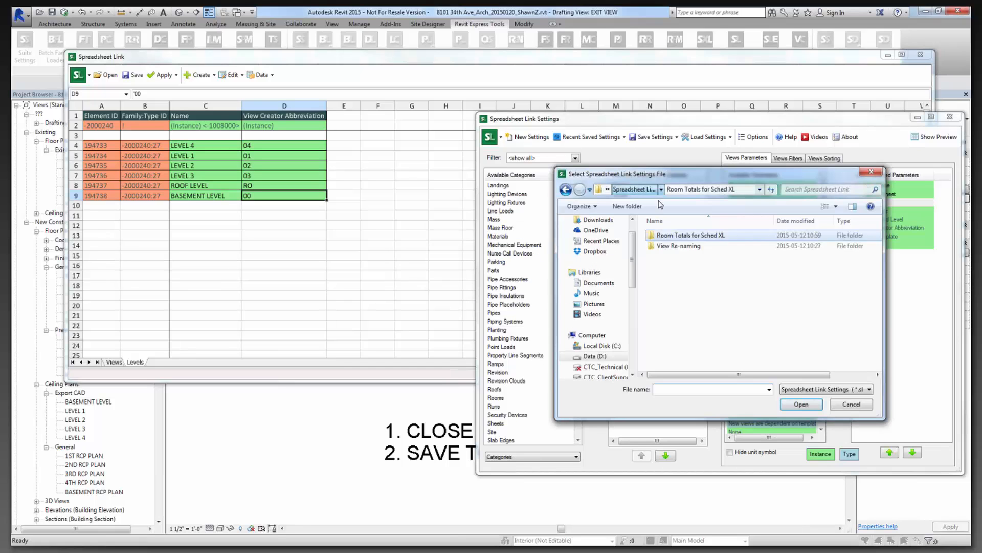
pyautogui.doubleClick(678, 247)
pyautogui.click(678, 236)
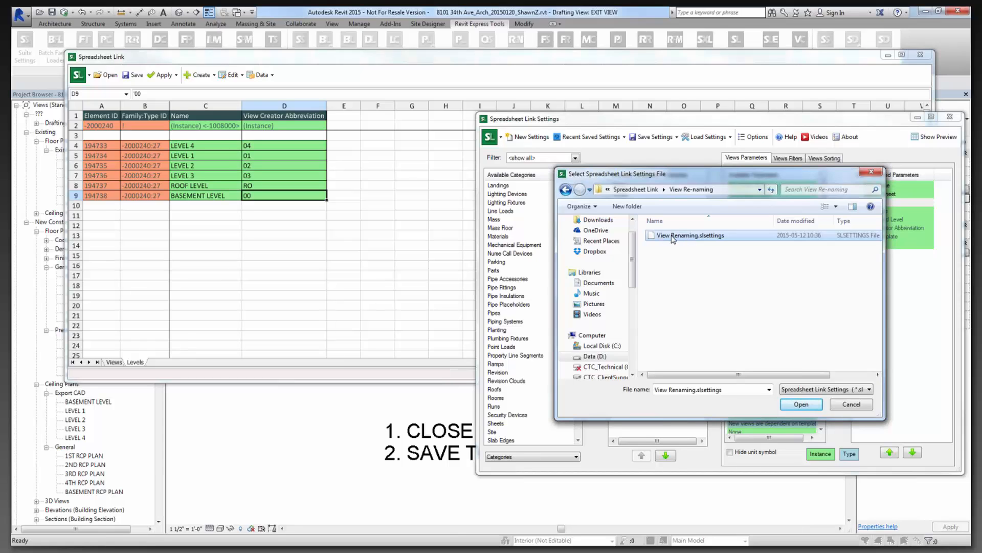
pyautogui.doubleClick(672, 237)
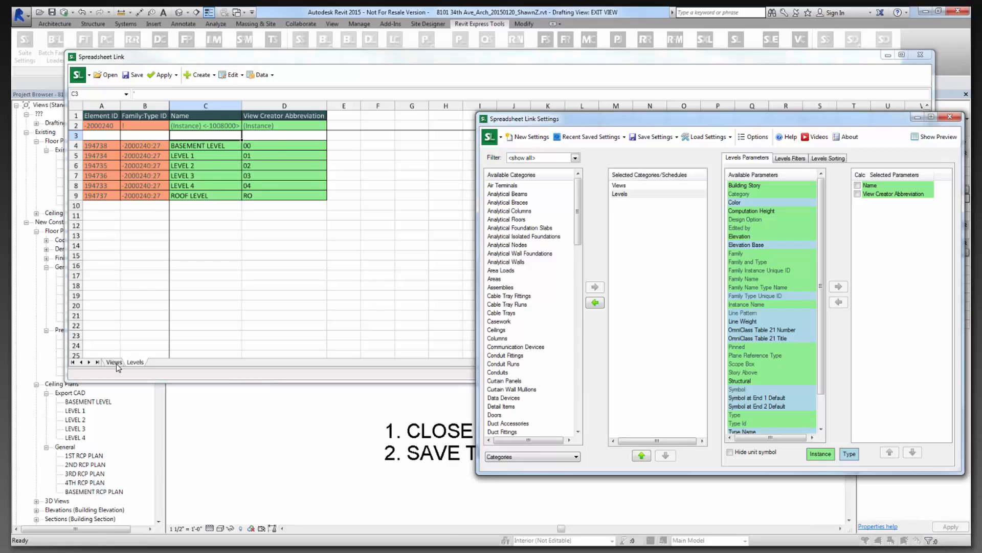
# In the formula of View Name cell C4 on the Views sheet, change the empty-abbreviation fallback and the second VLOOKUP's lookup value to F4.
pyautogui.click(114, 362)
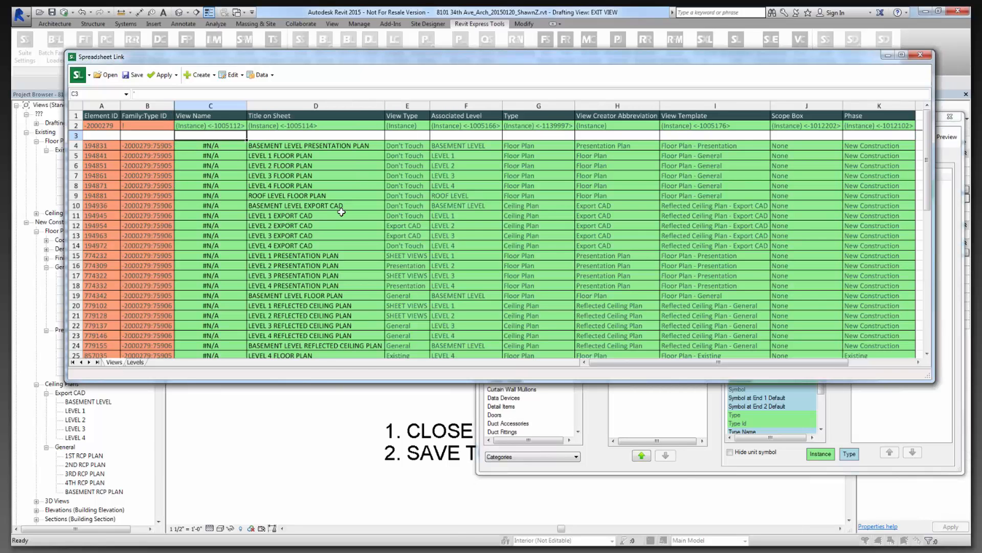
pyautogui.click(225, 146)
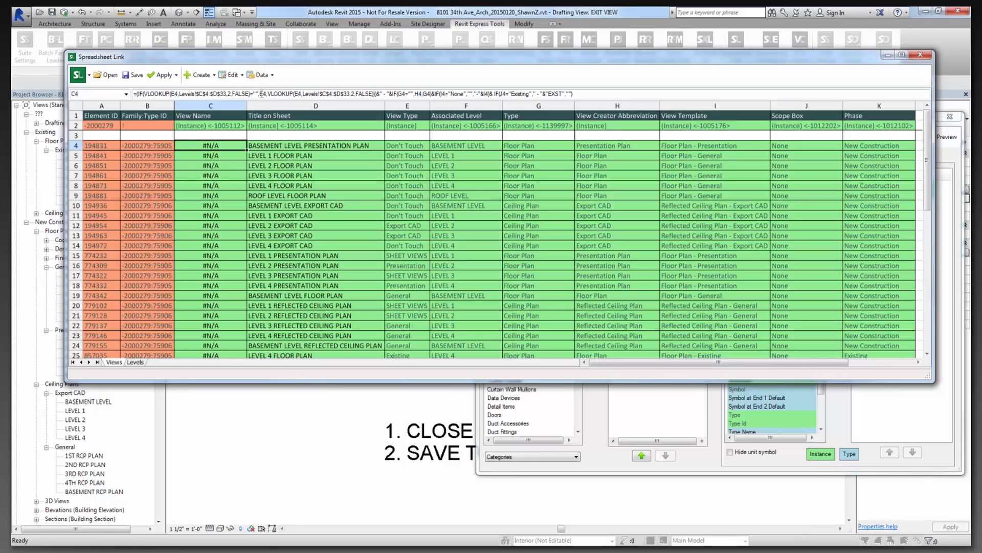
pyautogui.click(261, 93)
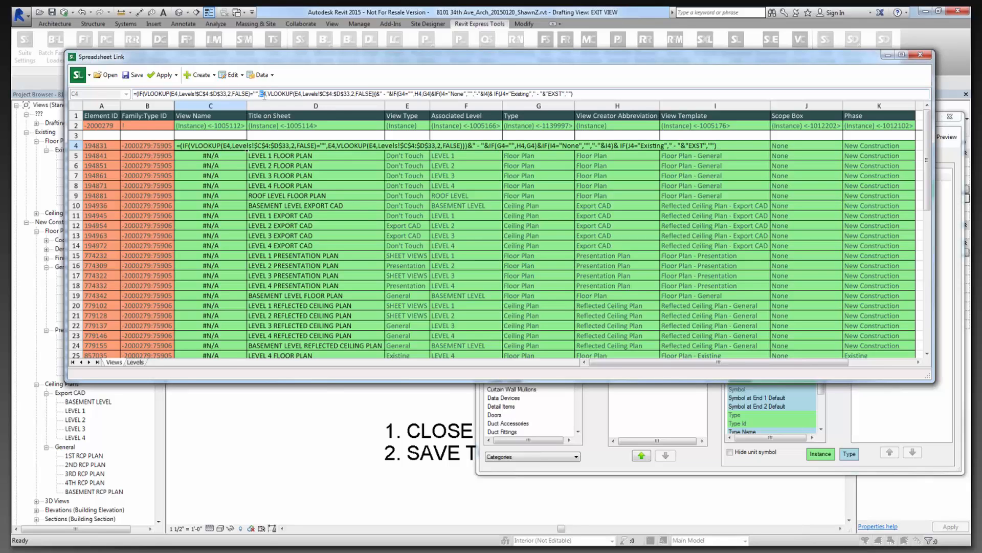
pyautogui.write('F')
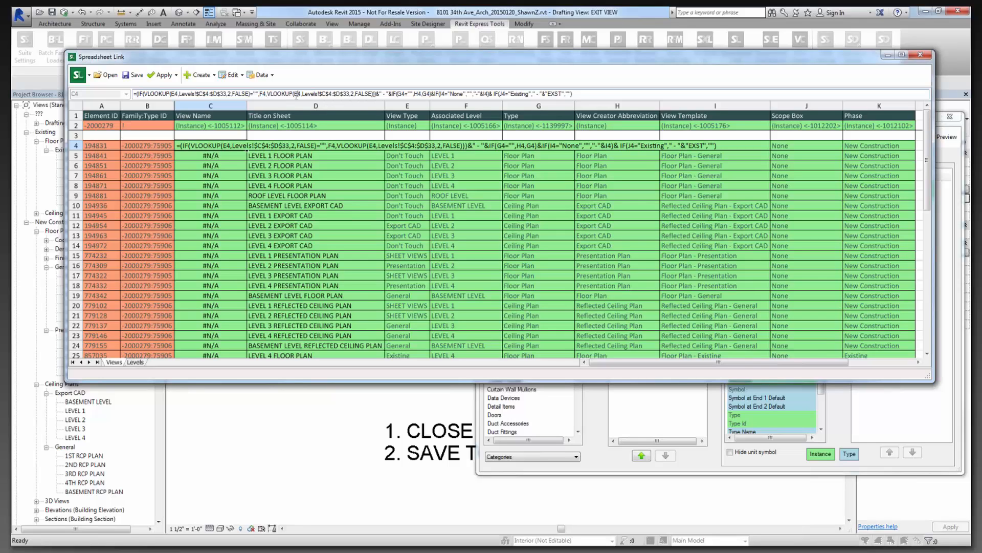
pyautogui.moveTo(293, 94); pyautogui.dragTo(297, 95)
pyautogui.write('F')
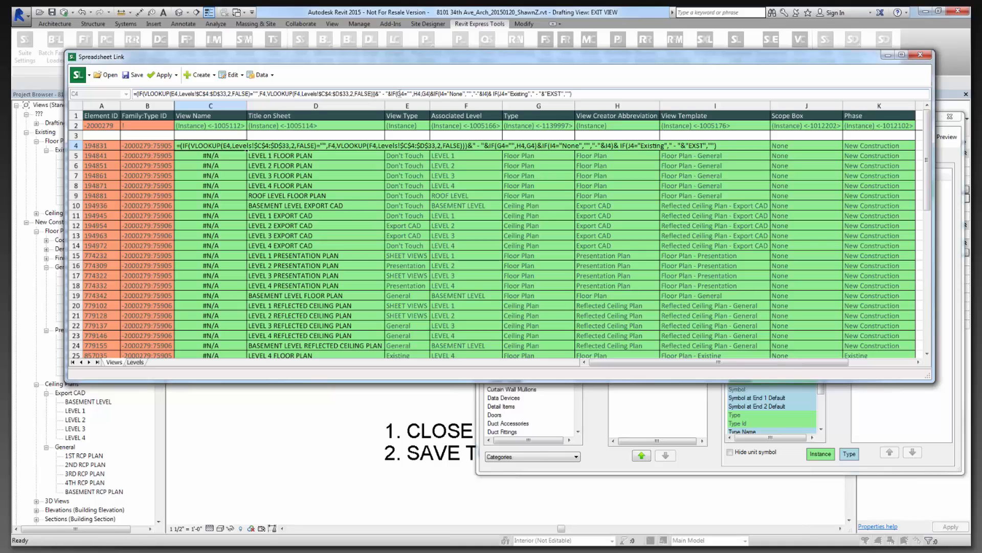
# Update the view abbreviation part of the C4 formula to IF(H4="",I4,H4).
pyautogui.moveTo(402, 94); pyautogui.dragTo(413, 94)
pyautogui.write('H')
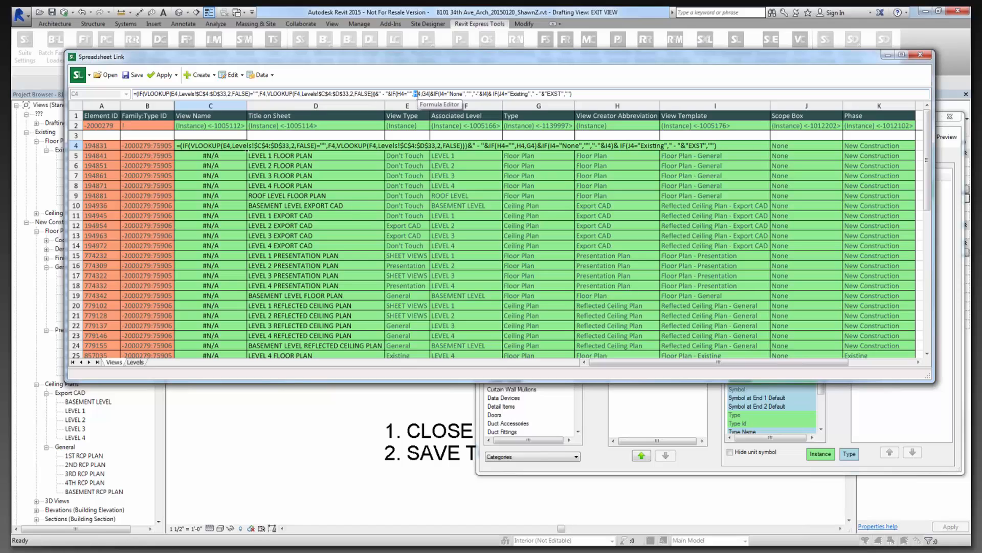
pyautogui.write('I')
pyautogui.moveTo(419, 94); pyautogui.dragTo(440, 94)
pyautogui.write('H')
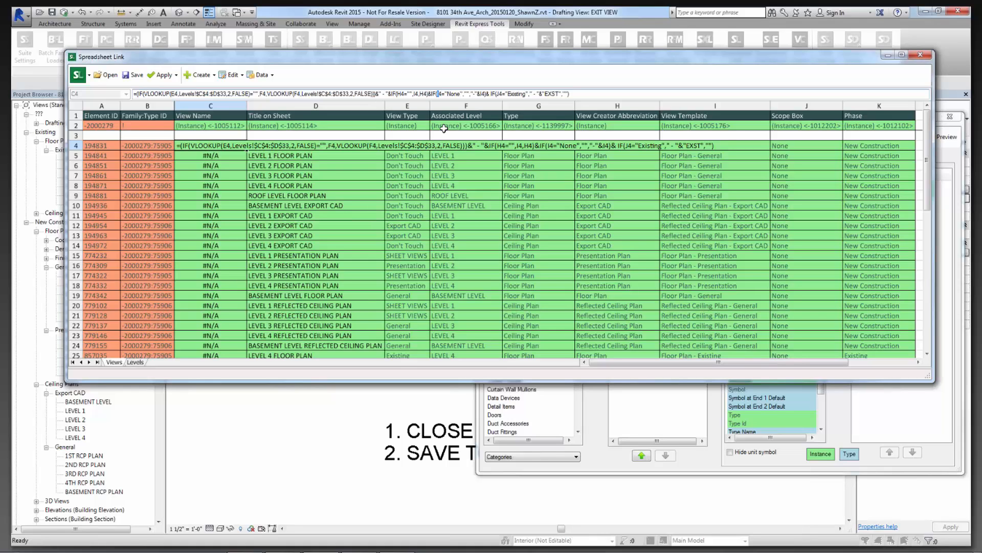
# Point the C4 formula's scope box test and its appended value to J4, and the "Existing" phase test to K4.
pyautogui.write('J')
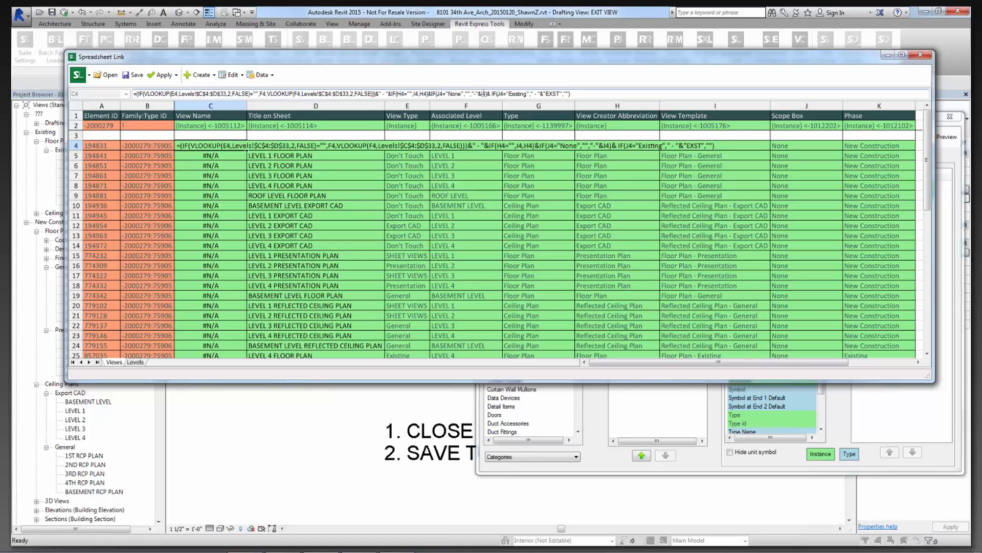
pyautogui.moveTo(481, 94); pyautogui.dragTo(485, 93)
pyautogui.write('J')
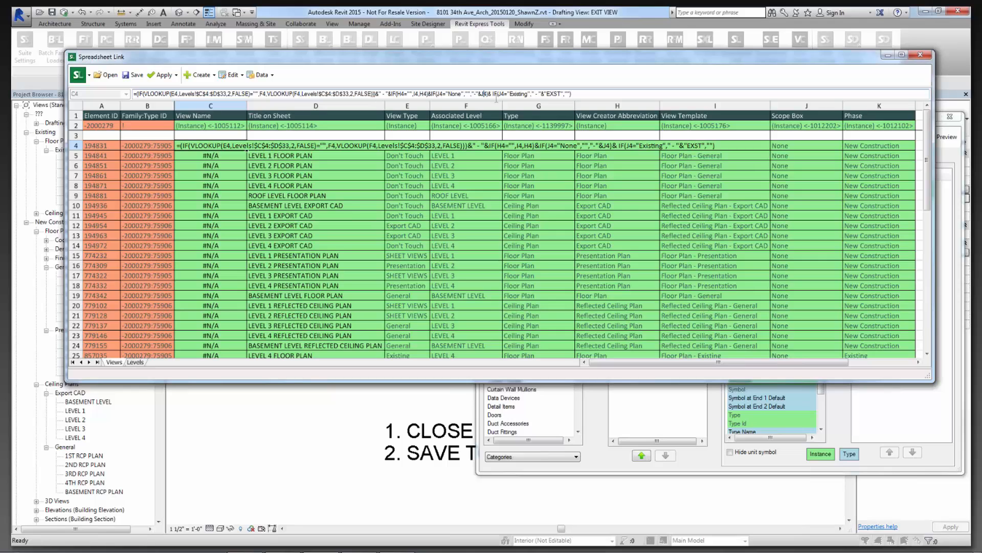
pyautogui.moveTo(499, 94); pyautogui.dragTo(503, 94)
pyautogui.write('K')
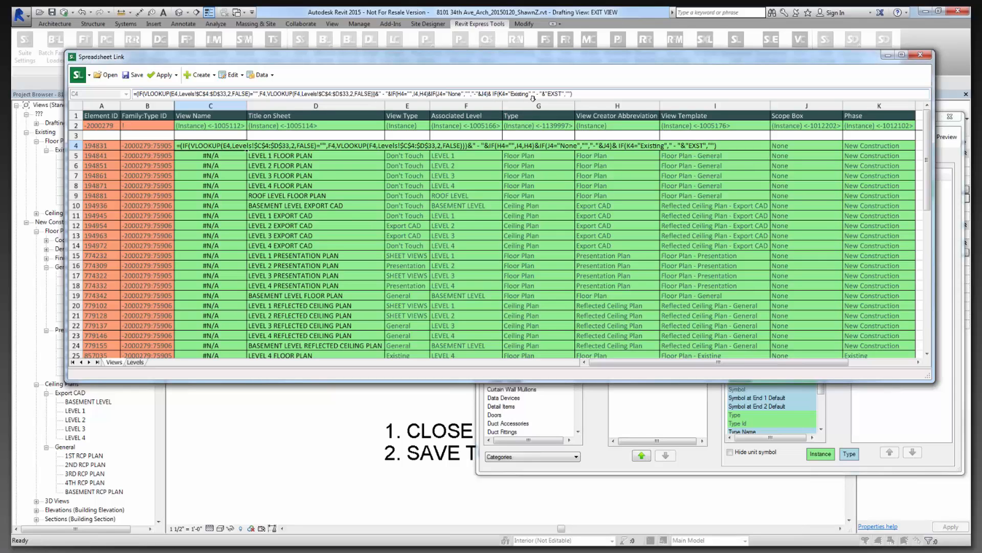
pyautogui.press('Return')
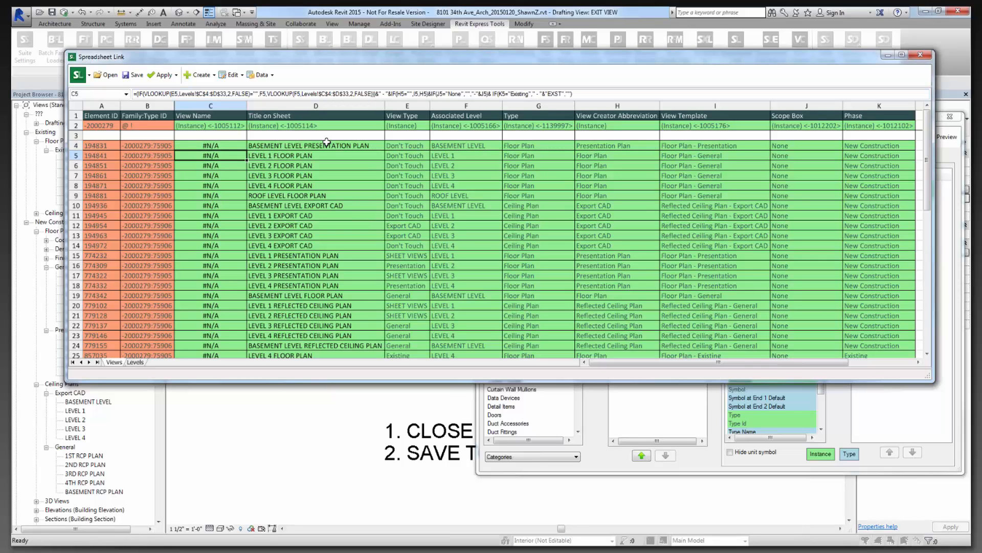
# Compare the formulas of View Name cell C4 and Title on Sheet cell D4 to check their column references.
pyautogui.click(240, 146)
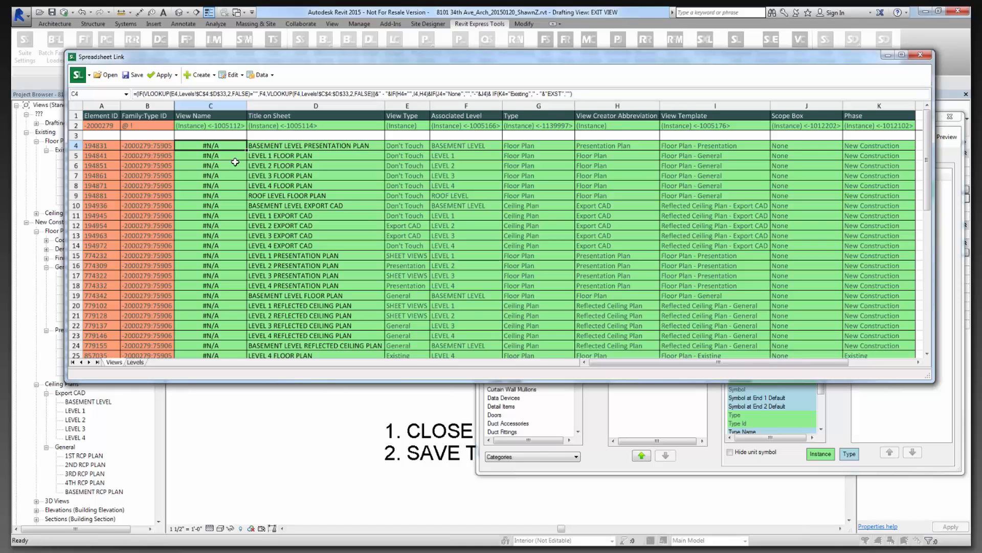
pyautogui.click(300, 105)
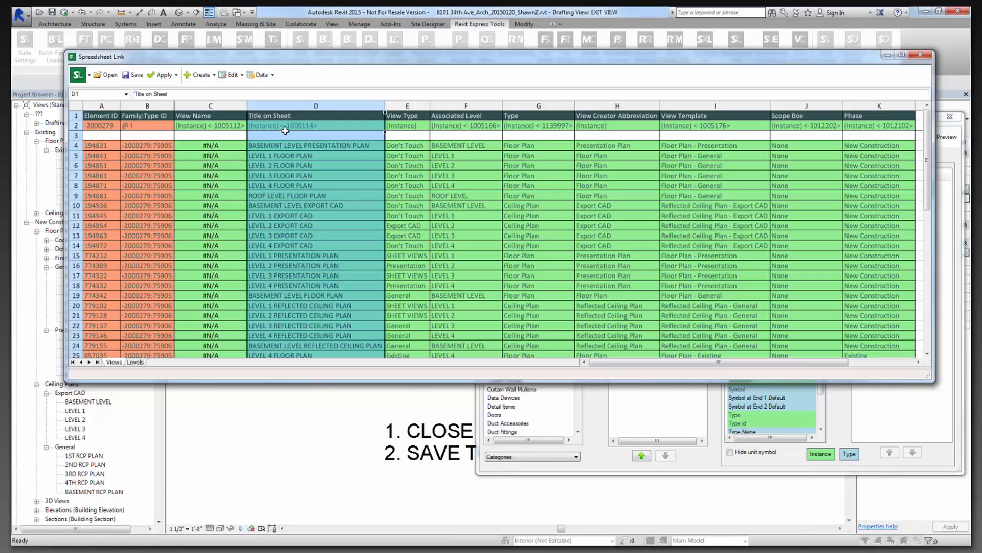
pyautogui.click(234, 145)
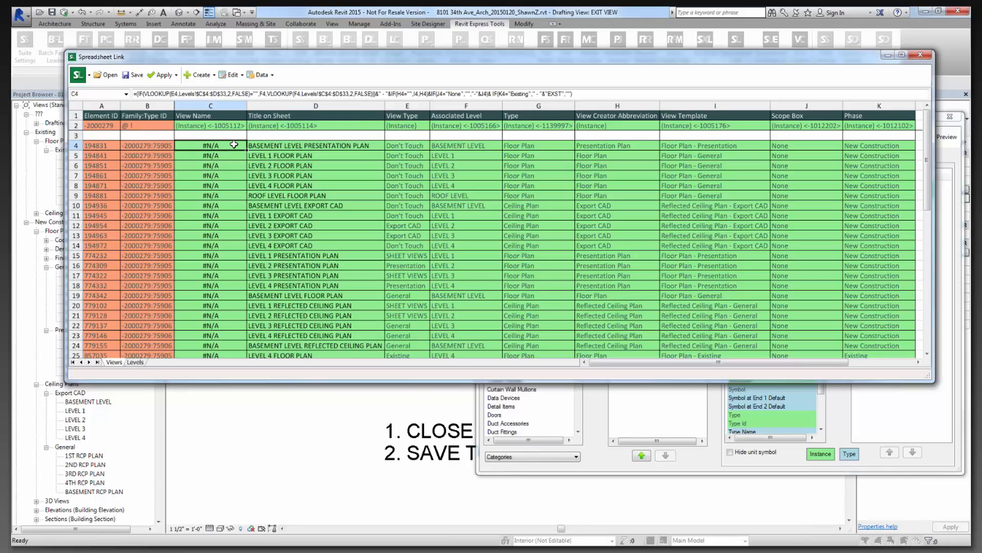
pyautogui.click(289, 146)
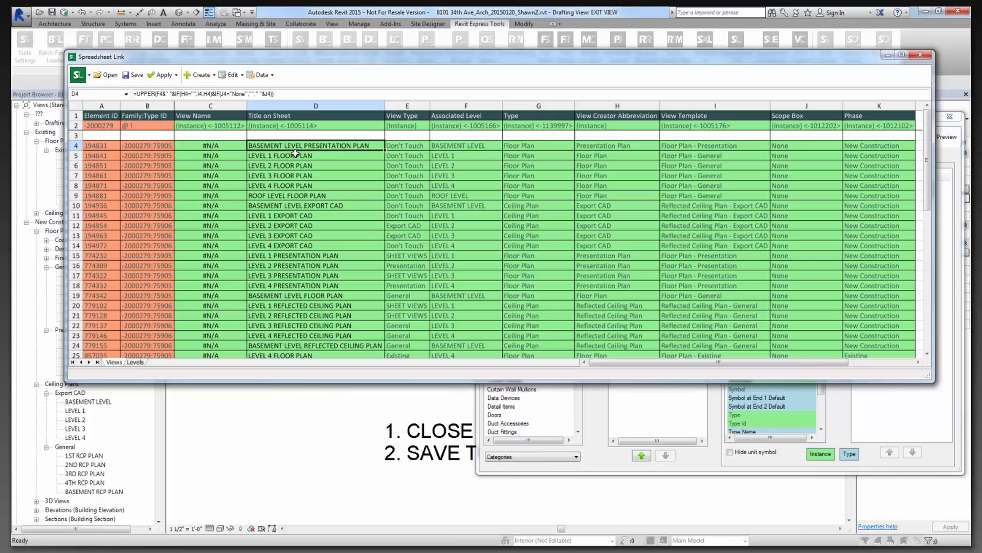
pyautogui.click(221, 145)
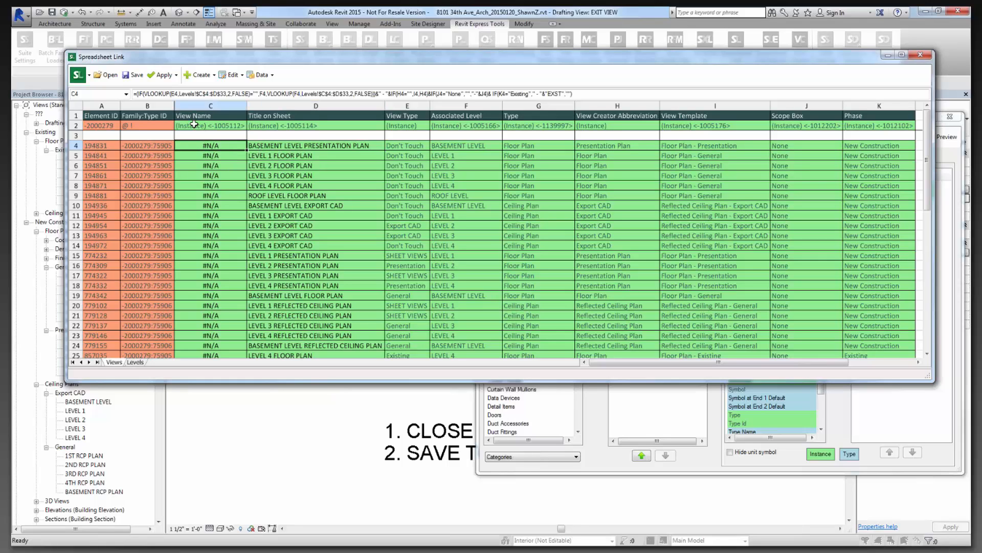
pyautogui.click(286, 143)
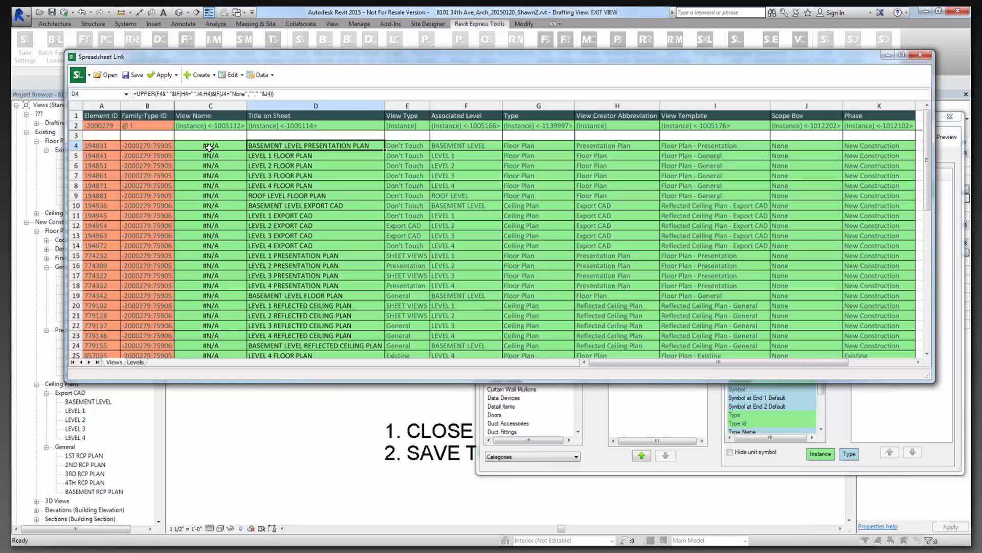
pyautogui.click(209, 148)
pyautogui.click(282, 145)
pyautogui.click(243, 145)
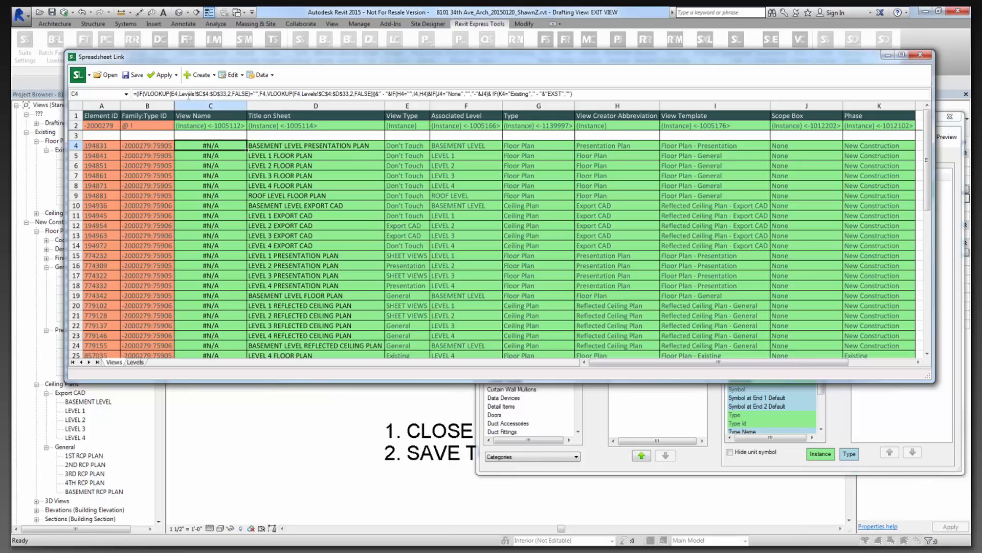
# Change the lookup value of the first VLOOKUP in the C4 formula to F4.
pyautogui.click(173, 94)
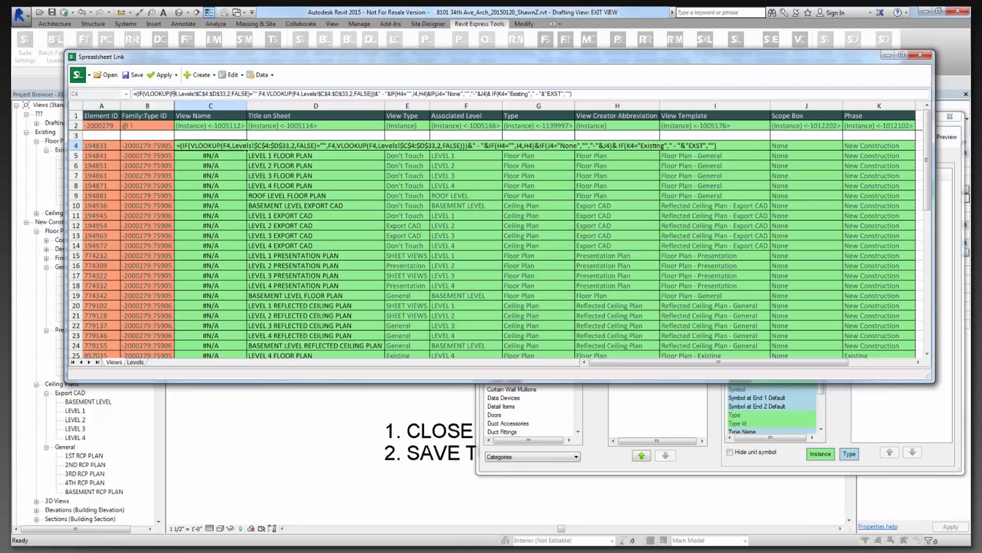
pyautogui.press('Return')
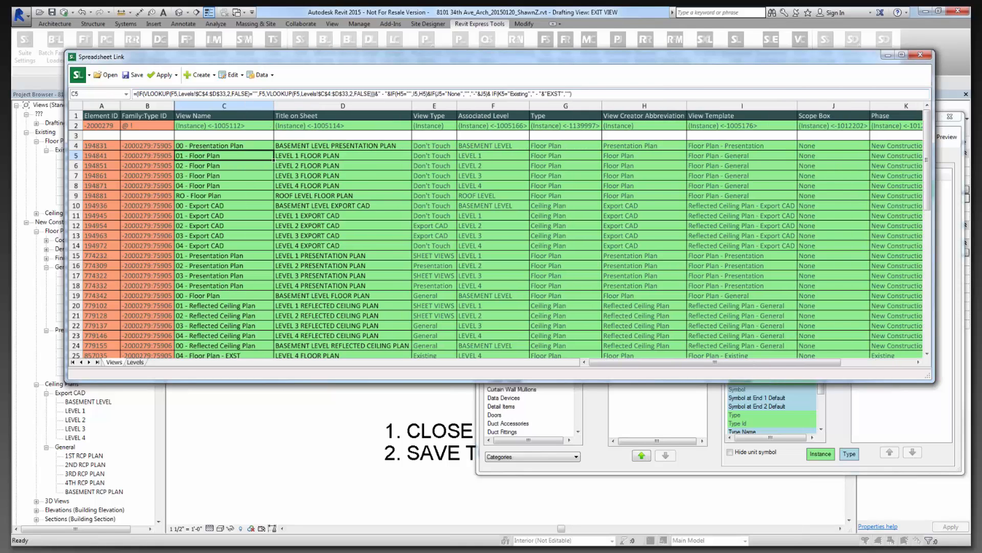
pyautogui.click(233, 147)
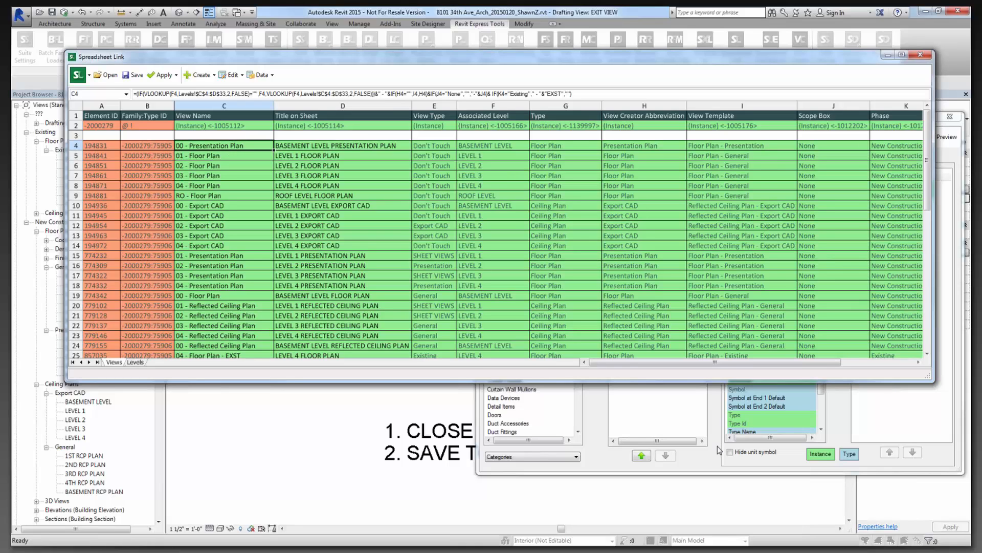
# Save the Spreadsheet Link settings to file as View Renaming.slsettings, replacing the existing file in the View Re-naming folder.
pyautogui.click(717, 447)
pyautogui.click(655, 137)
pyautogui.click(665, 152)
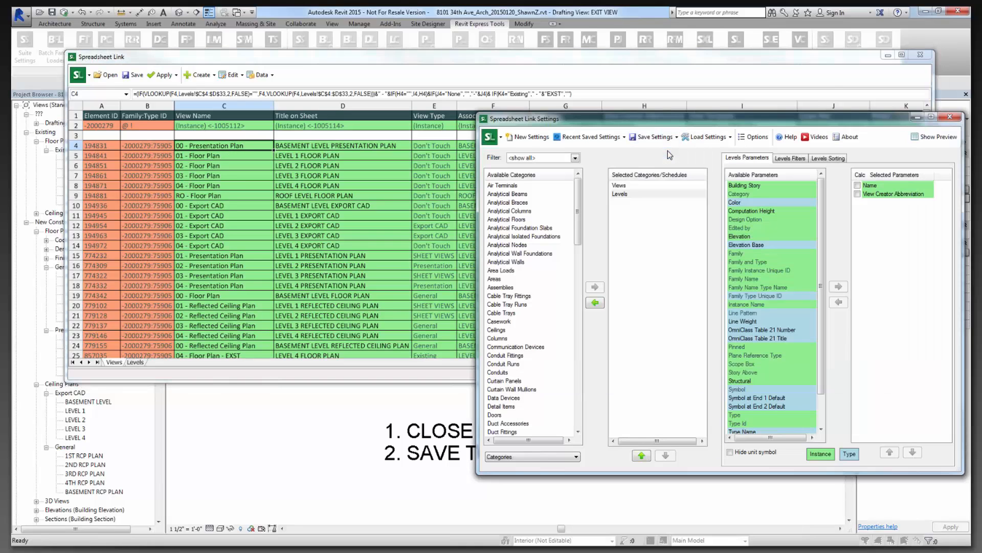
pyautogui.click(683, 236)
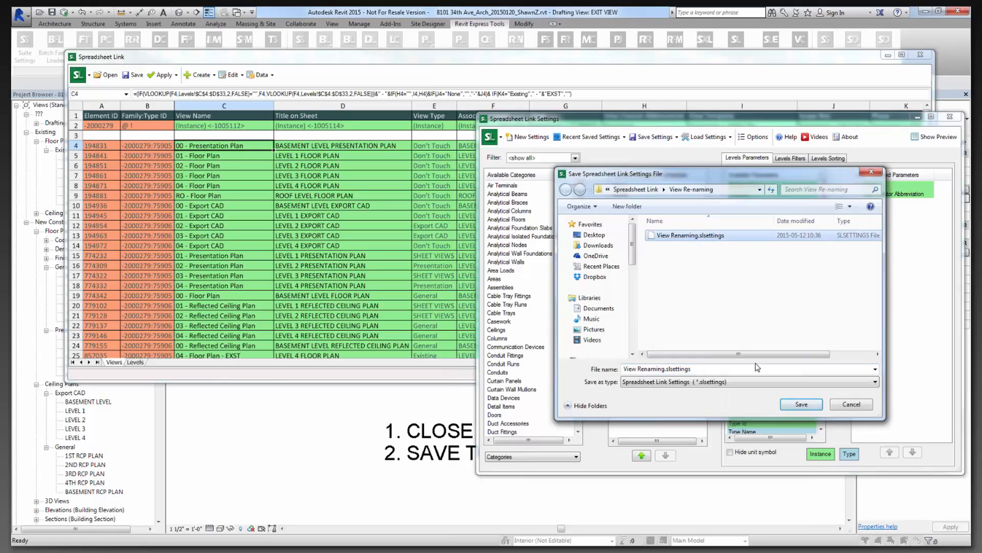
pyautogui.click(801, 405)
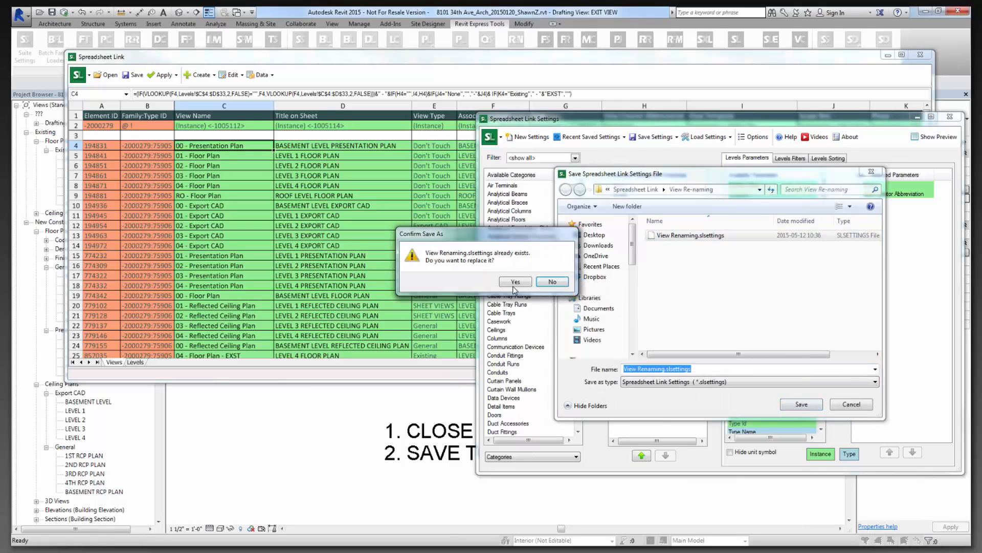
pyautogui.click(514, 282)
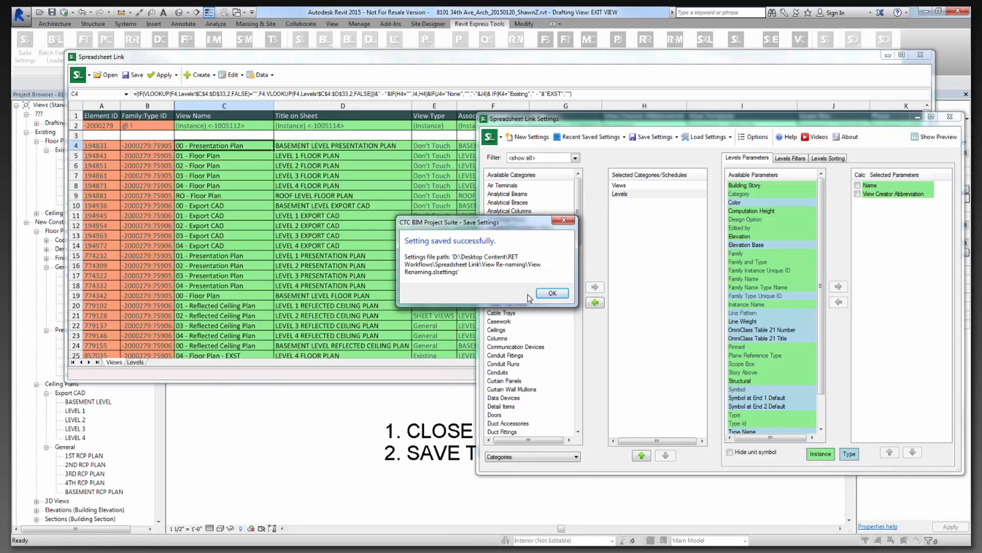
pyautogui.click(551, 293)
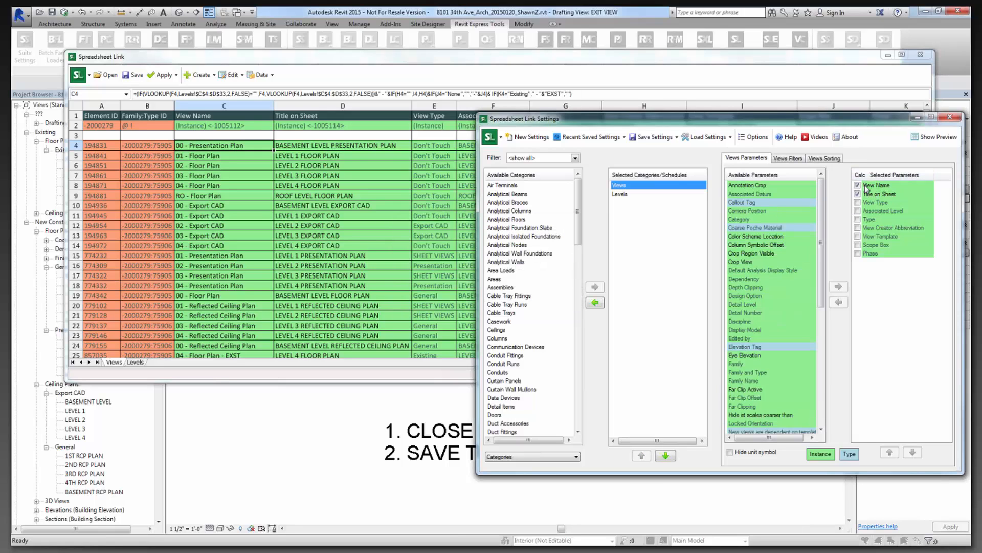
# Review the parameters selected for the Levels and Views categories and the options for applying worksheet values to the project.
pyautogui.click(620, 194)
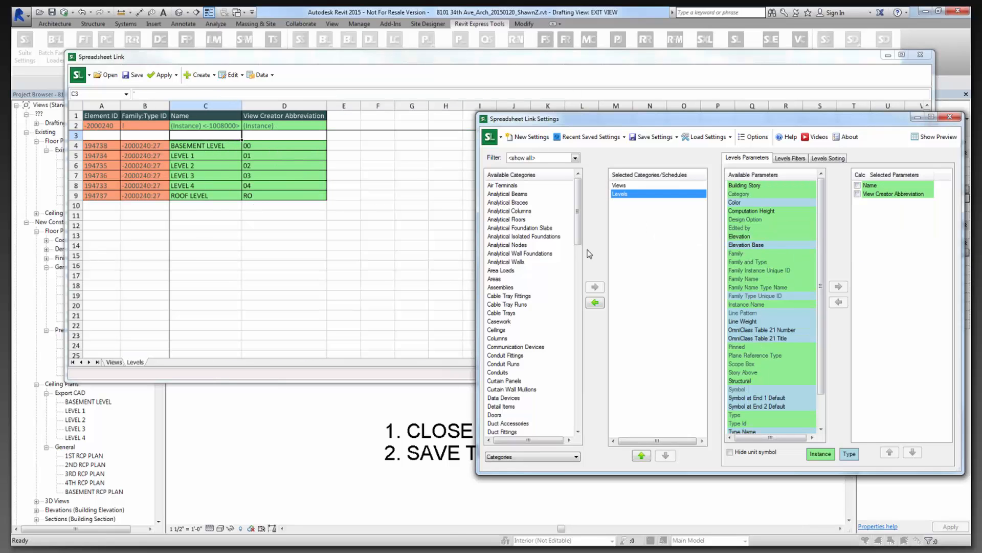
pyautogui.click(619, 186)
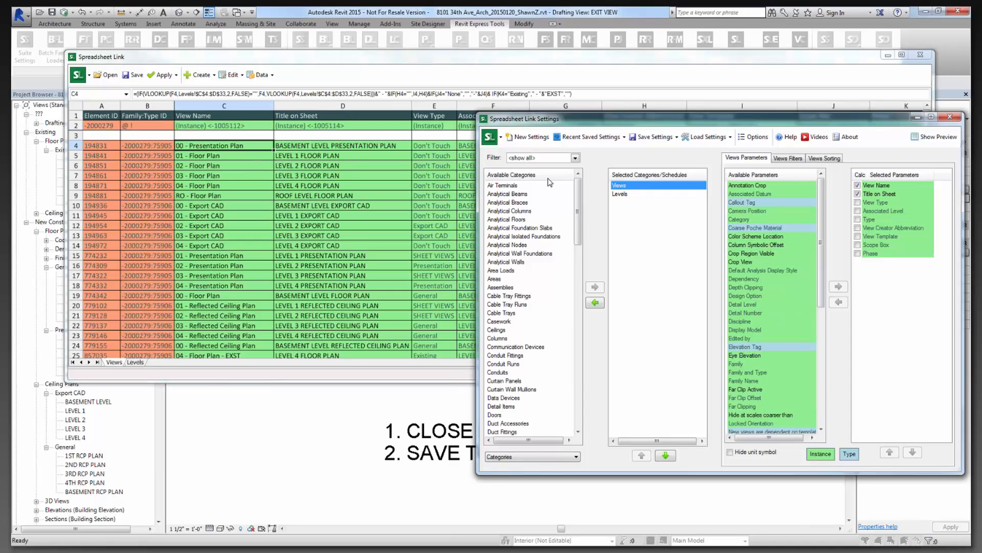
pyautogui.click(165, 75)
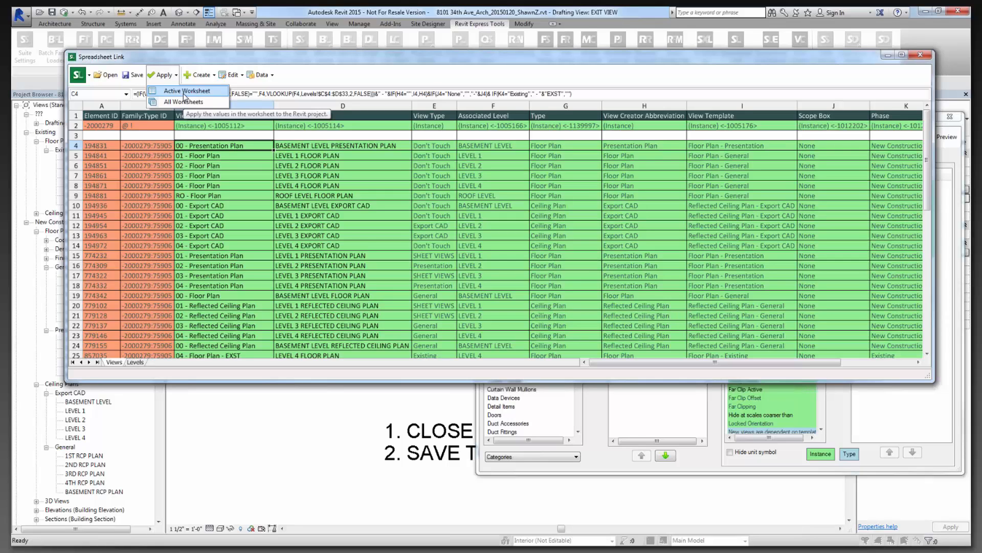
pyautogui.click(184, 95)
pyautogui.moveTo(201, 62); pyautogui.dragTo(261, 71)
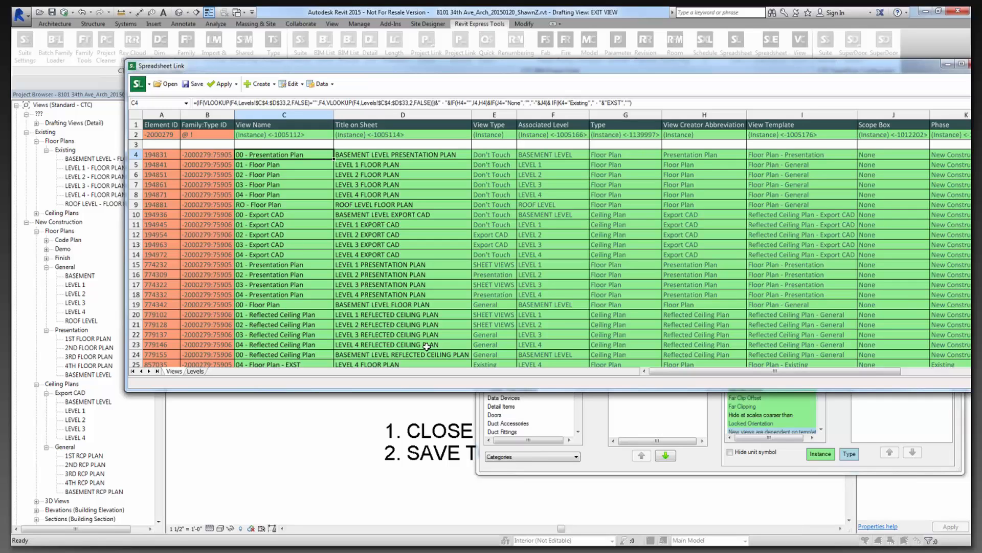
# Save the settings to file over View Renaming.slsettings, and close Spreadsheet Link without saving the settings a second time.
pyautogui.click(601, 456)
pyautogui.click(667, 137)
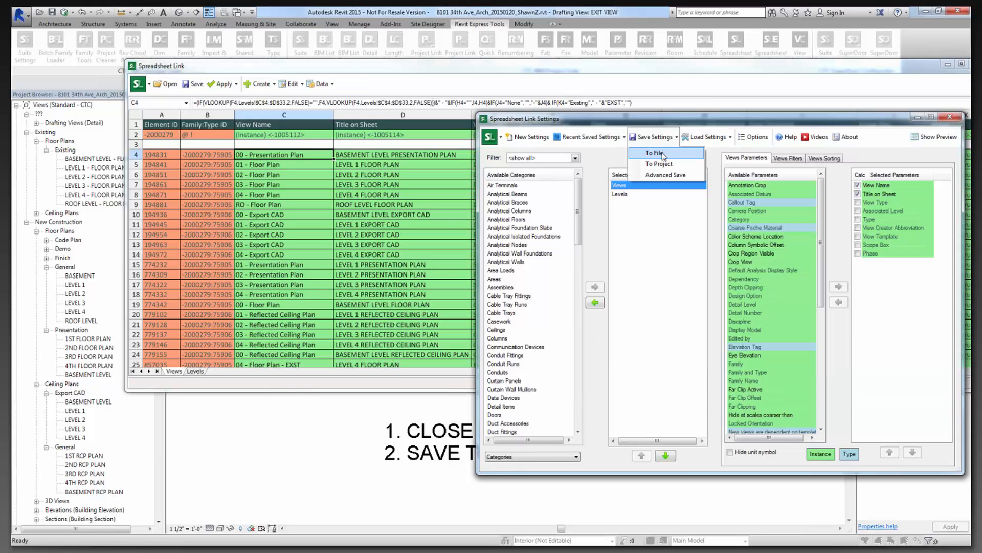
pyautogui.click(657, 153)
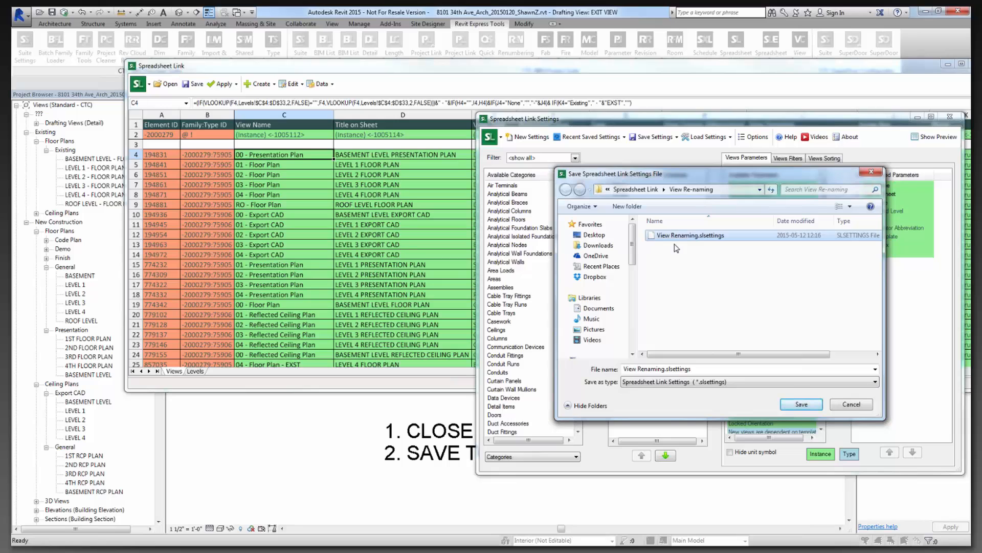
pyautogui.click(802, 404)
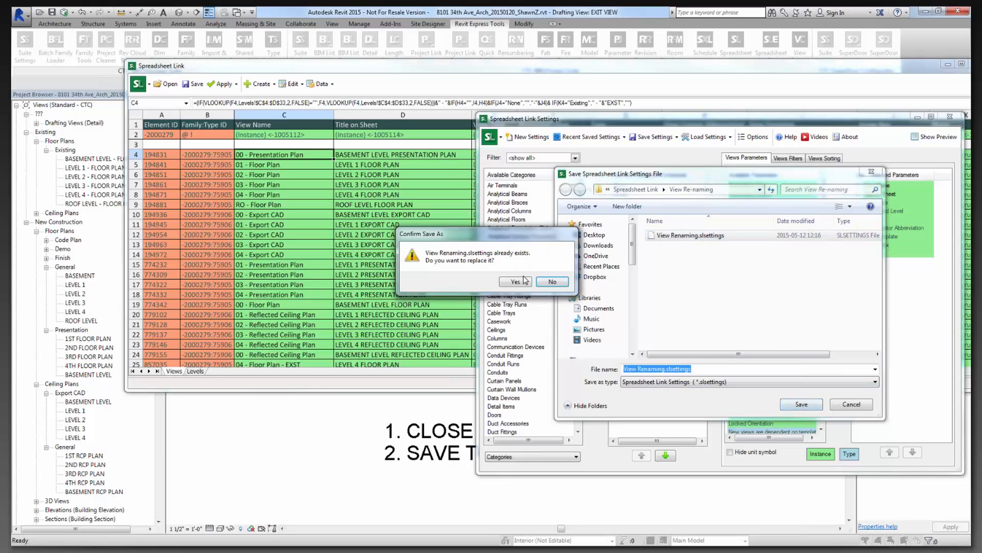
pyautogui.click(516, 282)
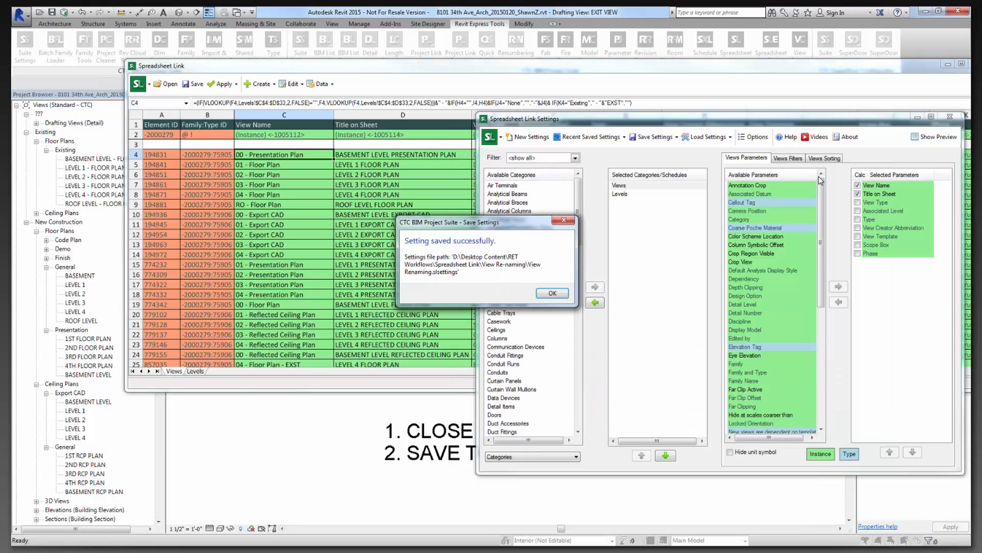
pyautogui.click(537, 297)
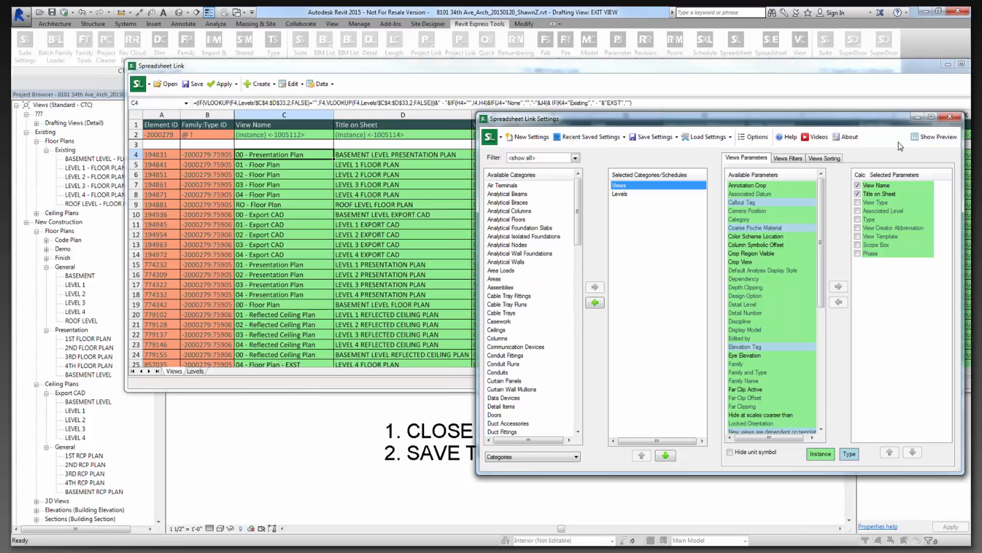
pyautogui.click(950, 117)
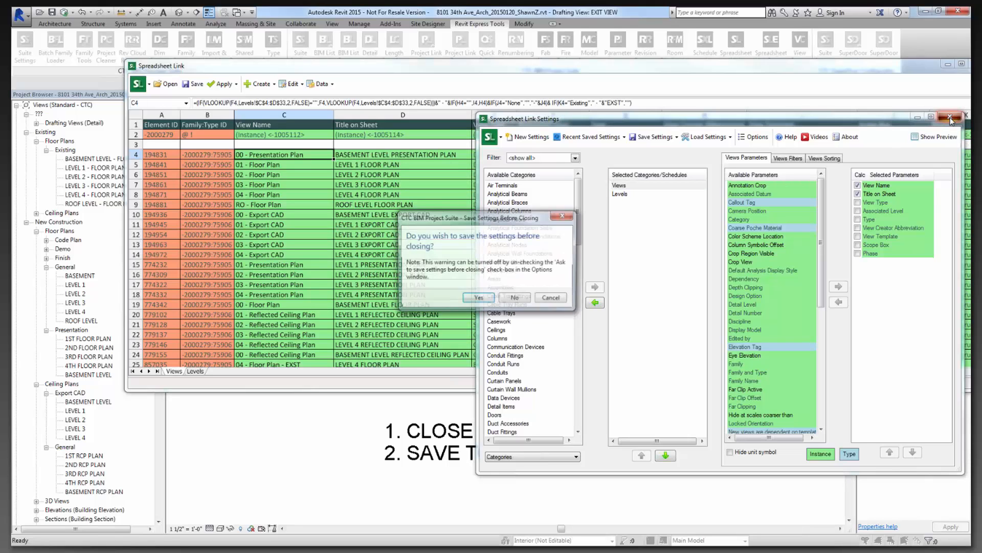
pyautogui.click(516, 299)
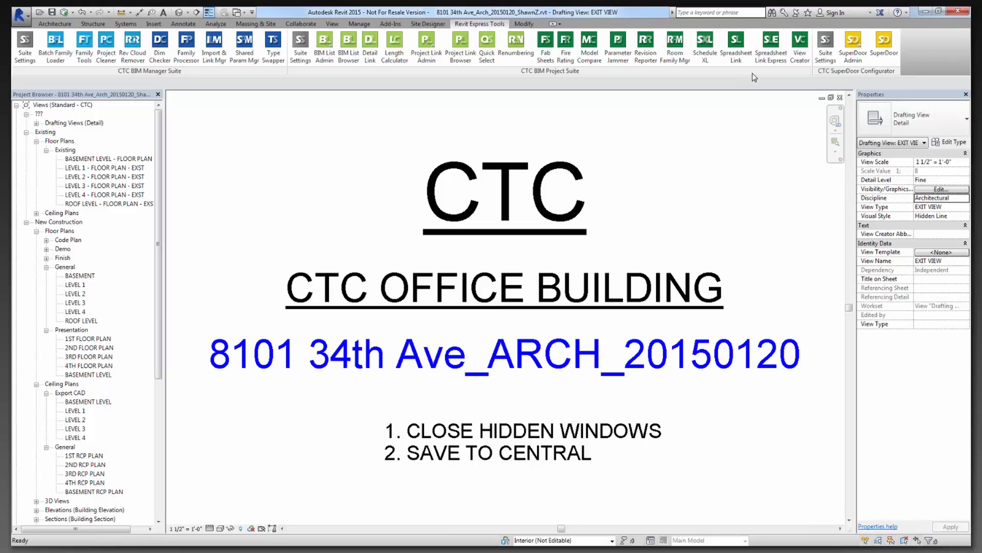
# Start Spreadsheet Link Express and choose View Renaming.slsettings from the View Re-naming folder as the settings file.
pyautogui.click(769, 56)
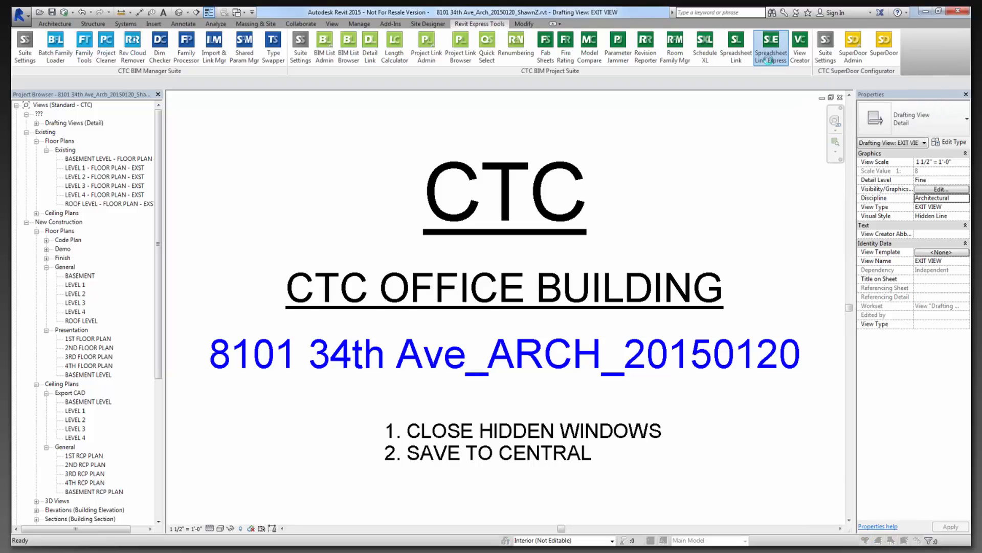
pyautogui.click(773, 258)
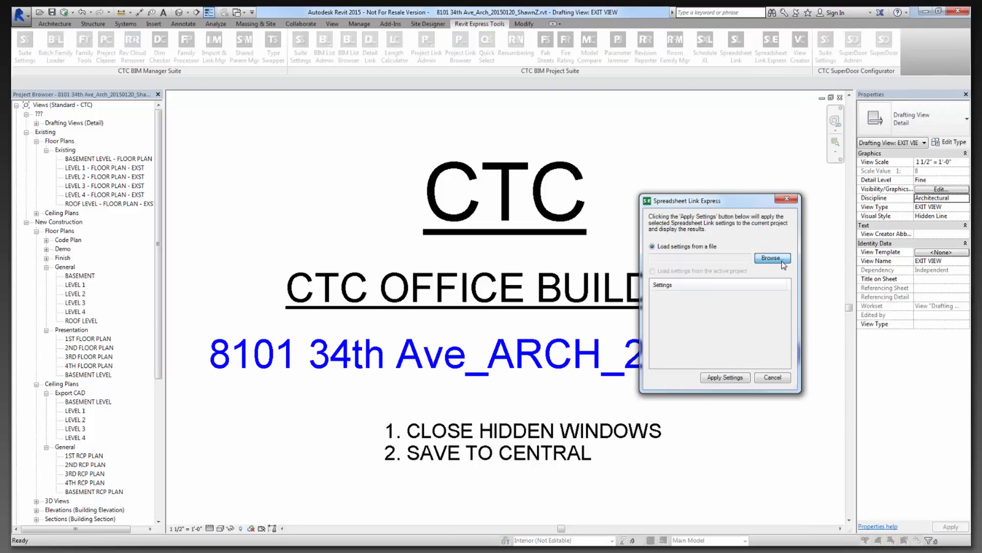
pyautogui.click(666, 238)
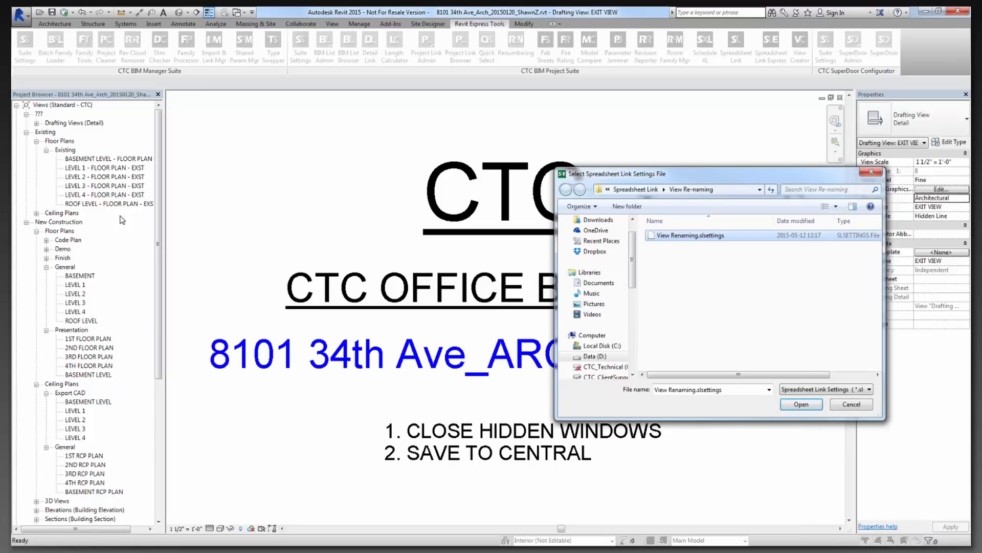
pyautogui.click(796, 405)
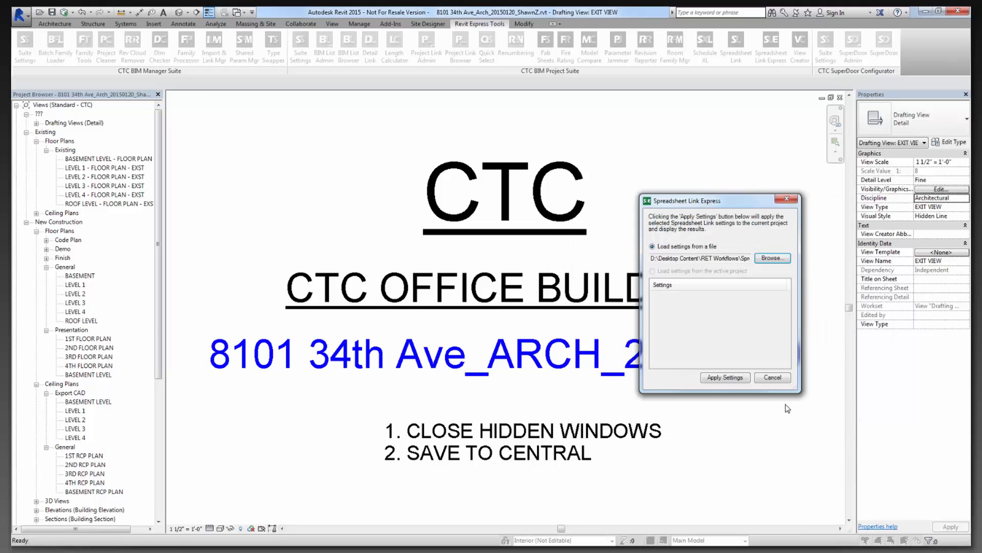
# Apply the chosen settings to the project, declining to rename corresponding levels and views, and select the existing basement floor plan view.
pyautogui.click(734, 378)
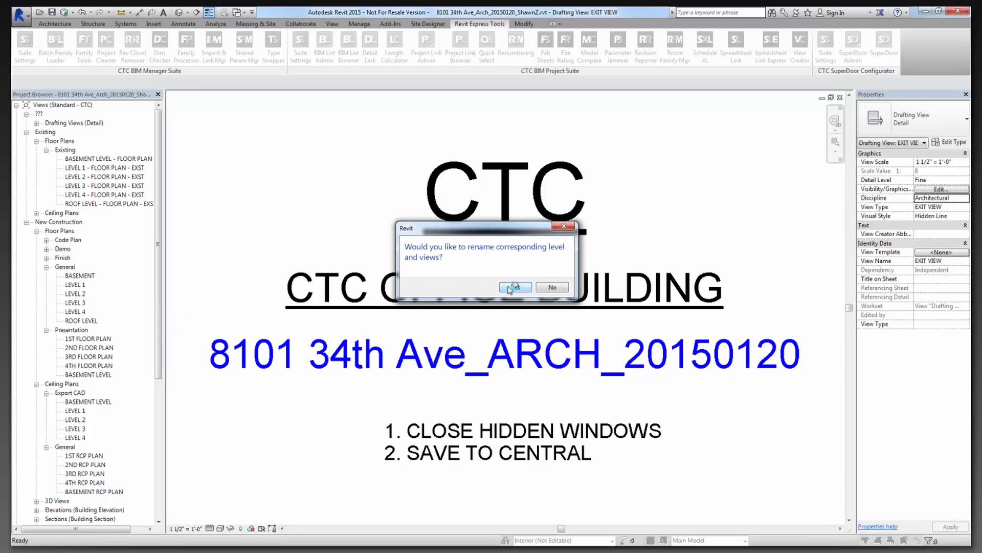
pyautogui.moveTo(459, 233); pyautogui.dragTo(446, 138)
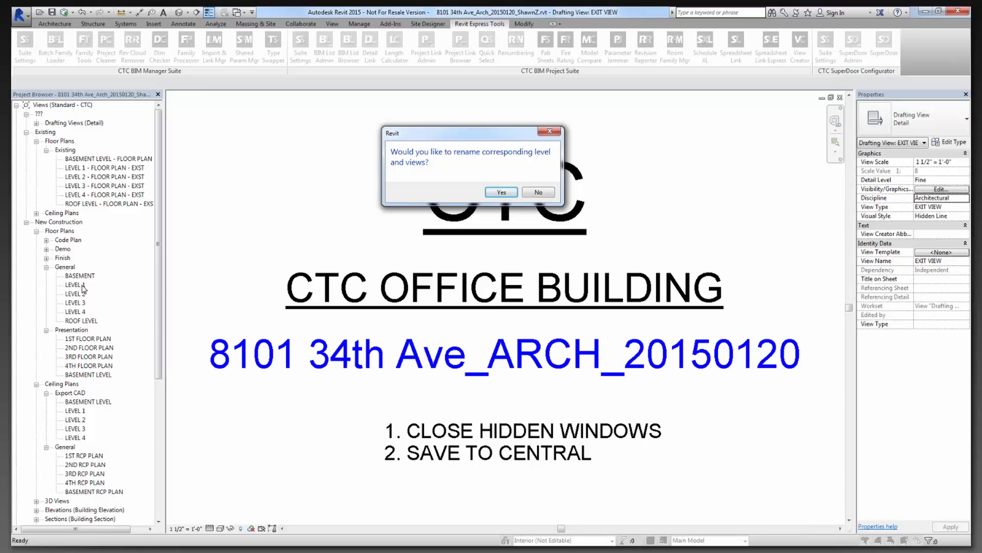
pyautogui.click(538, 193)
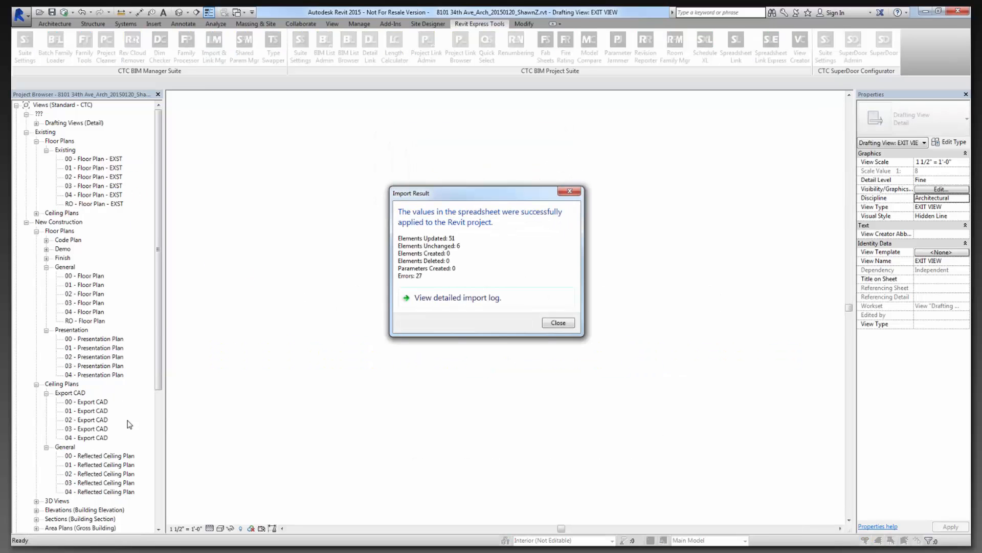
pyautogui.click(558, 323)
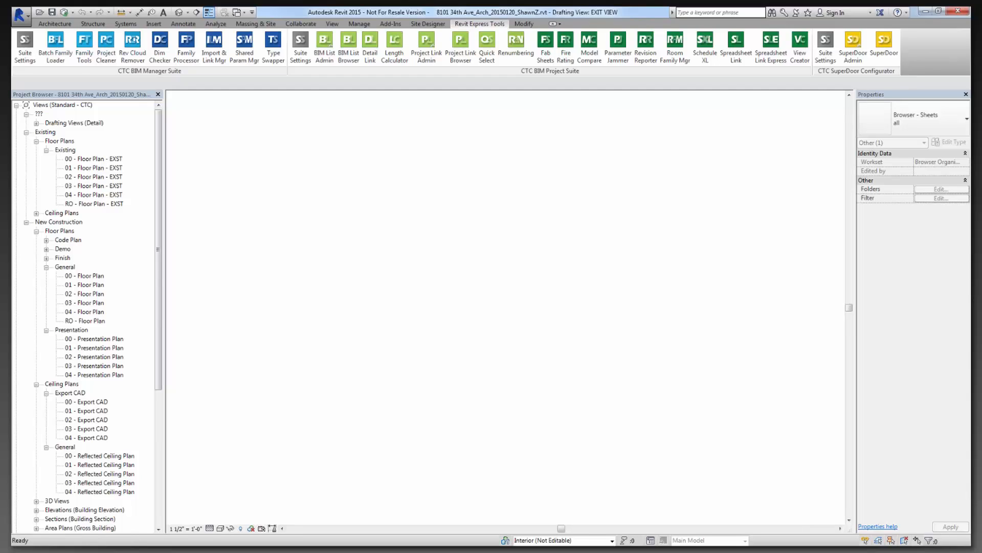
pyautogui.click(111, 162)
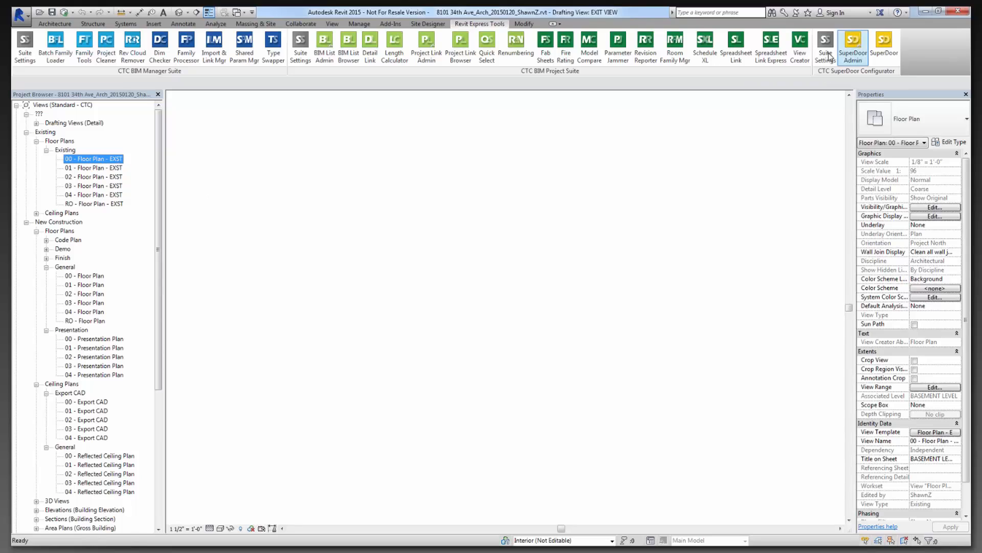
# Reopen Spreadsheet Link and load the View Renaming.slsettings file.
pyautogui.click(741, 57)
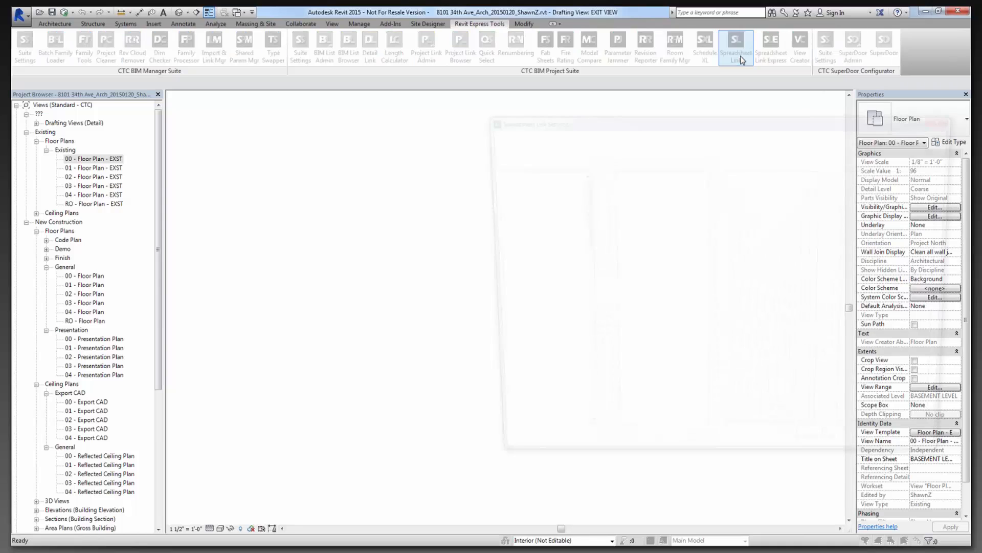
pyautogui.click(707, 137)
pyautogui.click(714, 149)
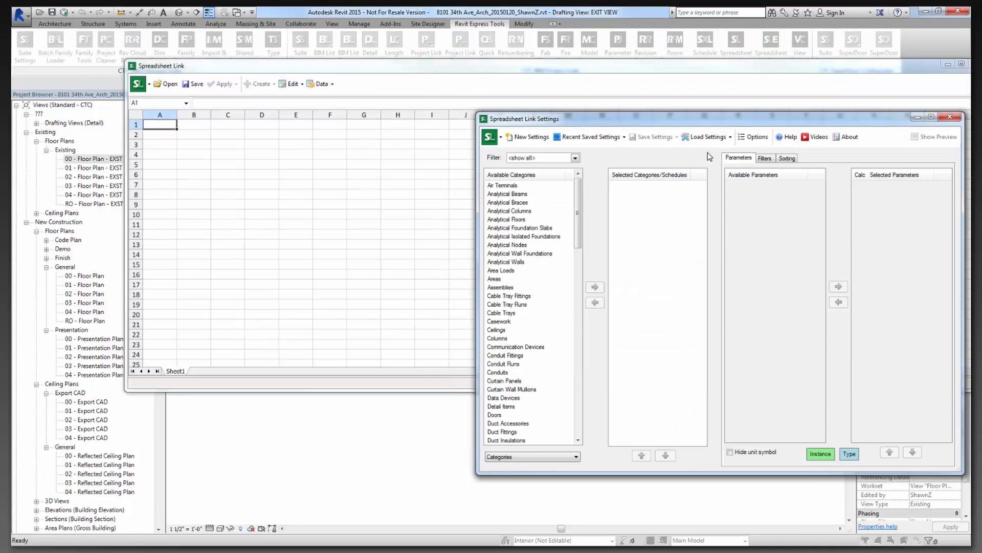
pyautogui.doubleClick(680, 236)
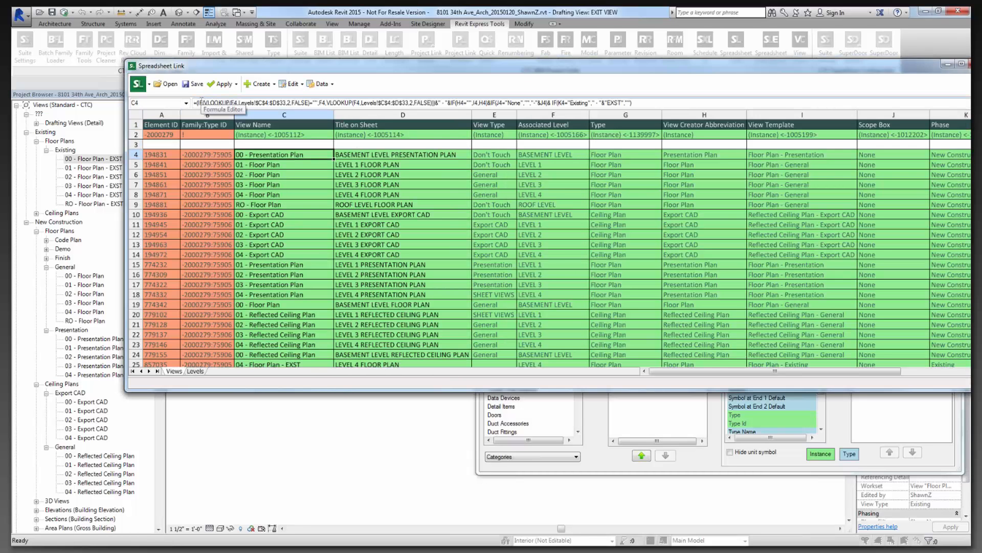
# Examine the VLOOKUP part of the C4 View Name formula against the names and abbreviations on the Levels worksheet.
pyautogui.moveTo(207, 103); pyautogui.dragTo(319, 98)
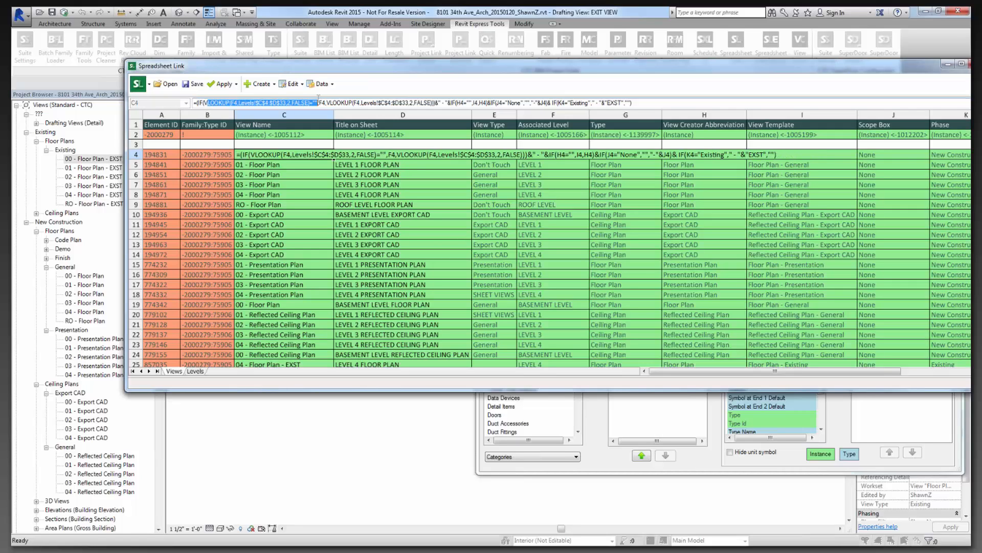
pyautogui.click(195, 371)
pyautogui.click(311, 156)
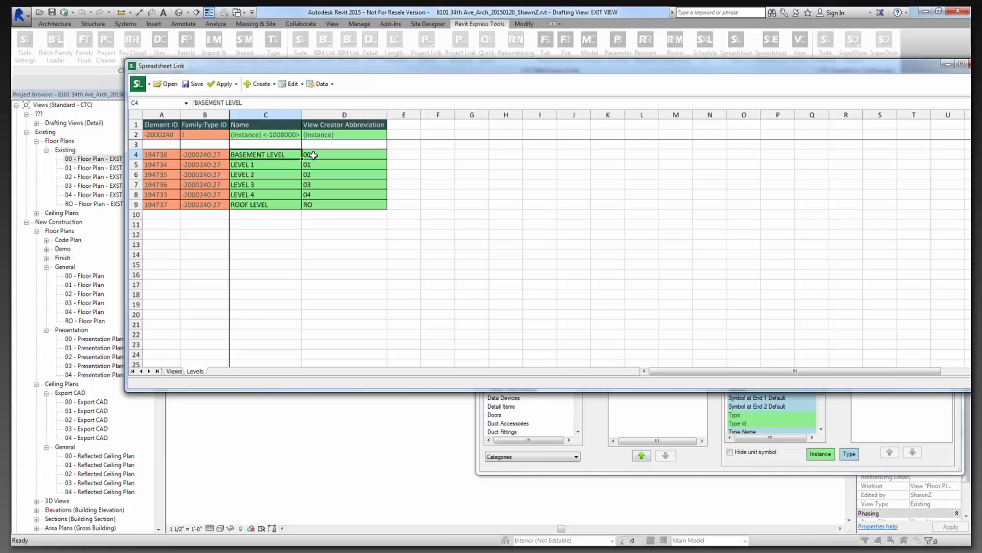
pyautogui.click(179, 372)
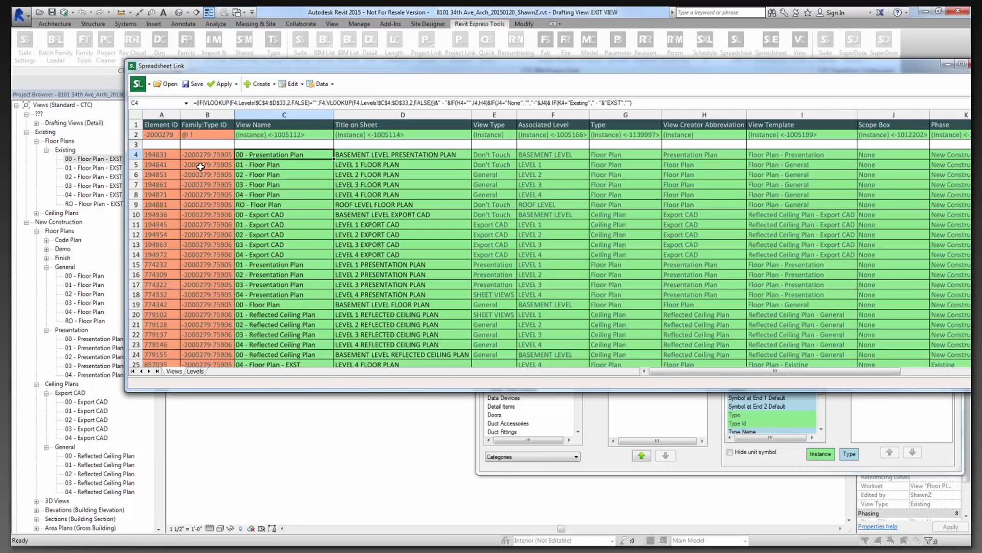
pyautogui.click(207, 103)
pyautogui.moveTo(209, 104); pyautogui.dragTo(435, 103)
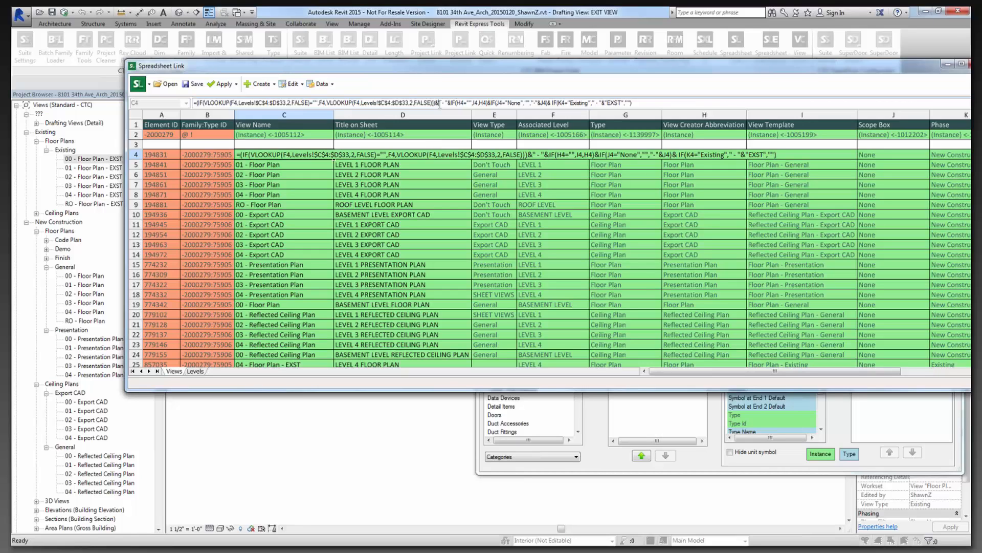
# Examine the separator, view abbreviation, scope box and "Existing" phase parts of the C4 View Name formula.
pyautogui.moveTo(438, 104); pyautogui.dragTo(447, 104)
pyautogui.moveTo(451, 103); pyautogui.dragTo(472, 104)
pyautogui.moveTo(447, 103); pyautogui.dragTo(548, 104)
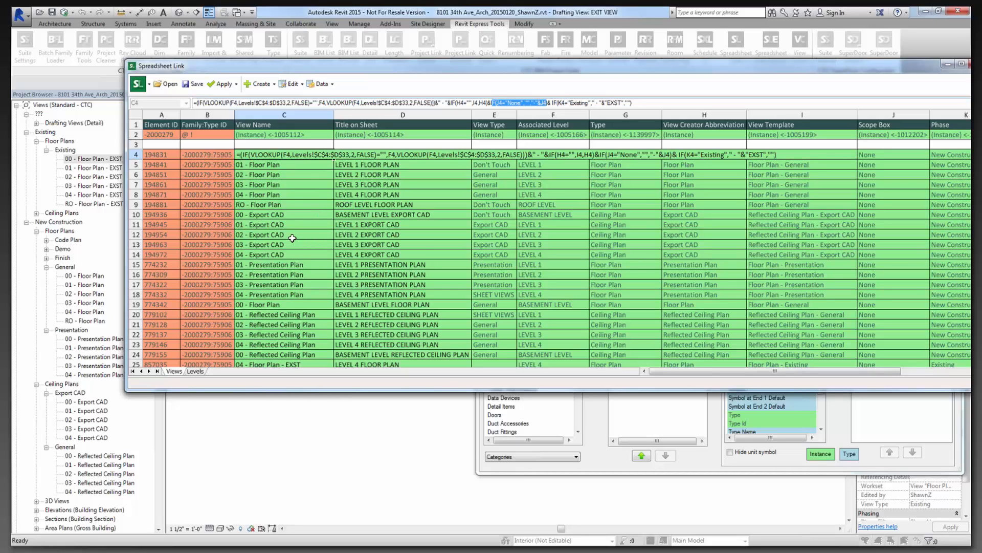
pyautogui.click(551, 102)
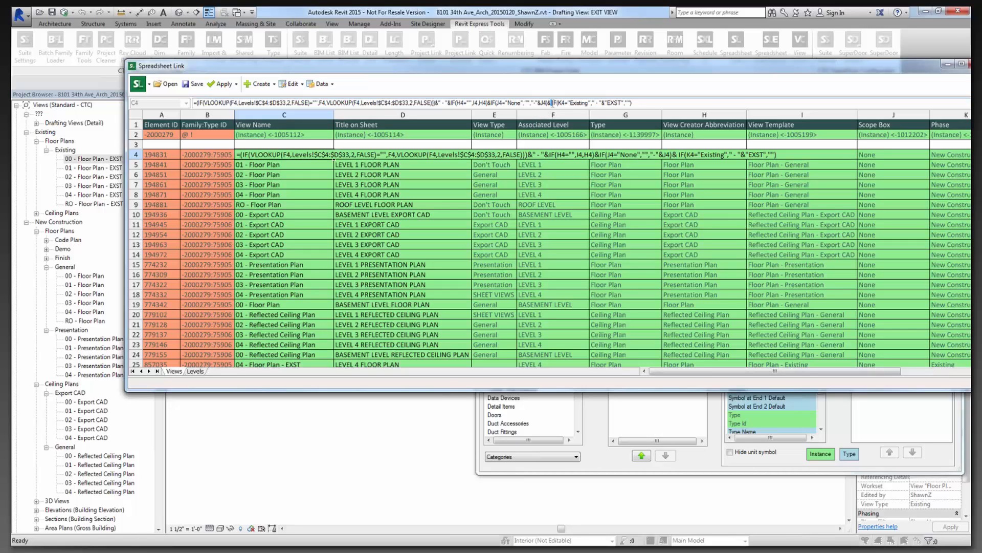
pyautogui.moveTo(557, 103); pyautogui.dragTo(589, 103)
pyautogui.moveTo(595, 103); pyautogui.dragTo(616, 103)
pyautogui.click(629, 103)
# Compare the View Name formulas in C24 and C25 with their phases, and return to the Spreadsheet Link Settings window.
pyautogui.click(290, 364)
pyautogui.scroll(-3, 289, 356)
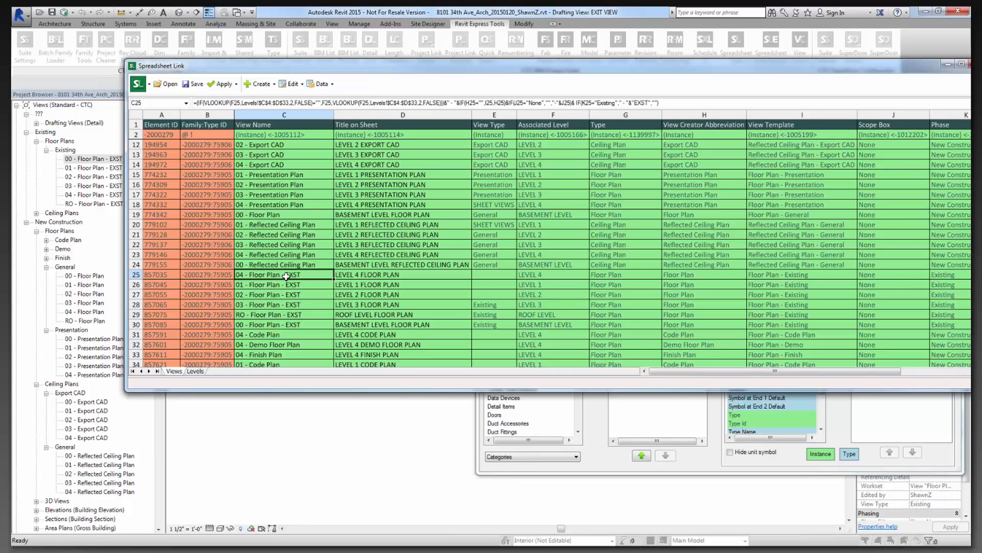
pyautogui.click(940, 264)
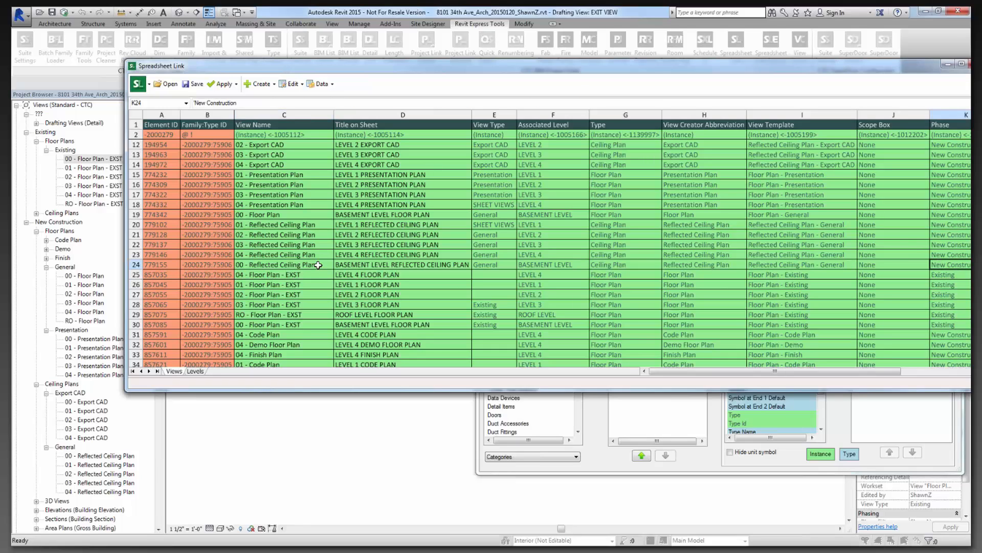
pyautogui.click(318, 264)
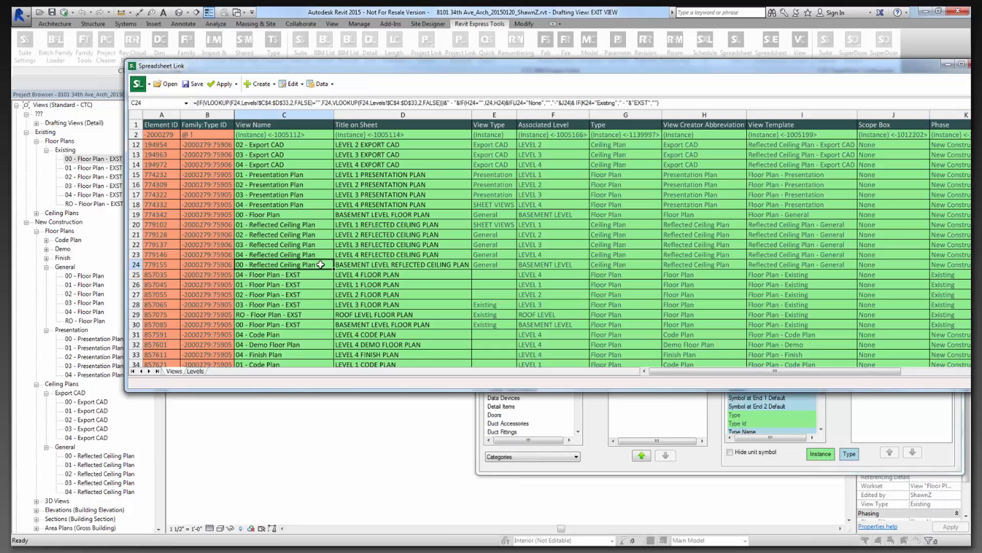
pyautogui.click(321, 274)
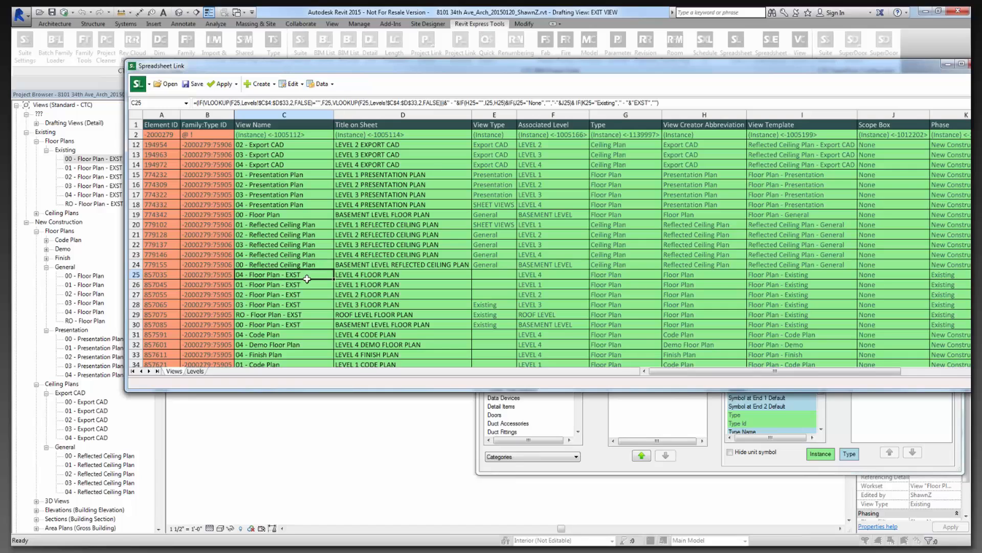
pyautogui.click(321, 265)
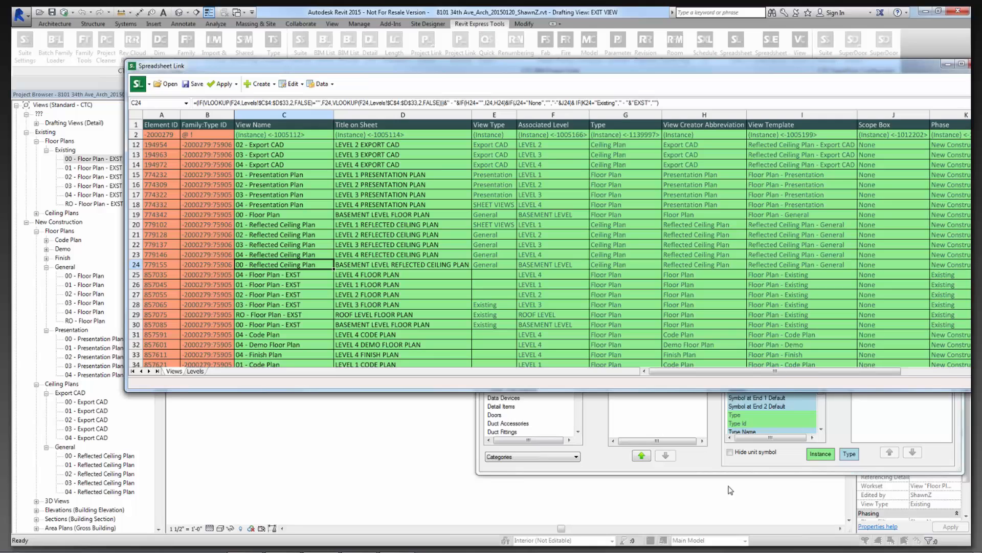
pyautogui.click(708, 474)
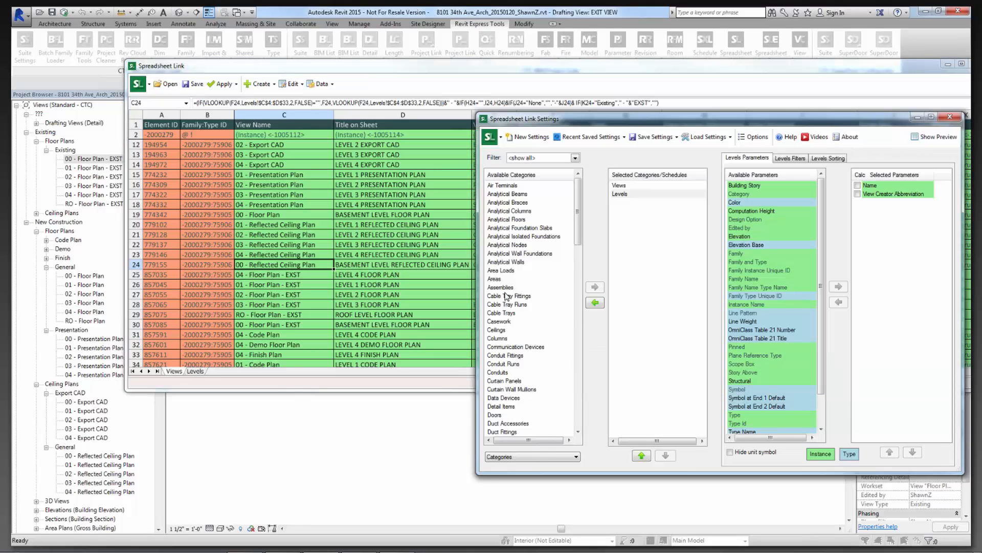
# Close the Spreadsheet Link windows and examine the renamed code, demo, finish and general floor plans under New Construction.
pyautogui.click(516, 299)
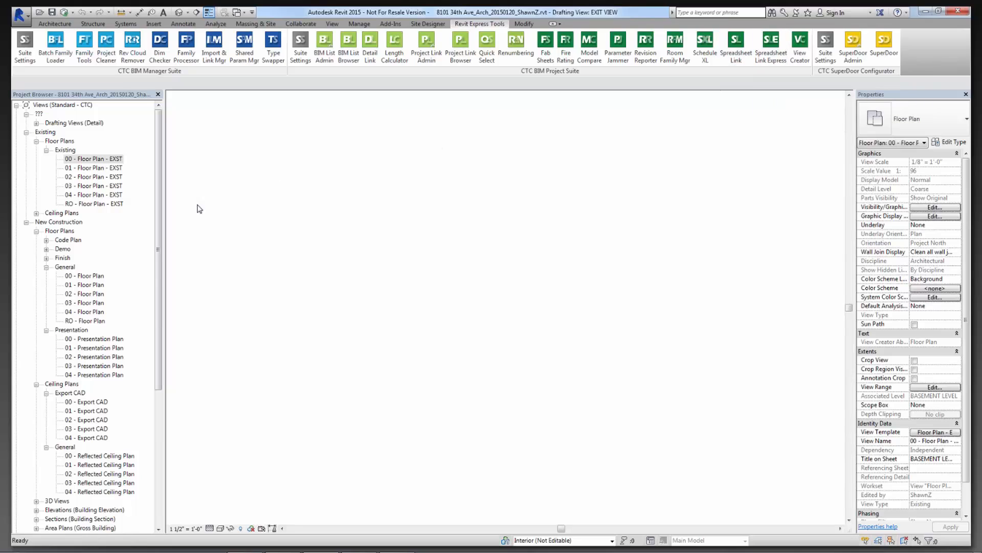
pyautogui.click(46, 262)
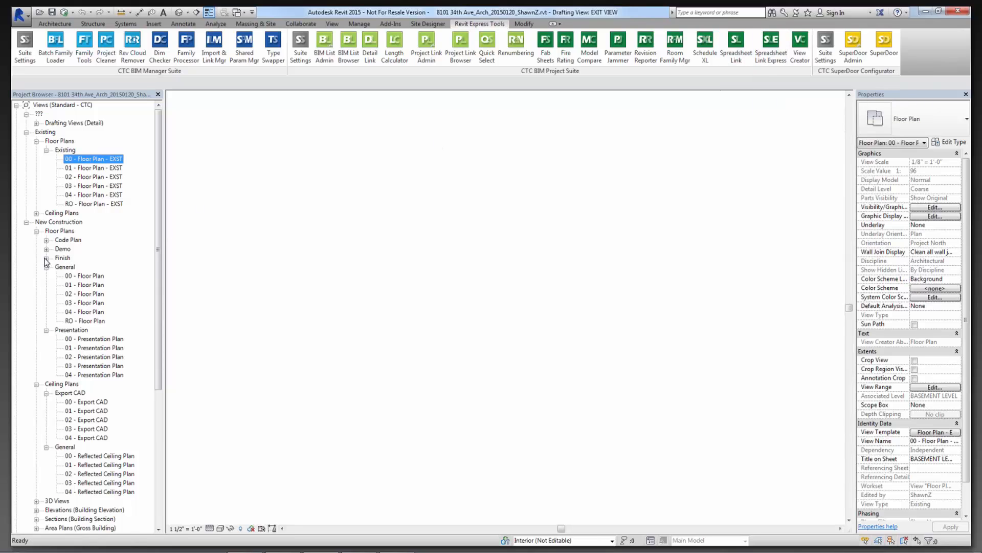
pyautogui.click(46, 258)
pyautogui.click(46, 249)
pyautogui.click(46, 240)
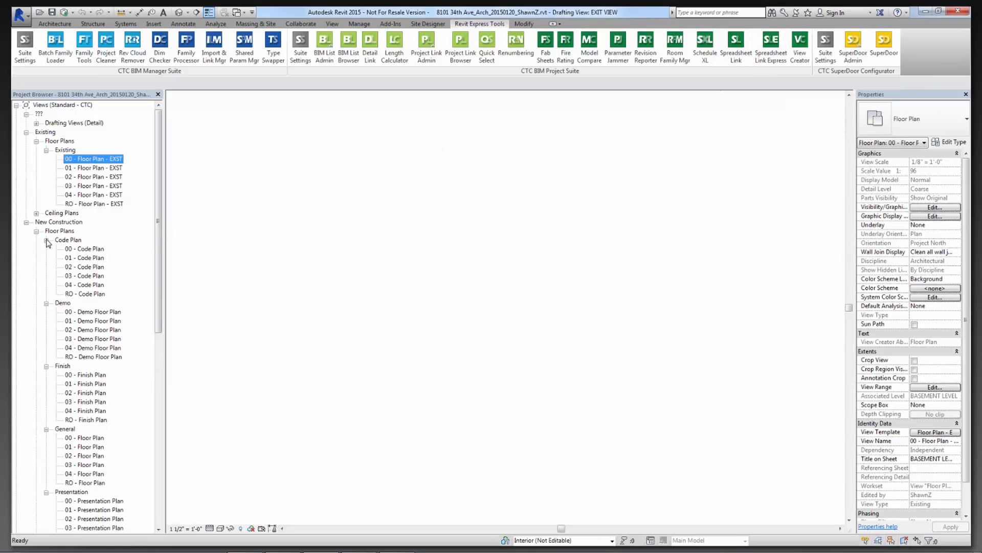
pyautogui.click(47, 240)
pyautogui.click(46, 249)
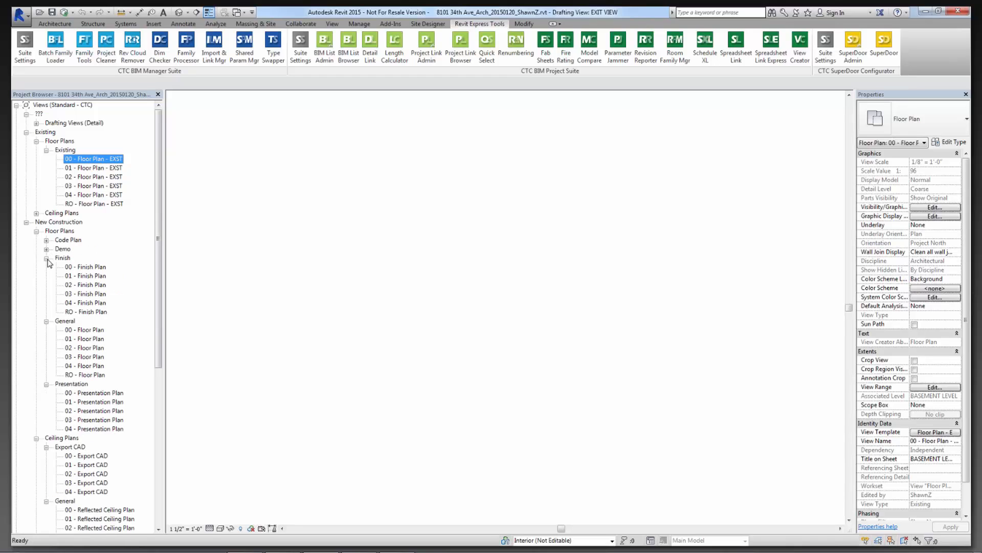
pyautogui.click(46, 257)
pyautogui.click(46, 266)
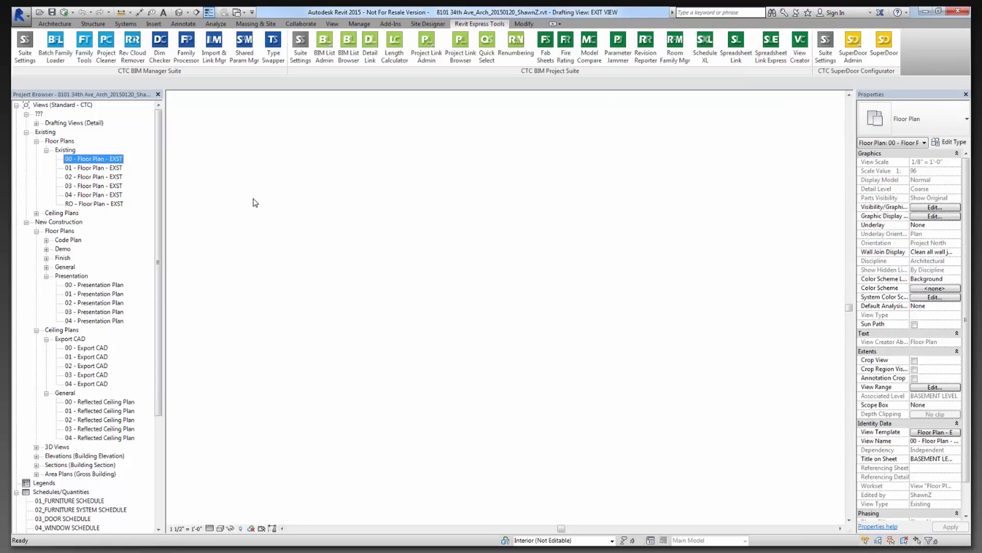
# Open the Mech.rvt project from the Mech-Elec Workflow folder, dismissing the save and synchronize reminders.
pyautogui.click(40, 13)
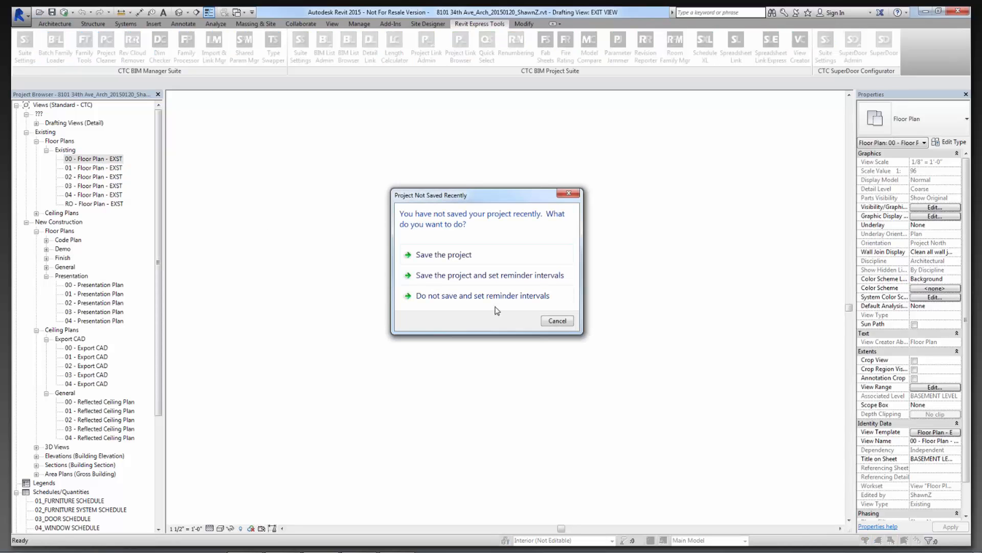
pyautogui.click(558, 322)
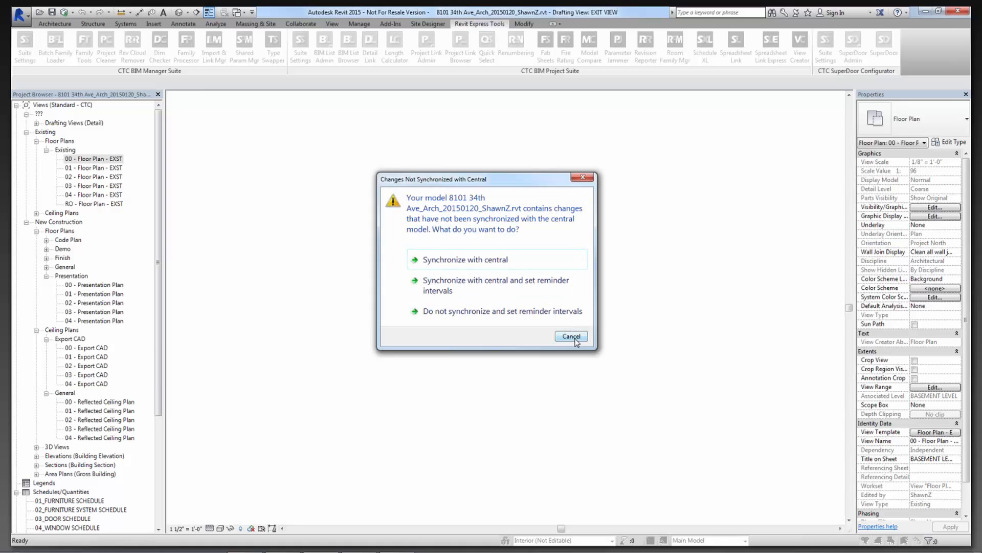
pyautogui.click(575, 339)
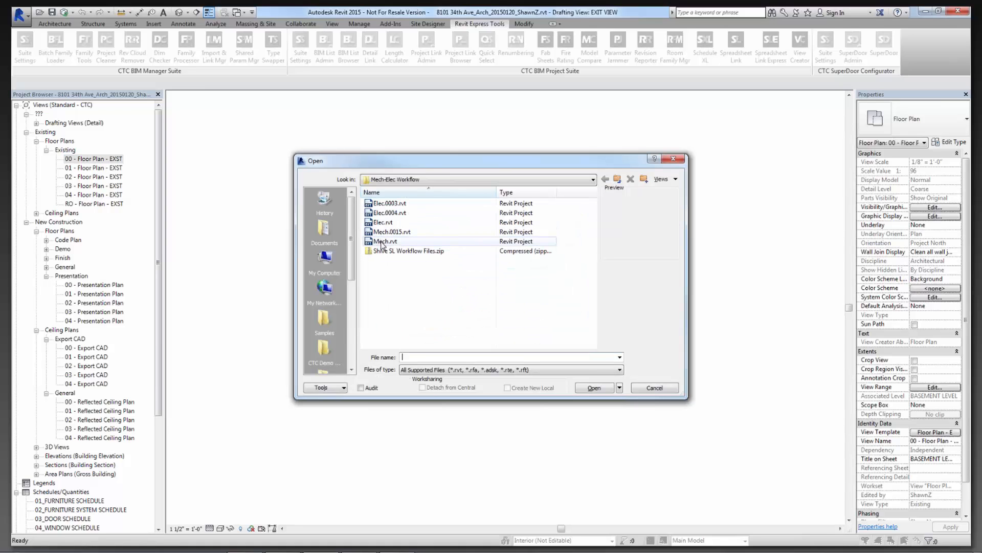
pyautogui.click(386, 243)
pyautogui.click(388, 223)
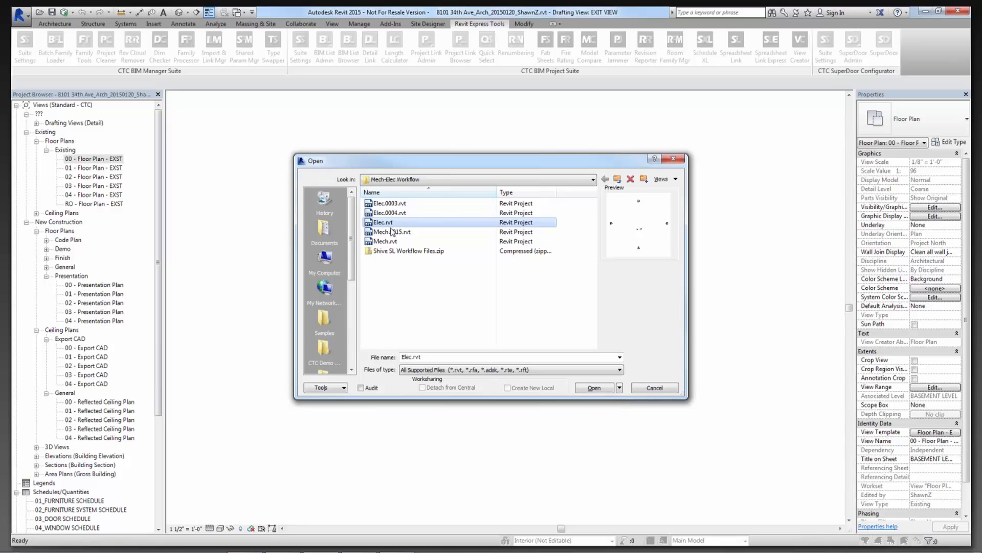
pyautogui.click(398, 243)
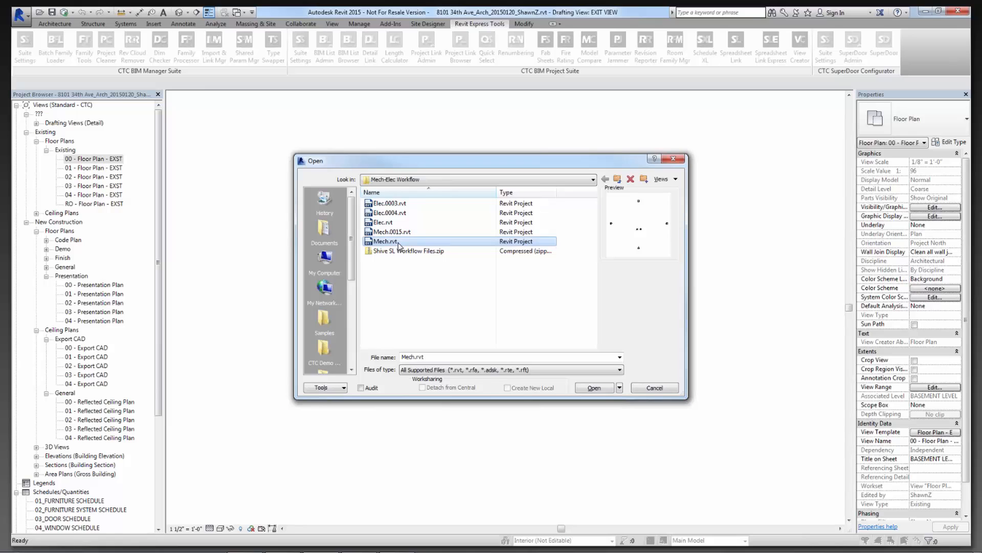
pyautogui.click(395, 222)
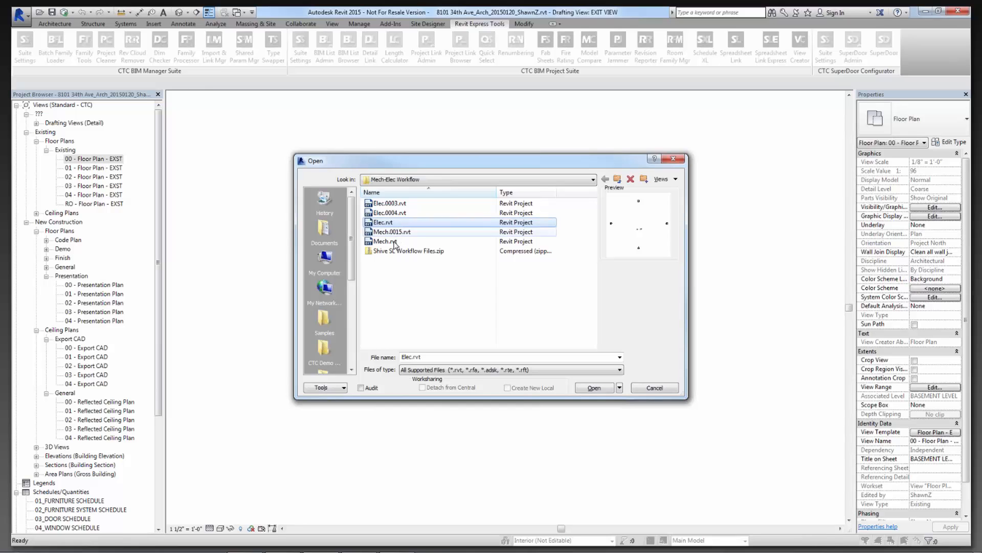
pyautogui.click(395, 242)
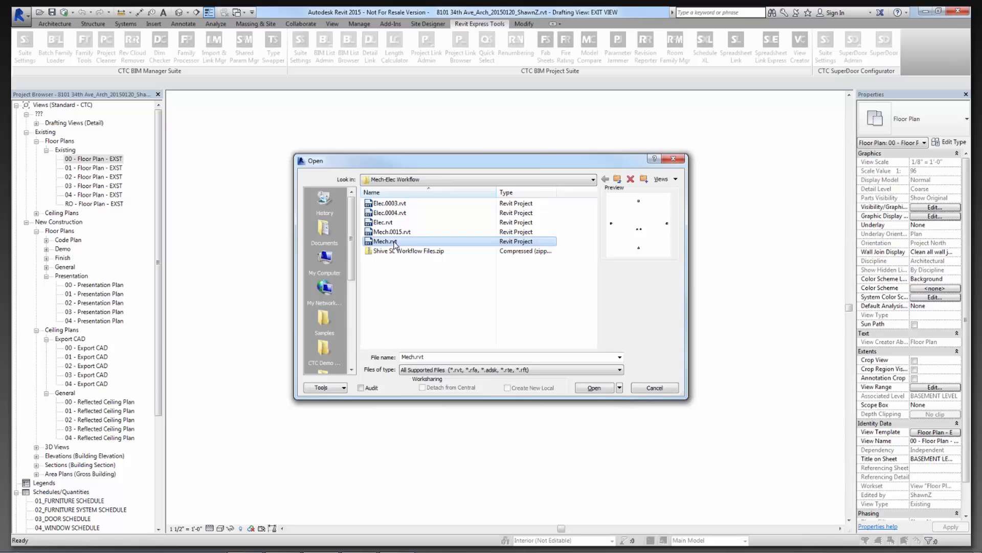
pyautogui.doubleClick(414, 242)
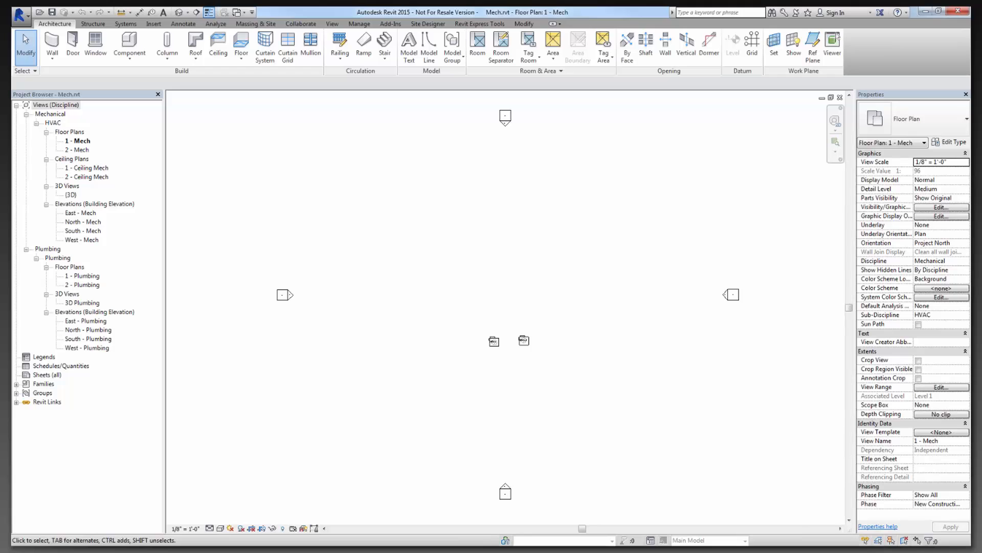
# Open View Creator, examine its levels, view templates and phases for plan and ceiling views, and close it without creating views.
pyautogui.click(480, 24)
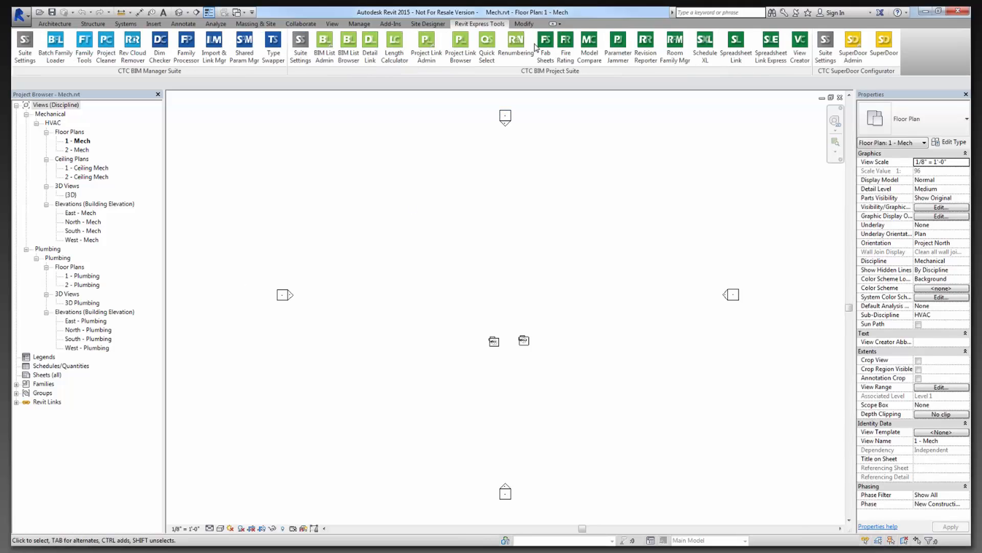
pyautogui.click(800, 57)
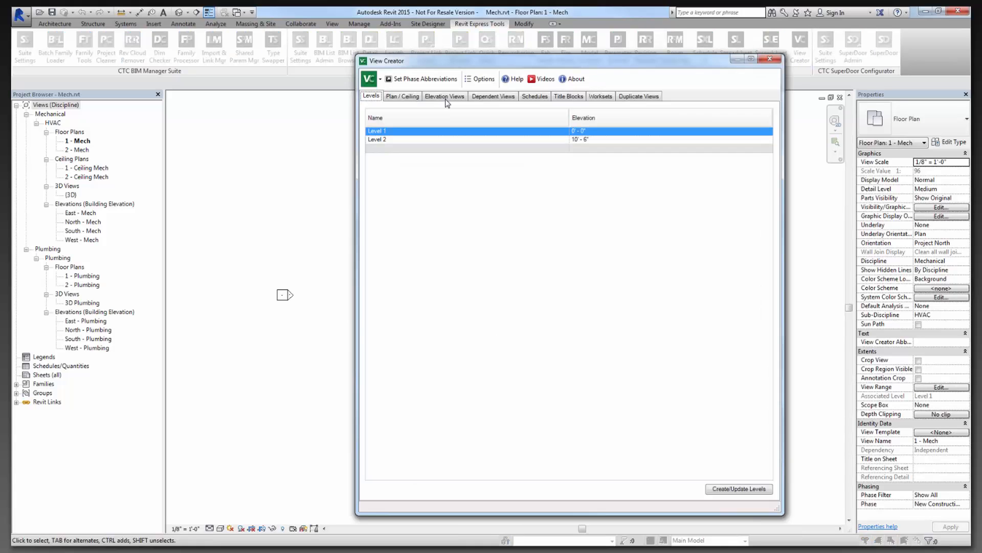
pyautogui.click(404, 97)
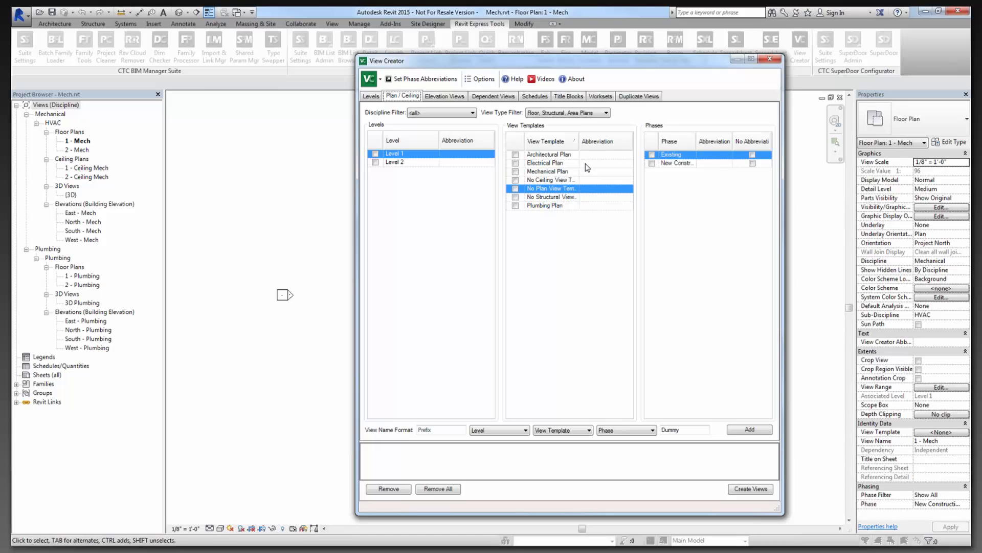
pyautogui.click(652, 164)
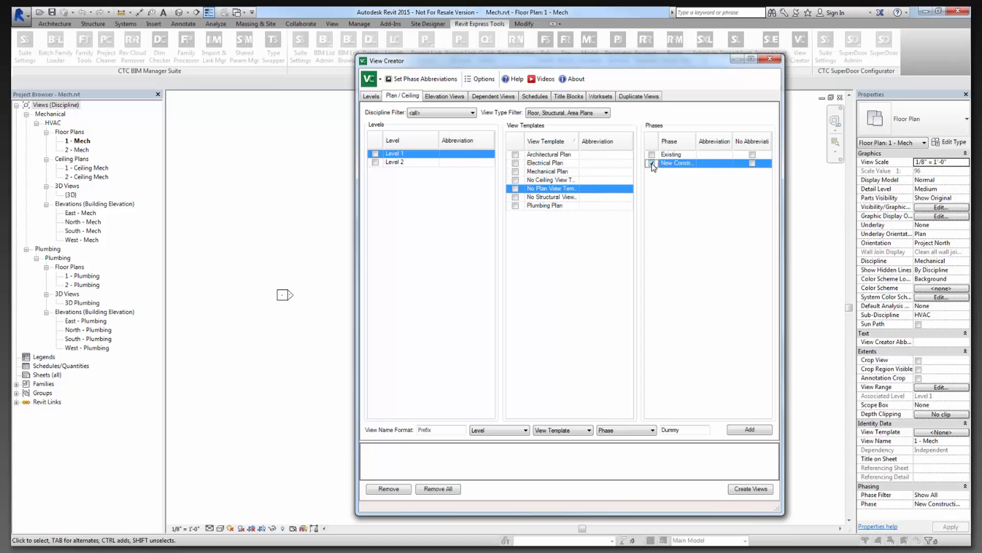
pyautogui.click(652, 164)
pyautogui.click(770, 59)
# Examine the voltage, number of poles and apparent load properties of the VAV-1 and VAV-12 units.
pyautogui.scroll(2, 516, 365)
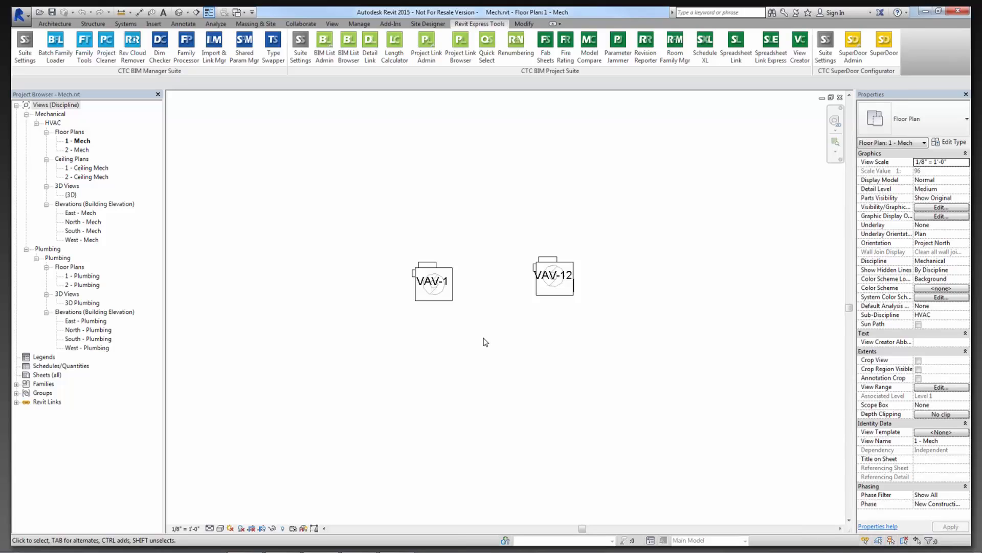
pyautogui.click(453, 300)
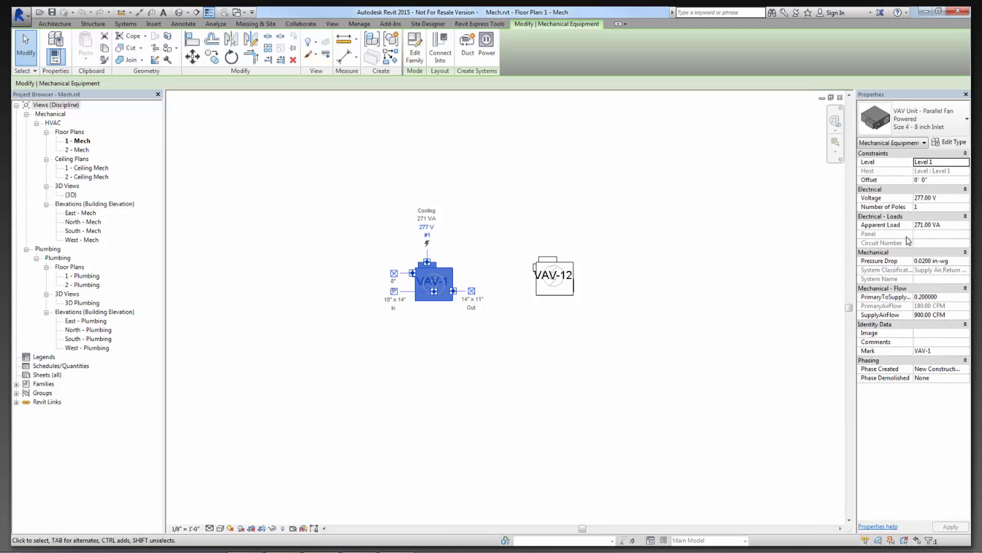
pyautogui.click(588, 321)
pyautogui.click(572, 294)
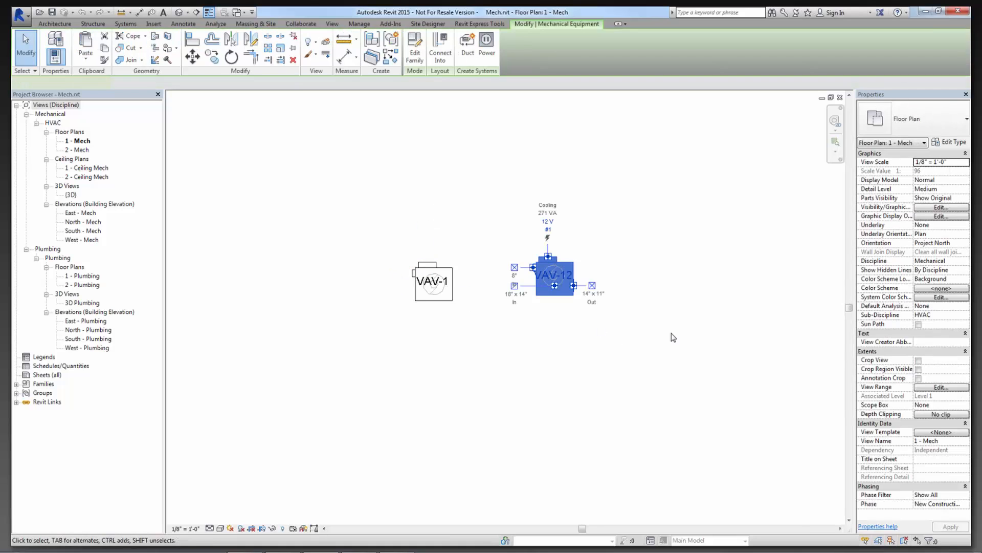
pyautogui.click(945, 199)
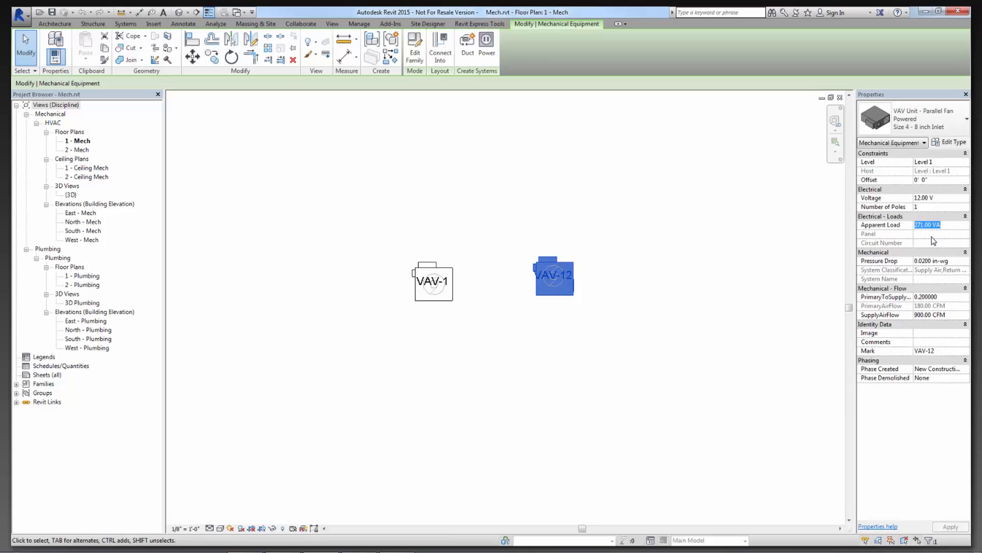
pyautogui.click(936, 207)
pyautogui.click(727, 328)
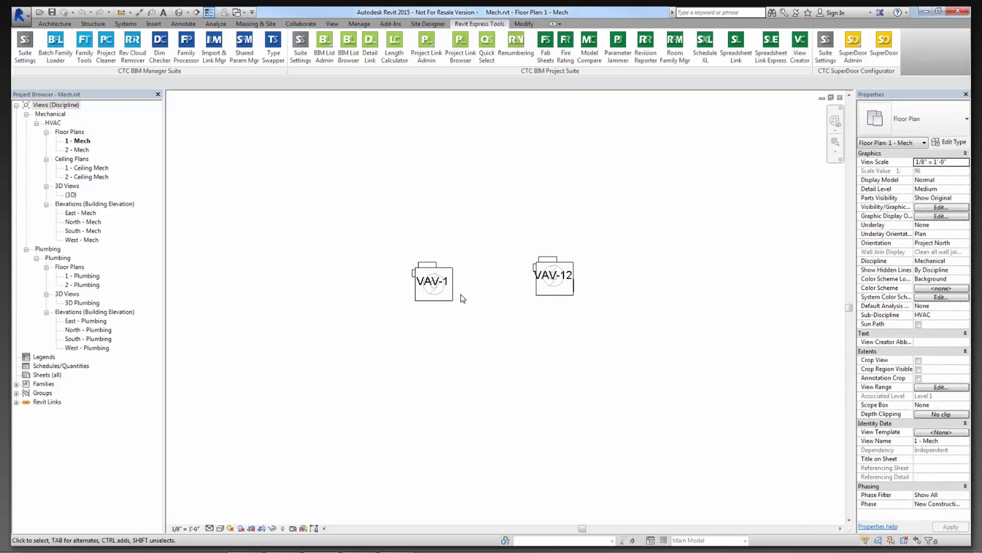
pyautogui.click(450, 306)
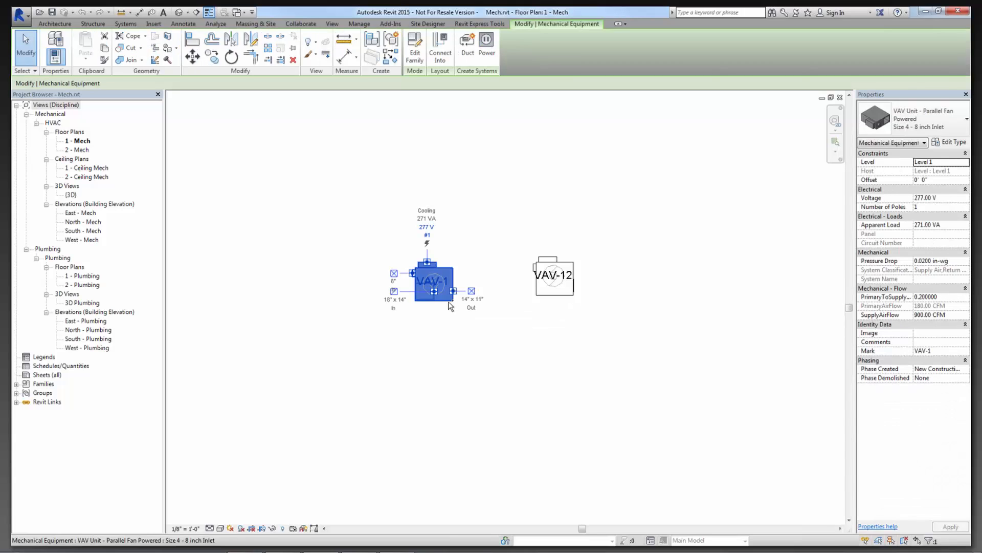
pyautogui.click(384, 348)
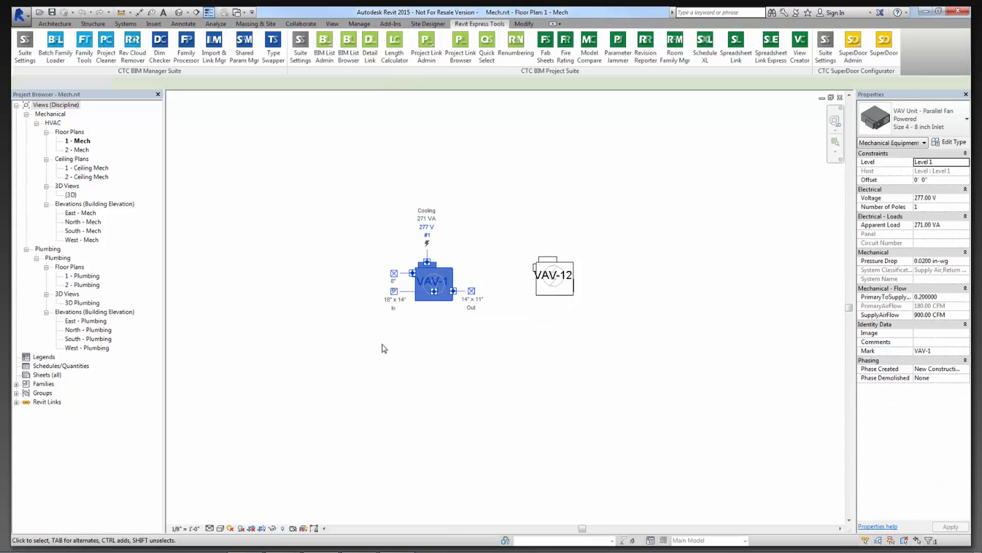
# Copy the VAV-1 unit with its tag directly above the original, and copy the new unit about 11'-6" to its right.
pyautogui.moveTo(383, 345); pyautogui.dragTo(509, 240)
pyautogui.press('c')
pyautogui.press('o')
pyautogui.click(454, 348)
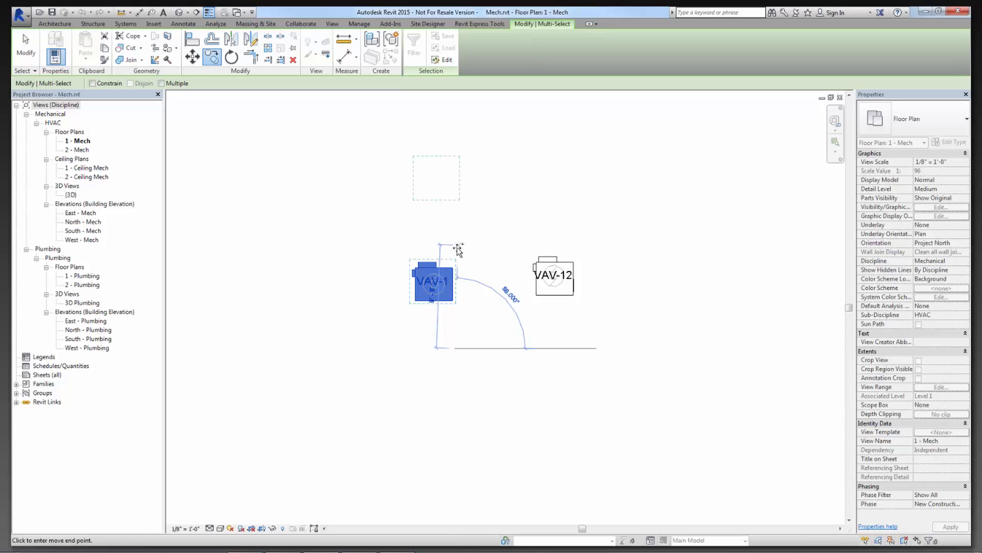
pyautogui.click(455, 256)
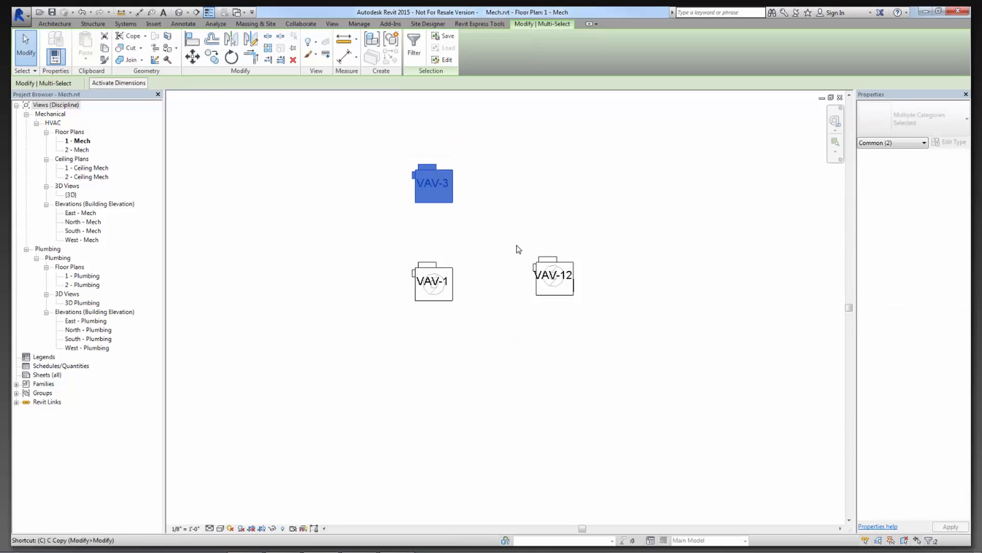
pyautogui.click(493, 282)
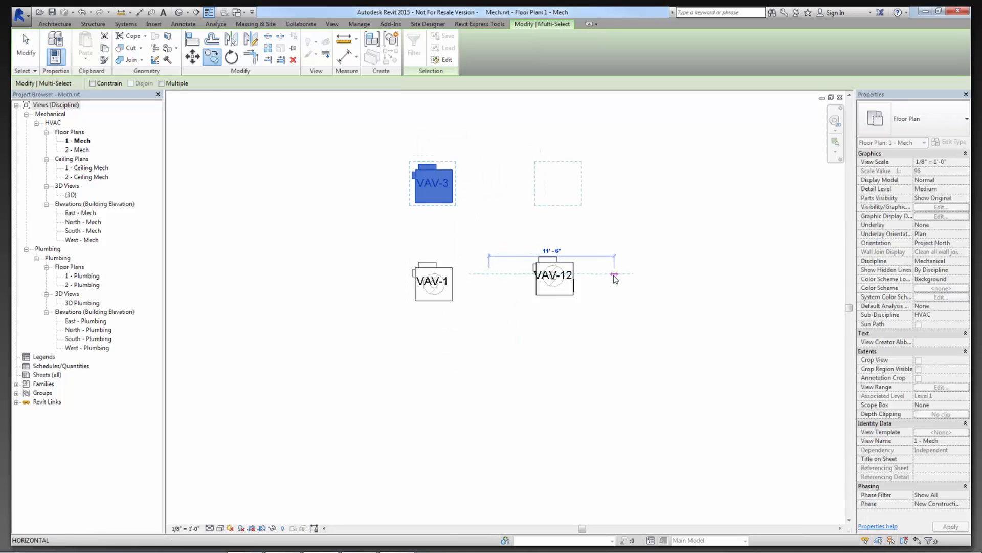
pyautogui.click(614, 276)
pyautogui.click(568, 229)
# Change the tag mark of the unit above VAV-12 to VAV-2.
pyautogui.click(561, 191)
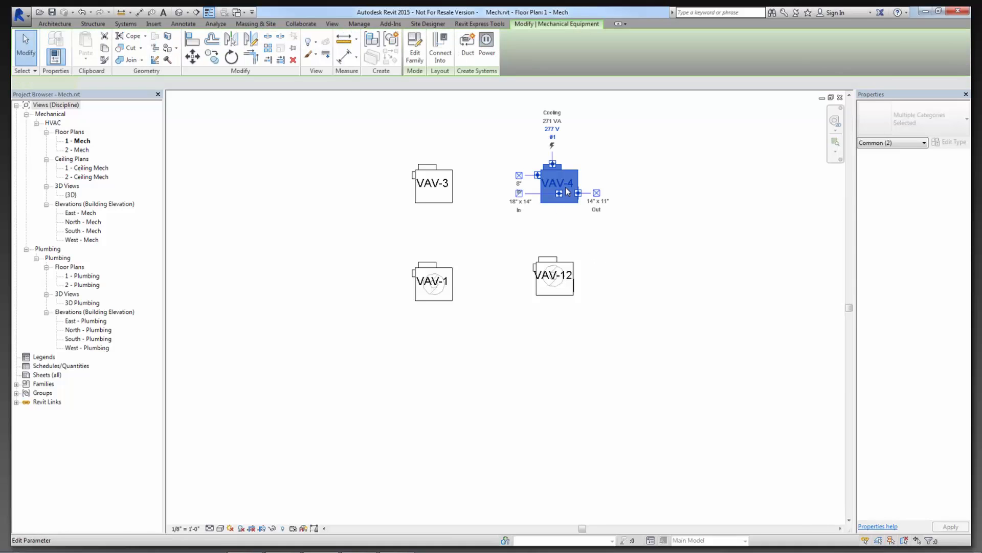
pyautogui.click(562, 183)
pyautogui.write('VAV-2')
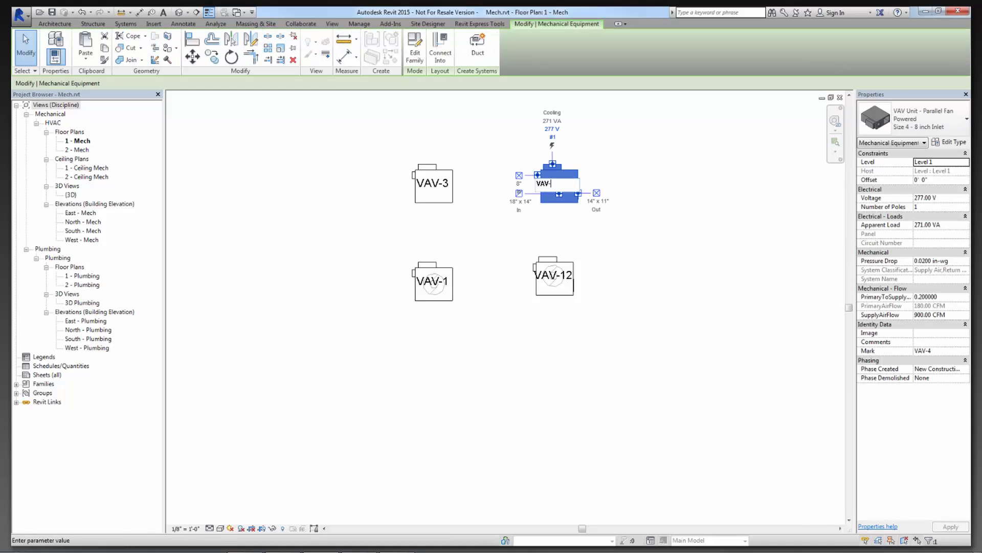
pyautogui.press('Return')
pyautogui.click(566, 217)
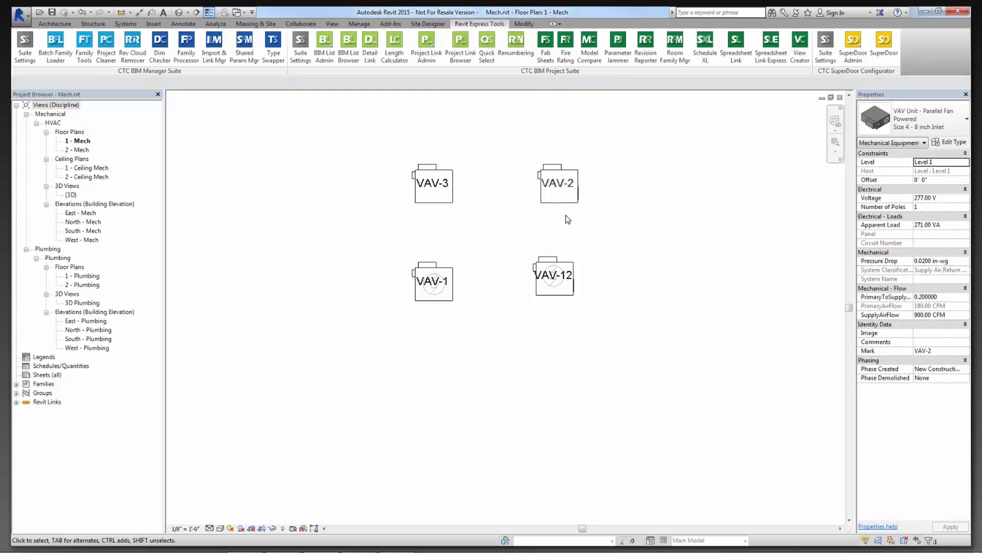
pyautogui.click(562, 204)
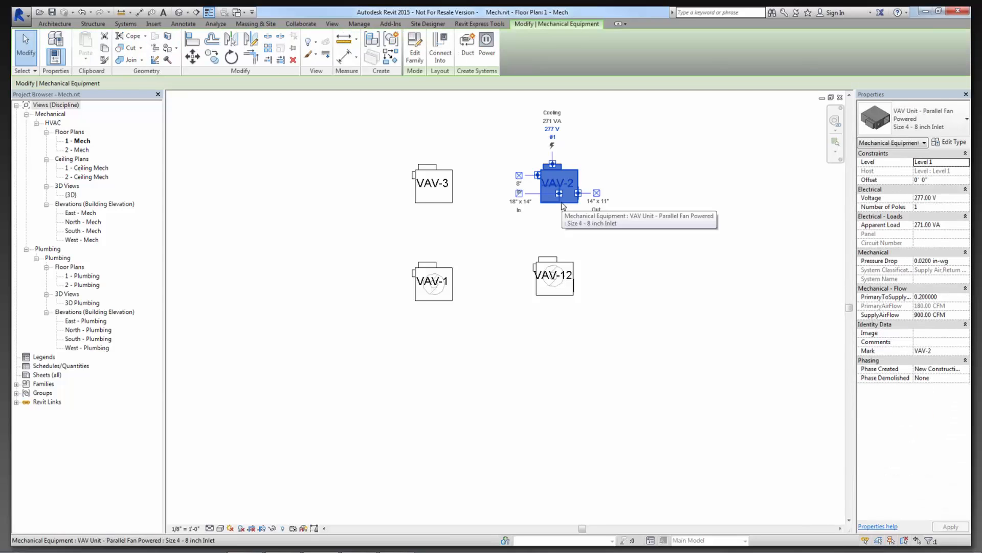
# Set the VAV-3 unit's voltage to 66 V and its apparent load to 99 VA.
pyautogui.click(450, 205)
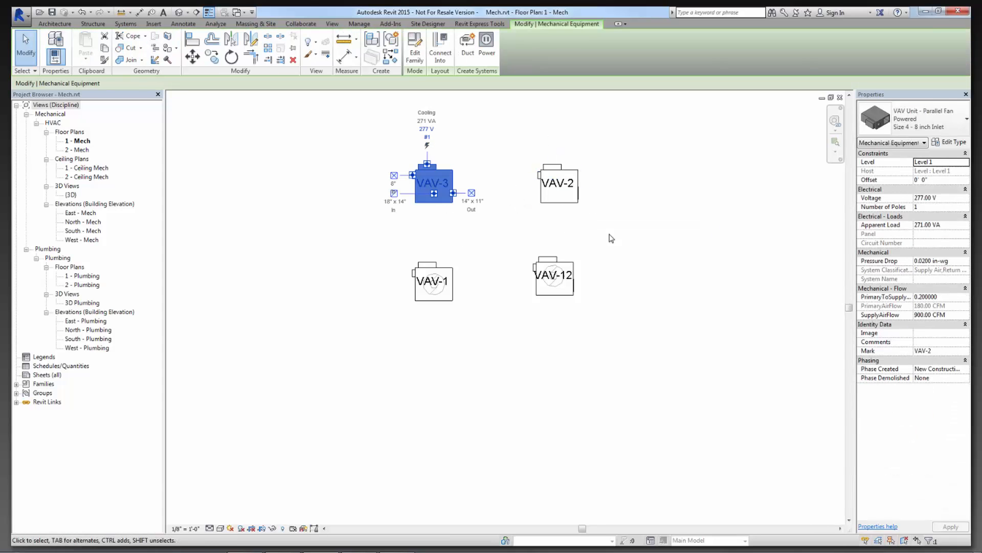
pyautogui.click(945, 200)
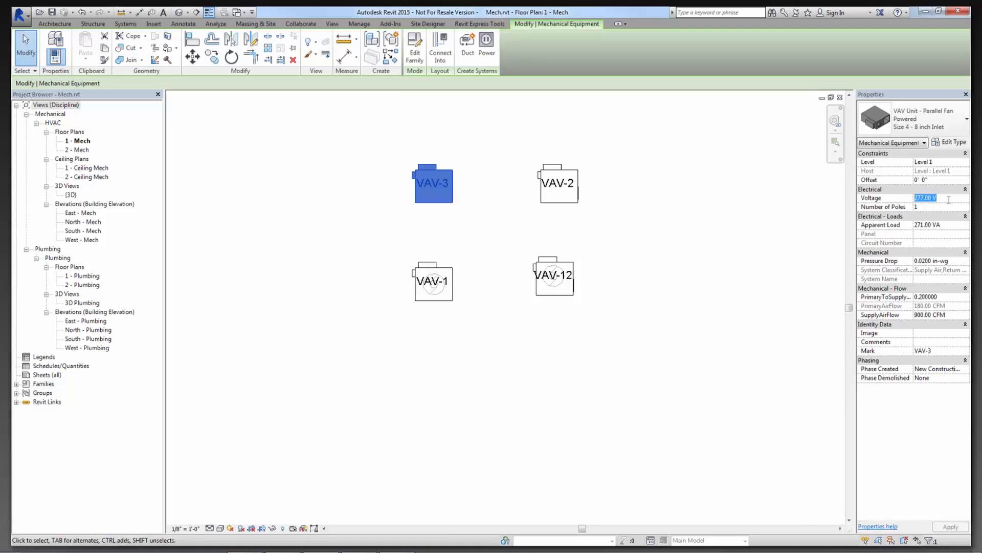
pyautogui.write('66')
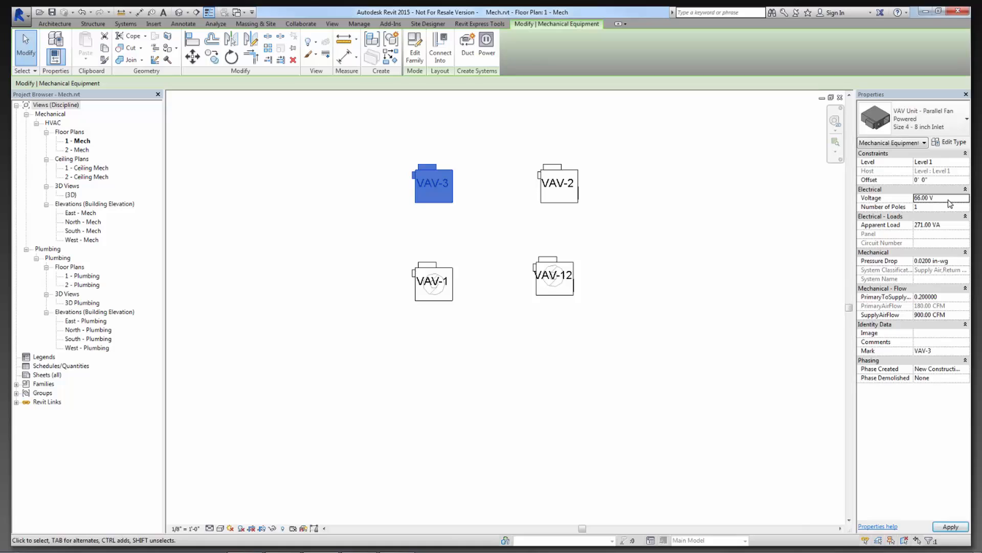
pyautogui.click(947, 226)
pyautogui.write('99')
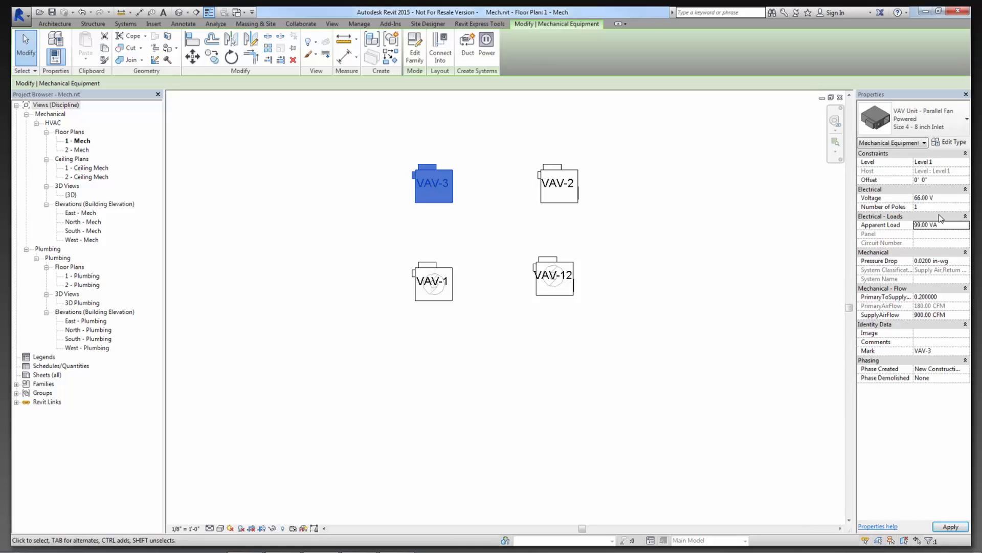
# Set the VAV-3 unit's number of poles to 2 and clear the selection.
pyautogui.click(935, 206)
pyautogui.write('2')
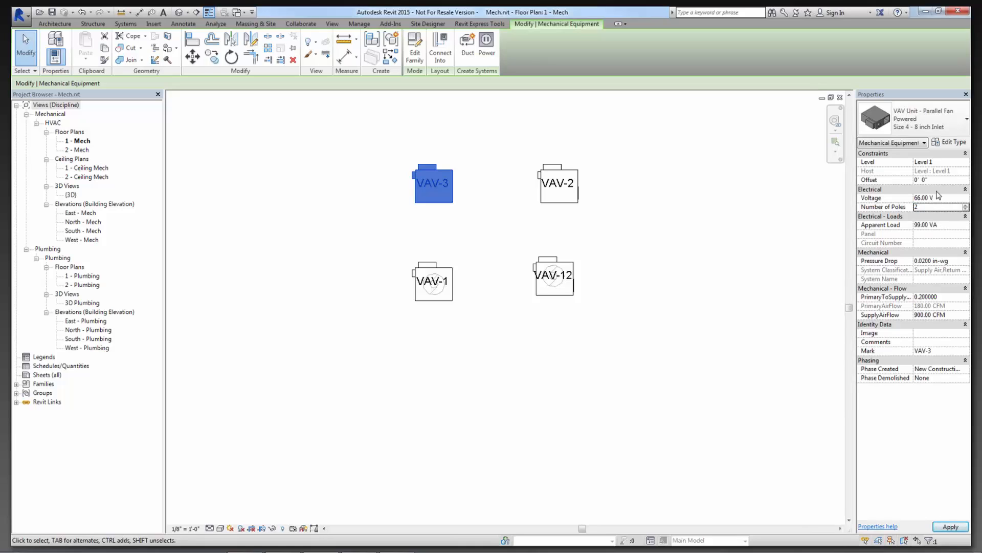
pyautogui.click(940, 218)
pyautogui.click(937, 217)
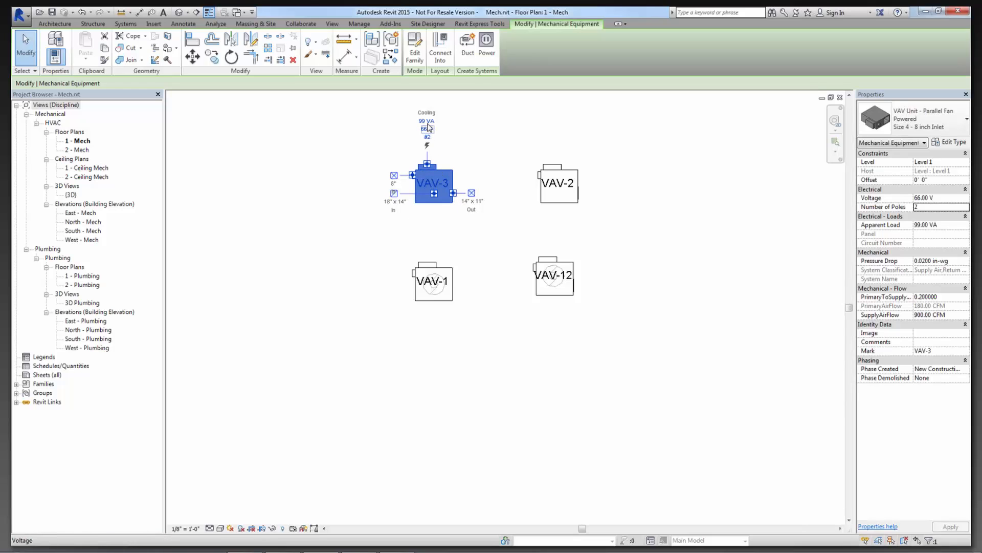
pyautogui.click(477, 242)
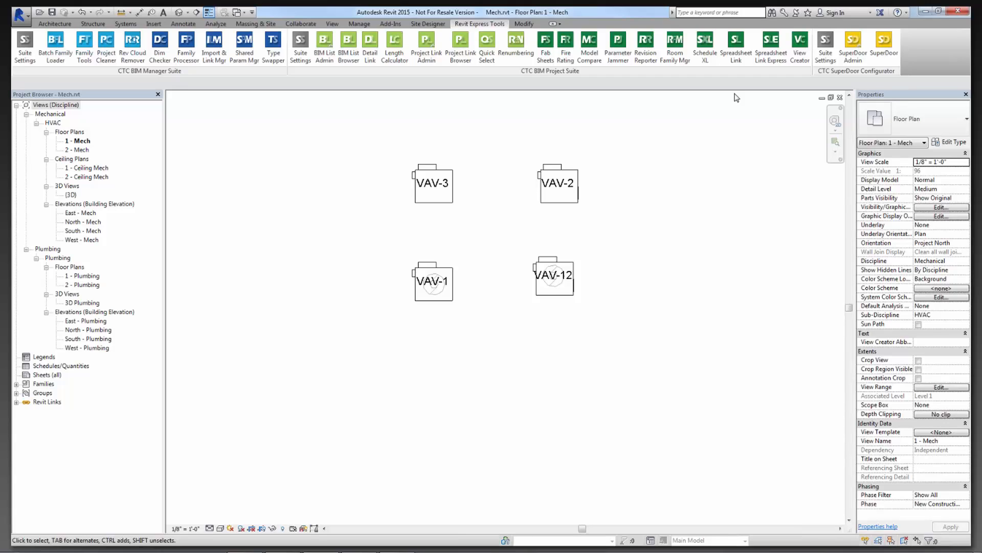
# Launch the Spreadsheet Link tool.
pyautogui.click(732, 65)
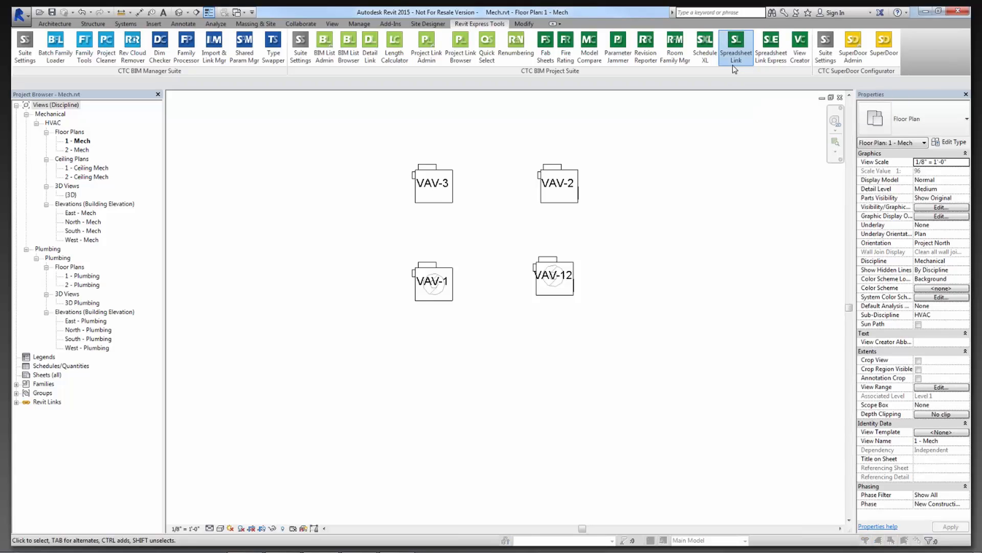
pyautogui.click(707, 136)
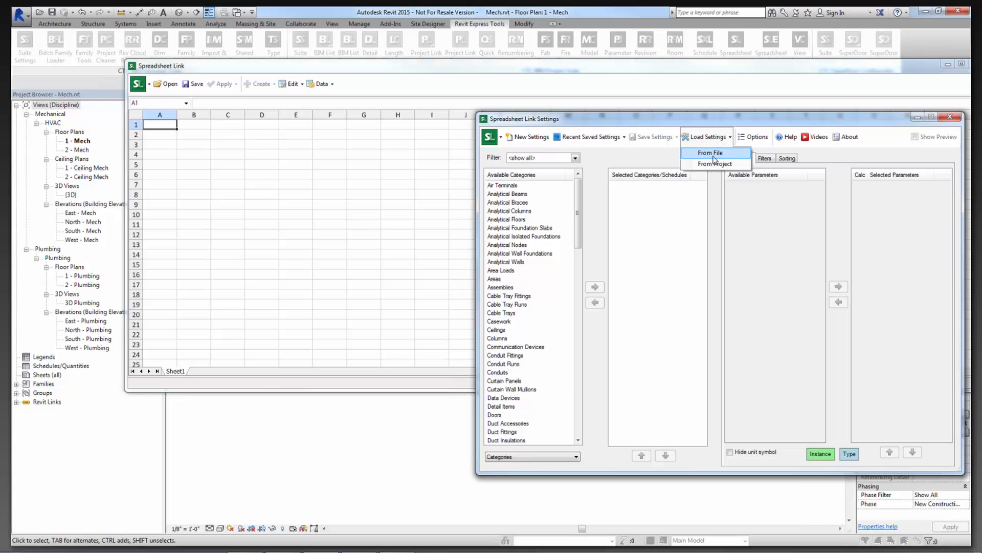
pyautogui.click(714, 154)
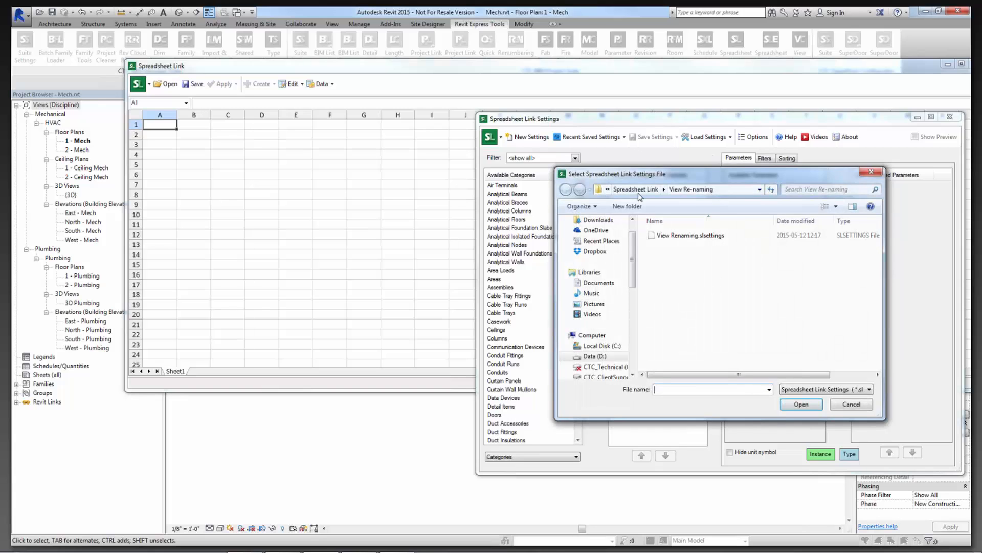
pyautogui.click(639, 191)
pyautogui.click(659, 190)
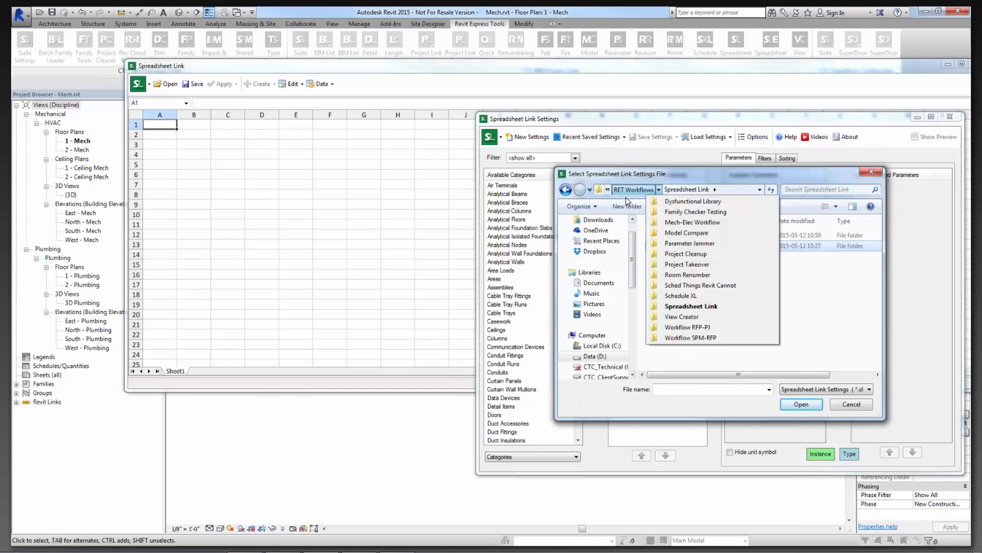
pyautogui.click(729, 190)
pyautogui.click(711, 255)
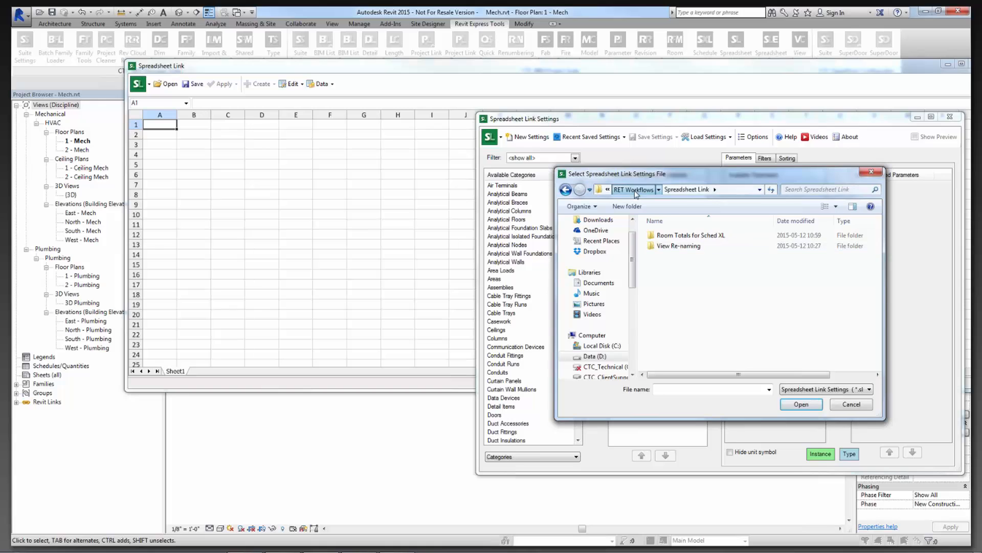
pyautogui.click(641, 190)
pyautogui.doubleClick(685, 258)
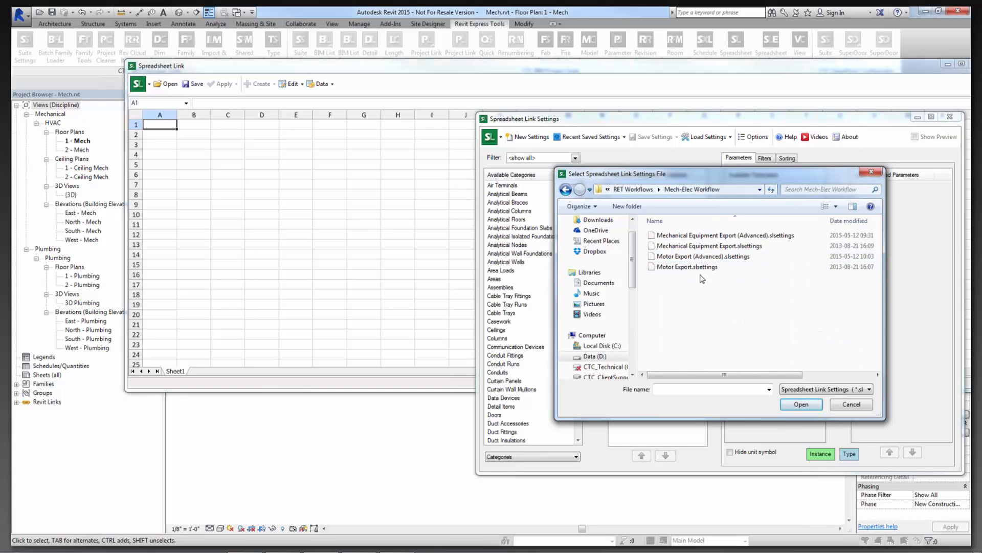
pyautogui.click(689, 249)
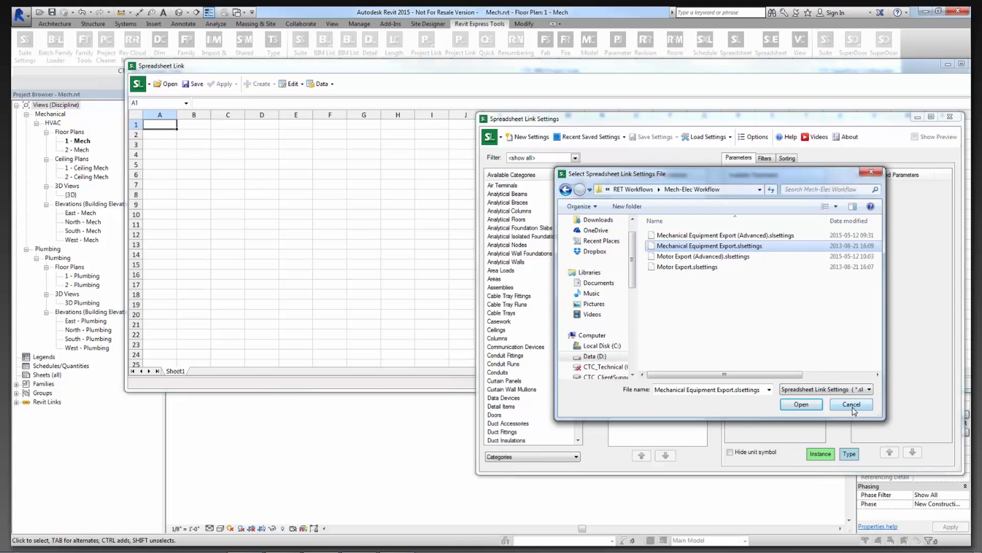
pyautogui.click(813, 404)
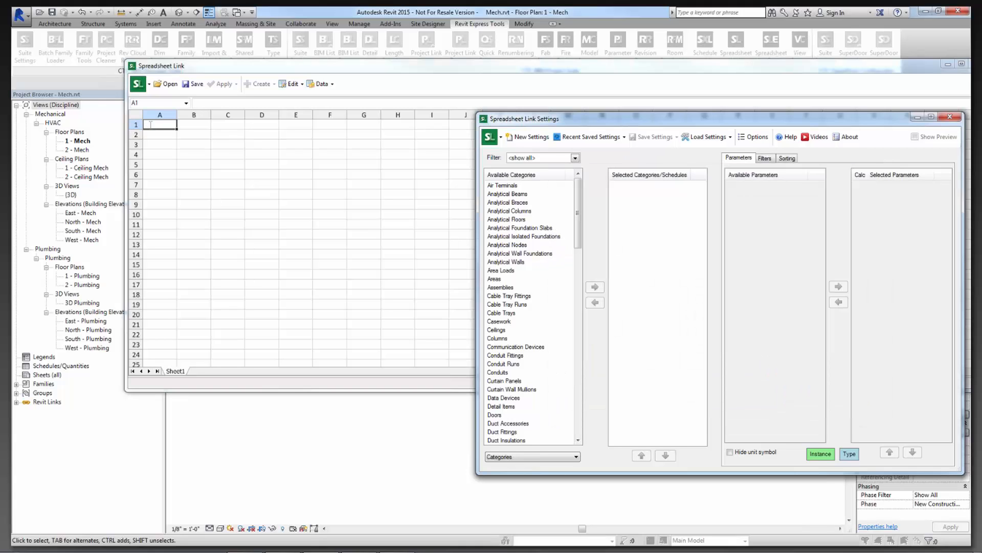
# Open the workbook Mech-Elec Workflow Example Template (Colored).xlsx from the Mech-Elec Workflow folder in Spreadsheet Link.
pyautogui.click(164, 88)
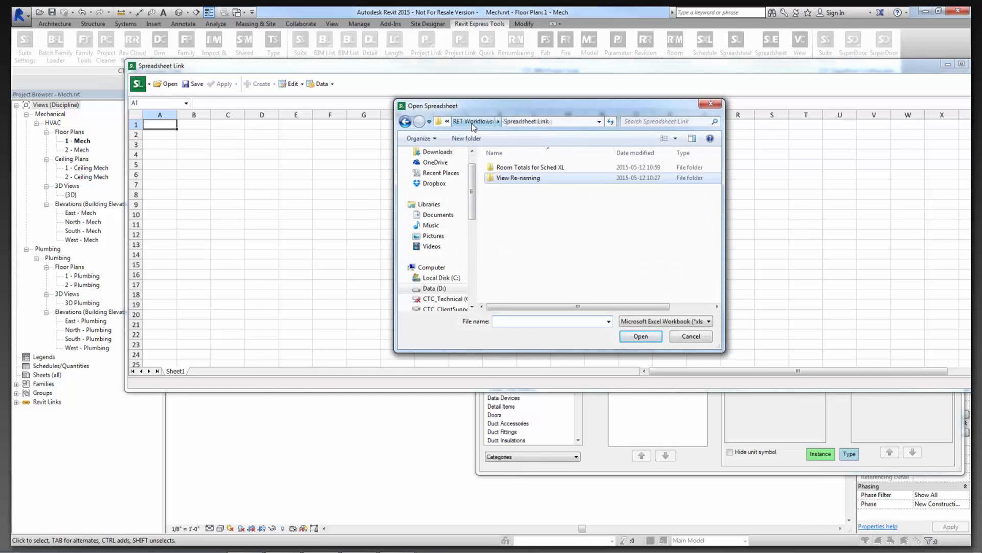
pyautogui.click(473, 123)
pyautogui.doubleClick(550, 187)
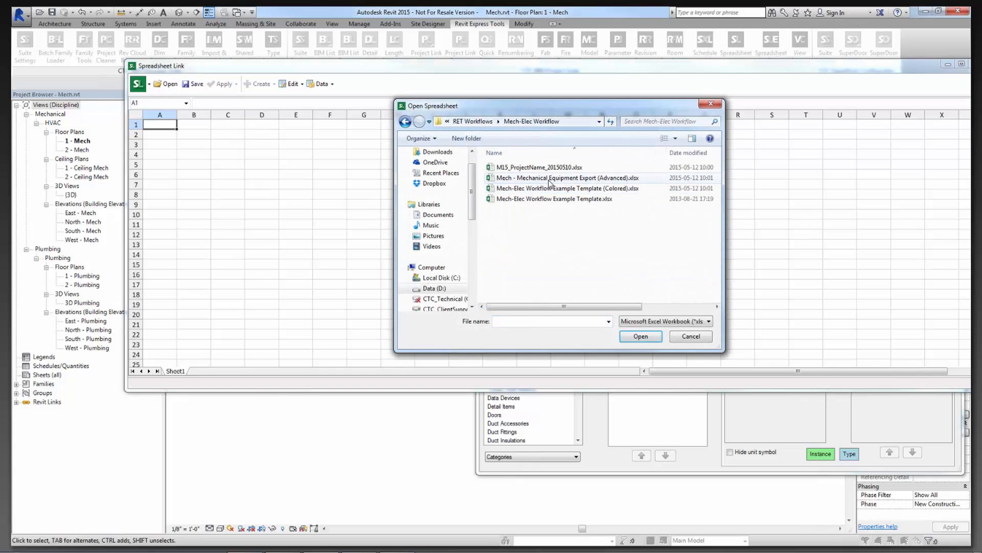
pyautogui.click(552, 188)
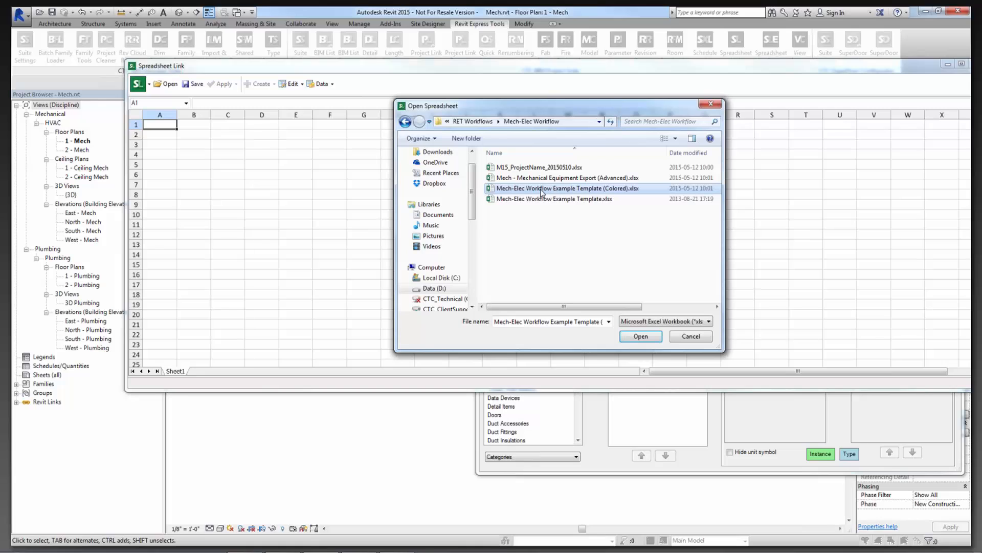
pyautogui.click(641, 336)
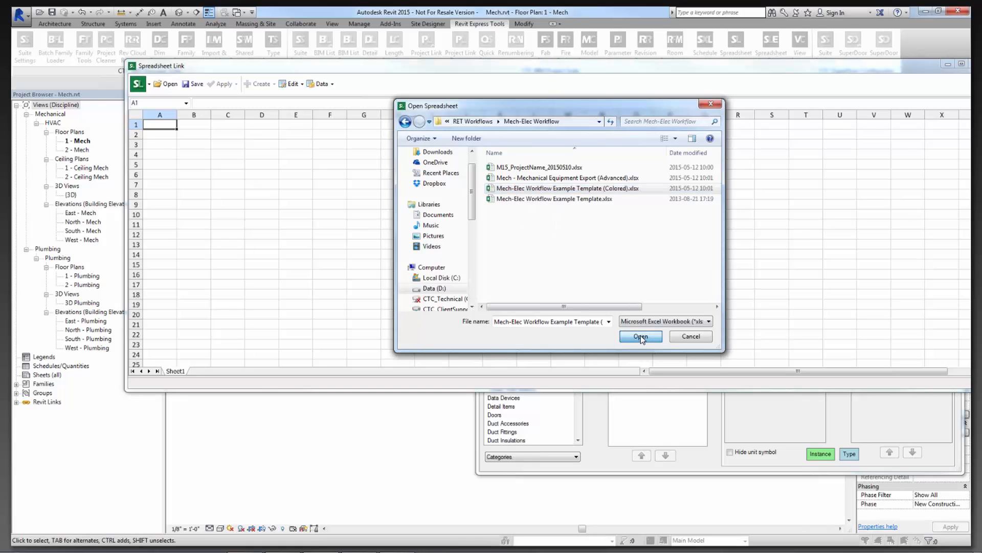
# Open the Mech-Elec Workflow Example Template (Colored).xlsx workbook and review its Electrical Fixtures, Mechanical Equipment and Import_Electrical worksheets.
pyautogui.click(641, 337)
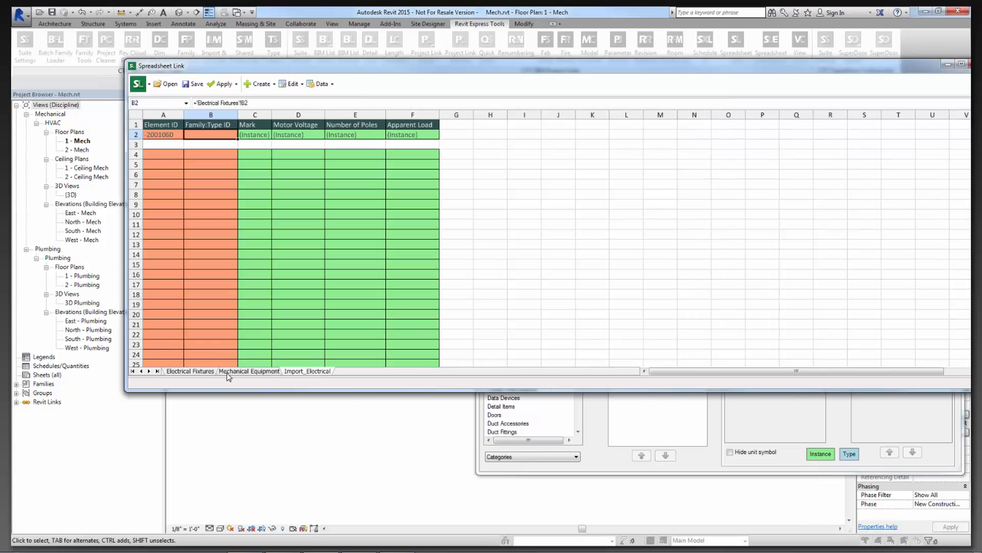
pyautogui.click(229, 372)
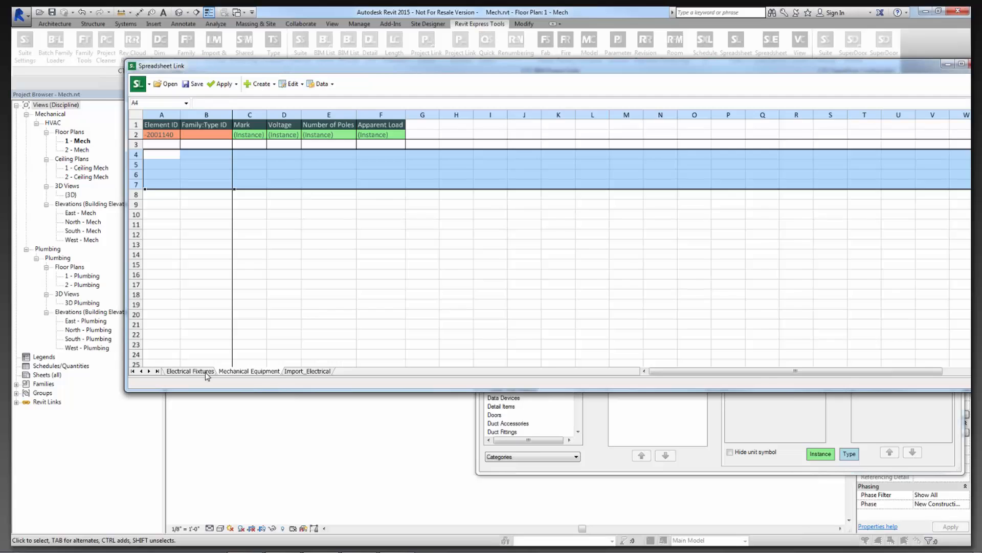
pyautogui.click(205, 372)
pyautogui.click(231, 373)
pyautogui.click(302, 370)
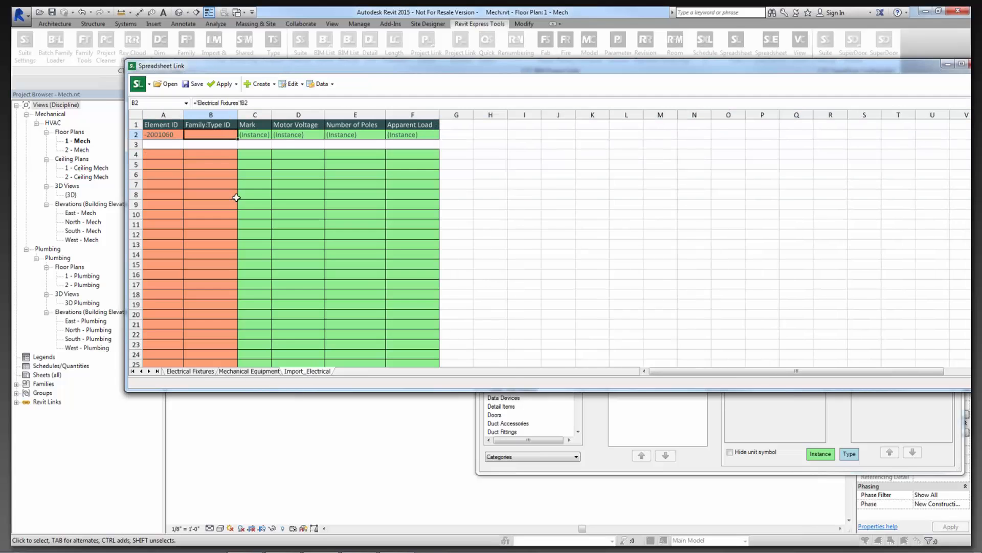
pyautogui.click(242, 376)
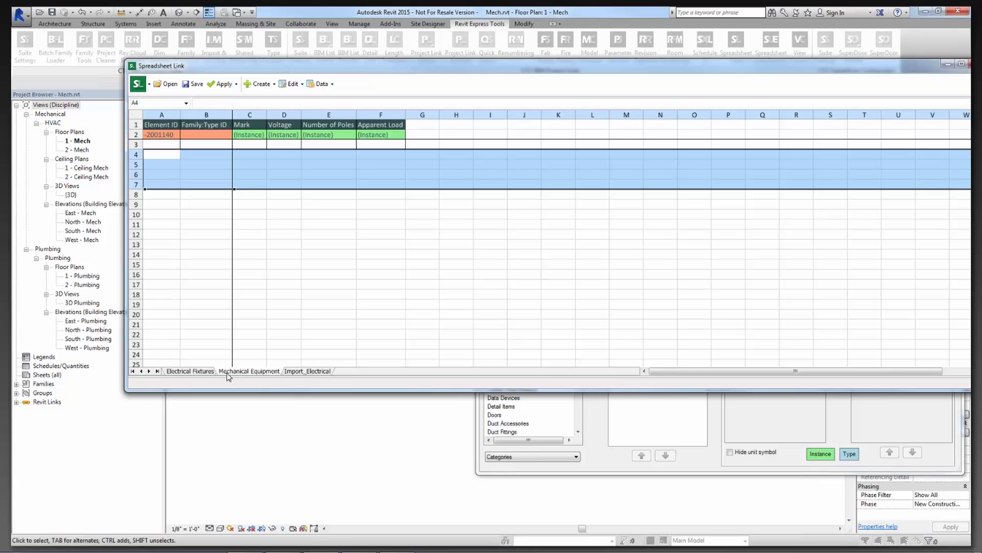
pyautogui.click(198, 372)
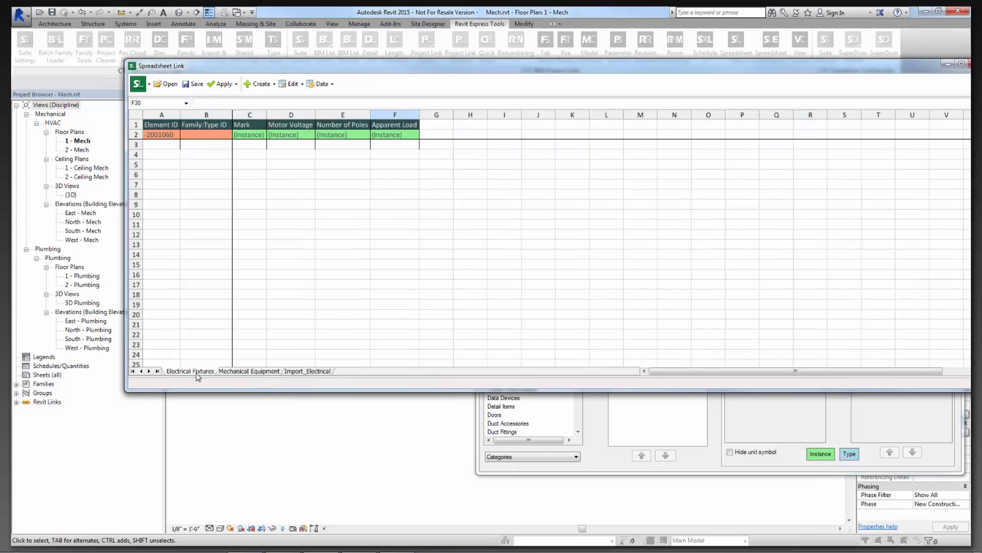
pyautogui.click(317, 372)
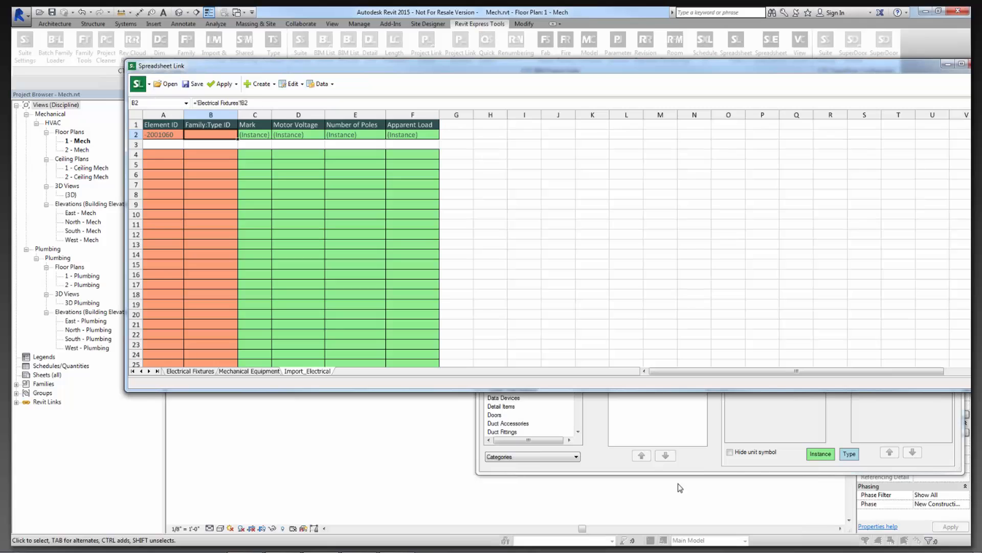
# Load the Mechanical Equipment Export (Advanced).slsettings file and overwrite the existing worksheet of the same category.
pyautogui.click(705, 476)
pyautogui.click(709, 137)
pyautogui.click(704, 160)
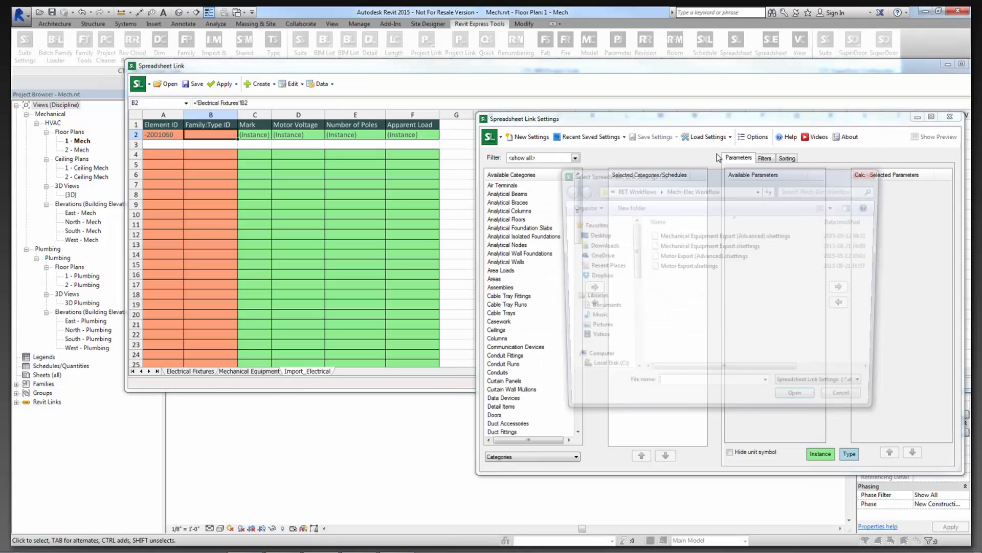
pyautogui.click(701, 268)
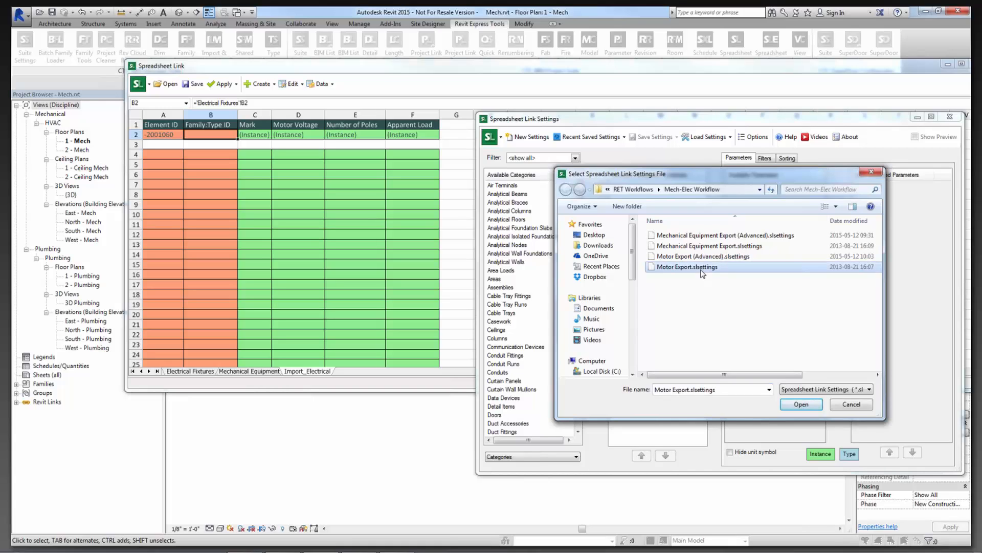
pyautogui.click(706, 248)
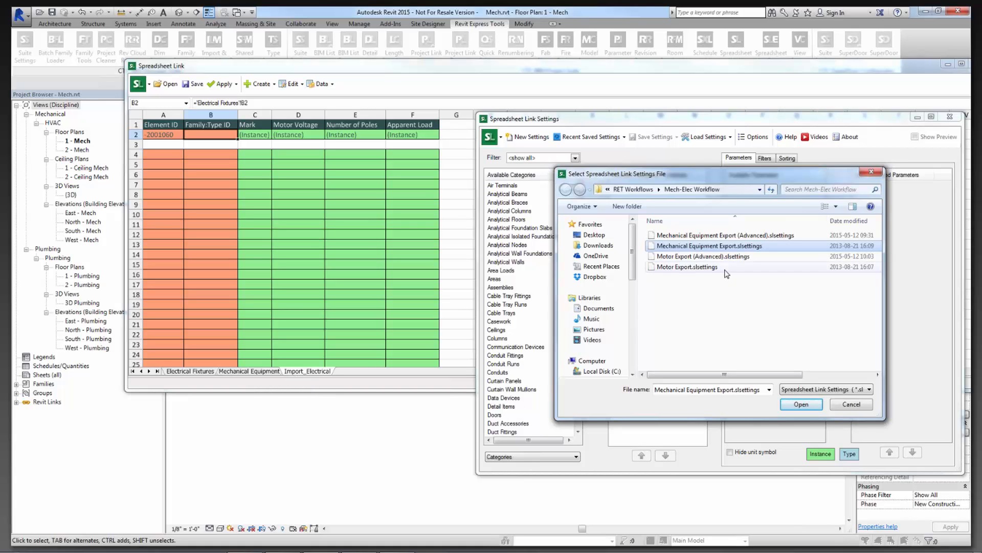
pyautogui.click(724, 236)
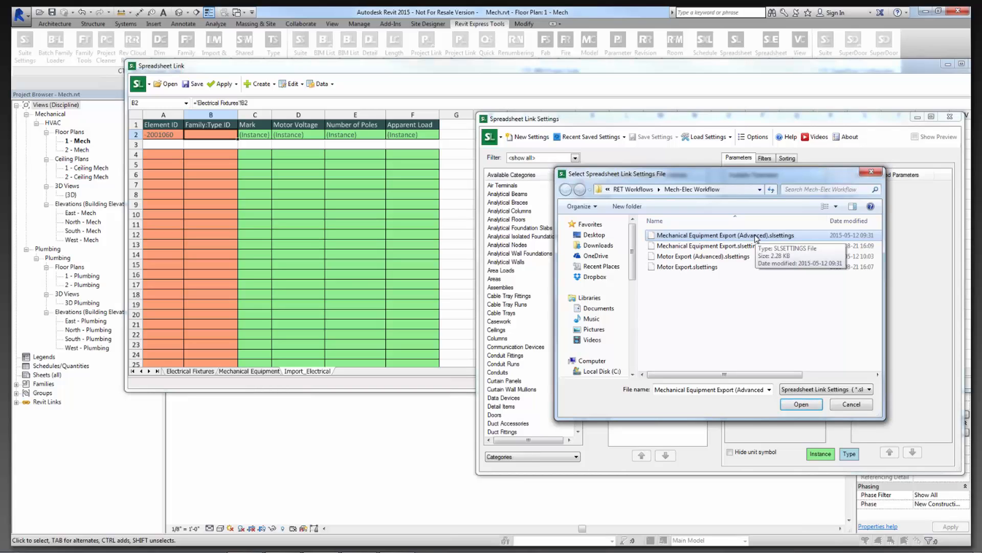
pyautogui.click(799, 404)
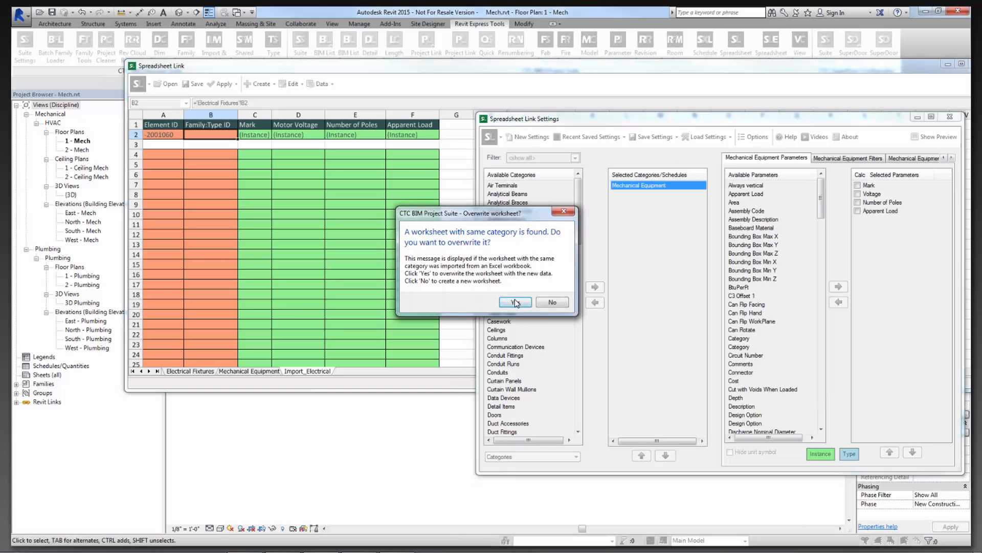
pyautogui.click(517, 303)
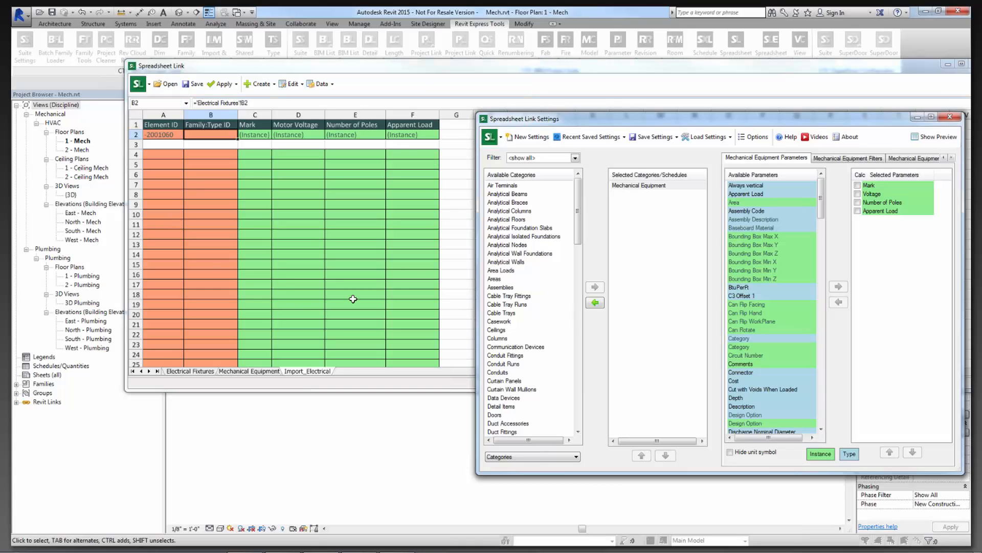
# Open the advanced save settings and examine the template worksheet path and the File and Project save destinations.
pyautogui.click(654, 136)
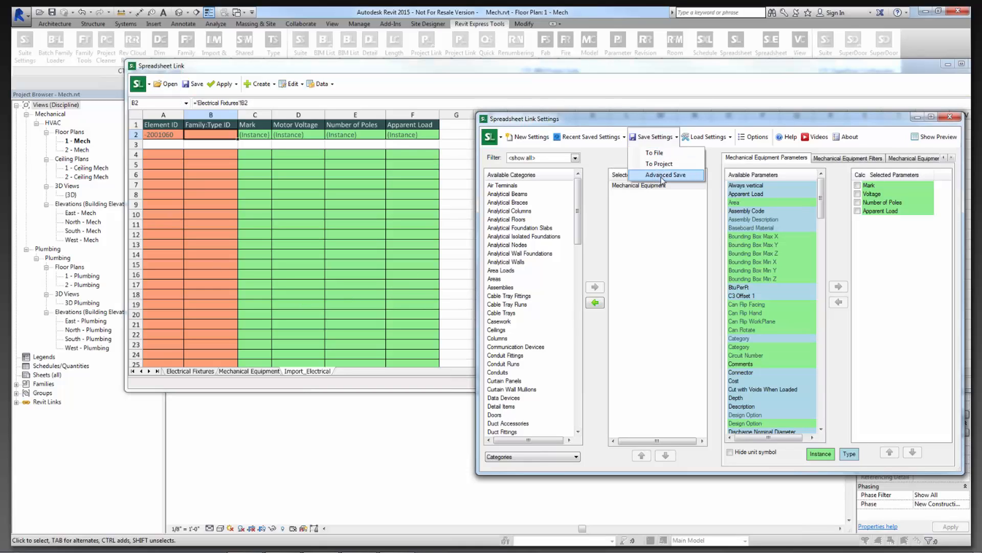
pyautogui.click(660, 174)
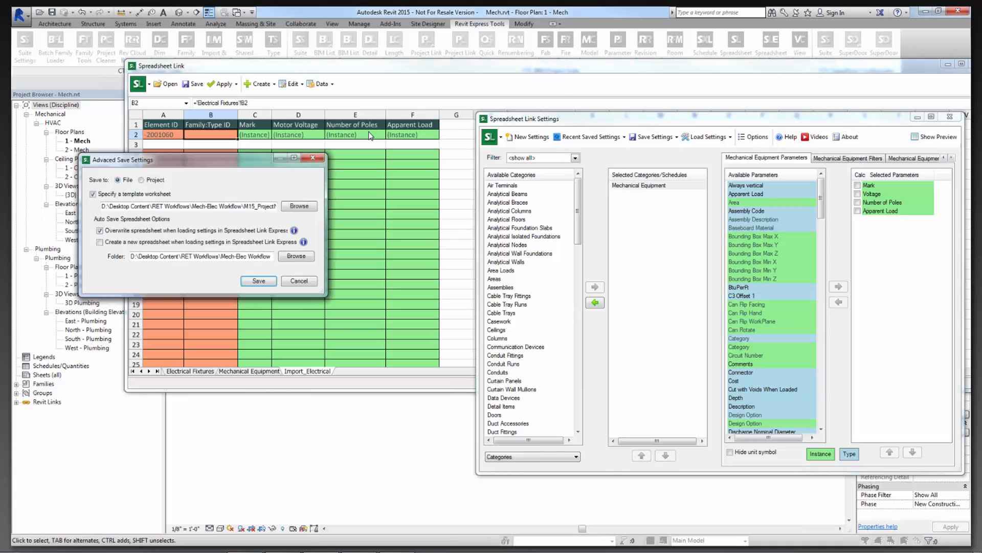
pyautogui.moveTo(213, 152); pyautogui.dragTo(436, 59)
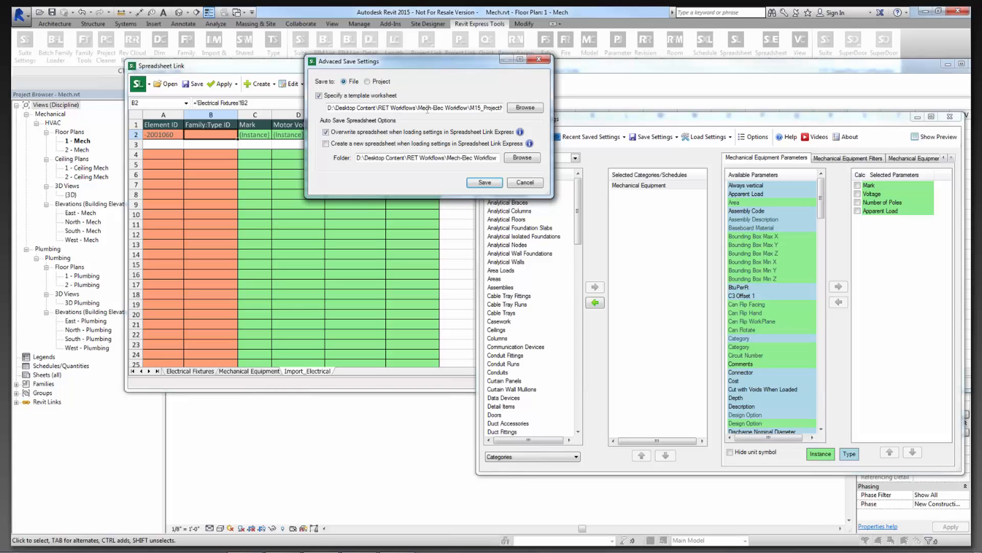
pyautogui.moveTo(461, 107)
pyautogui.mouseDown()
pyautogui.moveTo(543, 102)
pyautogui.moveTo(471, 108)
pyautogui.mouseUp()
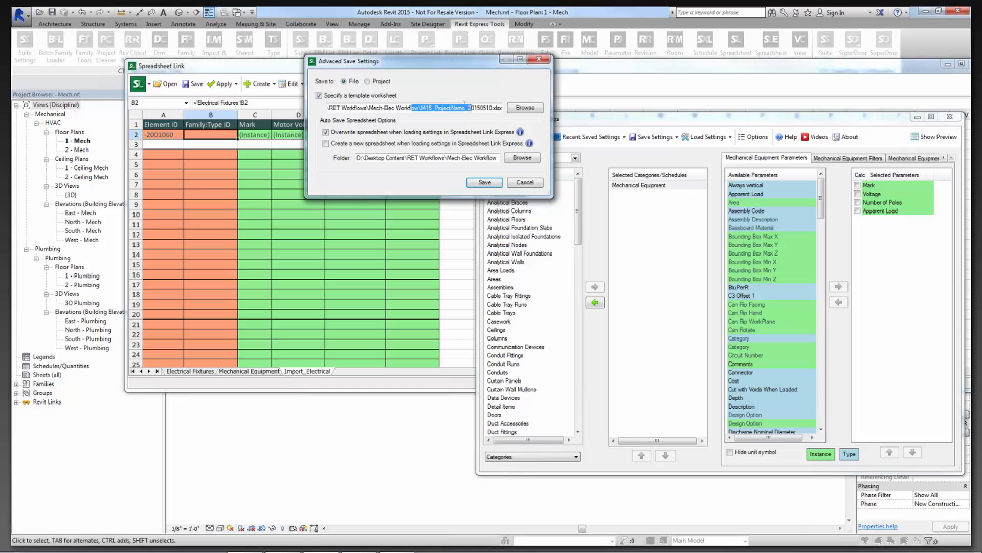
pyautogui.click(378, 82)
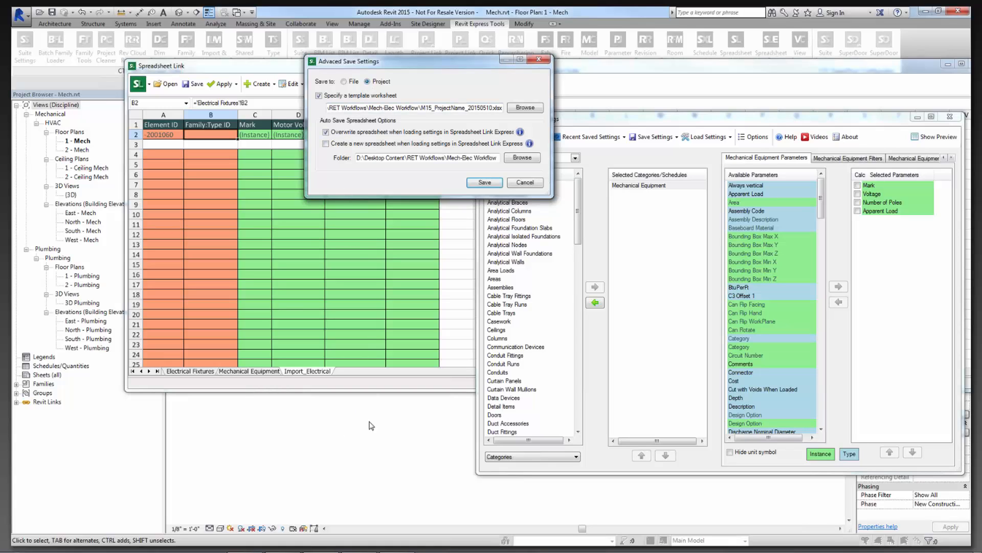
pyautogui.click(344, 82)
# Choose M15_ProjectName_20150510.xlsx from the Mech-Elec Workflow folder as the template worksheet.
pyautogui.doubleClick(477, 108)
pyautogui.click(524, 108)
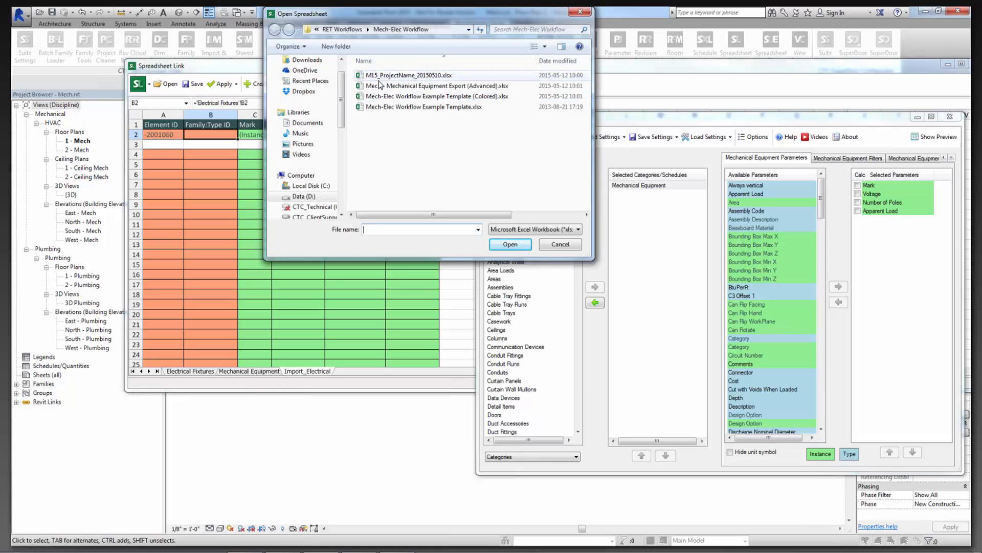
pyautogui.click(386, 78)
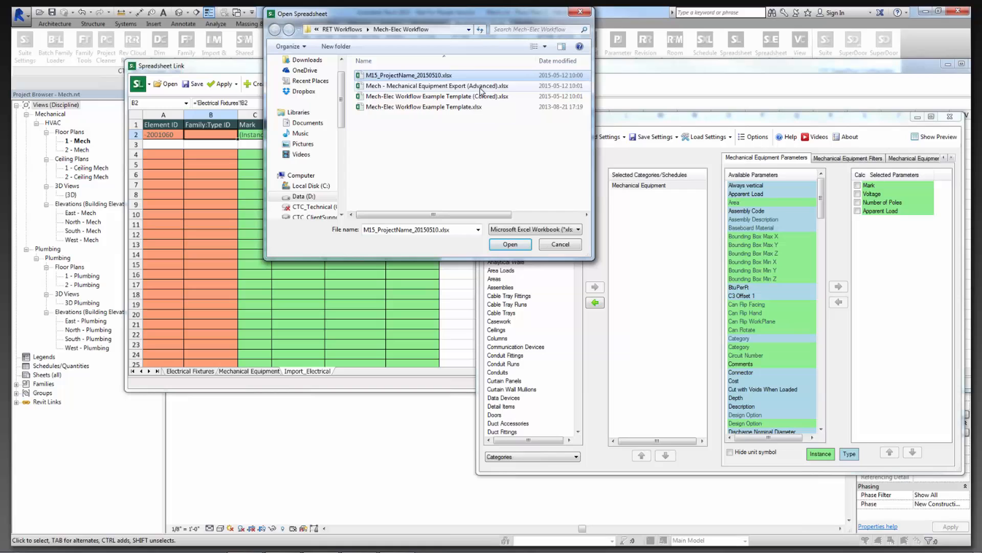
pyautogui.click(404, 77)
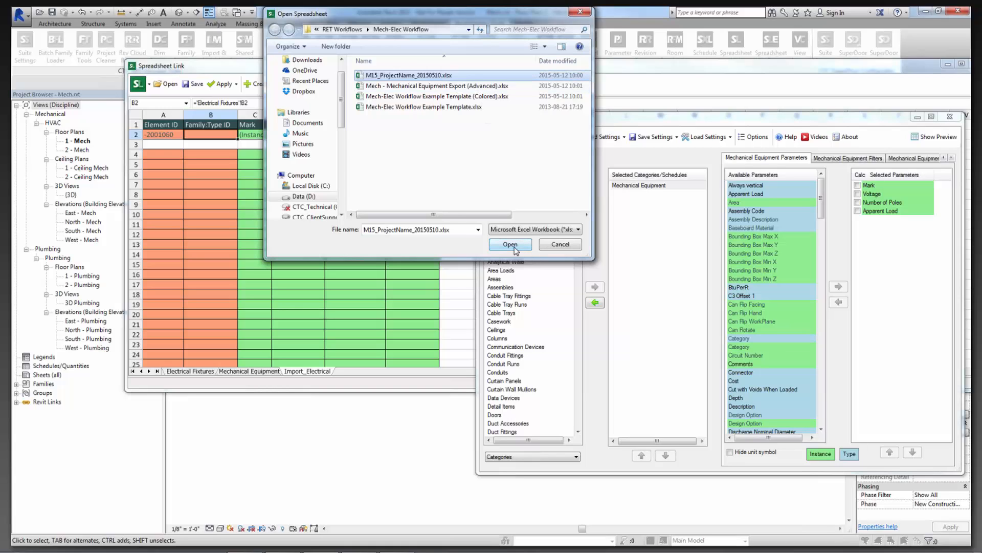
pyautogui.click(510, 244)
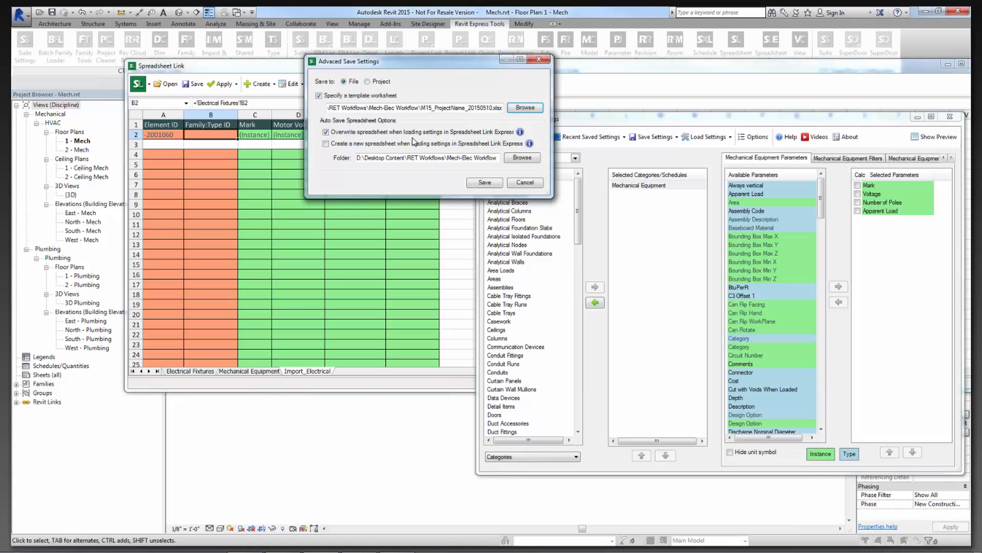
# Check the template path, read the information on the overwrite spreadsheet option, and leave the advanced save settings without saving.
pyautogui.click(388, 108)
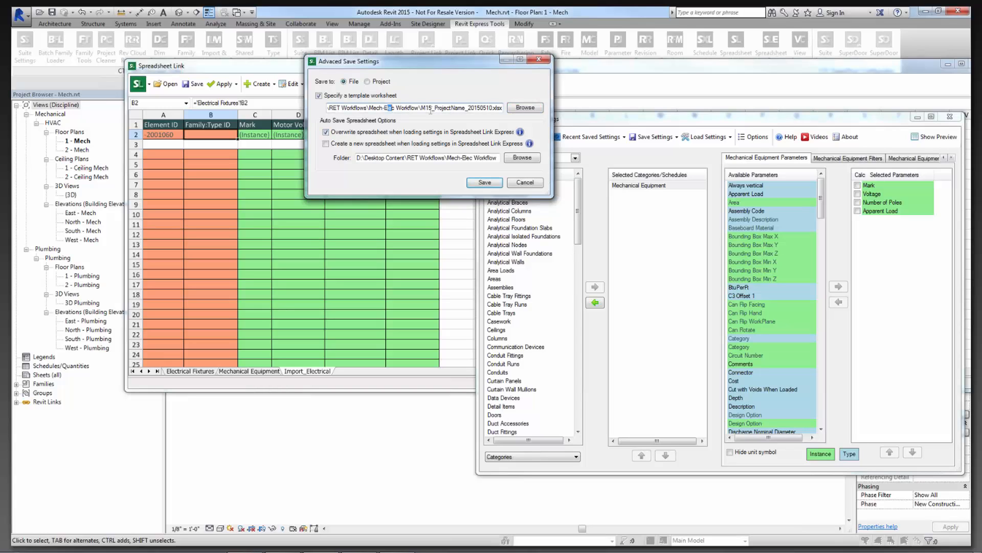
pyautogui.moveTo(420, 108); pyautogui.dragTo(467, 148)
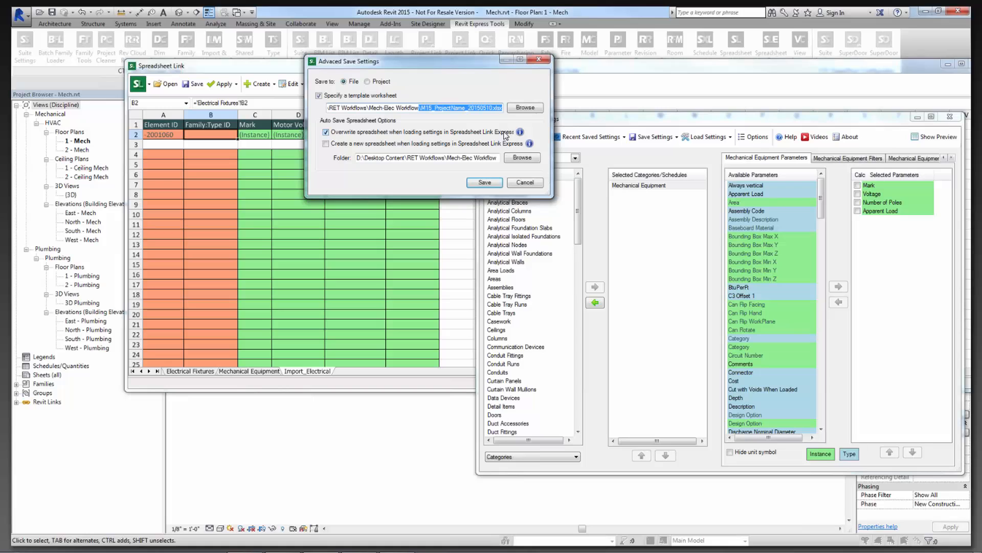
pyautogui.click(520, 132)
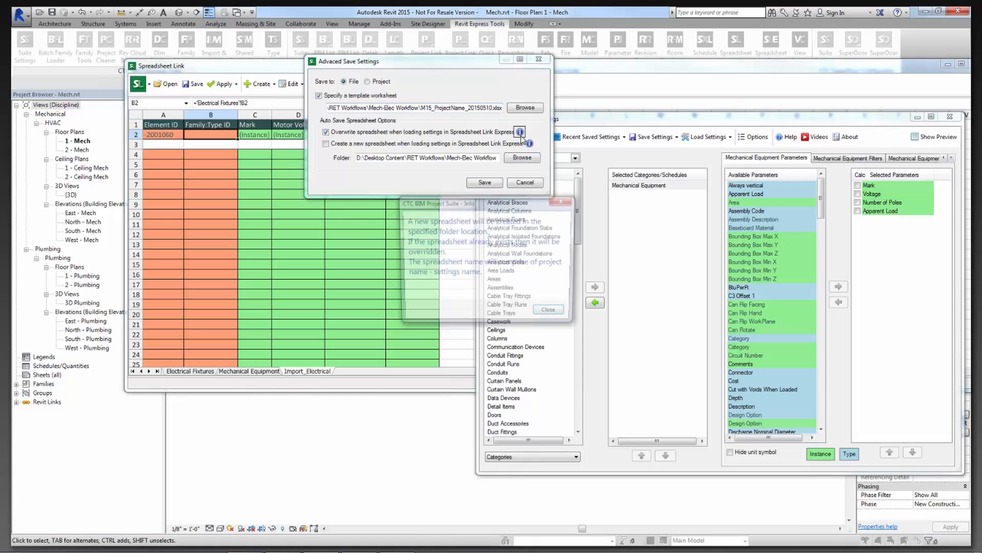
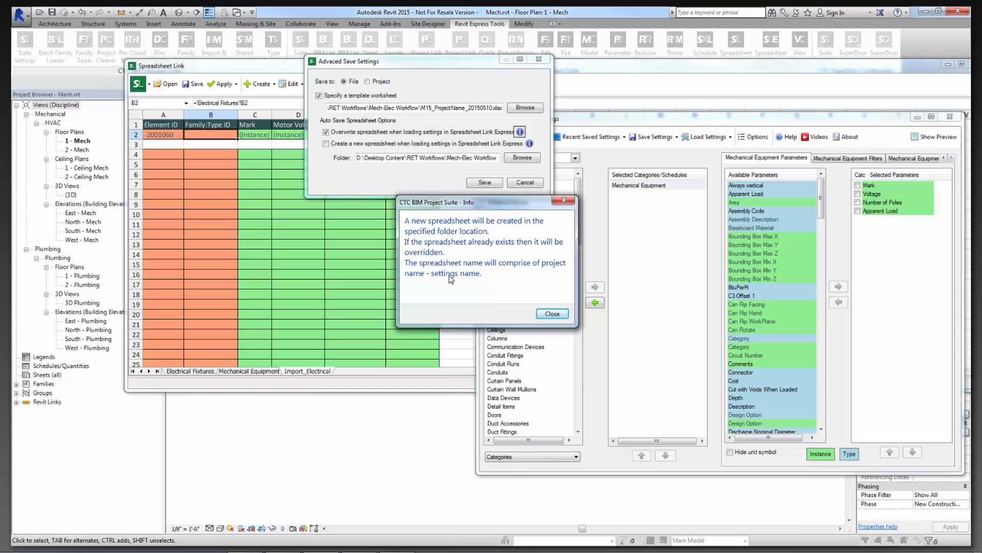
pyautogui.click(553, 314)
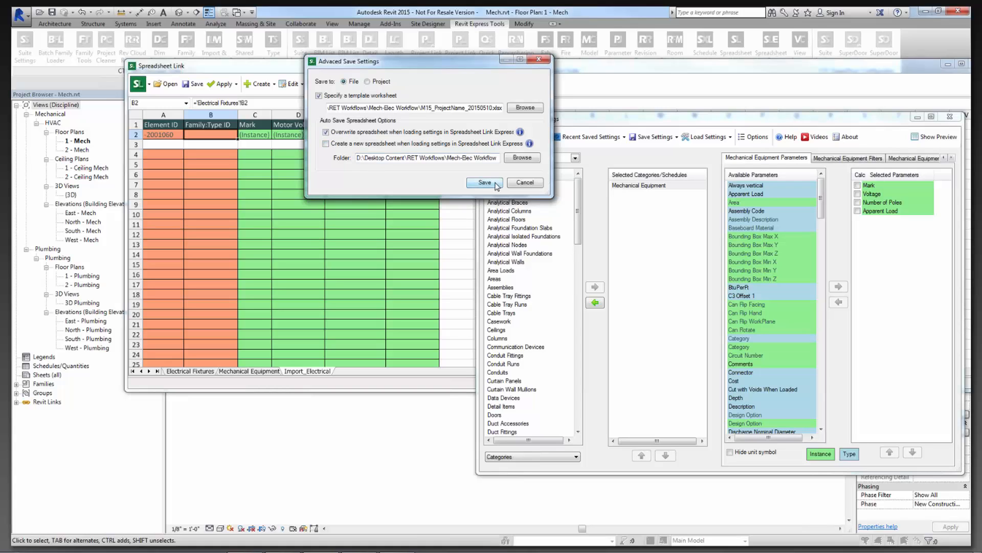
pyautogui.click(521, 180)
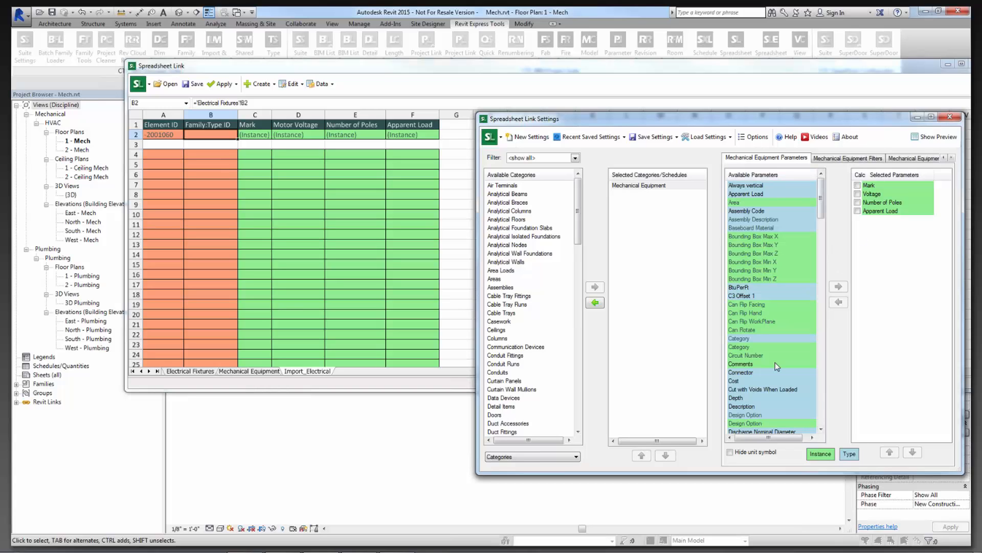
# Save the spreadsheet with the Mechanical Equipment data over Mech - Mechanical Equipment Export (Advanced).xlsx without opening the saved file.
pyautogui.click(245, 372)
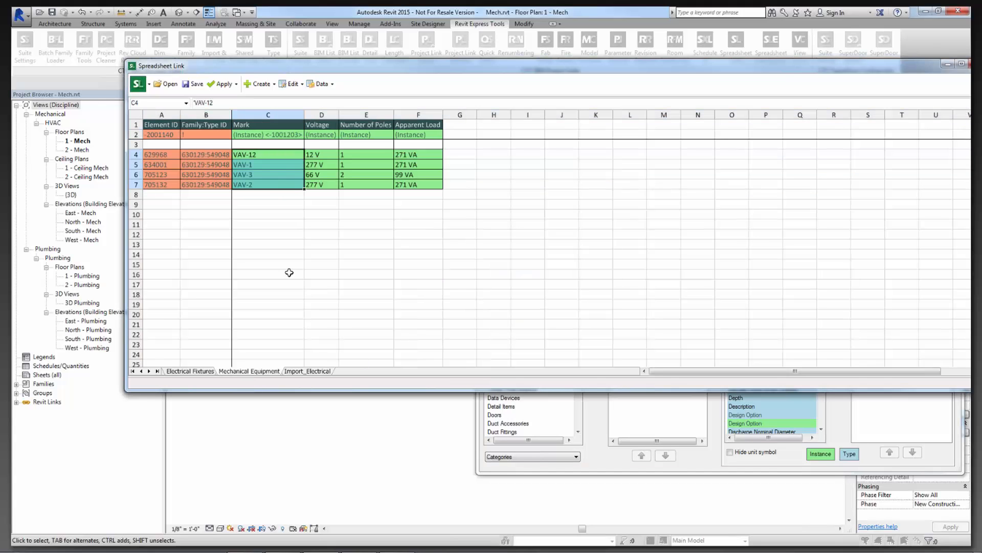
pyautogui.click(193, 84)
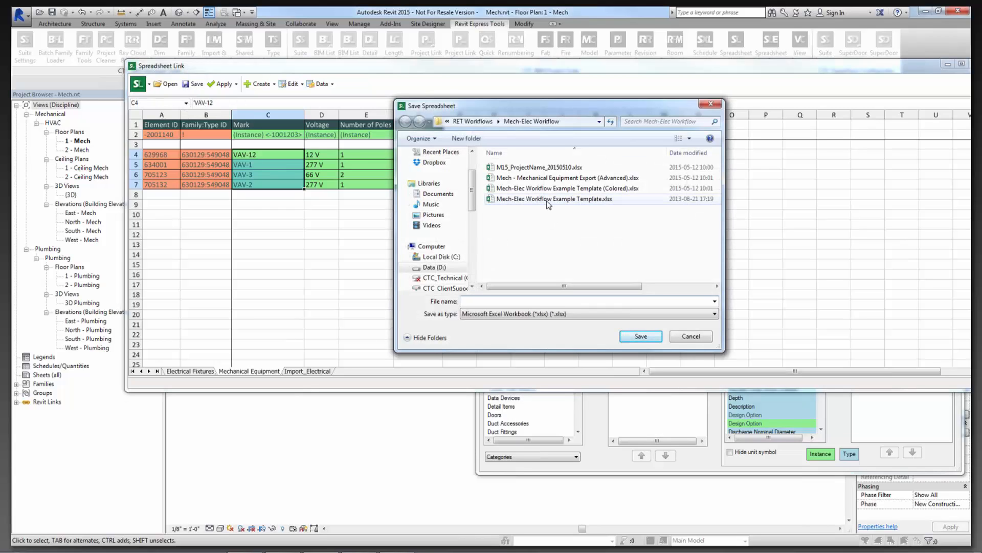
pyautogui.click(528, 201)
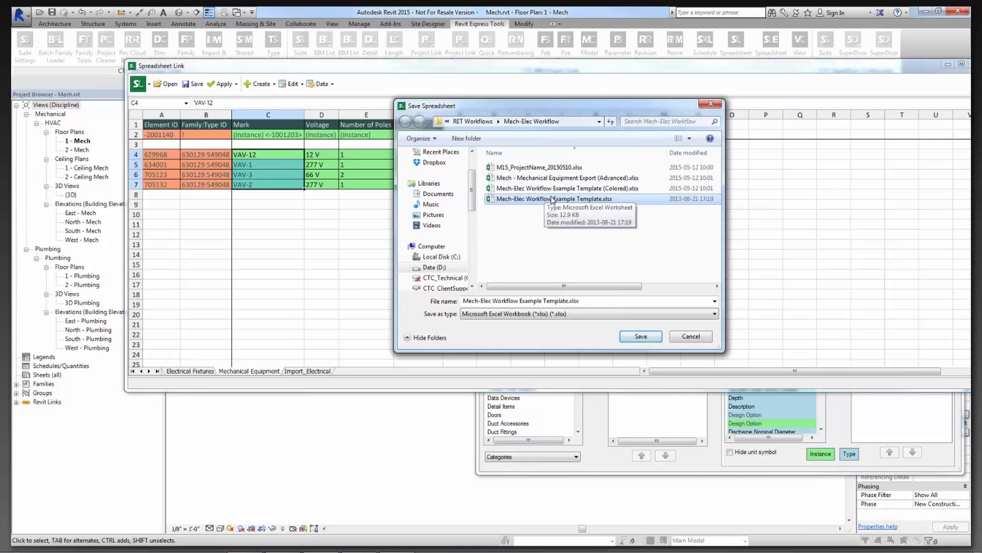
pyautogui.click(532, 178)
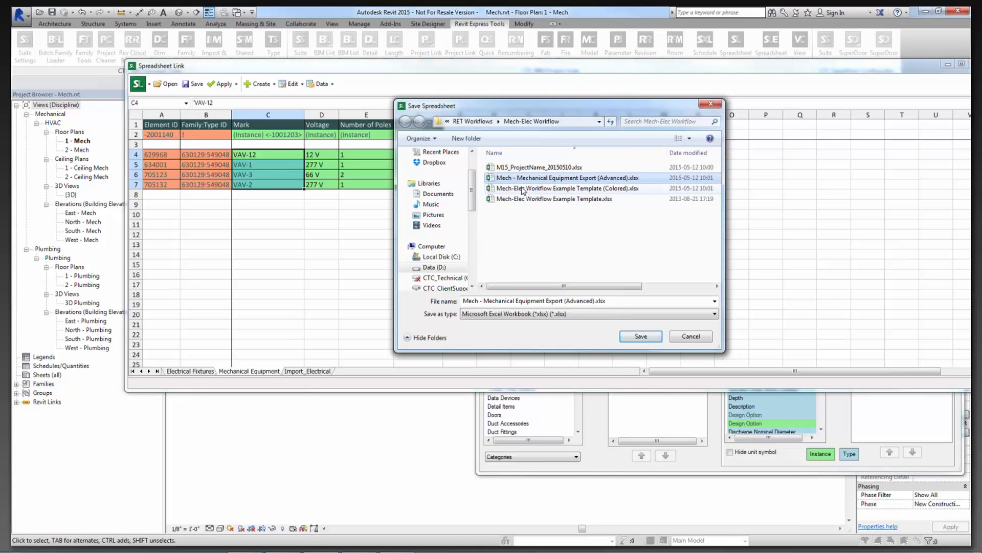
pyautogui.click(641, 338)
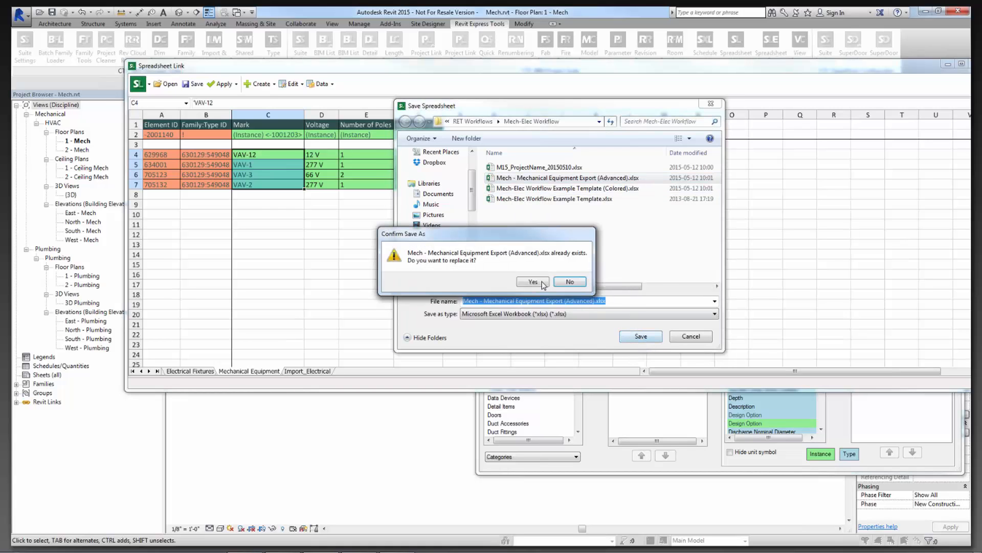
pyautogui.click(539, 283)
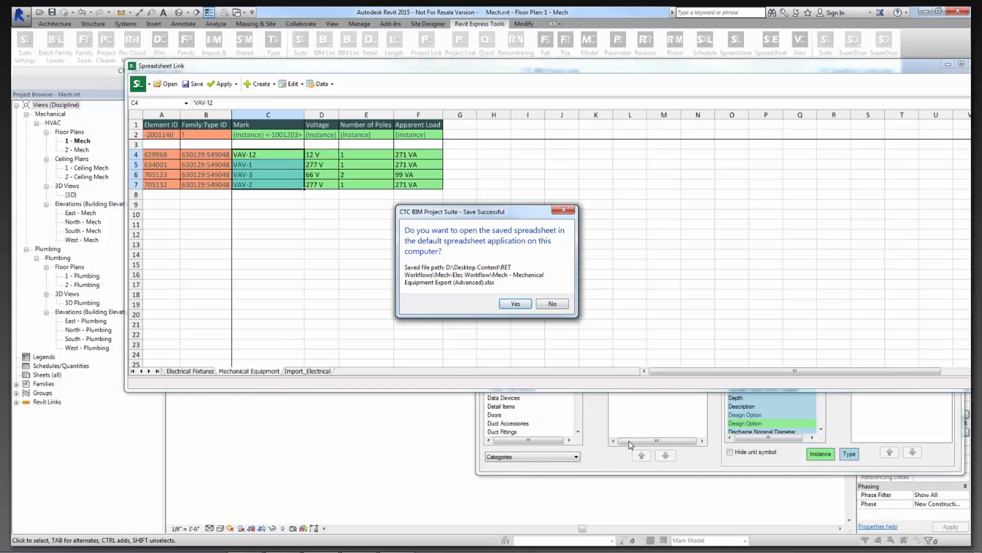
pyautogui.click(552, 305)
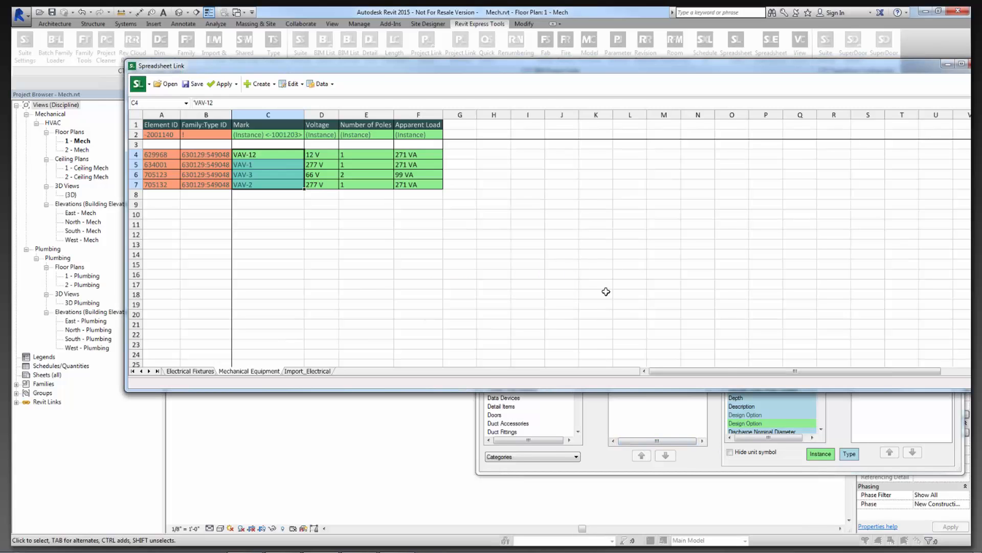
# Close the Spreadsheet Link spreadsheet and settings windows to return to the 1 - Mech floor plan.
pyautogui.moveTo(872, 71); pyautogui.dragTo(642, 72)
pyautogui.click(952, 118)
pyautogui.click(525, 299)
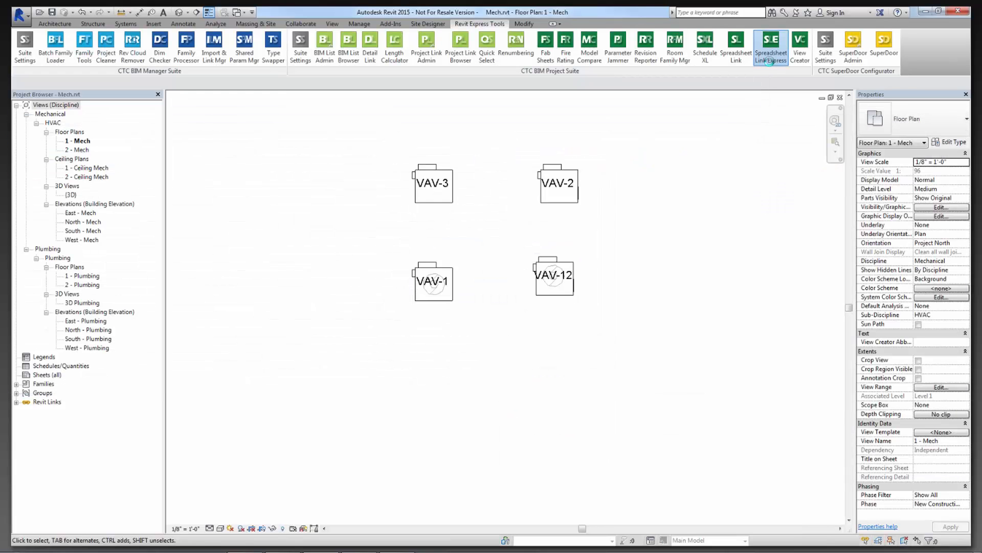
# Apply the Motor Export.slsettings file from the Mech-Elec Workflow folder with Spreadsheet Link Express and dismiss the import result.
pyautogui.click(769, 63)
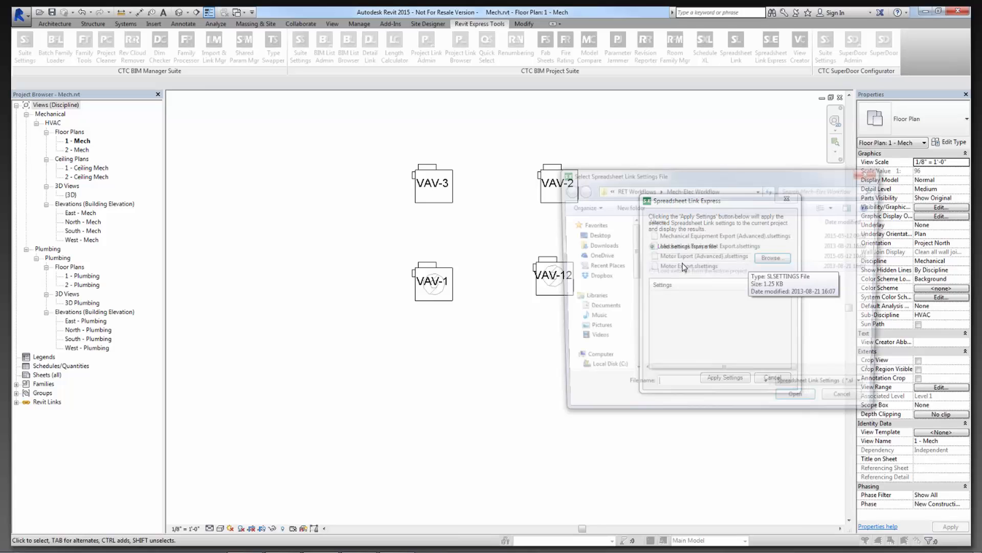
pyautogui.doubleClick(684, 267)
pyautogui.click(730, 378)
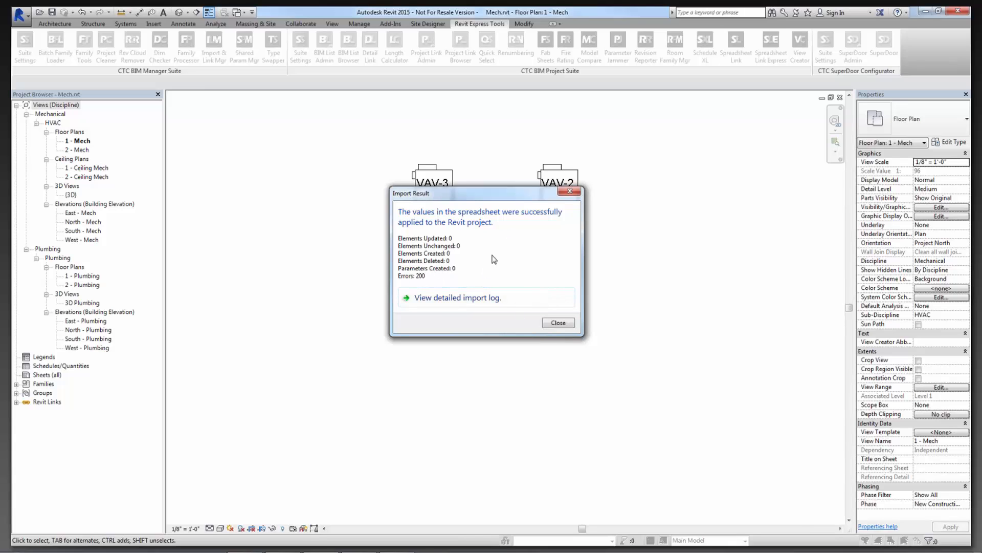
pyautogui.click(569, 323)
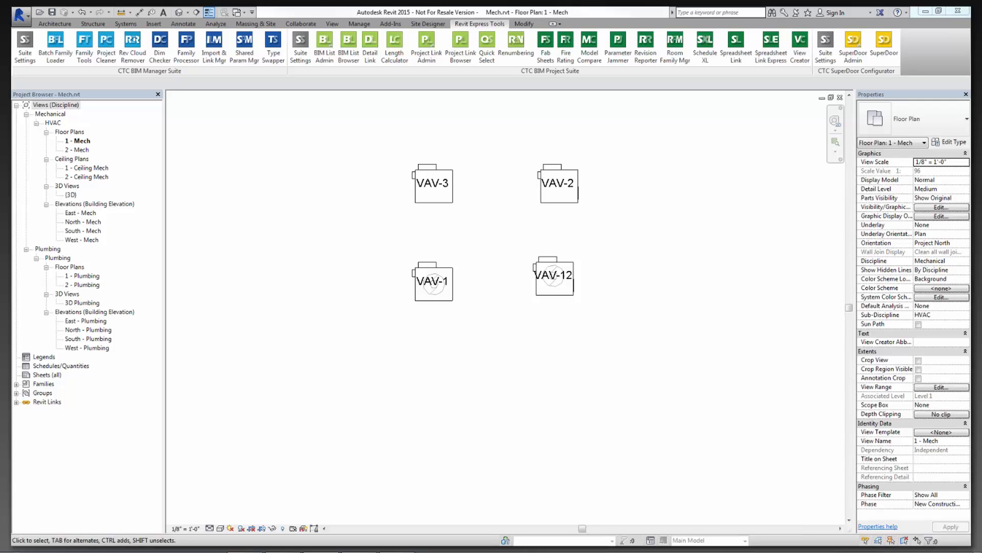
# Check the modified date of Mech - Mechanical Equipment Export (Advanced).xlsx in the Mech-Elec Workflow folder in Windows Explorer, then leave the folder.
pyautogui.moveTo(12, 57); pyautogui.dragTo(421, 43)
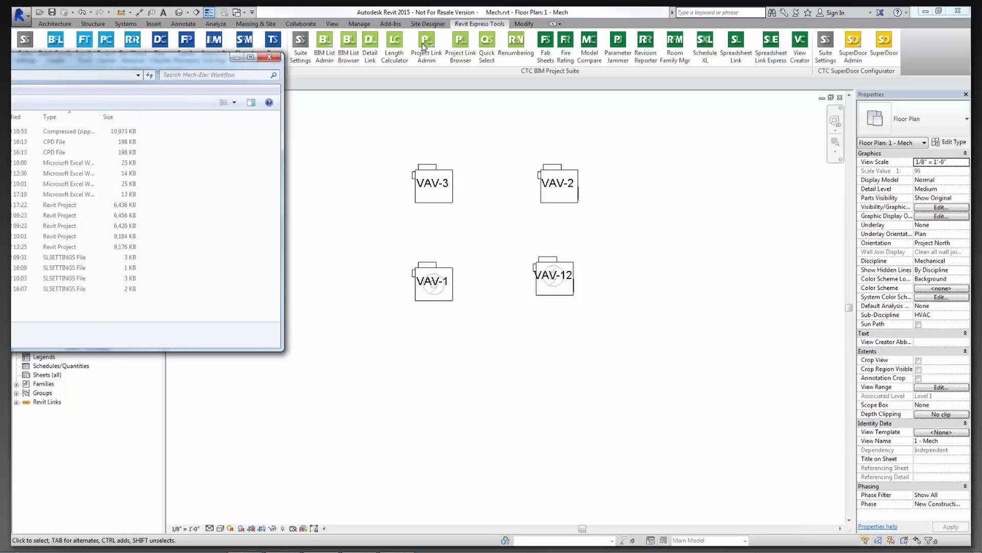
pyautogui.click(534, 102)
pyautogui.click(548, 117)
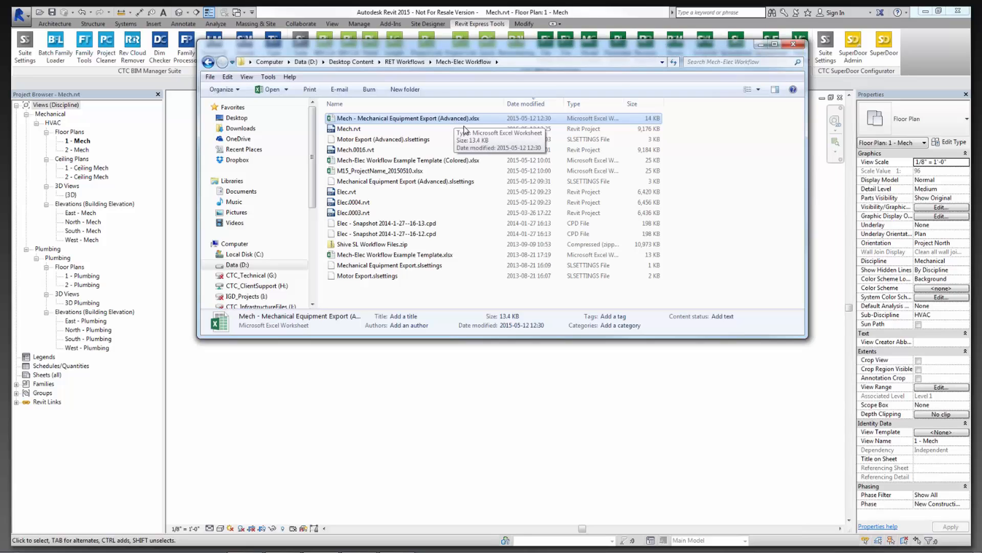
pyautogui.moveTo(668, 47); pyautogui.dragTo(661, 51)
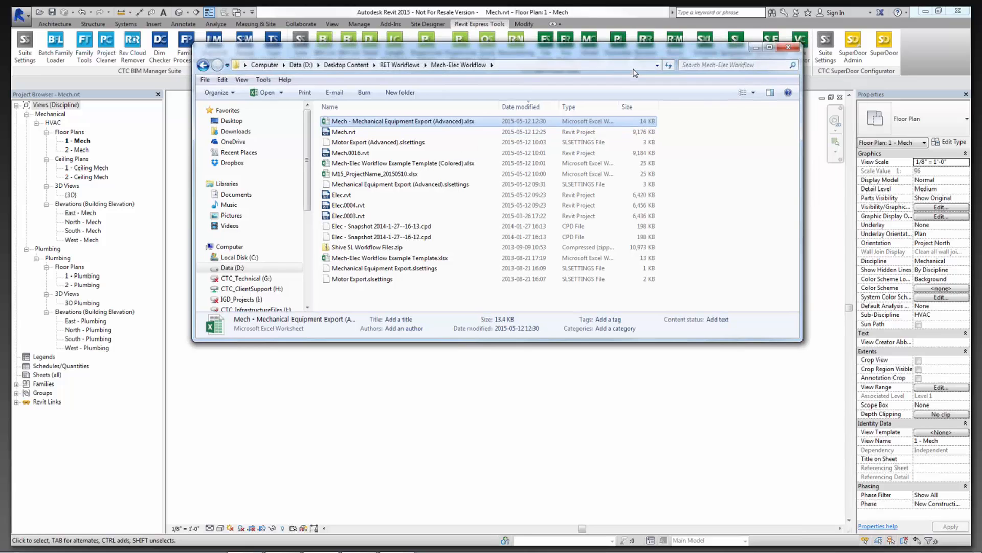
pyautogui.click(782, 51)
# Run Spreadsheet Link Express again with the same loaded settings file and dismiss the import result.
pyautogui.click(771, 49)
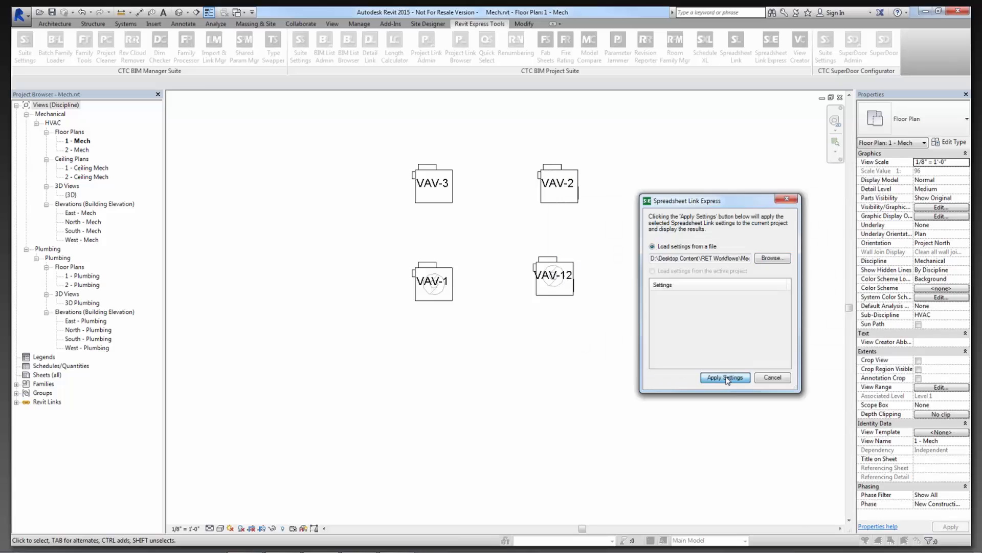
pyautogui.click(725, 377)
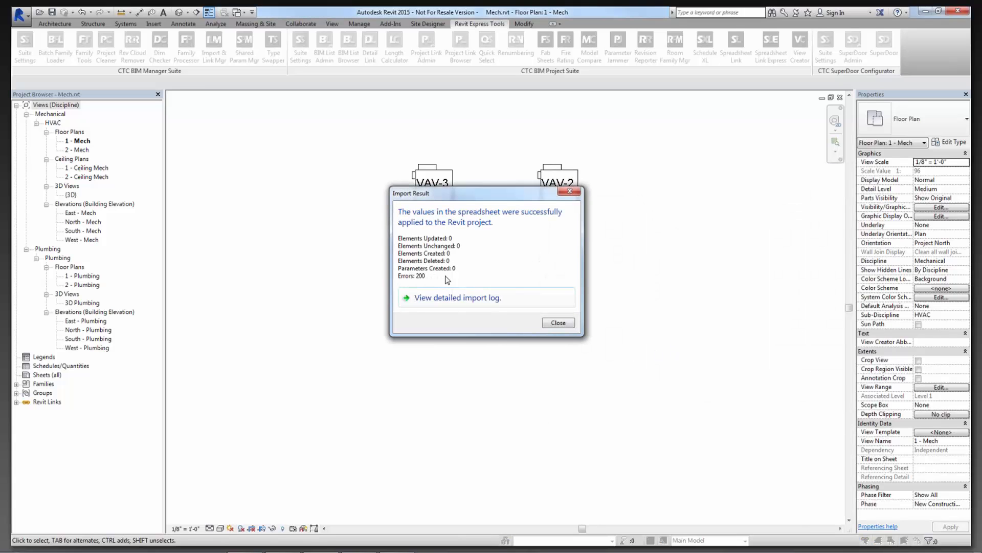
pyautogui.click(558, 322)
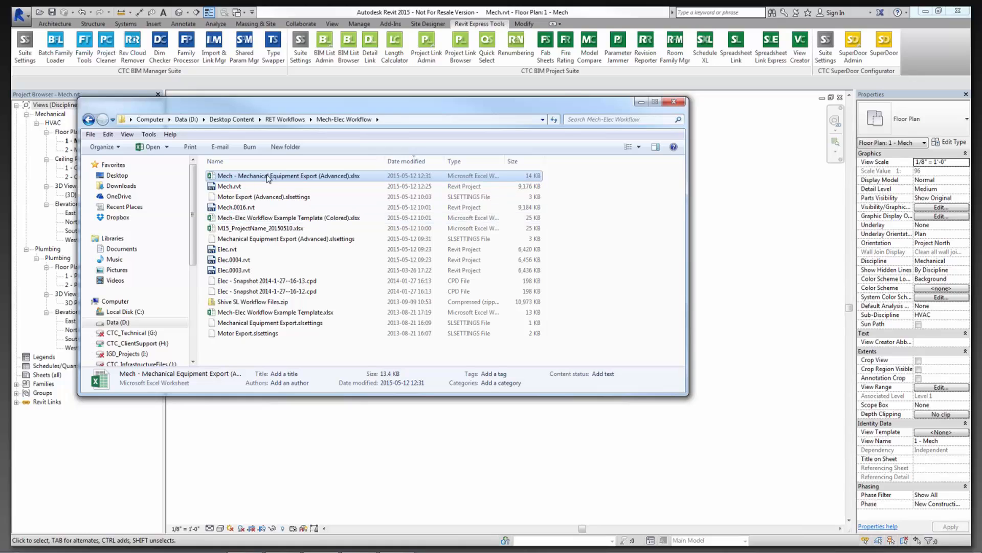
# Recheck the modified date of Mech - Mechanical Equipment Export (Advanced).xlsx in Windows Explorer without renaming the file, and return to Revit.
pyautogui.click(233, 178)
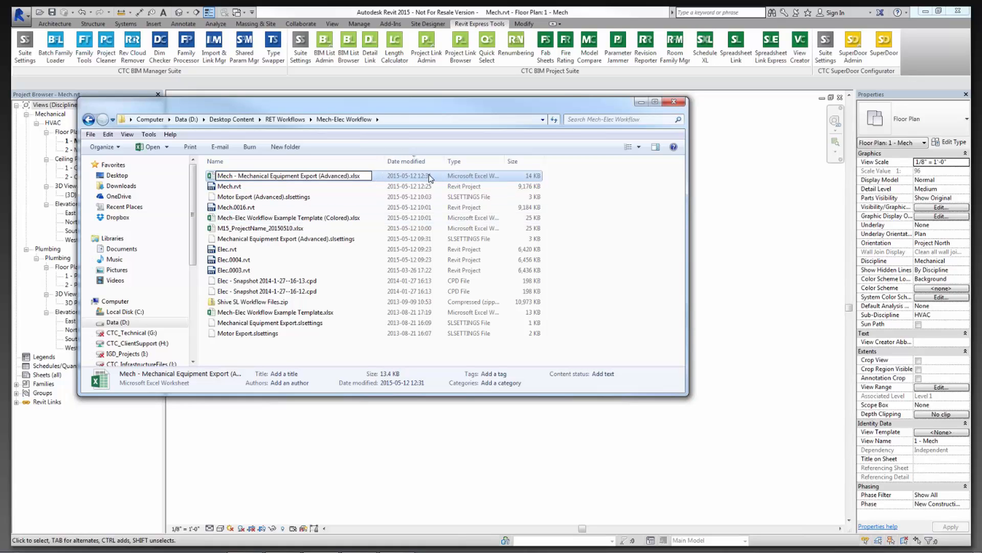
pyautogui.click(384, 178)
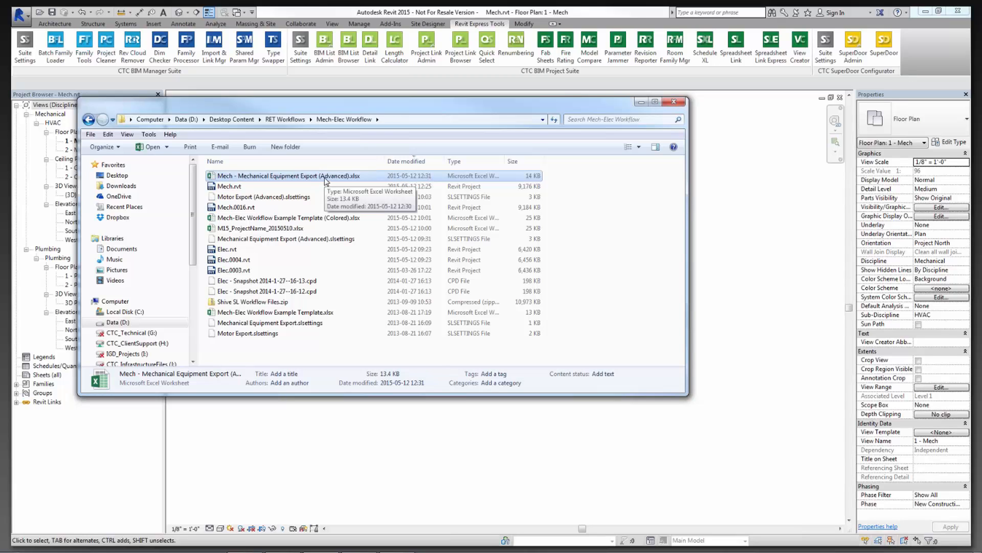
pyautogui.click(769, 194)
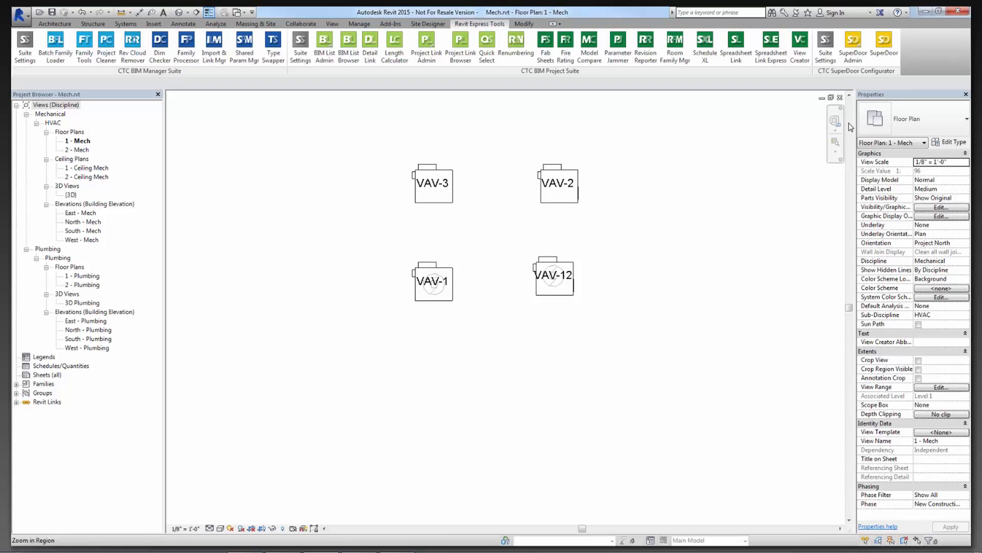
# Close the Mech.rvt floor plan and open the Elec.rvt project.
pyautogui.click(840, 97)
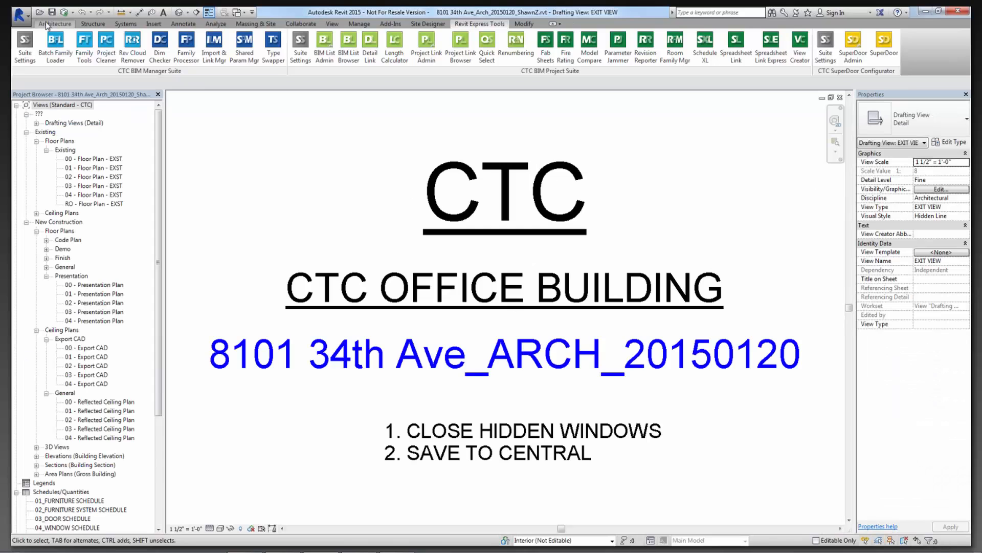
pyautogui.click(40, 13)
pyautogui.doubleClick(399, 223)
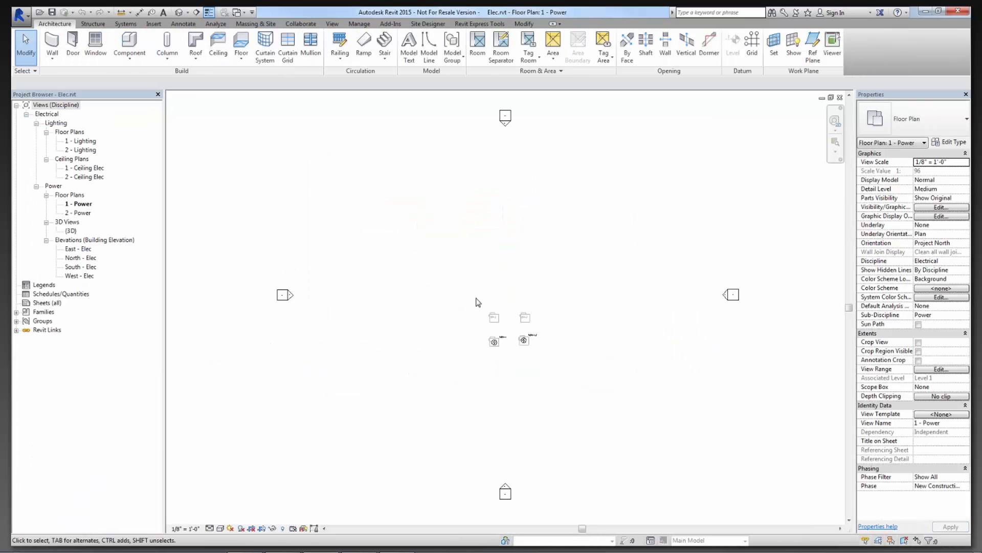
# Copy the motor and its tag from the VAV-1 unit onto the center of the linked VAV-2 unit.
pyautogui.scroll(3, 522, 317)
pyautogui.scroll(3, 558, 366)
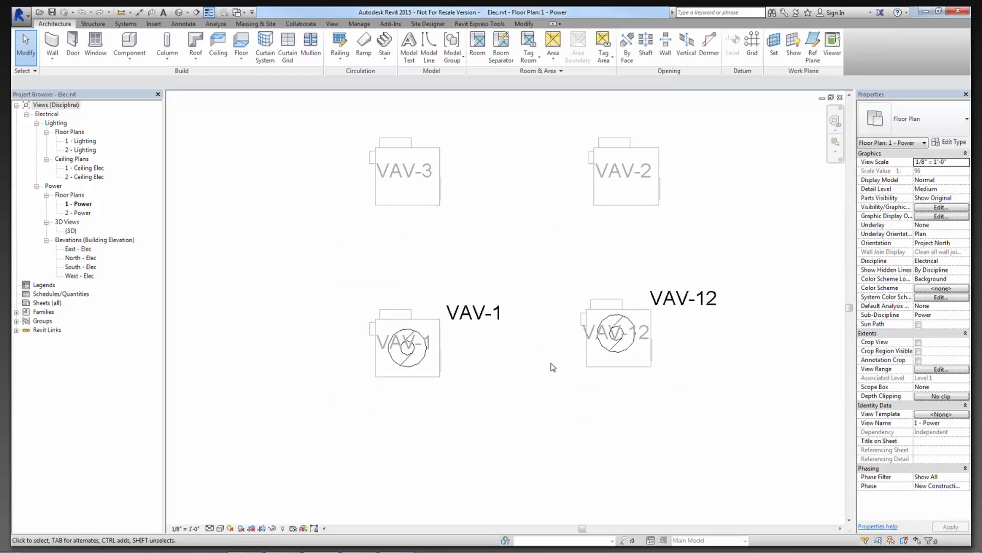
pyautogui.moveTo(553, 367); pyautogui.dragTo(547, 375, button='middle')
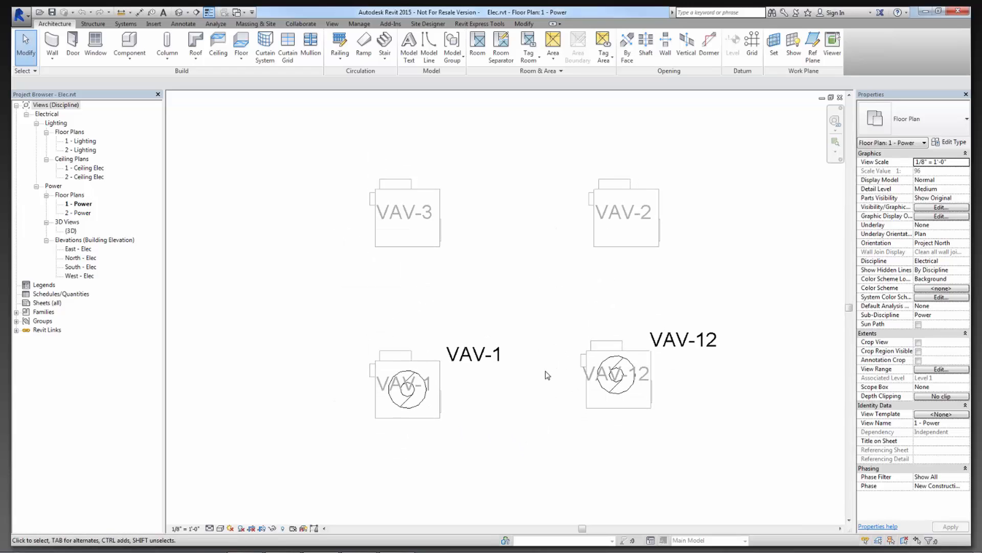
pyautogui.click(423, 402)
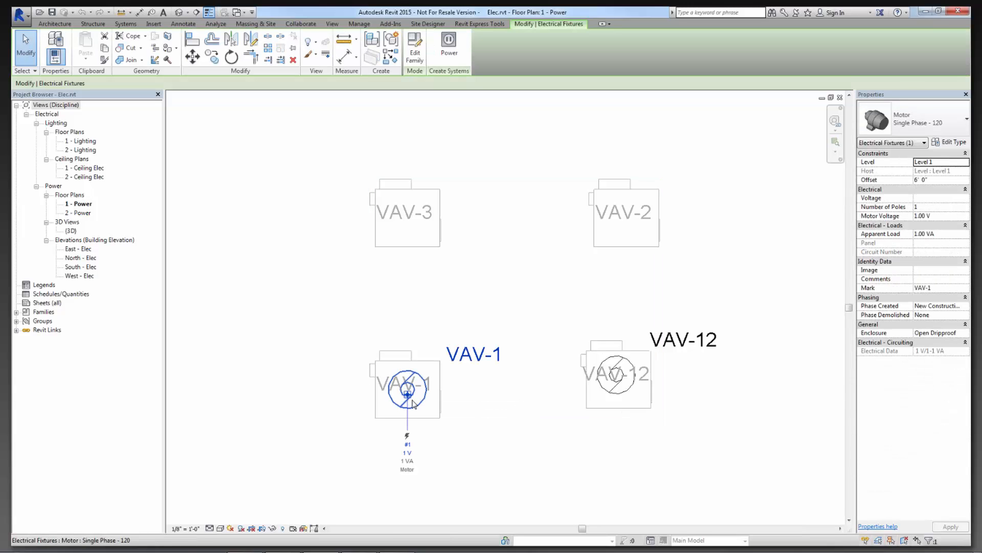
pyautogui.keyDown('ctrl'); pyautogui.click(496, 364); pyautogui.keyUp('ctrl')
pyautogui.press('c')
pyautogui.press('o')
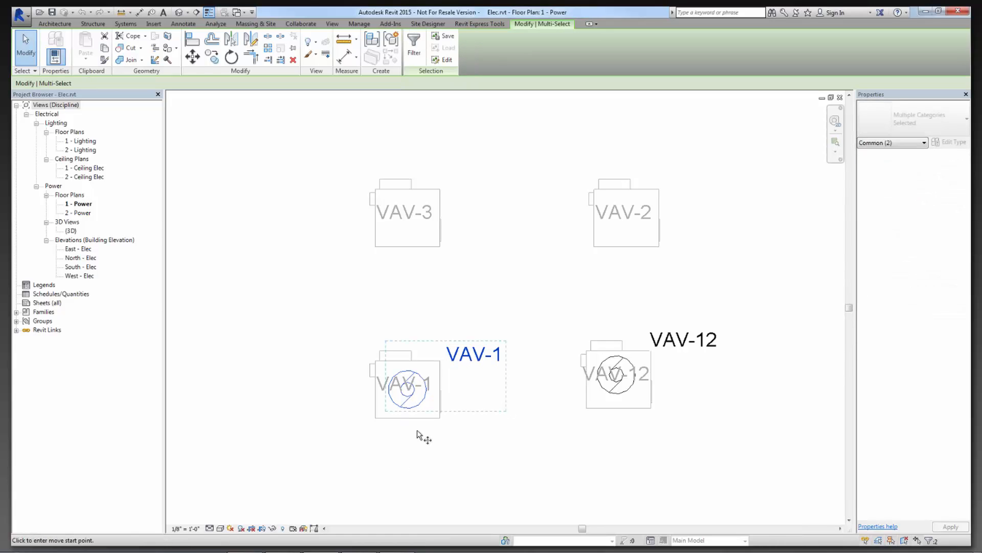
pyautogui.click(408, 389)
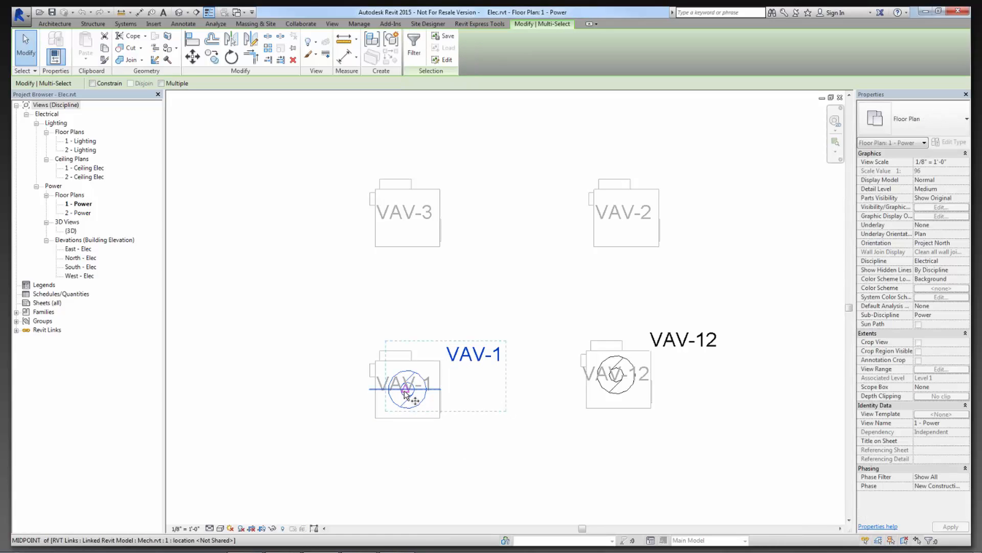
pyautogui.click(624, 218)
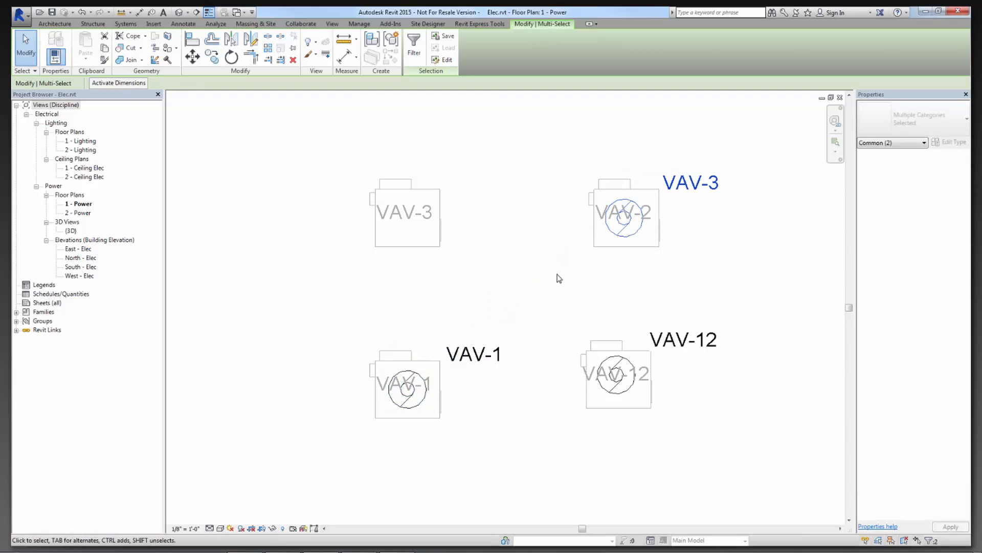
# Copy the motor and tag on the VAV-2 unit onto the linked VAV-3 unit.
pyautogui.press('c')
pyautogui.press('o')
pyautogui.click(624, 219)
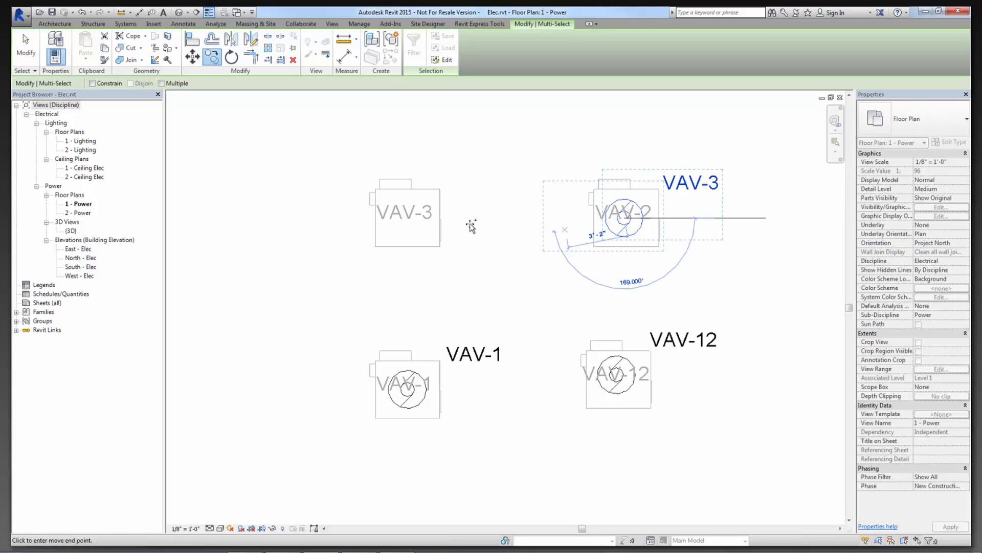
pyautogui.click(408, 224)
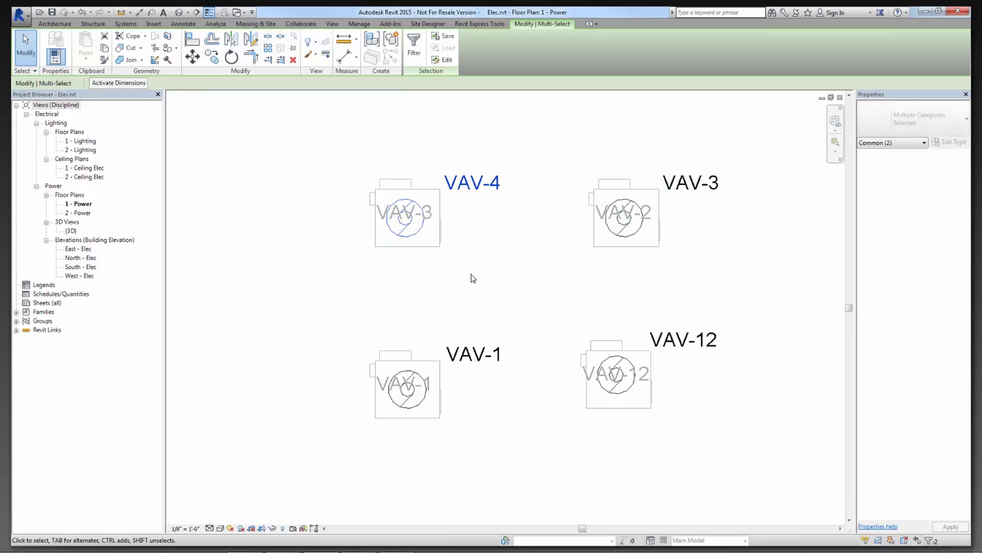
# Set the Mark of the motor on the VAV-2 unit to VAV-2 and of the one on the VAV-3 unit to VAV-3.
pyautogui.click(698, 189)
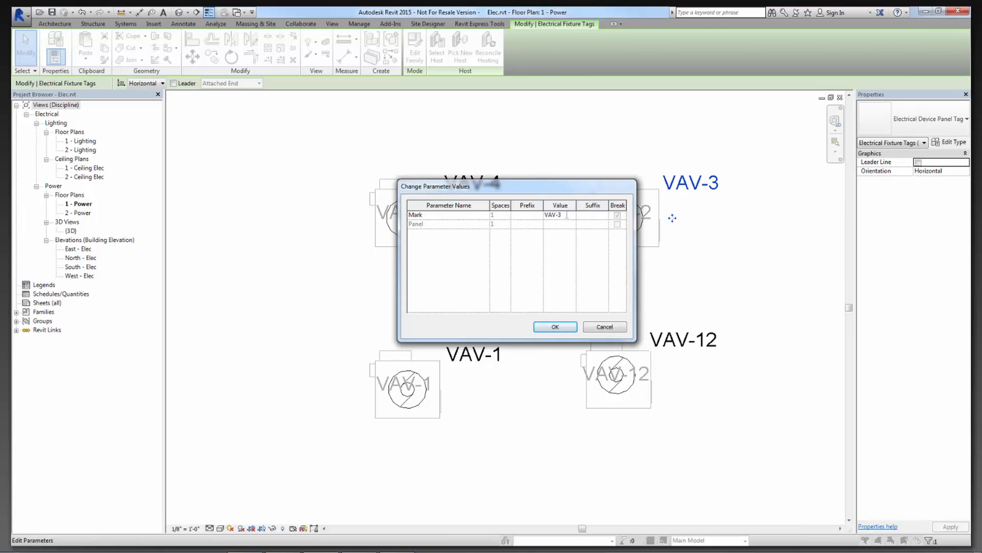
pyautogui.click(556, 327)
pyautogui.click(461, 185)
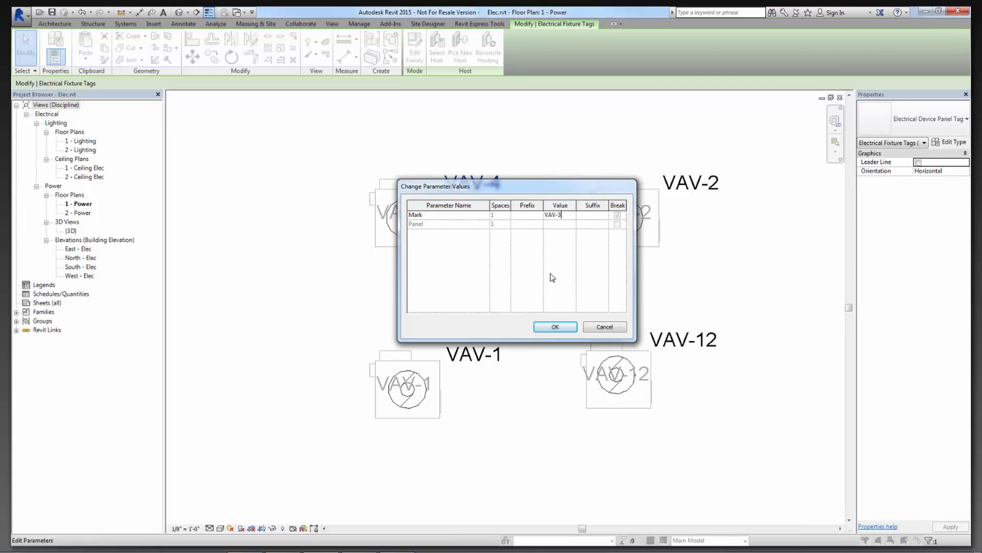
pyautogui.write('3')
pyautogui.click(555, 327)
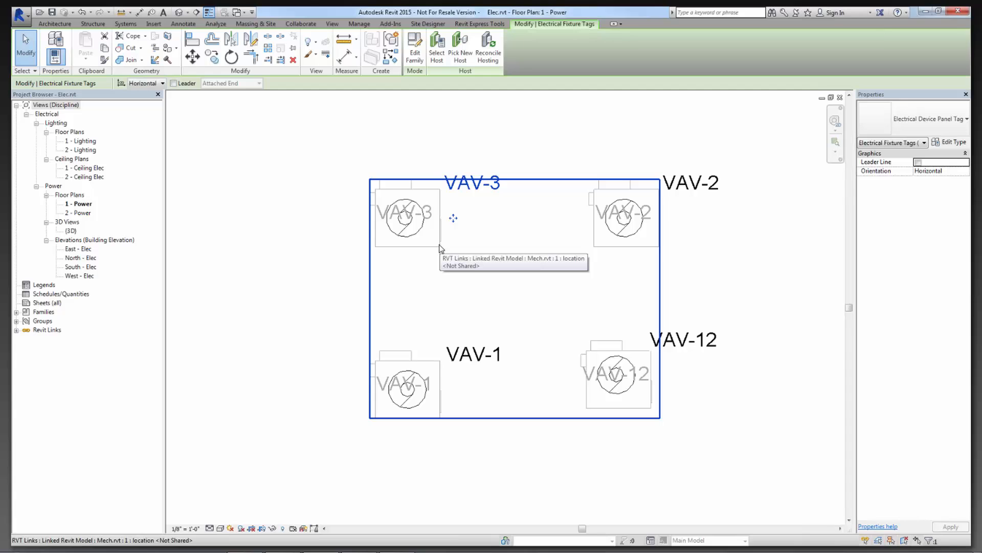
pyautogui.click(490, 134)
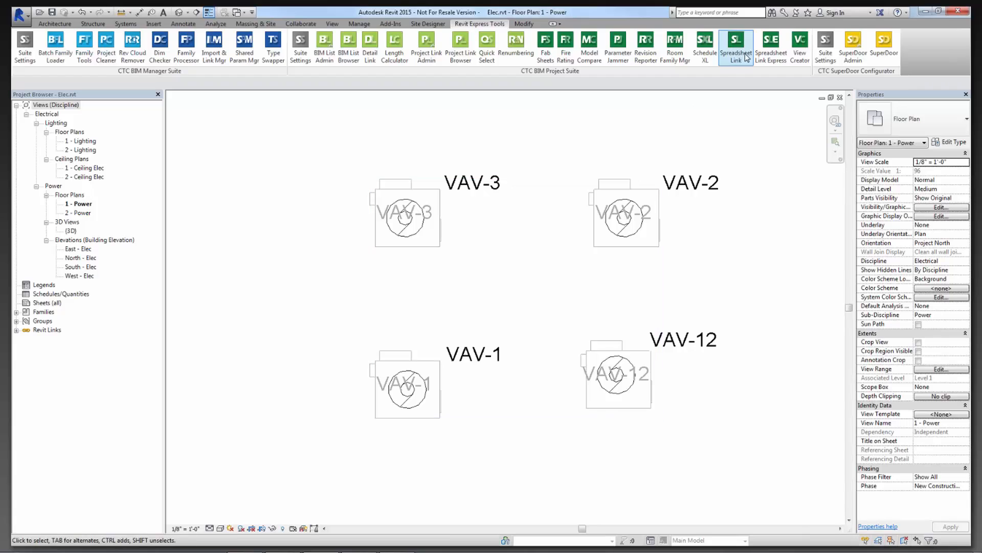
# Examine the electrical properties of the motors on the VAV-3, VAV-2 and VAV-12 units.
pyautogui.click(407, 221)
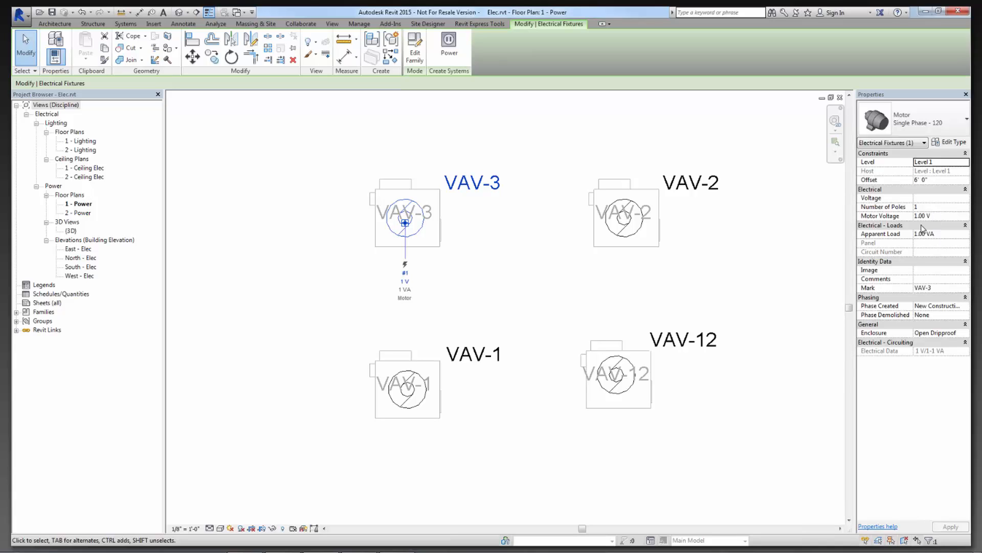
pyautogui.click(624, 223)
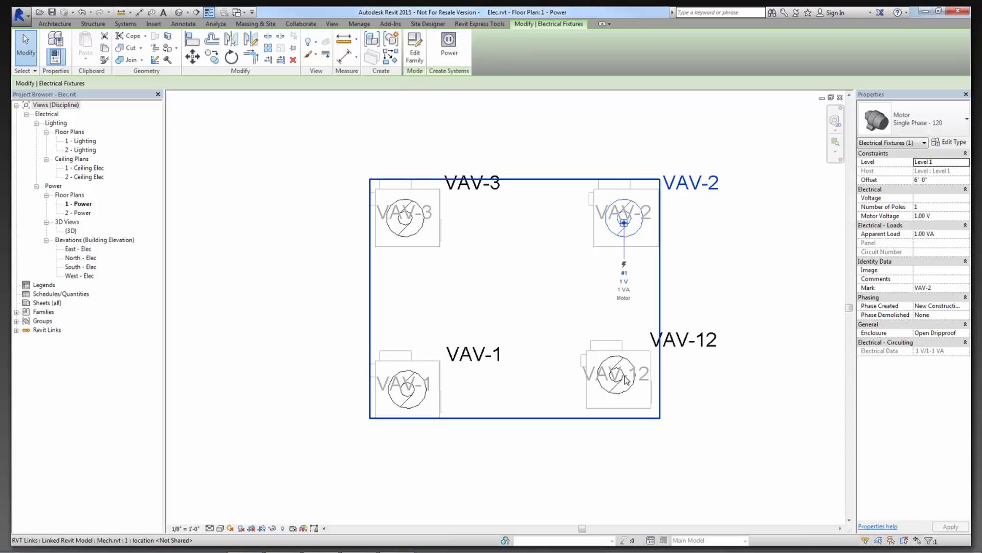
pyautogui.click(626, 391)
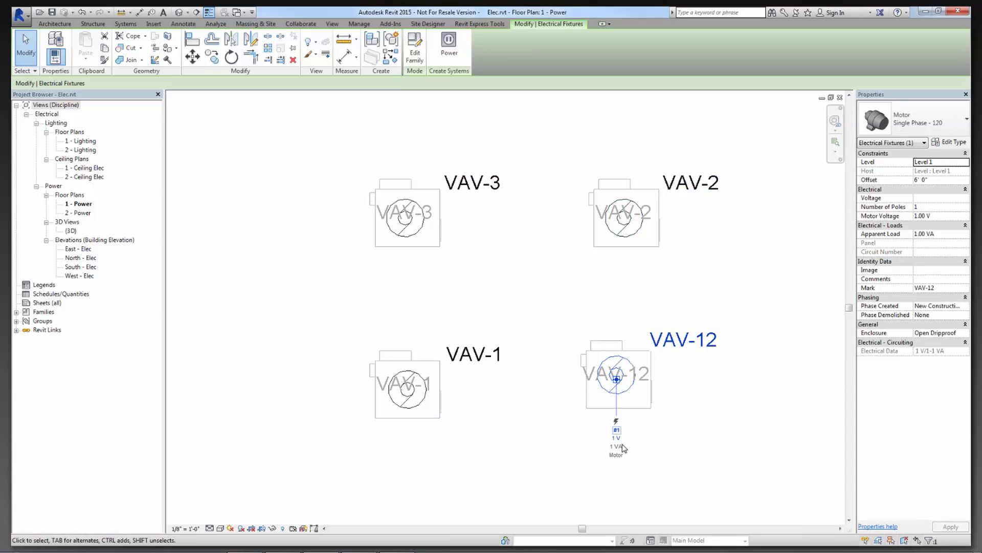
pyautogui.click(716, 400)
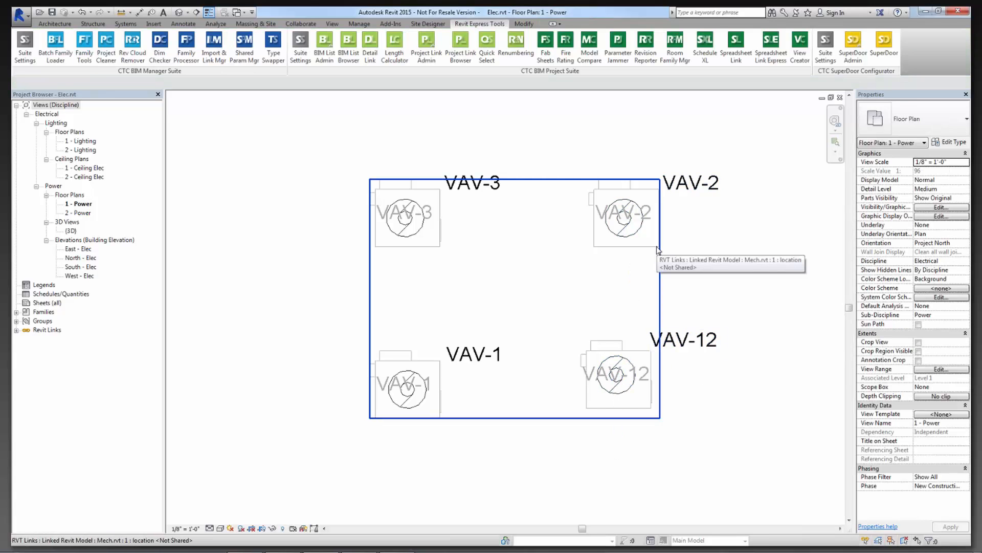
# Compare the voltage, number of poles and apparent load of the linked VAV-2 and VAV-3 units with those of their motors.
pyautogui.press('Tab')
pyautogui.click(658, 249)
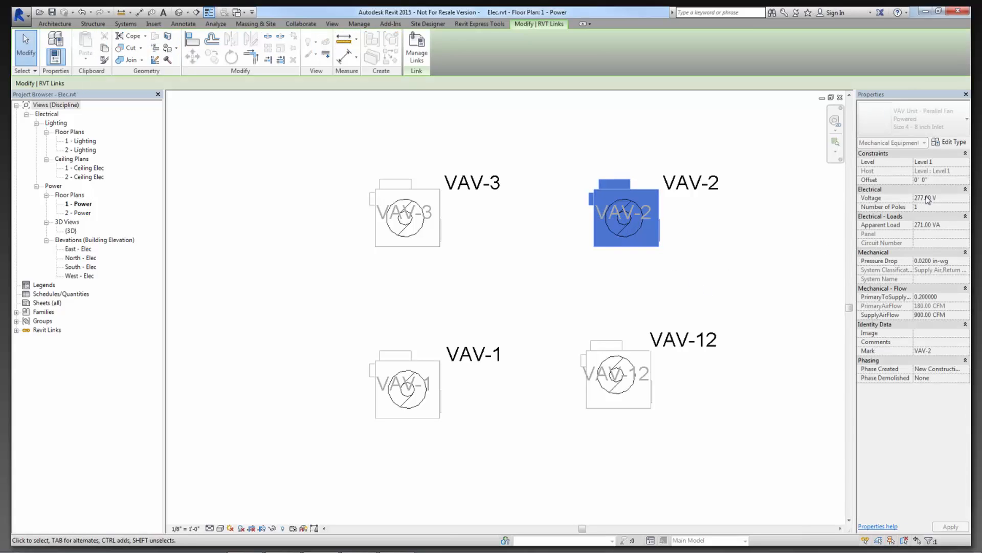
pyautogui.press('Escape')
pyautogui.click(636, 234)
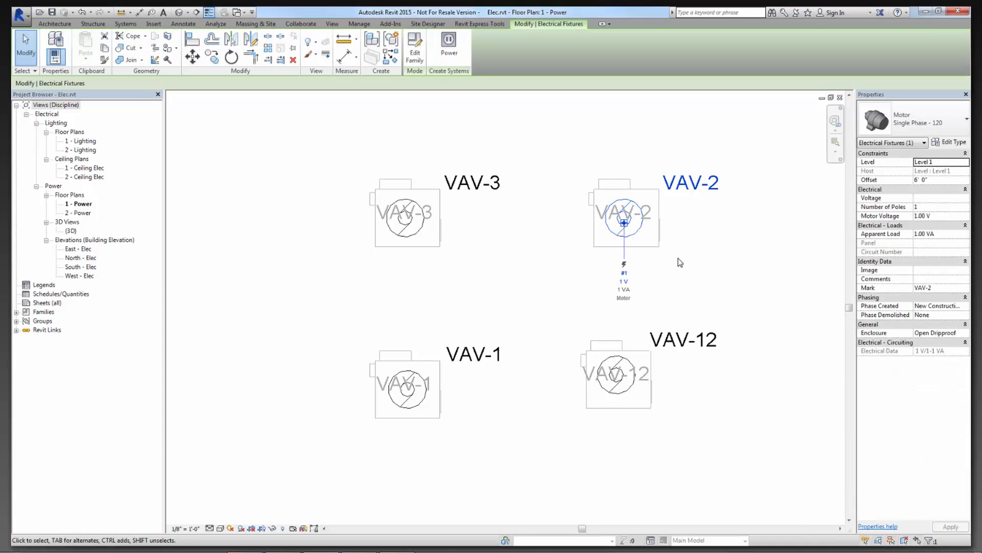
pyautogui.press('Tab')
pyautogui.click(431, 249)
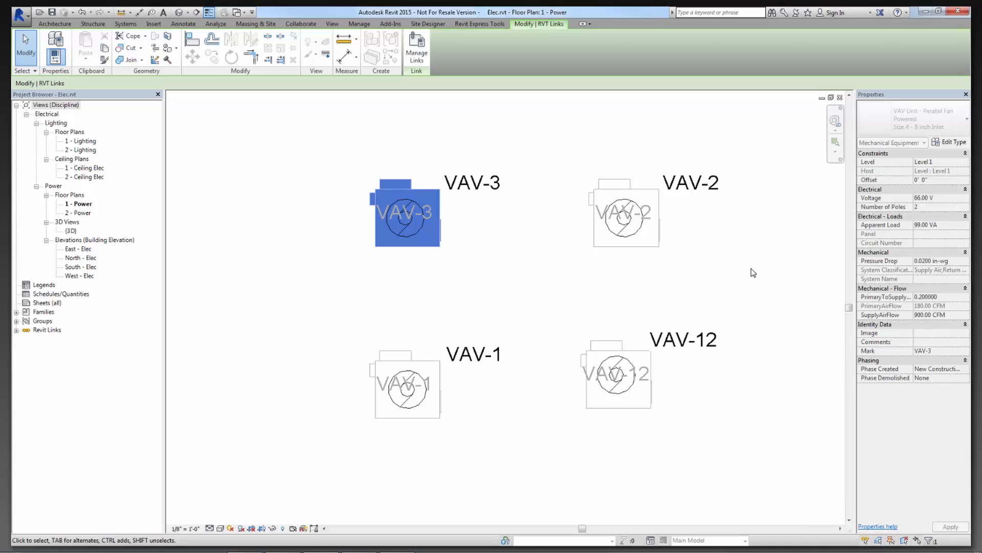
pyautogui.click(413, 232)
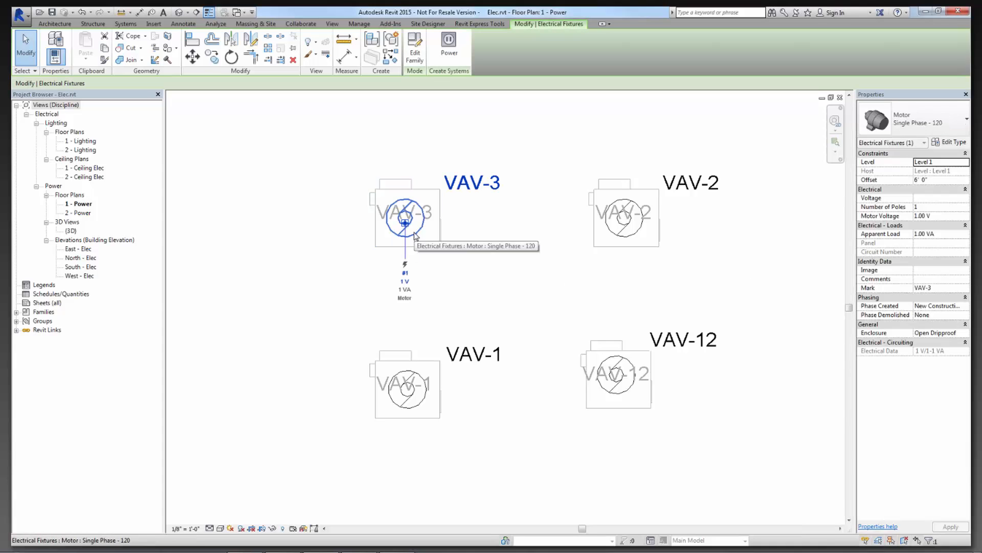
pyautogui.click(698, 287)
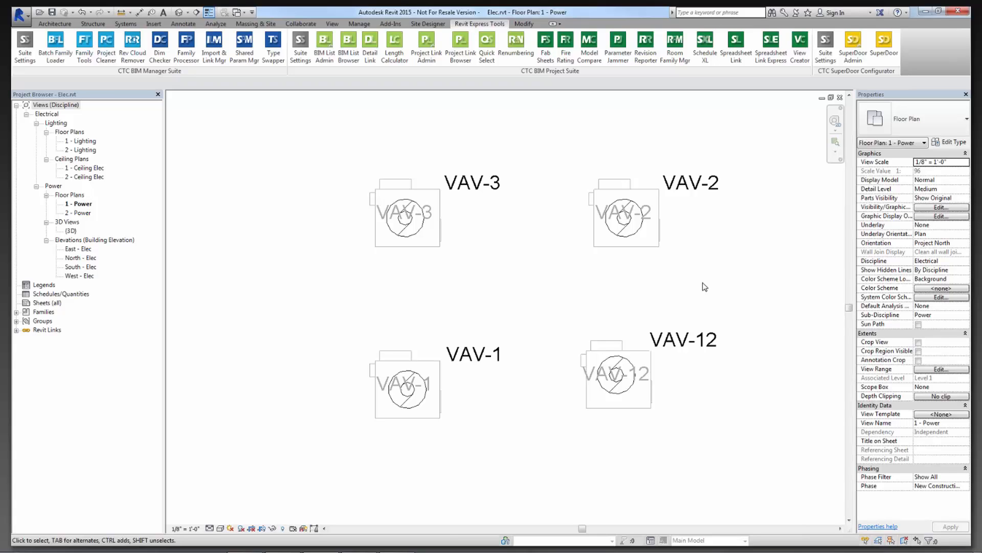
# Load the settings file Motor Export (Advanced).slsettings into Spreadsheet Link and arrange the spreadsheet window so all its columns show.
pyautogui.click(733, 59)
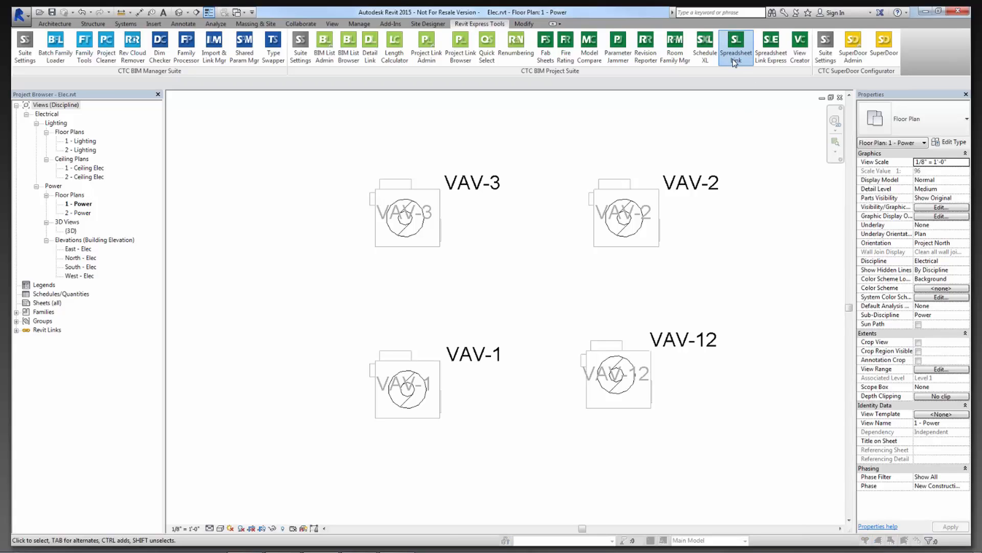
pyautogui.click(708, 137)
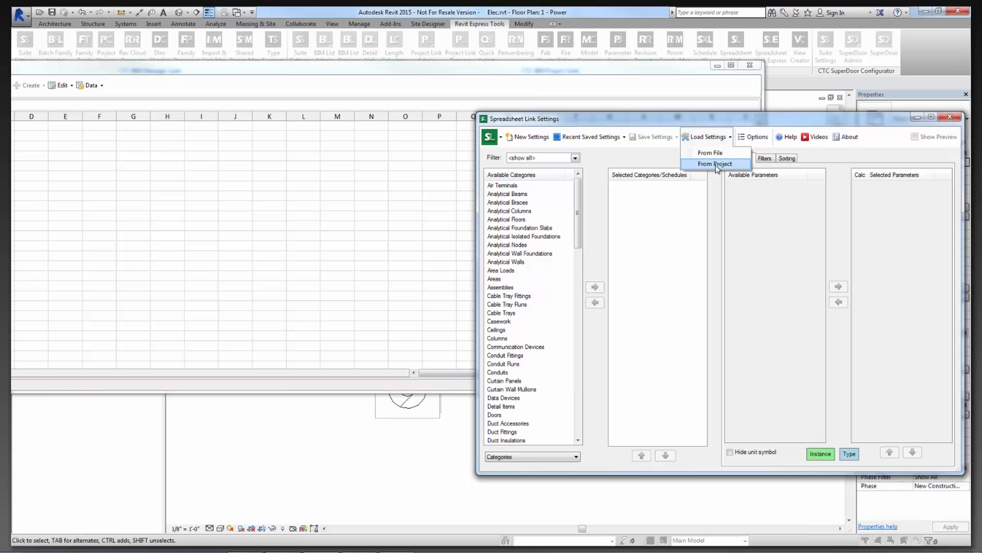
pyautogui.click(715, 153)
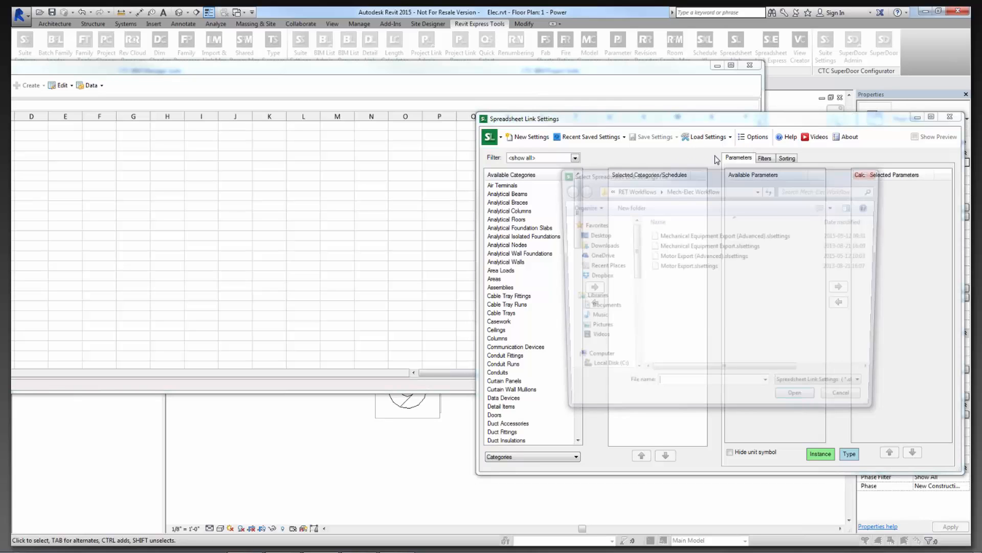
pyautogui.click(714, 258)
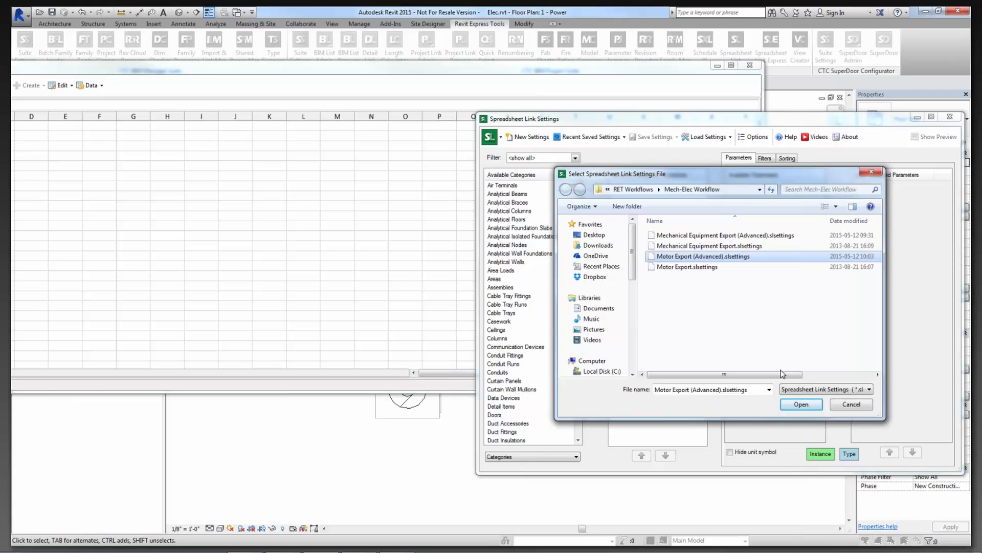
pyautogui.click(801, 404)
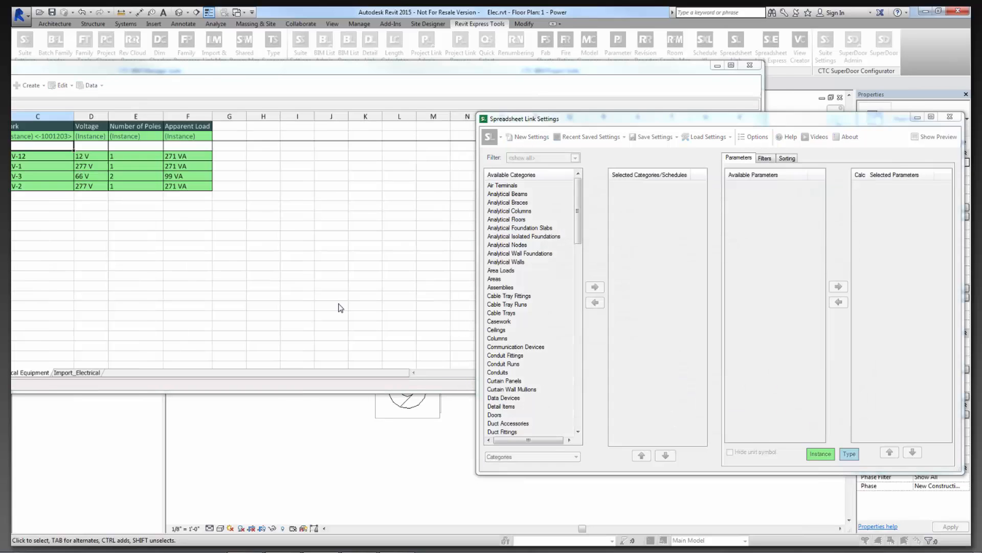
pyautogui.moveTo(257, 61); pyautogui.dragTo(434, 48)
pyautogui.moveTo(938, 194); pyautogui.dragTo(606, 233)
# Compare the order of the Marks on the Electrical Fixtures worksheet with those on the Mechanical Equipment worksheet.
pyautogui.click(200, 143)
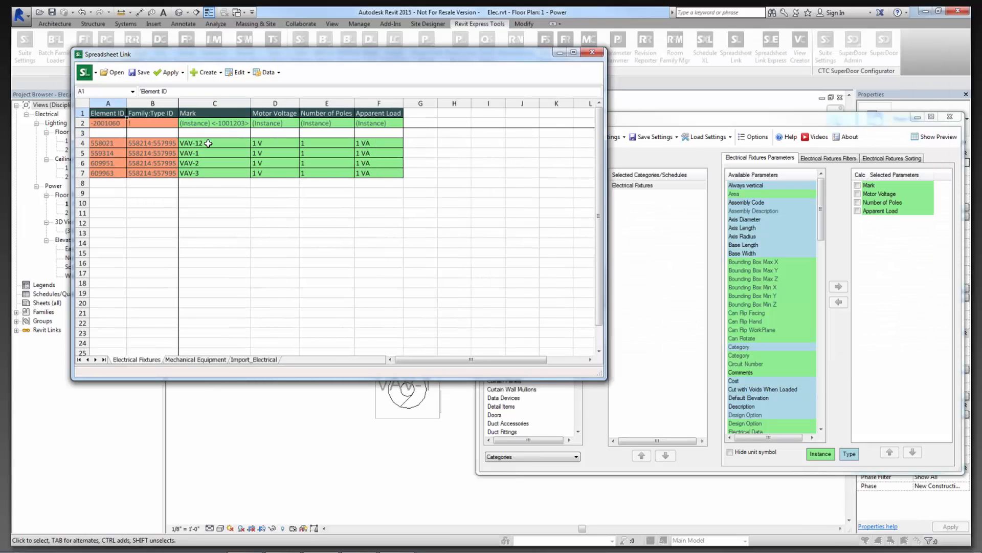
pyautogui.click(211, 153)
pyautogui.click(211, 162)
pyautogui.click(211, 172)
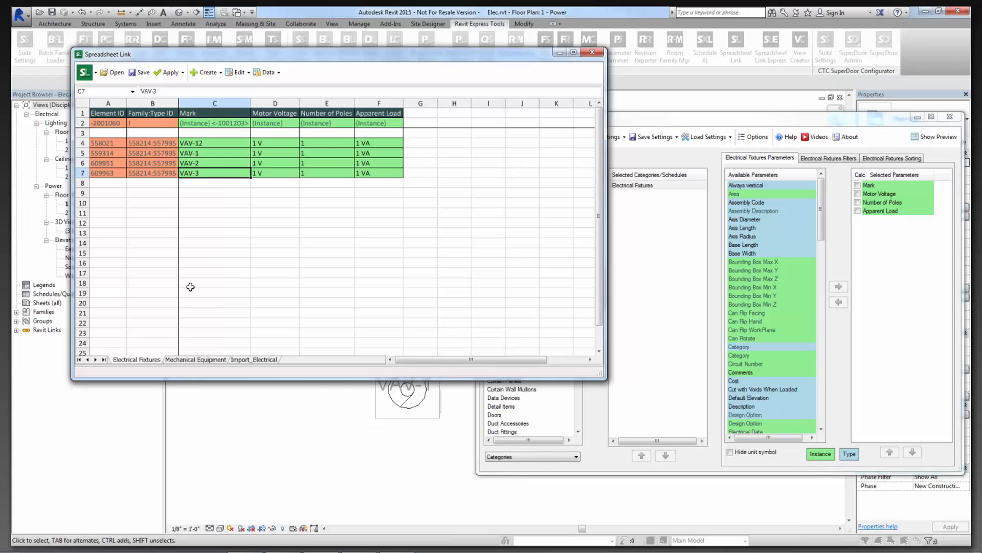
pyautogui.click(198, 360)
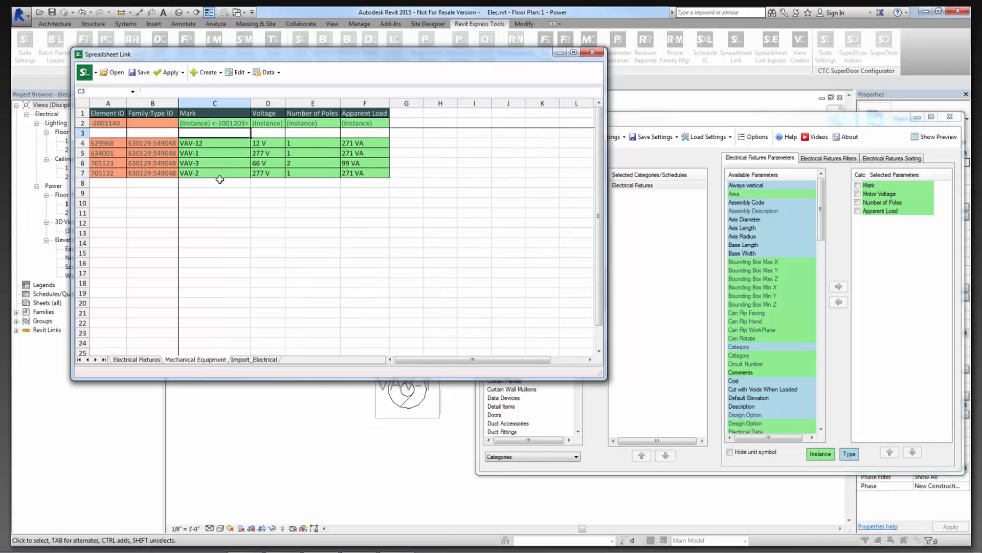
pyautogui.click(220, 145)
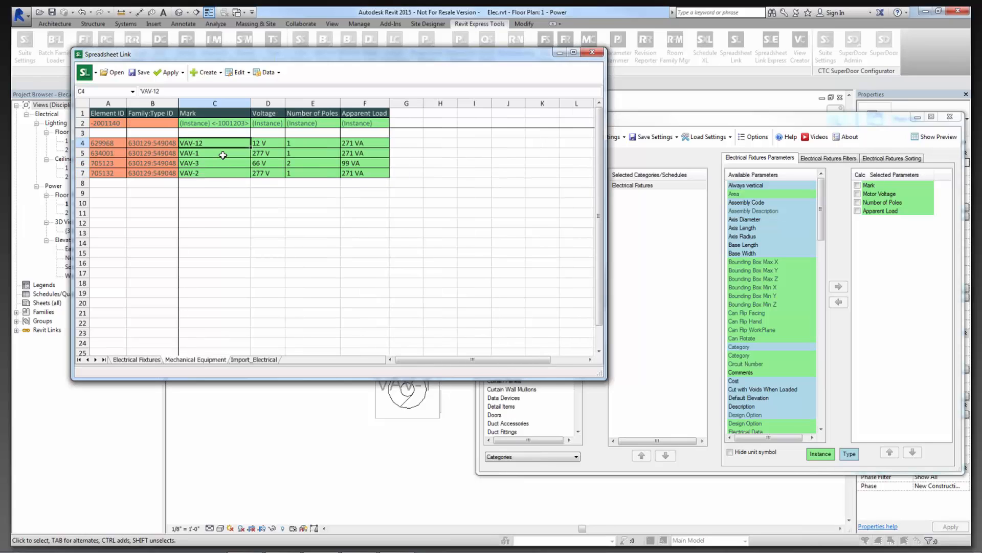
pyautogui.click(224, 165)
pyautogui.click(225, 172)
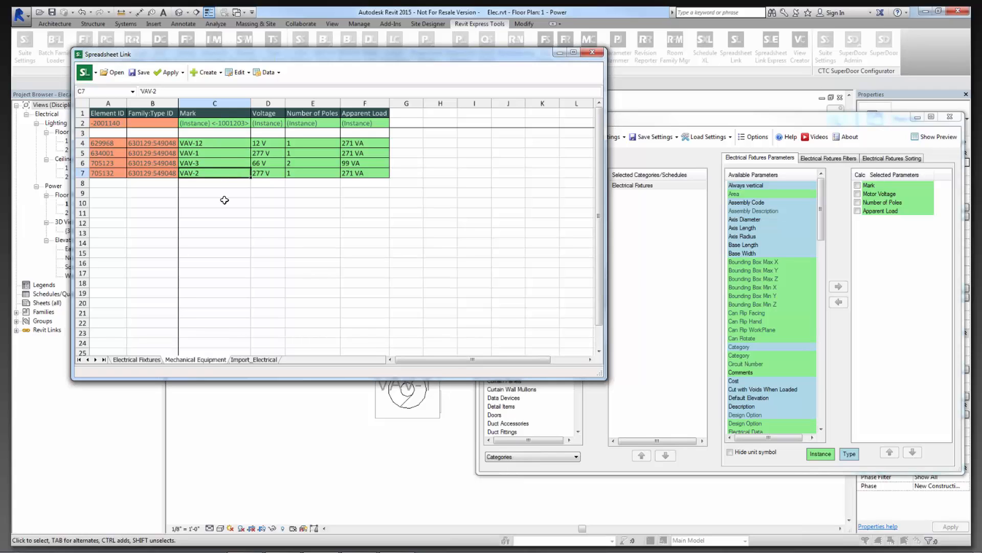
pyautogui.click(203, 165)
pyautogui.click(208, 172)
pyautogui.click(209, 166)
pyautogui.click(209, 173)
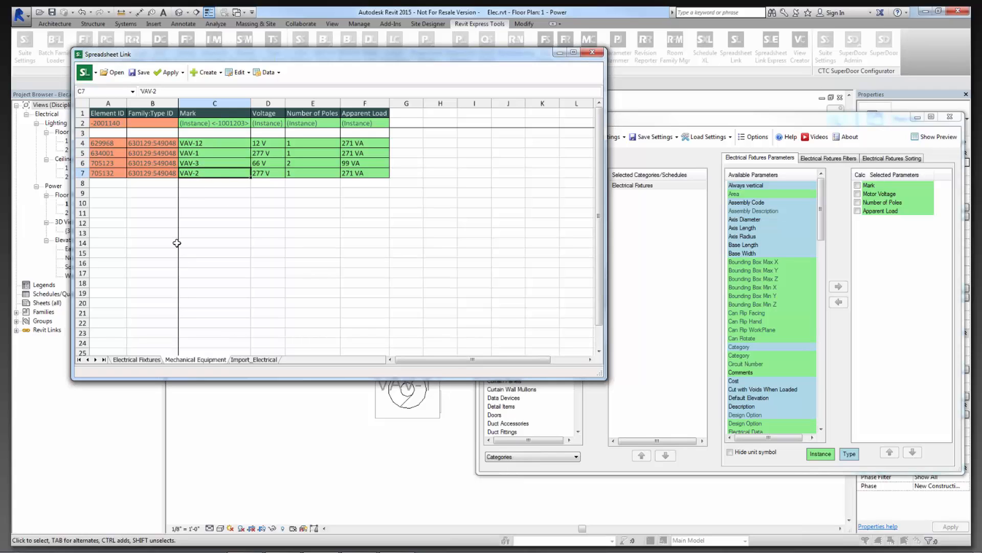
# Review the motor rows on the Electrical Fixtures worksheet and the voltage, poles and load values on the Mechanical Equipment worksheet.
pyautogui.click(146, 361)
pyautogui.click(213, 164)
pyautogui.click(214, 174)
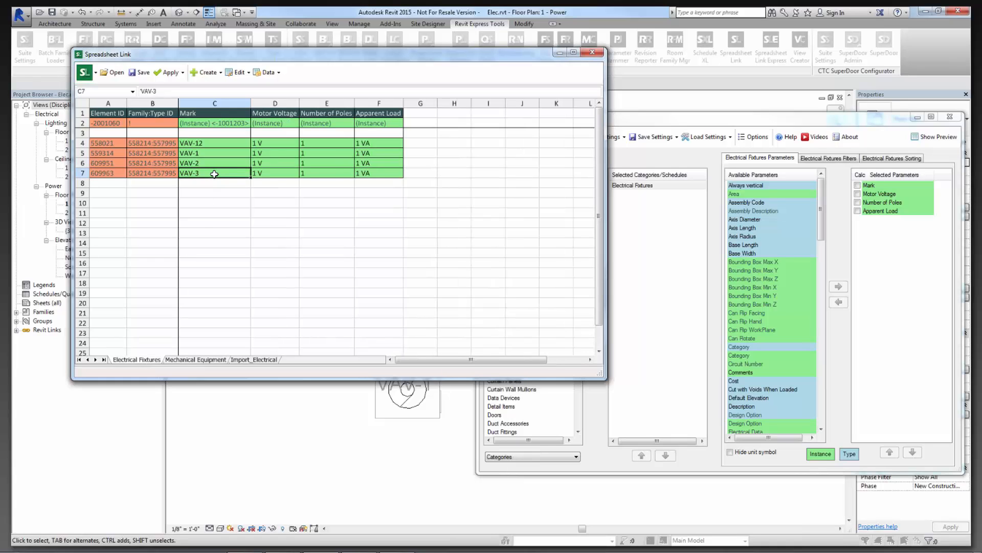
pyautogui.click(216, 166)
pyautogui.moveTo(217, 183); pyautogui.dragTo(217, 190)
pyautogui.click(217, 171)
pyautogui.click(217, 143)
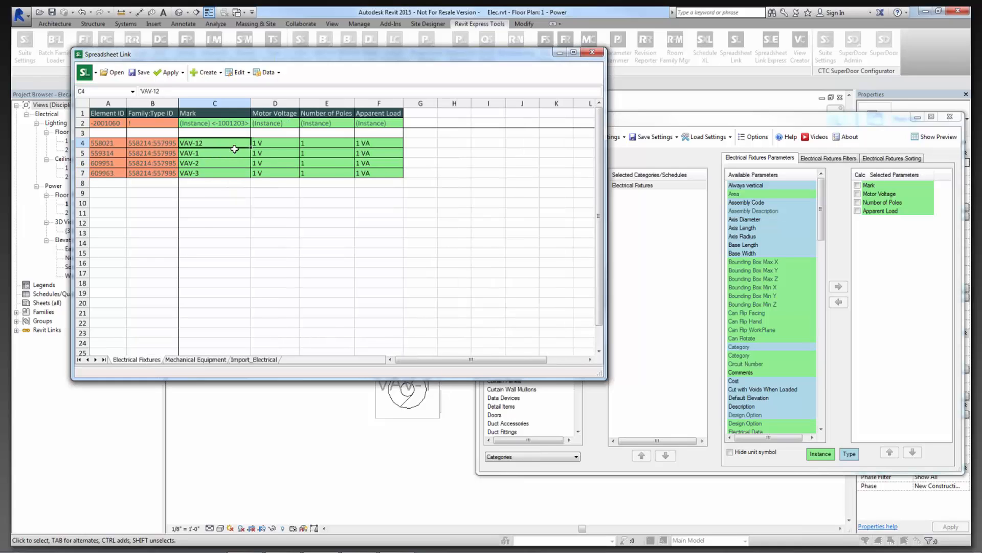
pyautogui.moveTo(234, 149); pyautogui.dragTo(373, 177)
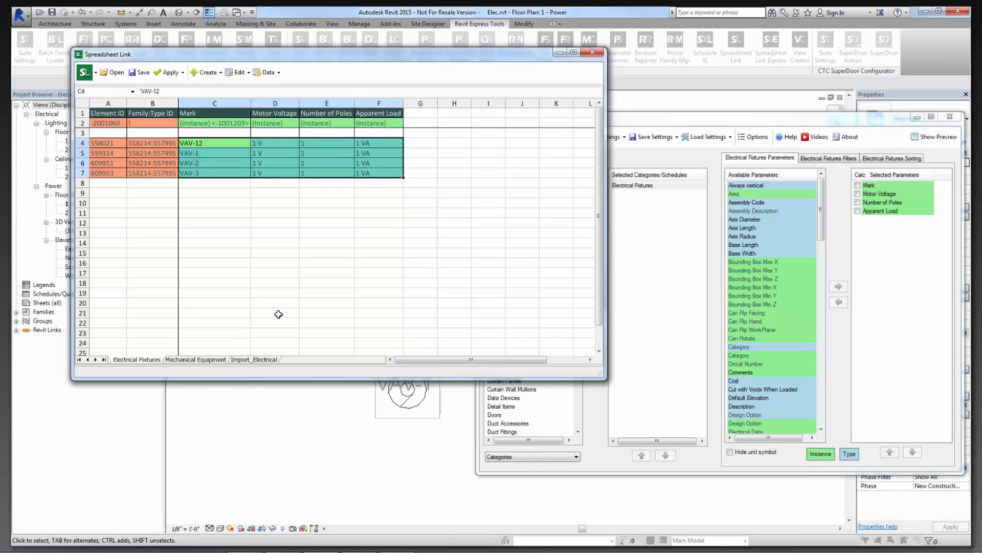
pyautogui.click(195, 359)
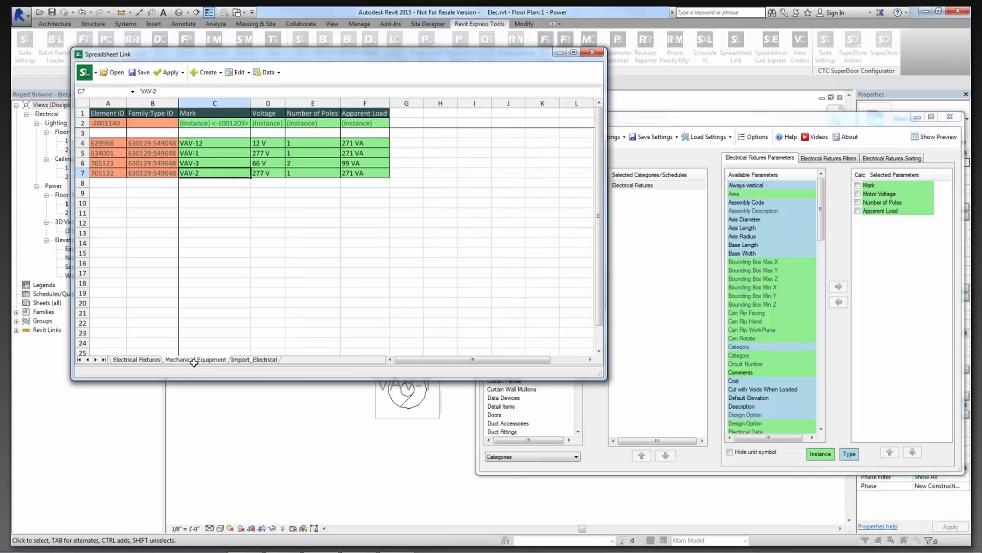
pyautogui.moveTo(260, 144); pyautogui.dragTo(353, 172)
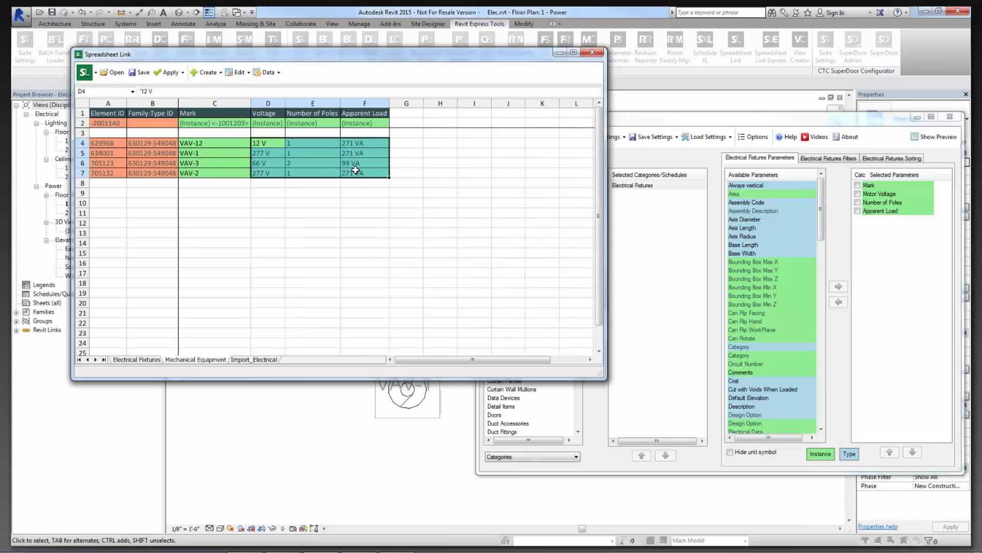
# Examine the Mark, Motor Voltage, Number of Poles and Apparent Load values and their lookup formulas on the Import_Electrical worksheet.
pyautogui.click(253, 359)
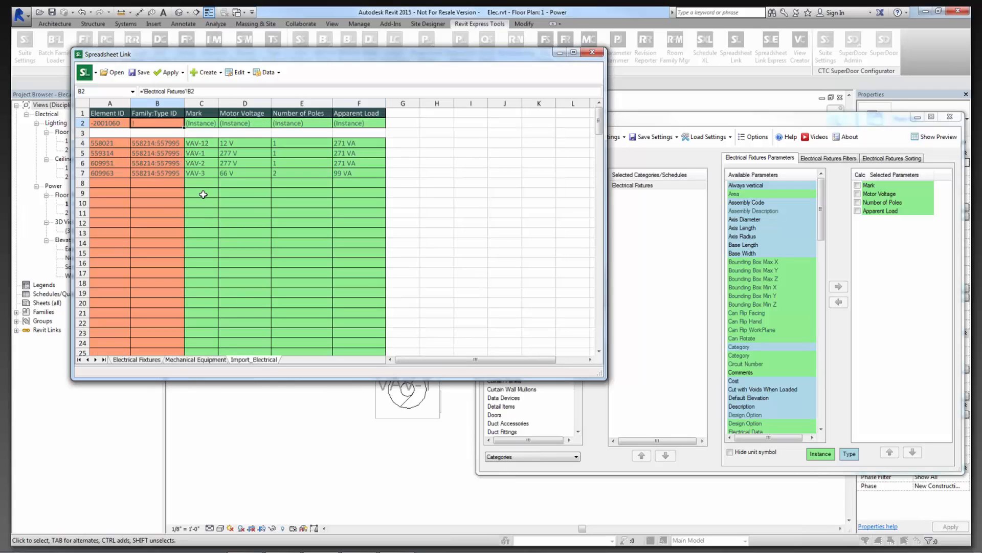
pyautogui.moveTo(200, 142); pyautogui.dragTo(234, 173)
pyautogui.click(208, 152)
pyautogui.moveTo(279, 143); pyautogui.dragTo(286, 174)
pyautogui.moveTo(357, 141); pyautogui.dragTo(344, 174)
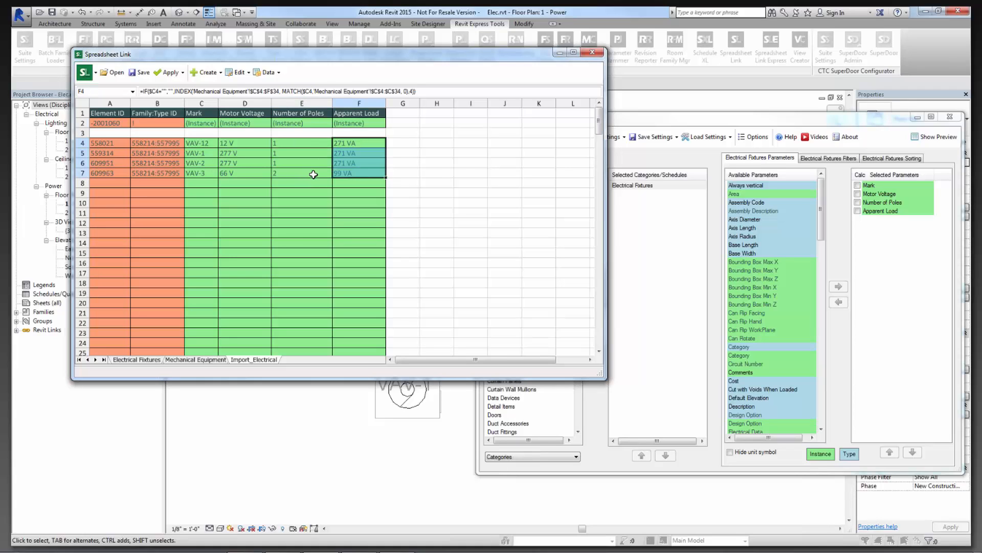
pyautogui.click(339, 175)
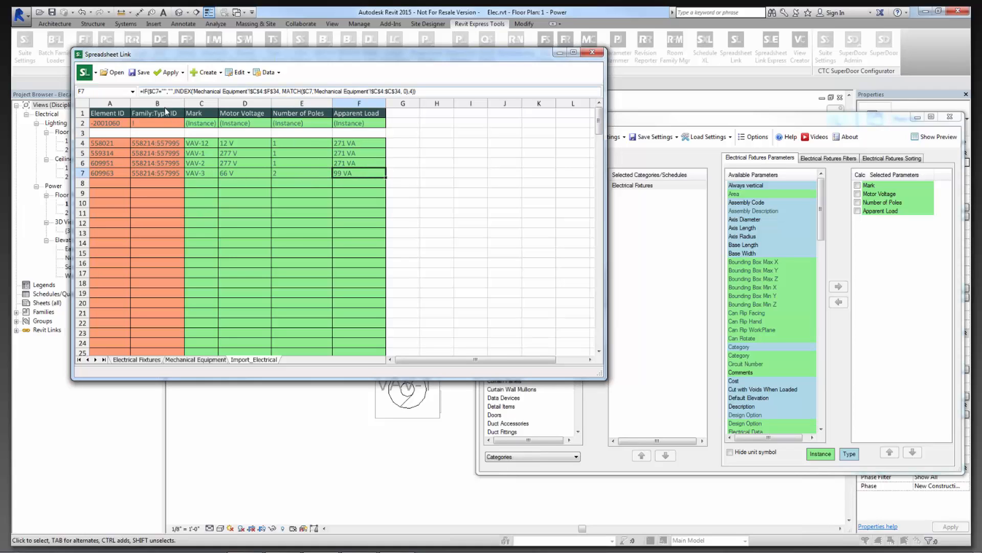
# Apply only the active Import_Electrical worksheet to the Revit project and close Spreadsheet Link without saving the settings.
pyautogui.click(171, 72)
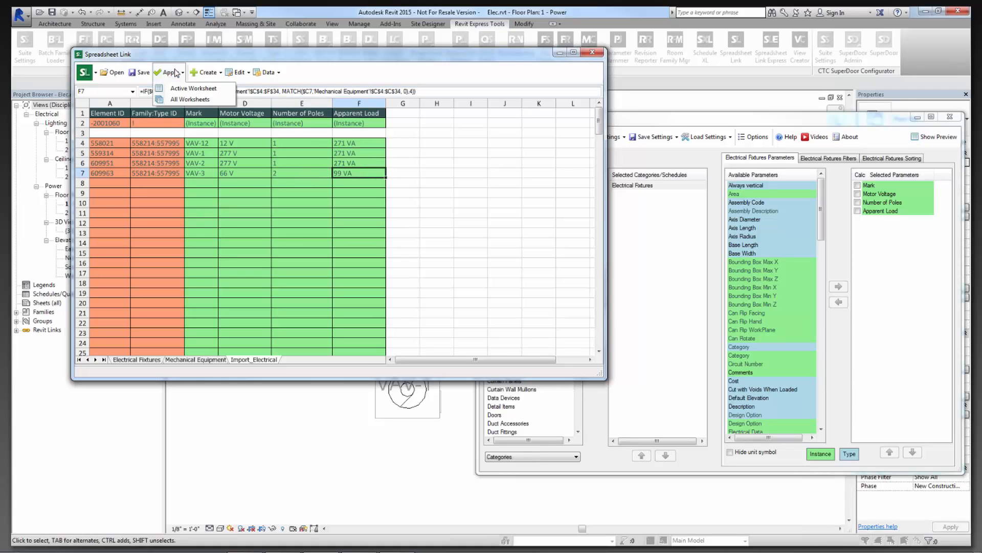
pyautogui.click(196, 88)
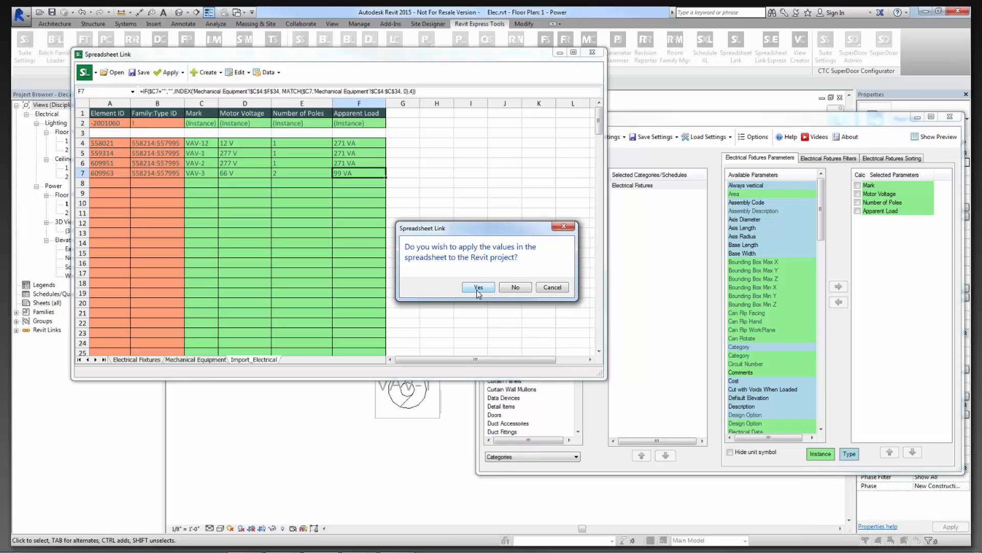
pyautogui.click(477, 287)
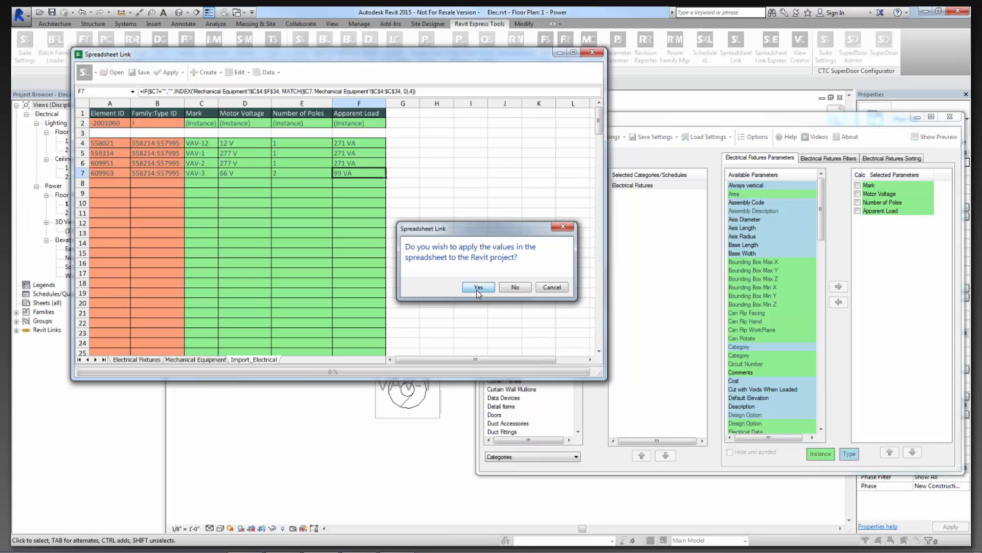
pyautogui.click(561, 321)
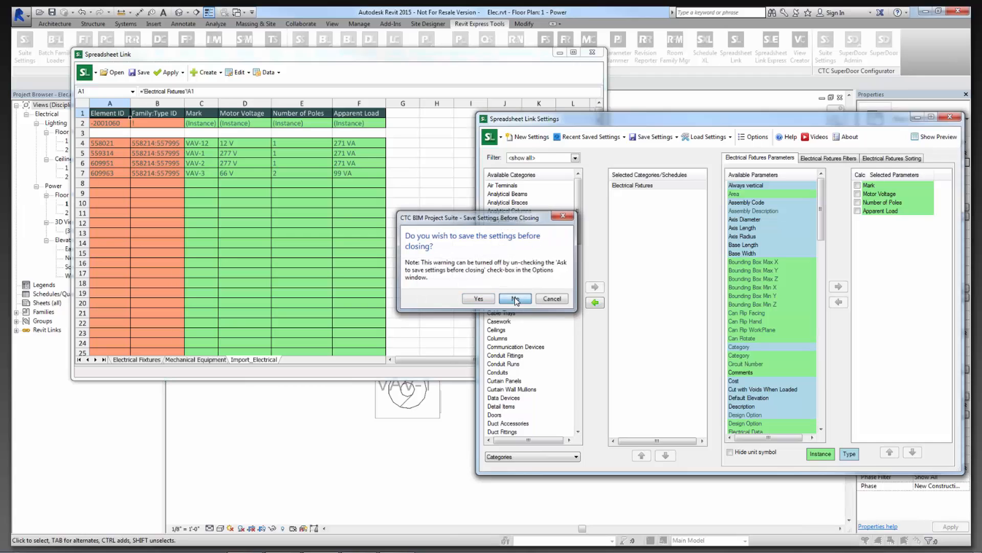
pyautogui.click(515, 299)
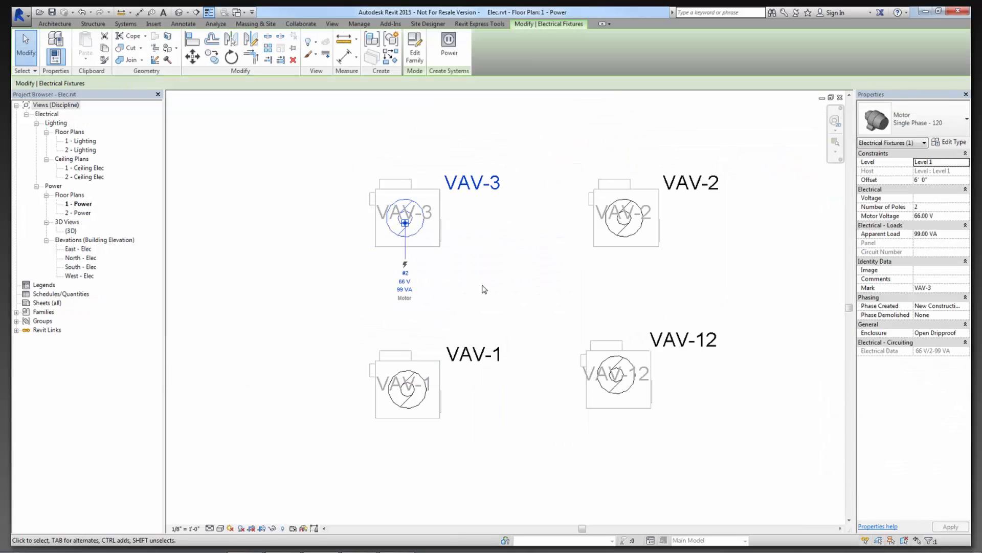
# Compare the electrical properties of the VAV-3 motor with those of the linked VAV-3 unit.
pyautogui.press('Tab')
pyautogui.click(425, 246)
pyautogui.click(472, 280)
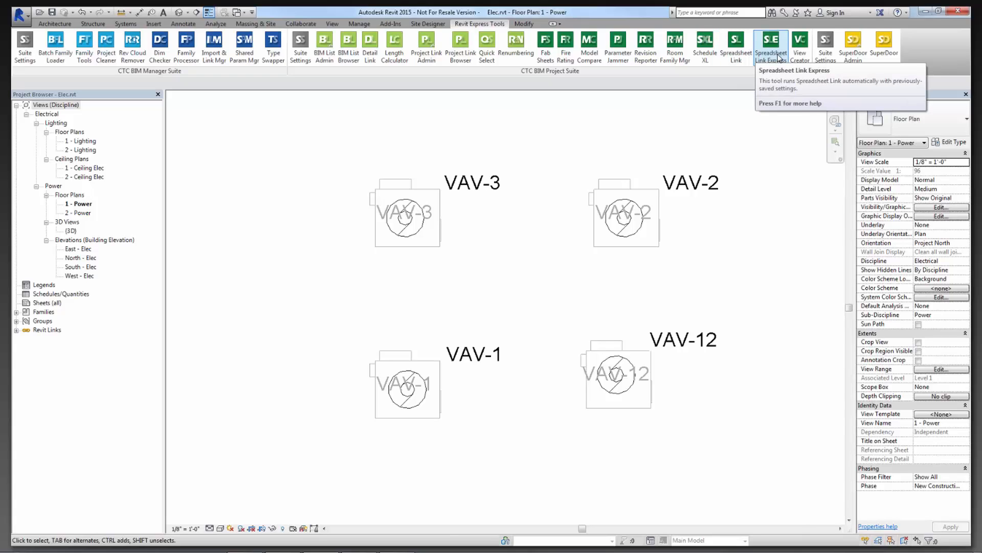
# Set the VAV-3 motor's Motor Voltage to 1 V, Number of Poles to 1 and Apparent Load to 1 VA.
pyautogui.click(779, 57)
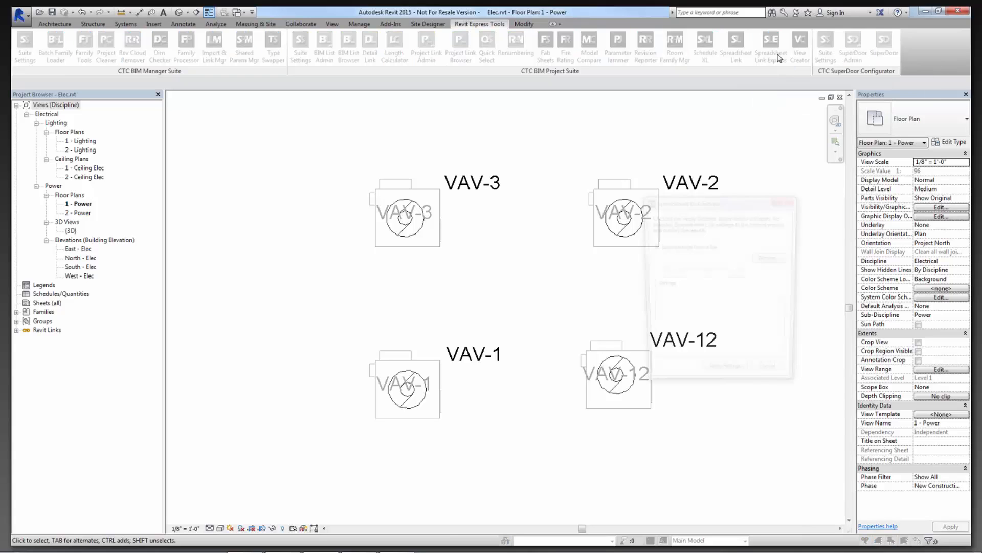
pyautogui.click(772, 377)
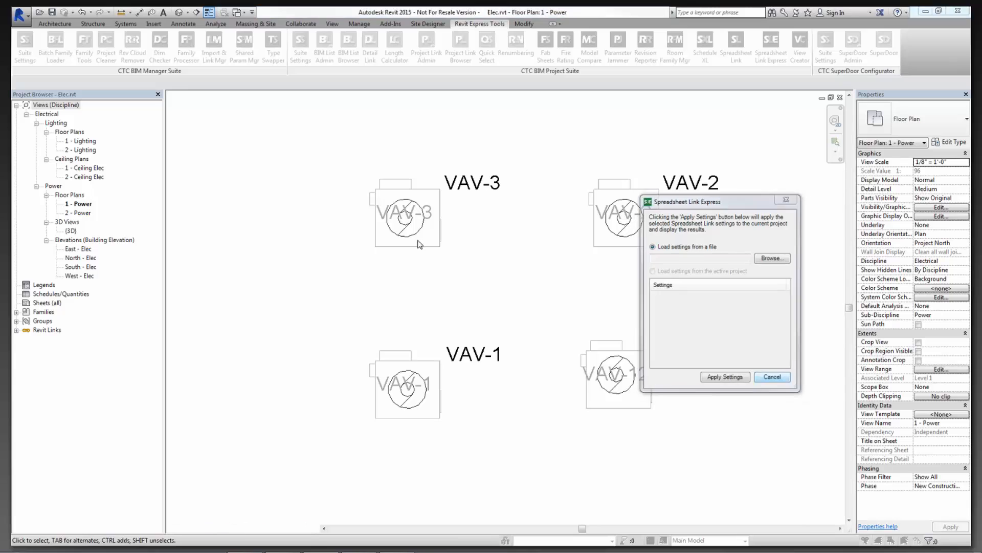
pyautogui.click(417, 239)
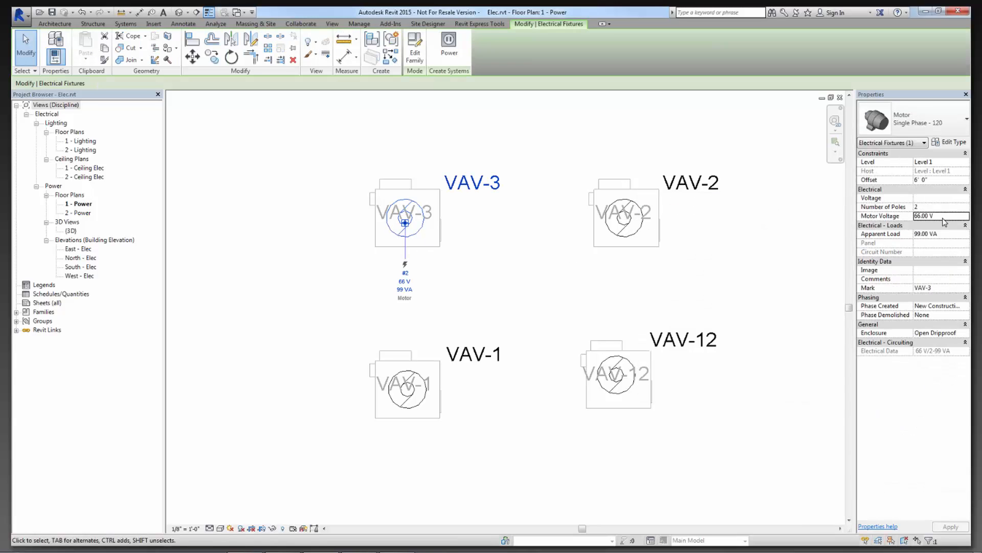
pyautogui.click(928, 216)
pyautogui.write('1')
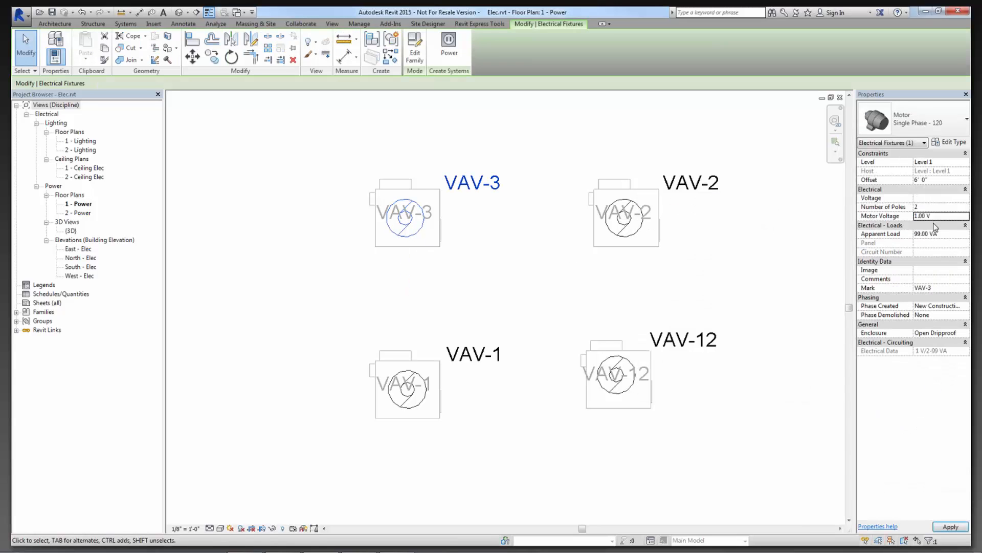
pyautogui.click(945, 234)
pyautogui.write('1')
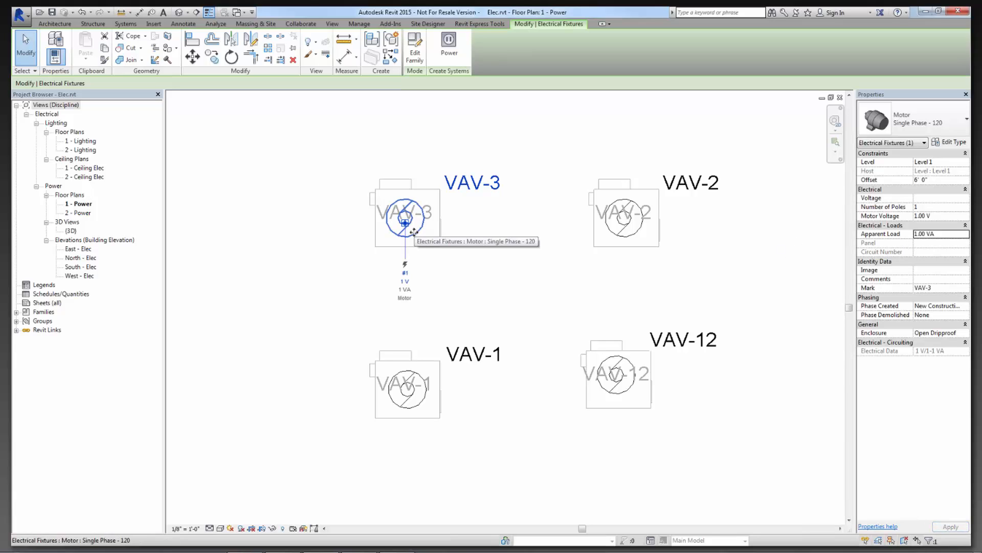
# Apply the settings file Motor Export (Advanced).slsettings to the project with Spreadsheet Link Express and dismiss the import summary.
pyautogui.click(480, 25)
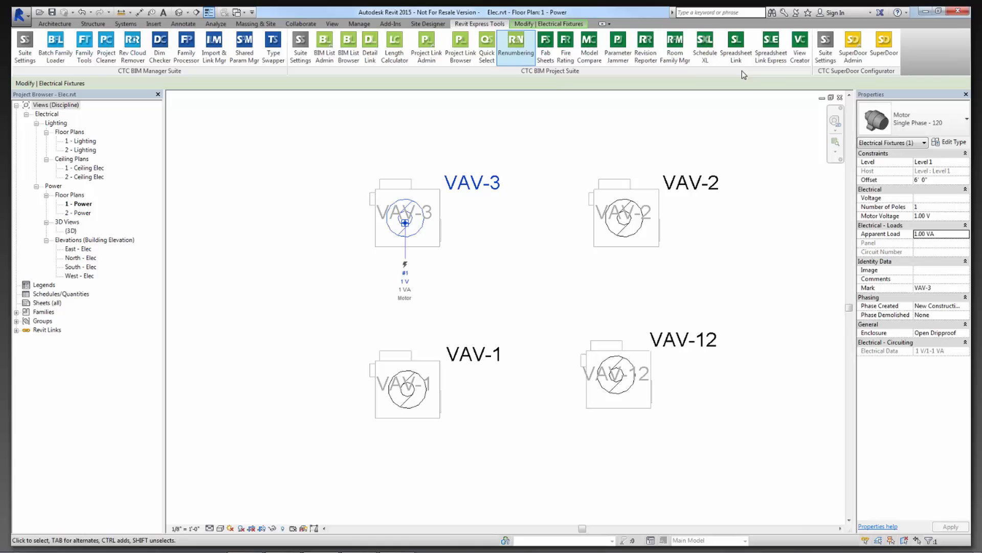
pyautogui.click(772, 46)
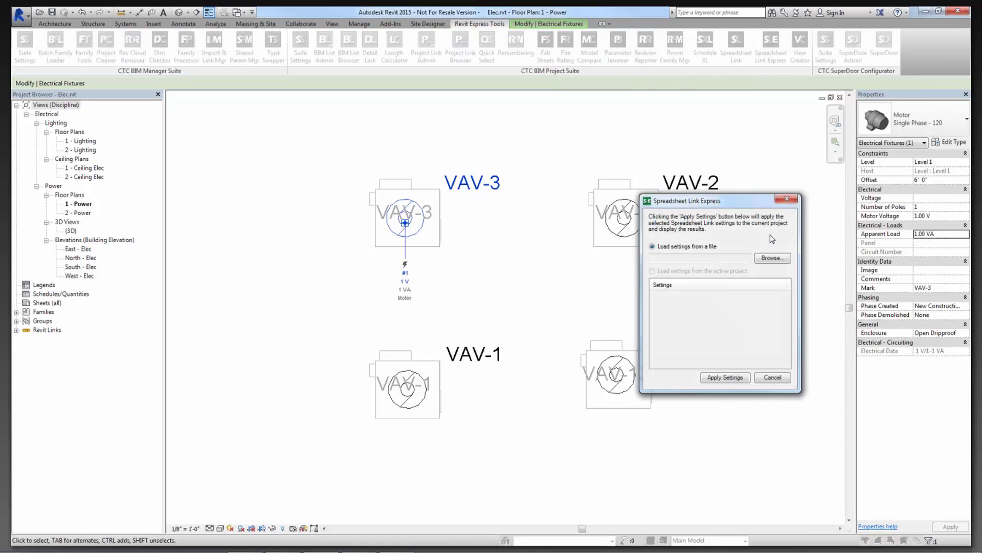
pyautogui.click(772, 258)
pyautogui.click(686, 257)
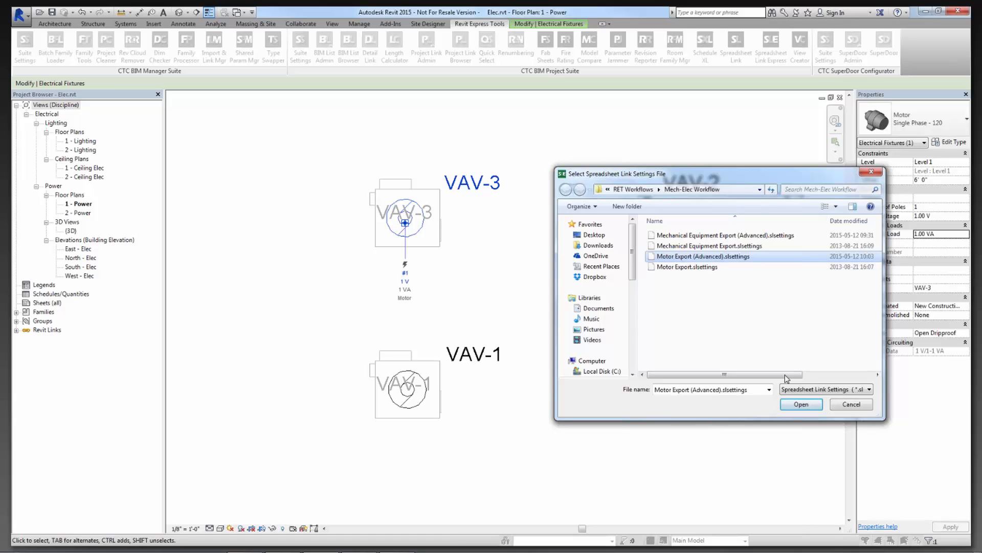
pyautogui.click(797, 406)
pyautogui.click(723, 380)
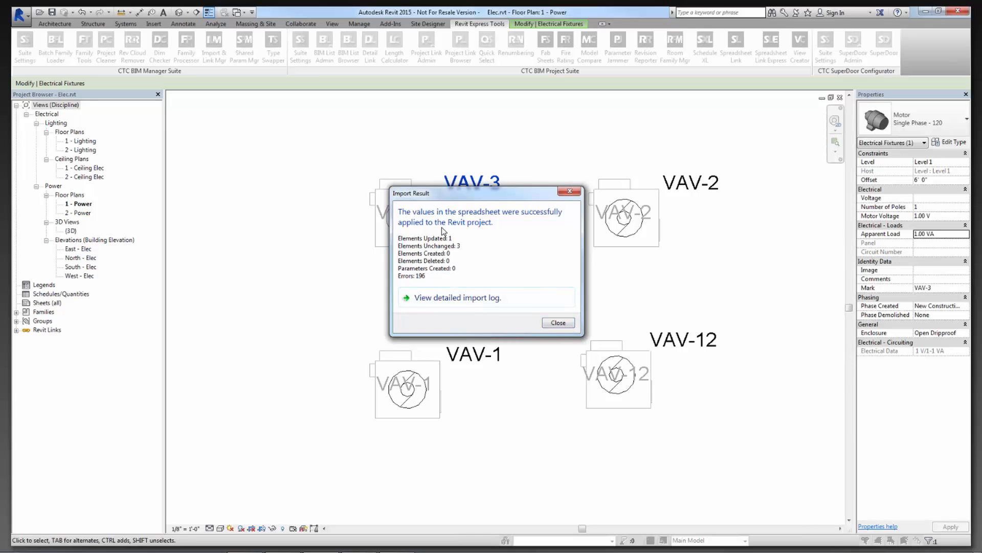
pyautogui.click(558, 323)
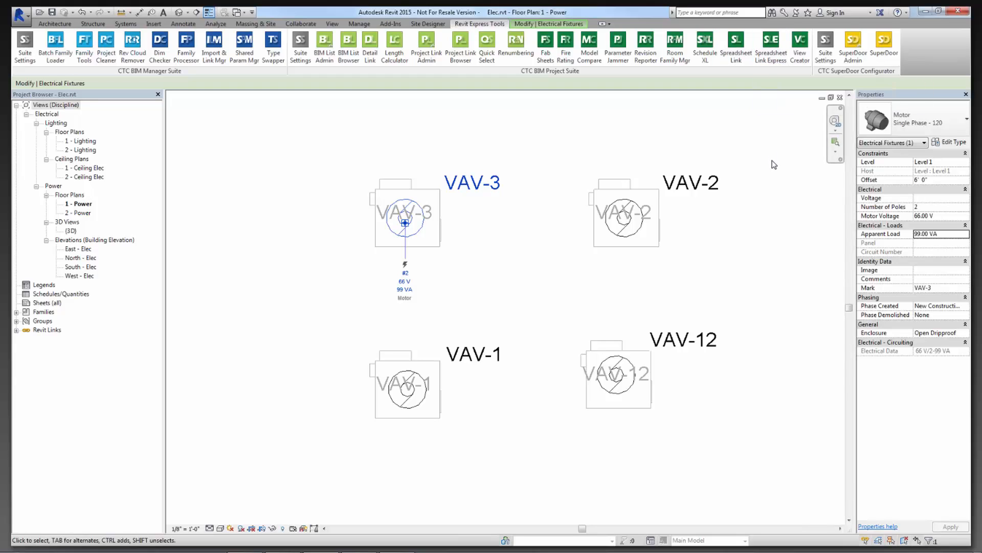
# Close the Elec.rvt project without saving its changes.
pyautogui.click(840, 98)
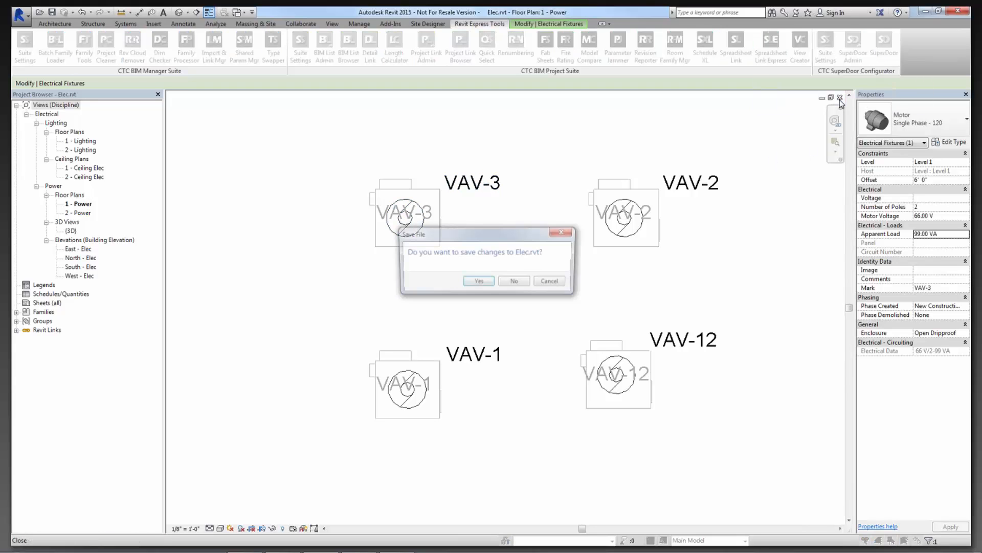
pyautogui.press('Tab')
pyautogui.press('Return')
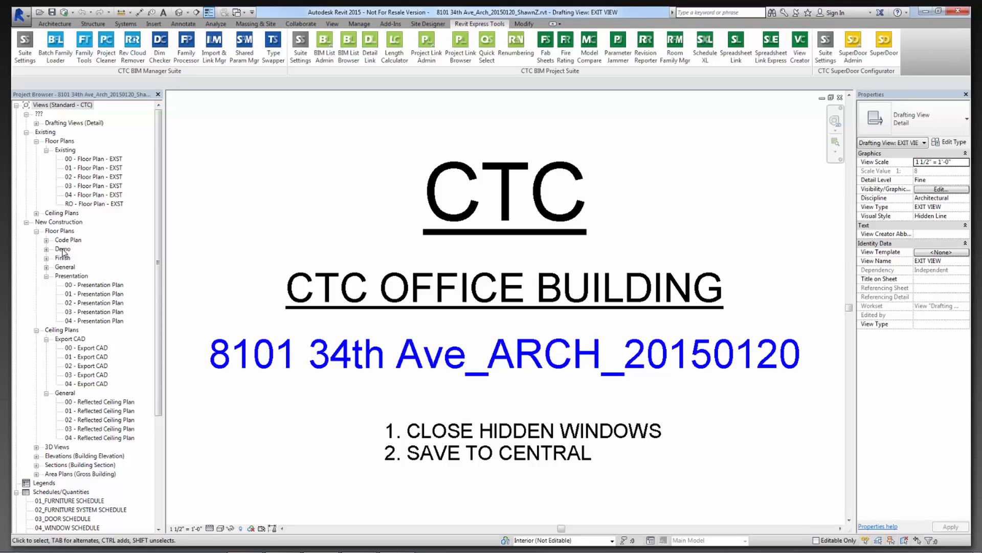
# Open the 01 - Floor Plan view from the General floor plans under New Construction.
pyautogui.click(64, 267)
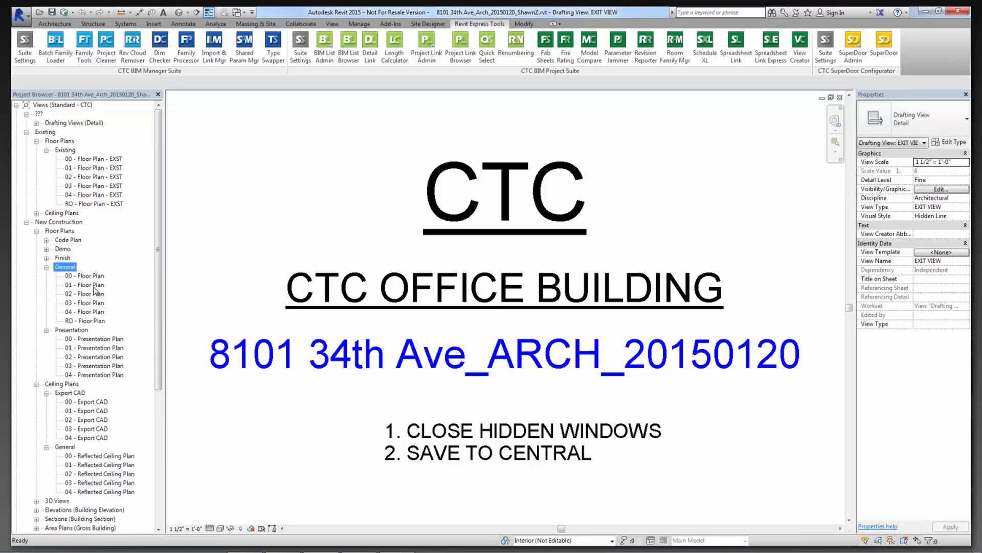
pyautogui.click(91, 285)
pyautogui.doubleClick(93, 286)
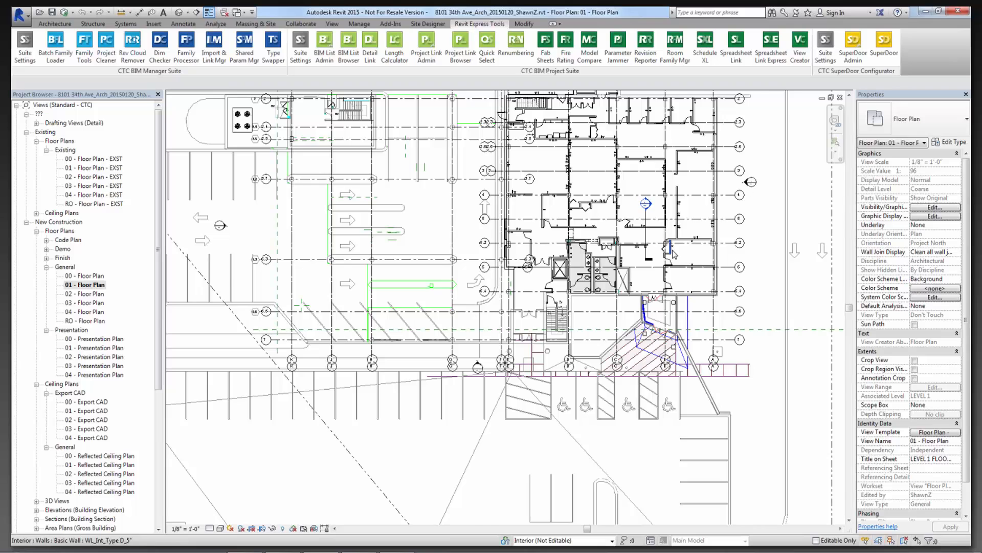
# Inspect the area and identity properties of the training room numbered 117, then clear the selection.
pyautogui.scroll(5, 649, 194)
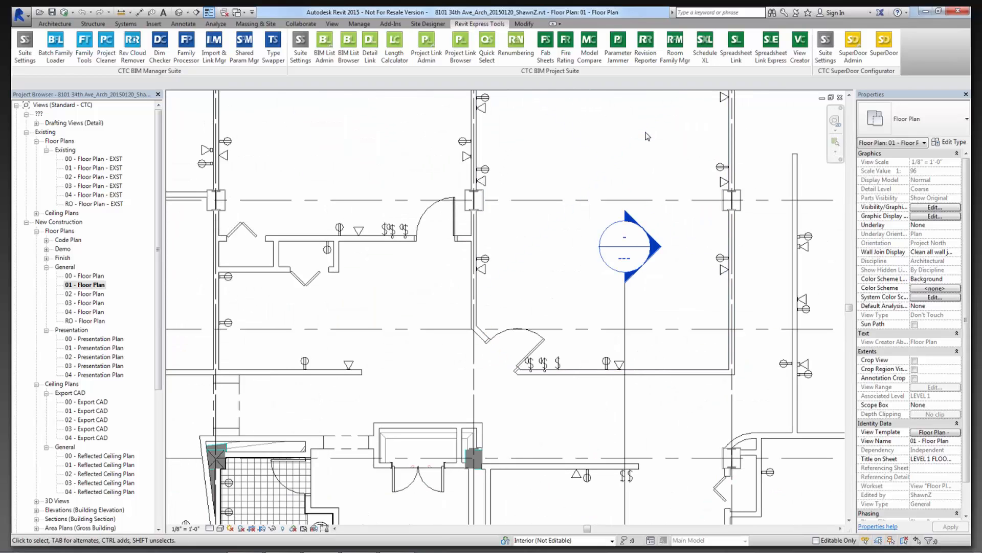
pyautogui.click(647, 138)
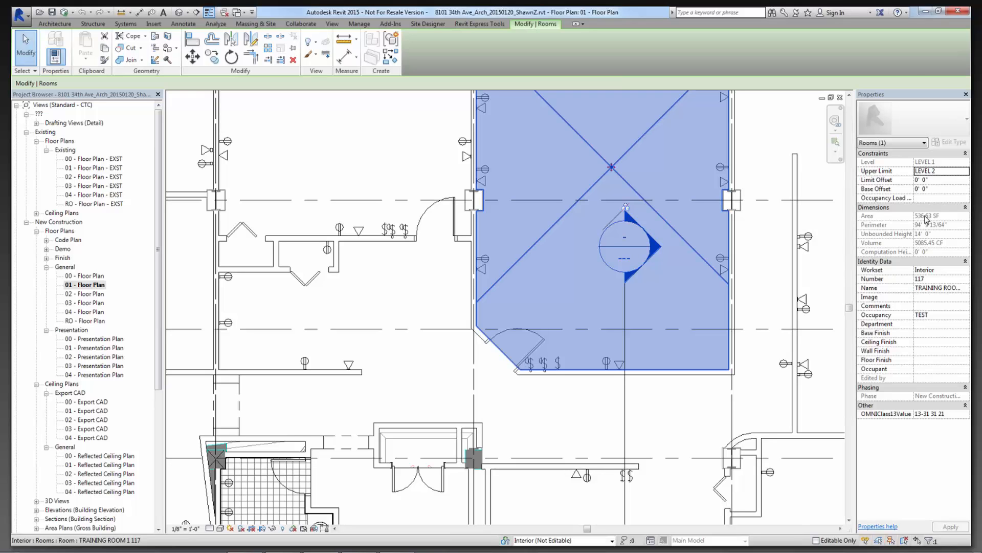
pyautogui.scroll(-2, 750, 269)
pyautogui.moveTo(750, 268); pyautogui.dragTo(564, 317, button='middle')
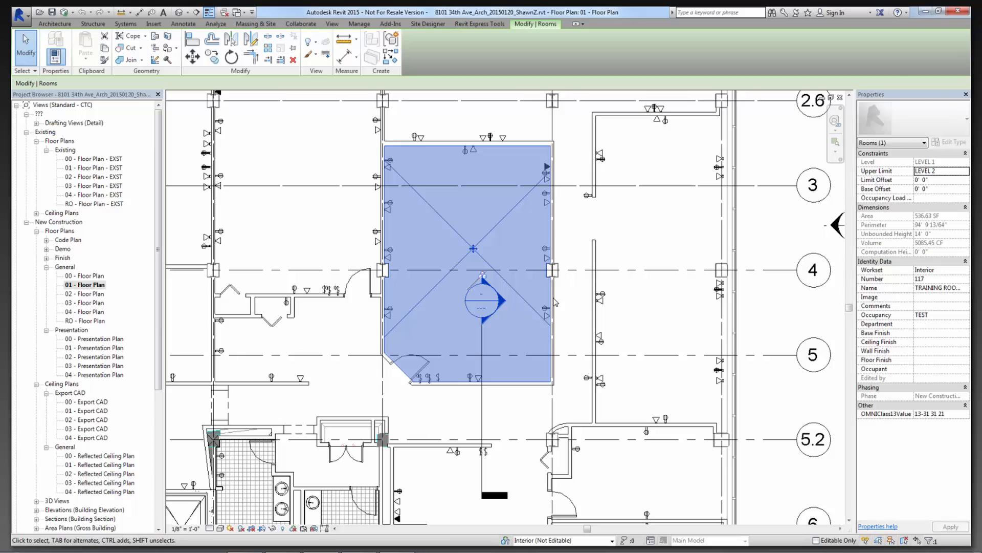
pyautogui.press('Escape')
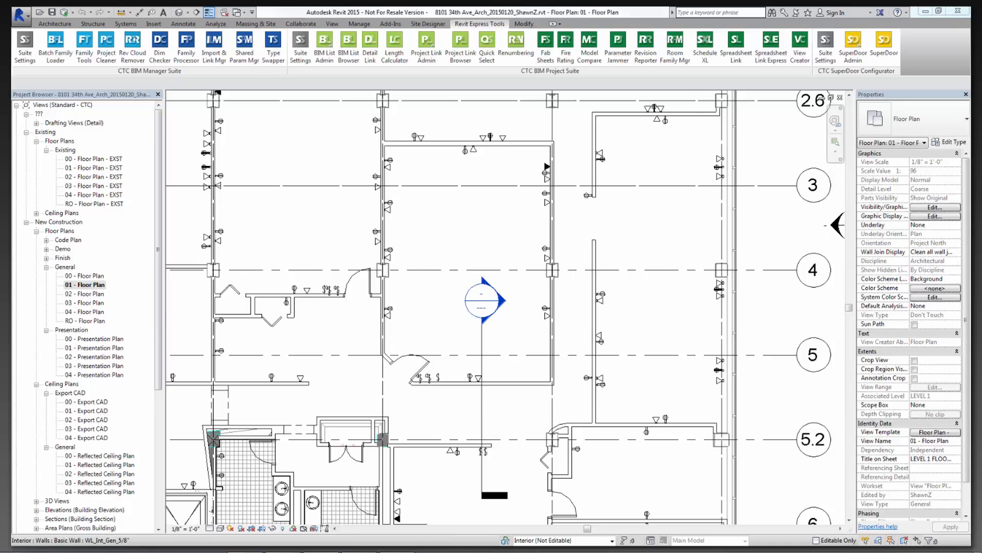
# Switch to File Explorer and open Room Area Totals.xlsx from the Room Totals for Sched XL folder under Spreadsheet Link.
pyautogui.hotkey('alt', 'Tab')
pyautogui.click(285, 119)
pyautogui.doubleClick(248, 279)
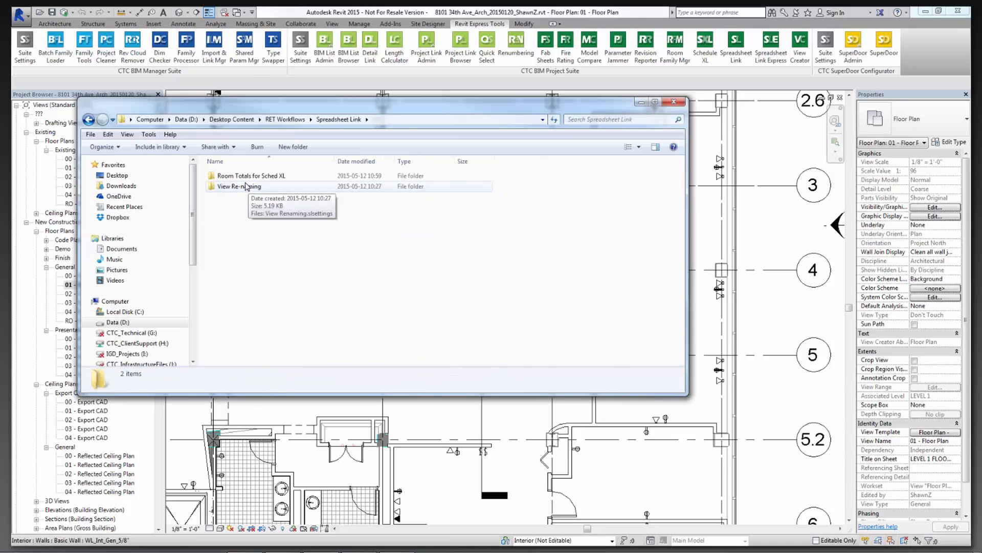
pyautogui.doubleClick(247, 177)
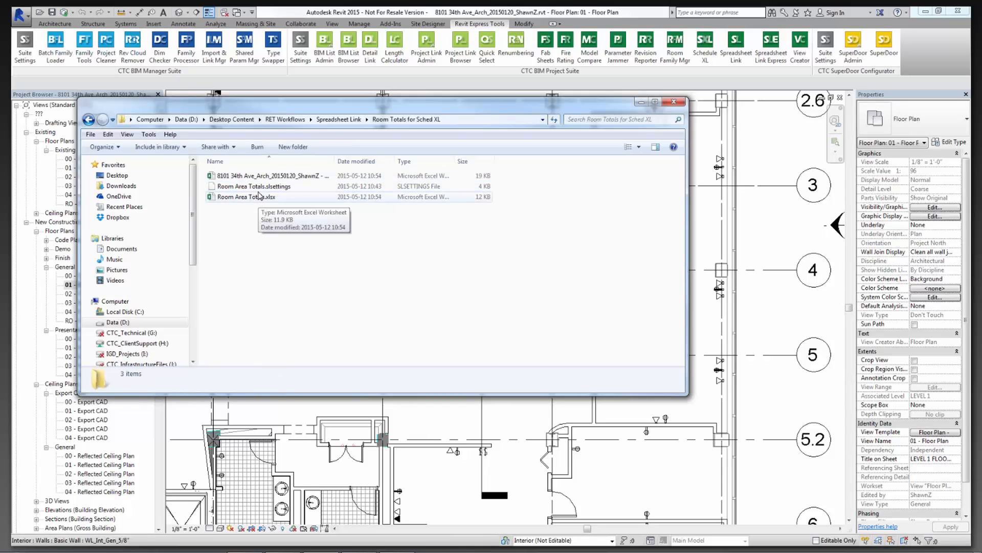
pyautogui.doubleClick(259, 197)
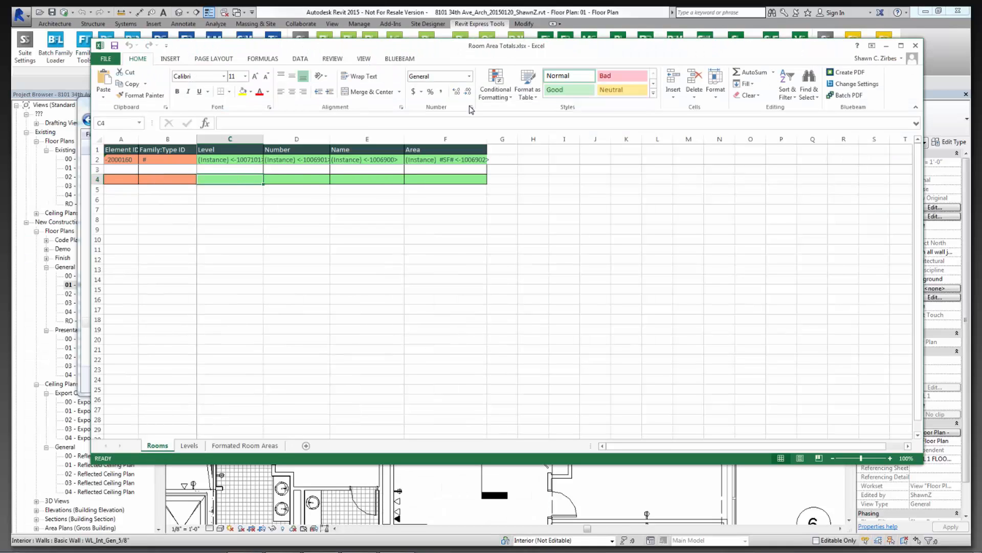
# Review the Levels and Formated Room Areas worksheets, including the SUMIF area formula, and close the workbook and Excel.
pyautogui.click(189, 445)
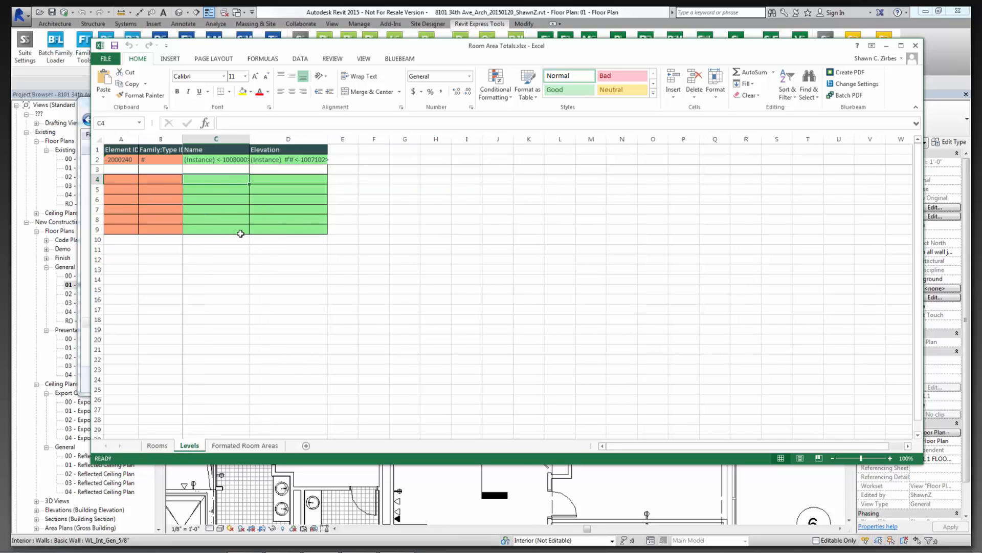
pyautogui.click(232, 446)
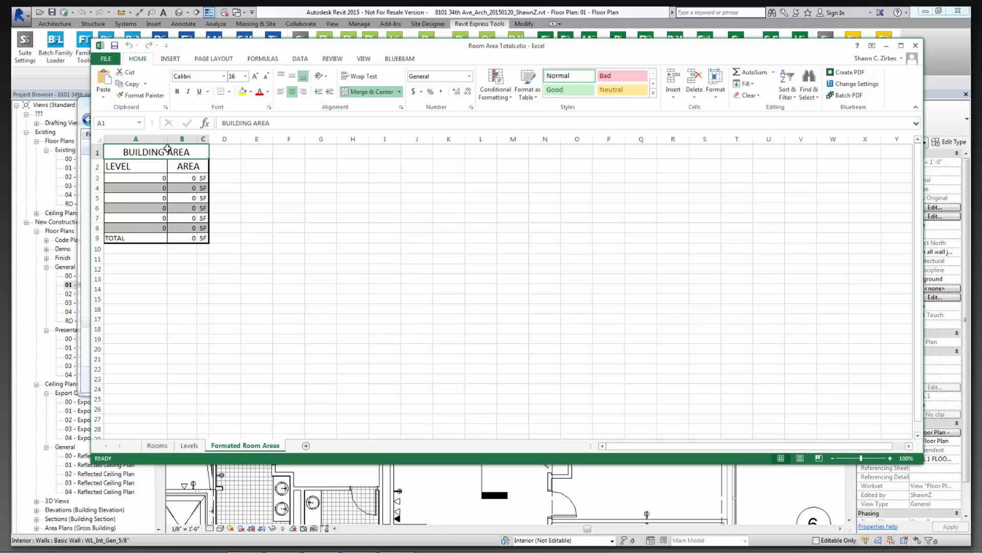
pyautogui.click(173, 210)
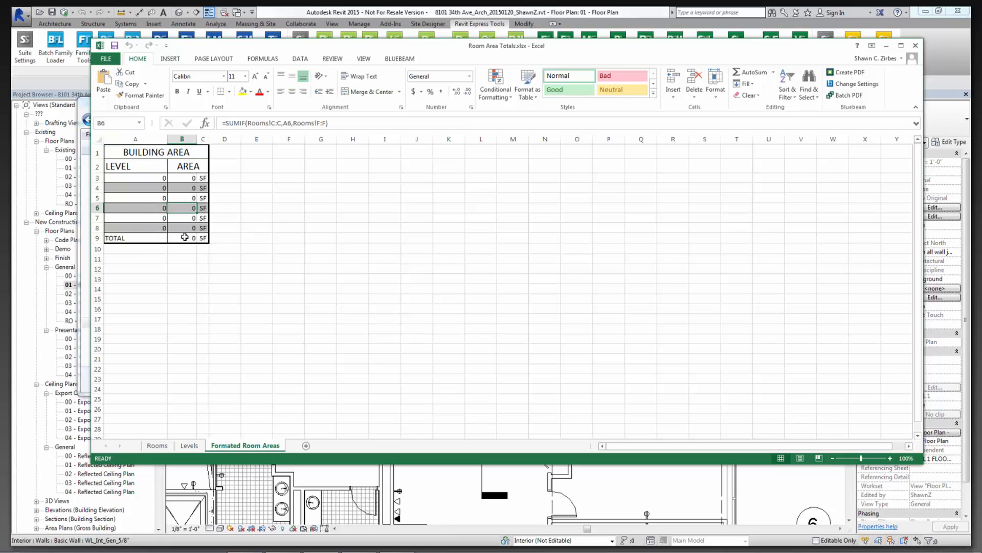
pyautogui.moveTo(203, 240); pyautogui.dragTo(123, 153)
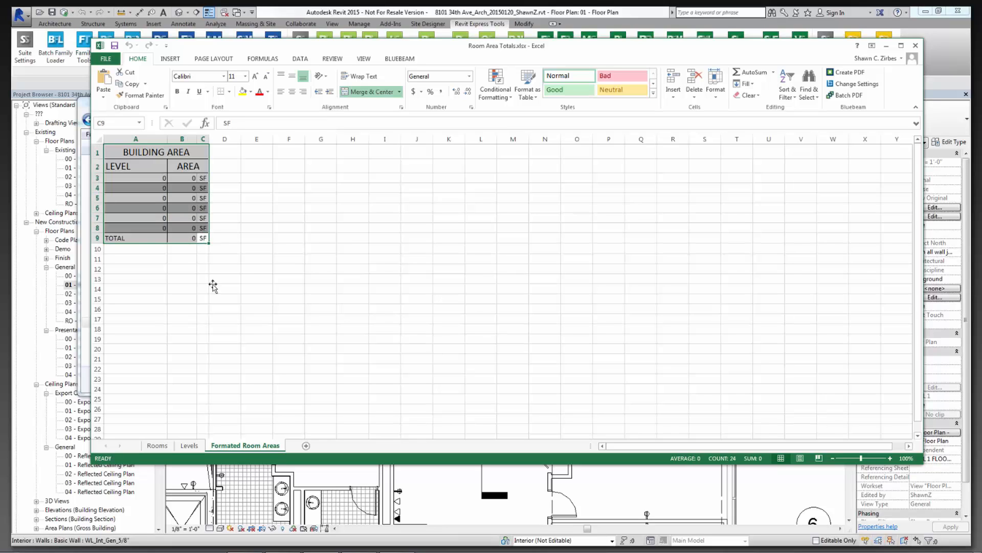
pyautogui.click(215, 280)
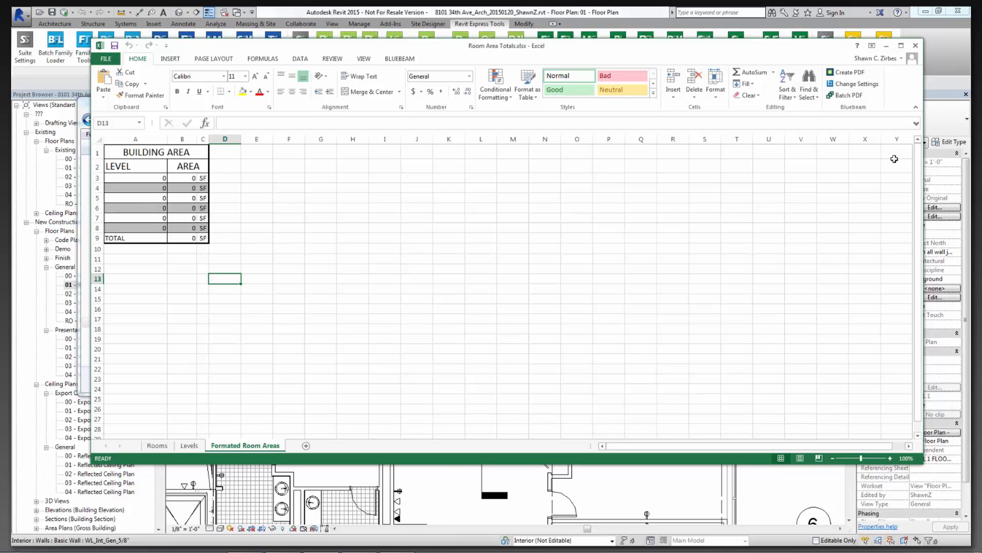
pyautogui.click(915, 46)
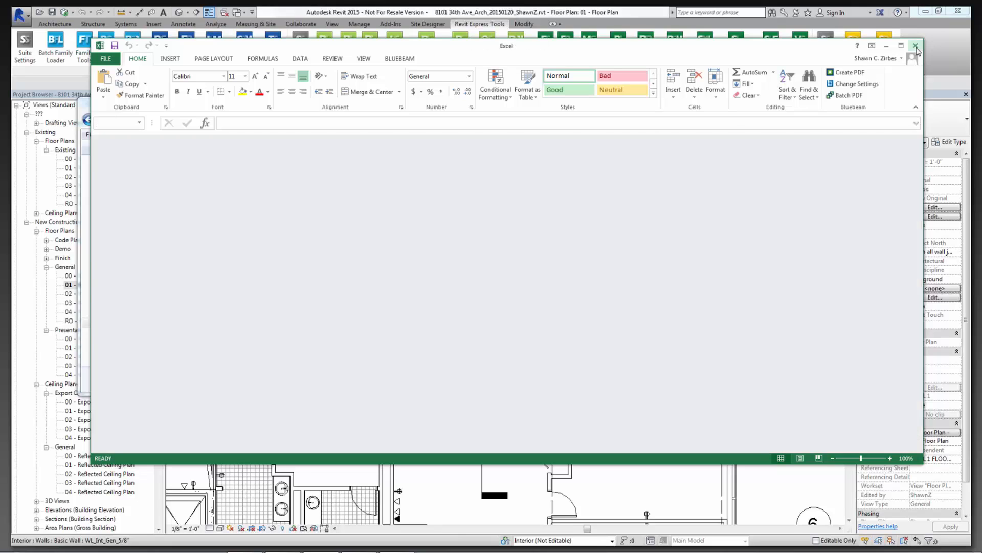
pyautogui.click(916, 46)
# Delete the previously exported 8101 34th Ave workbook from the Room Totals for Sched XL folder.
pyautogui.click(240, 187)
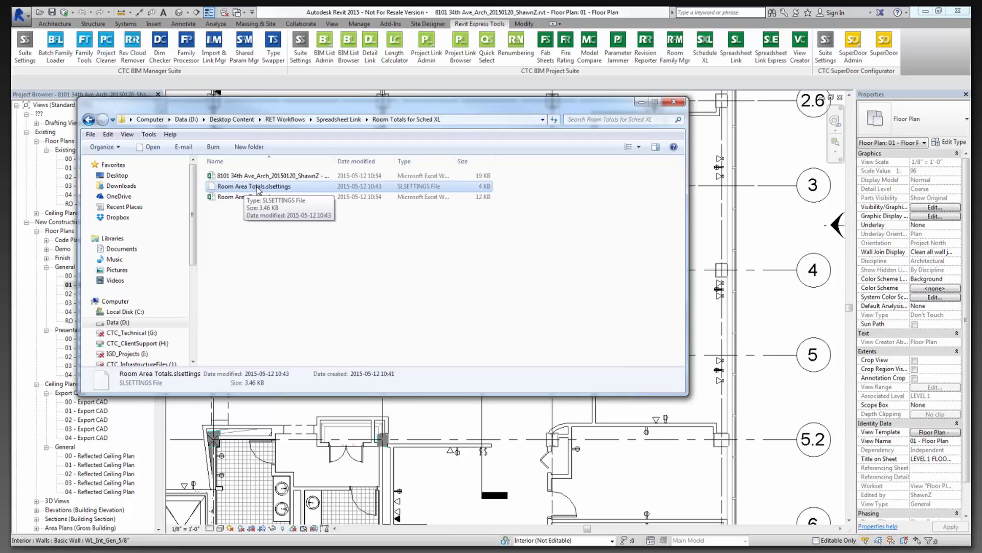
pyautogui.click(282, 177)
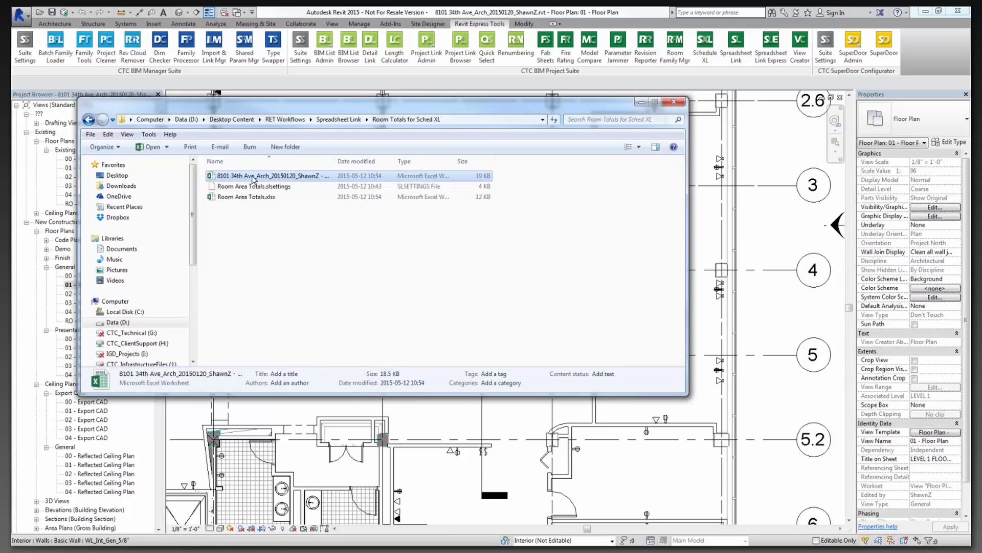
pyautogui.rightClick(252, 176)
pyautogui.click(278, 377)
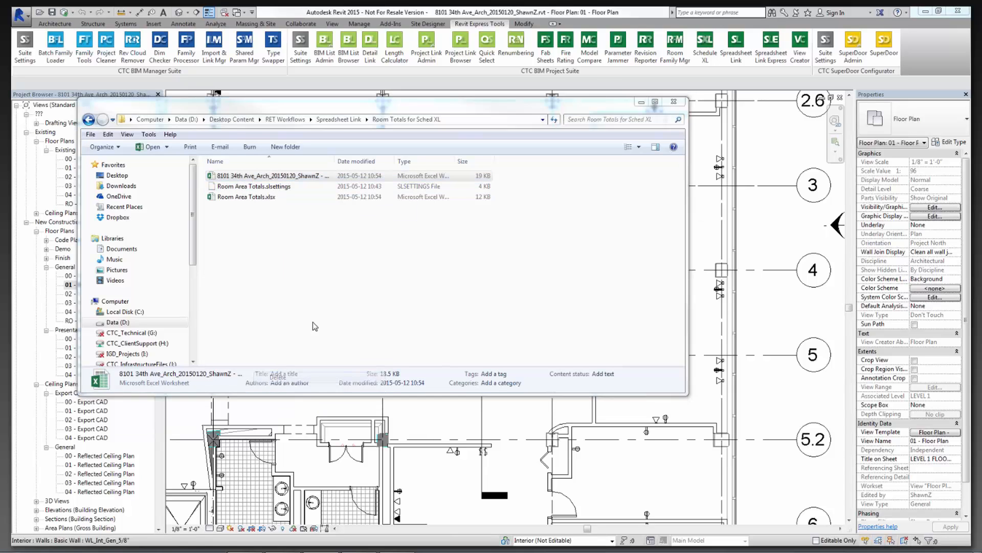
pyautogui.click(531, 323)
pyautogui.click(246, 188)
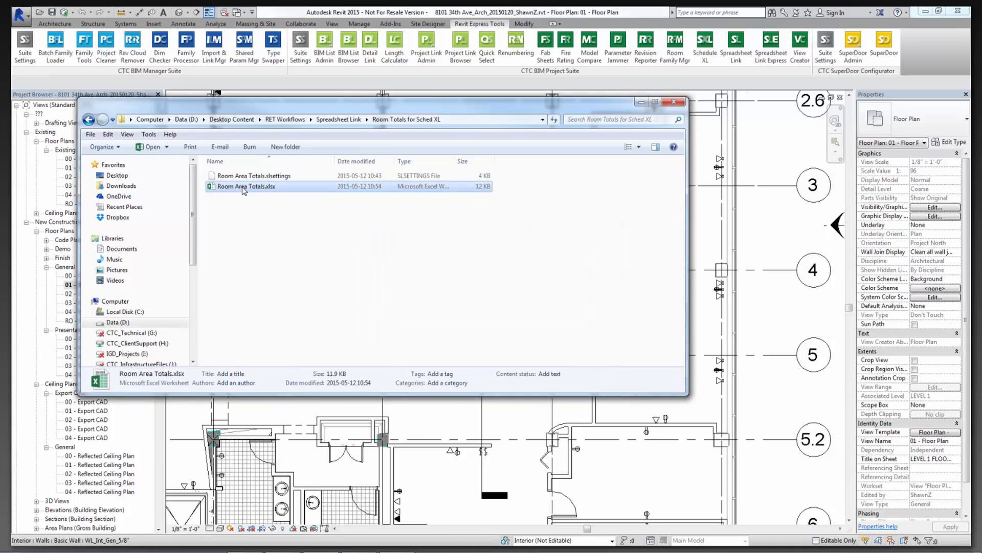
pyautogui.click(246, 177)
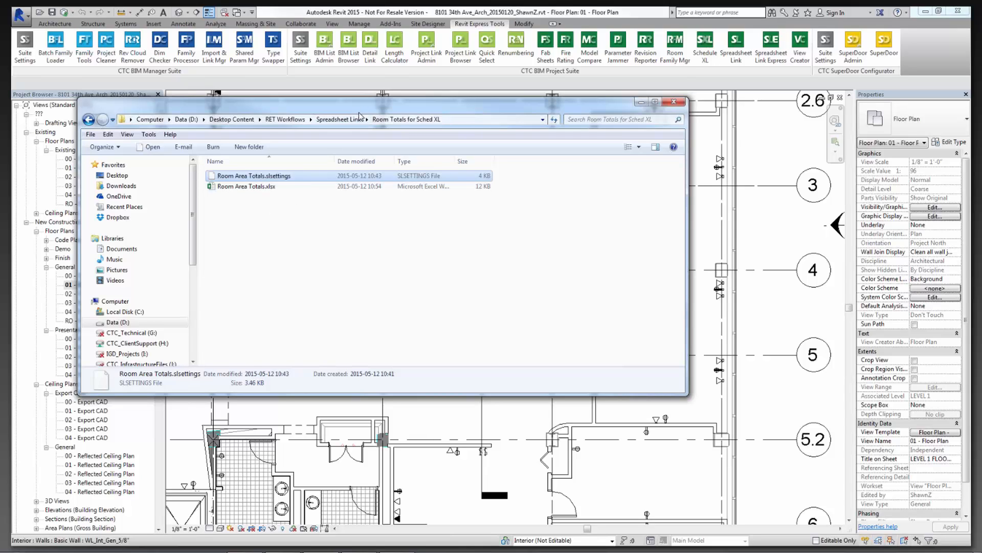
pyautogui.moveTo(359, 113); pyautogui.dragTo(364, 128)
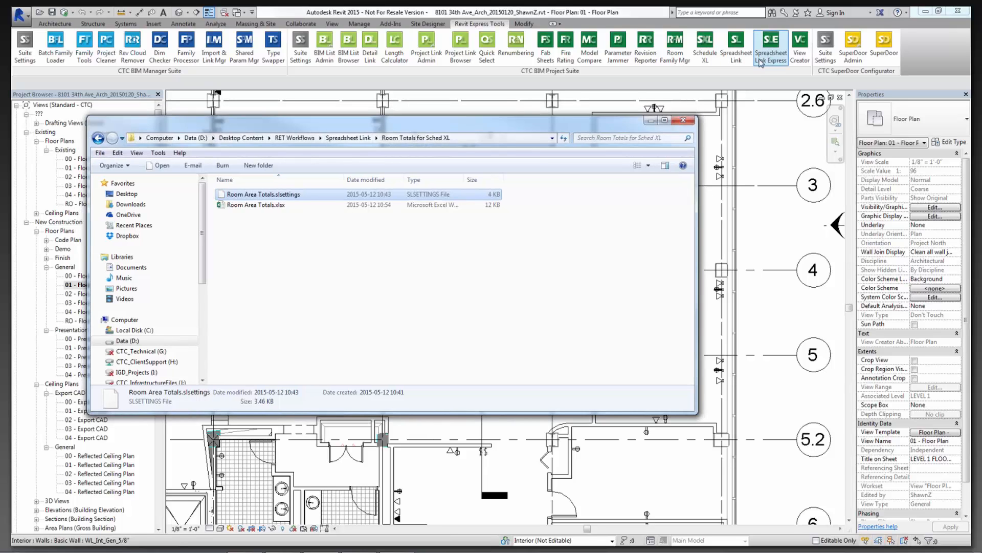
# Load Room Area Totals.slsettings from the Spreadsheet Link folder's Room Totals for Sched XL subfolder into Spreadsheet Link Express.
pyautogui.click(767, 60)
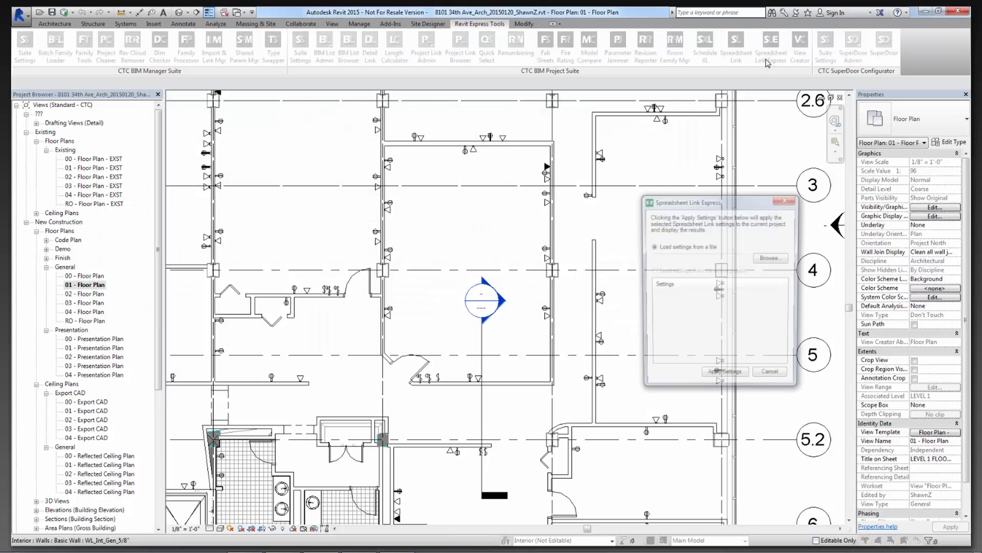
pyautogui.moveTo(735, 201); pyautogui.dragTo(707, 135)
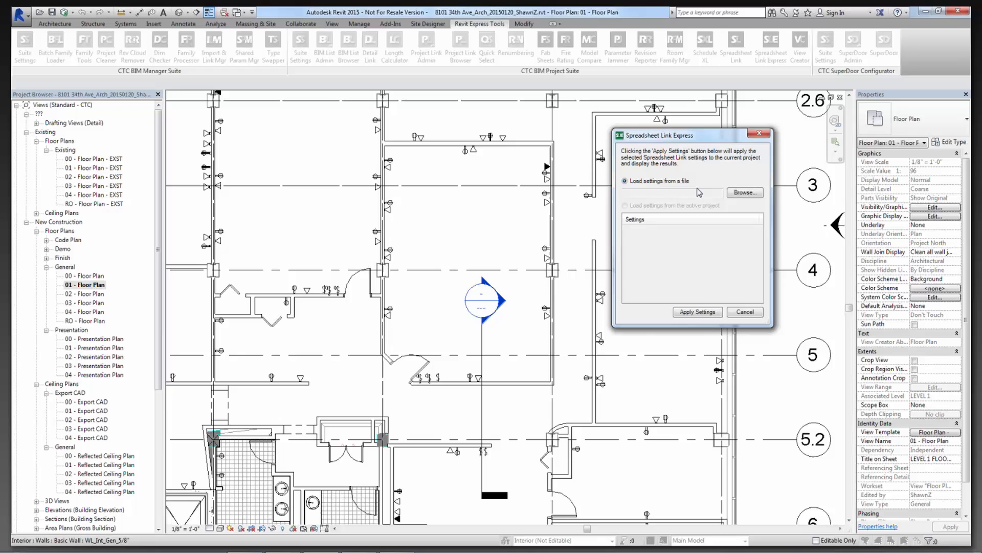
pyautogui.click(745, 193)
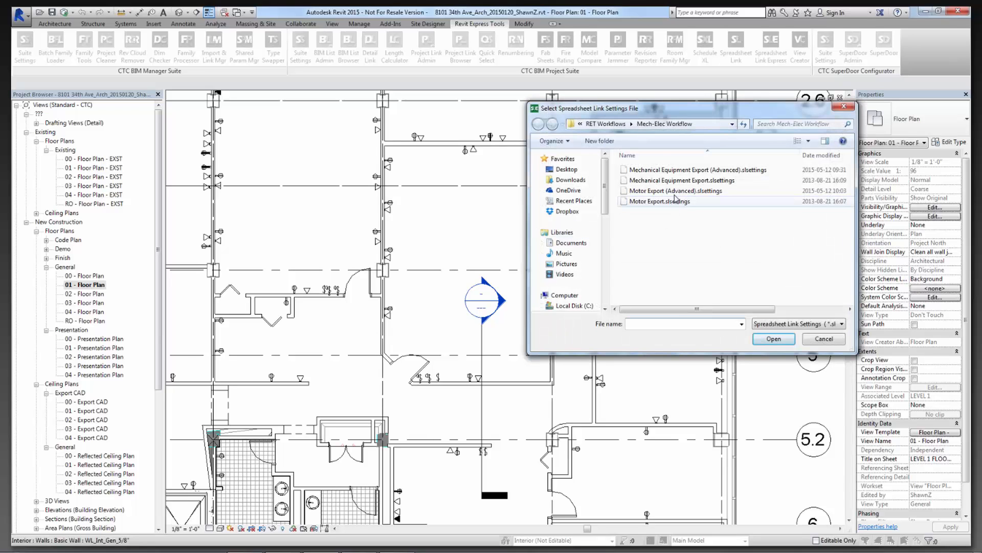
pyautogui.click(606, 124)
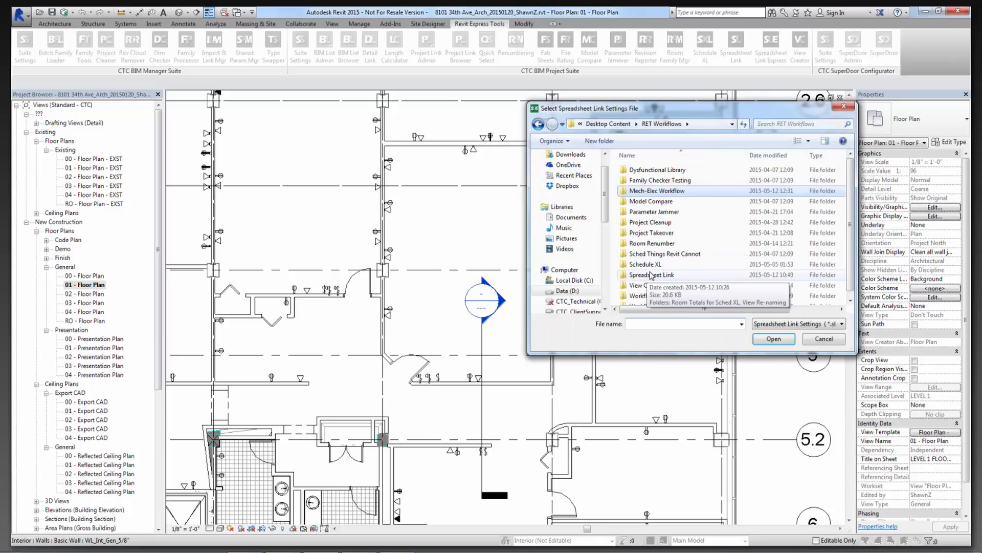
pyautogui.doubleClick(645, 200)
pyautogui.doubleClick(661, 170)
pyautogui.click(649, 171)
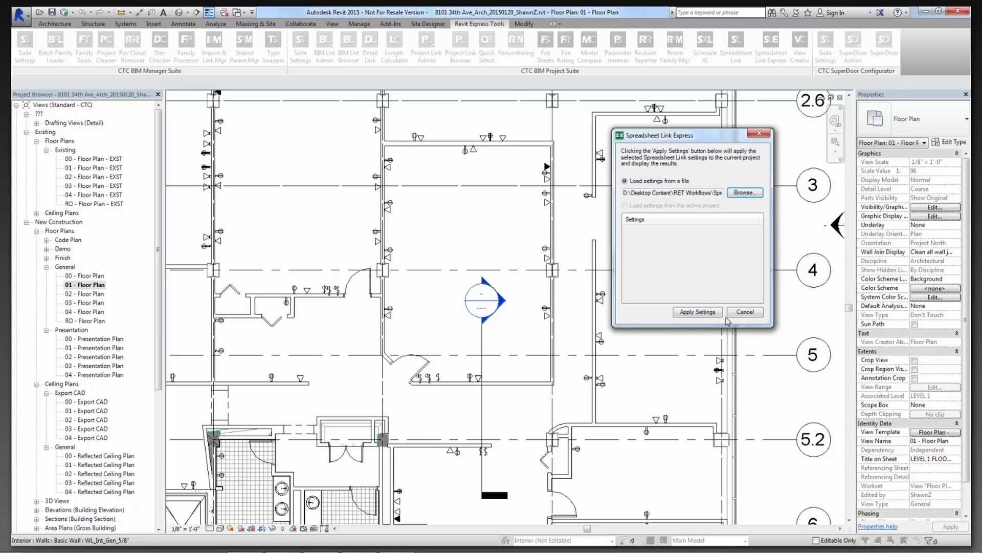
# Apply the loaded room area settings to the project and dismiss the import notice and result summary.
pyautogui.click(696, 312)
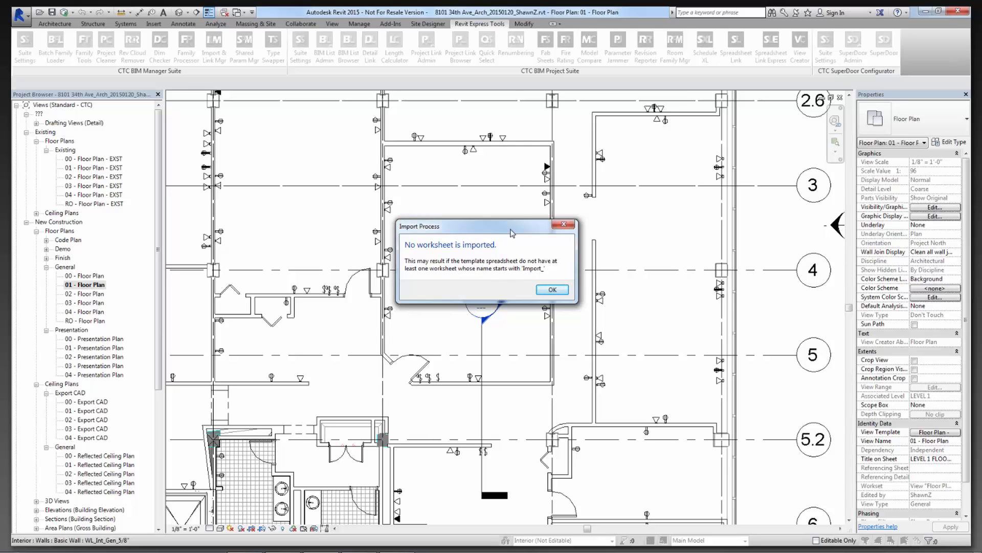
pyautogui.moveTo(511, 230); pyautogui.dragTo(514, 186)
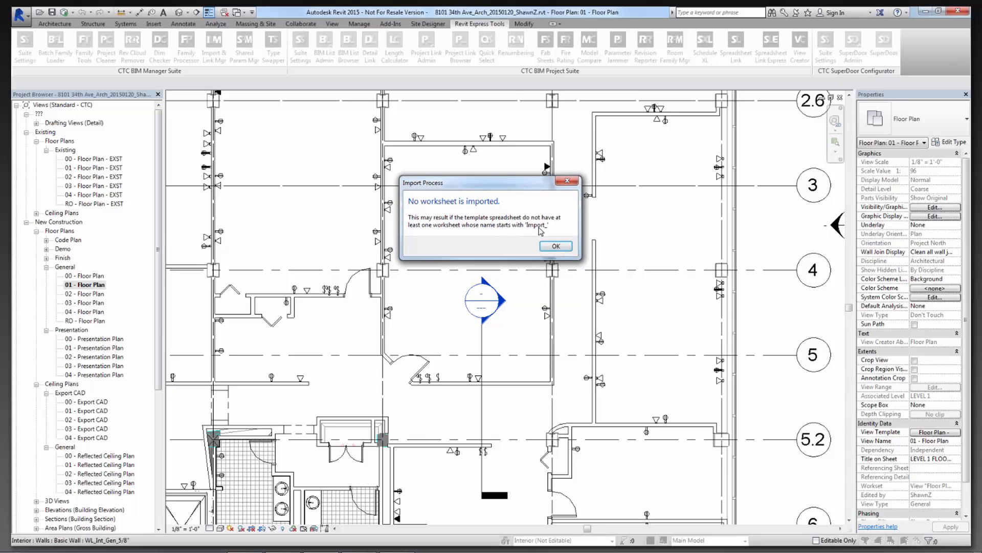
pyautogui.click(556, 247)
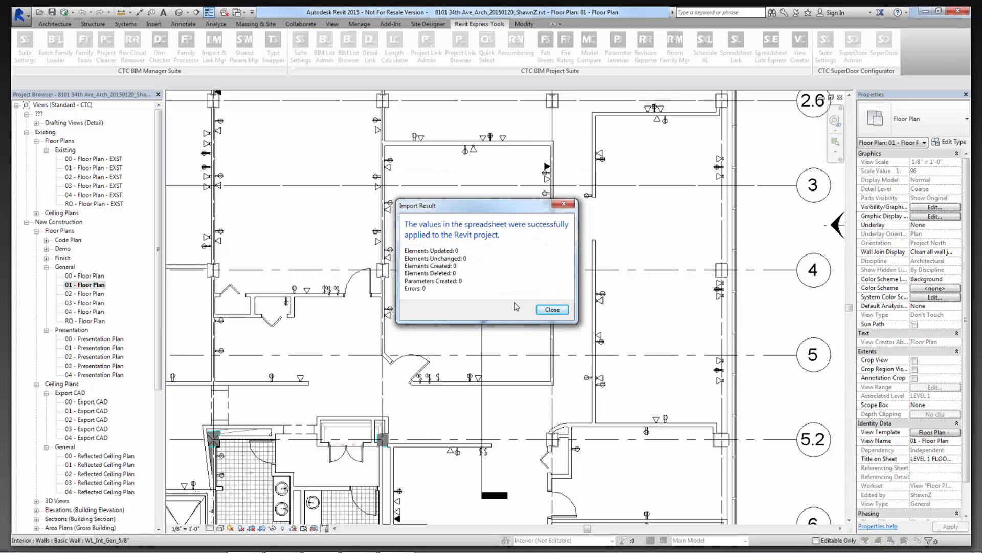
pyautogui.click(552, 309)
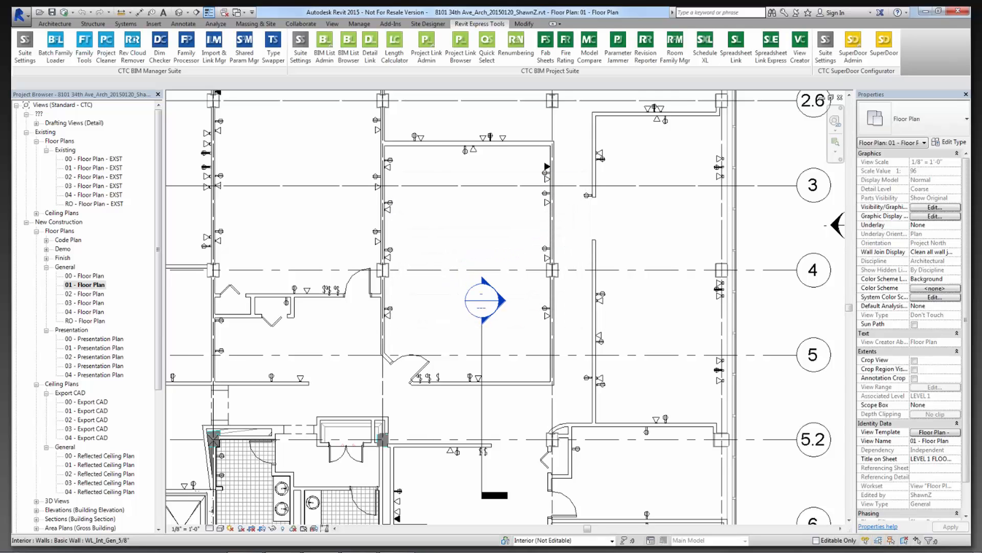
pyautogui.hotkey('alt', 'Tab')
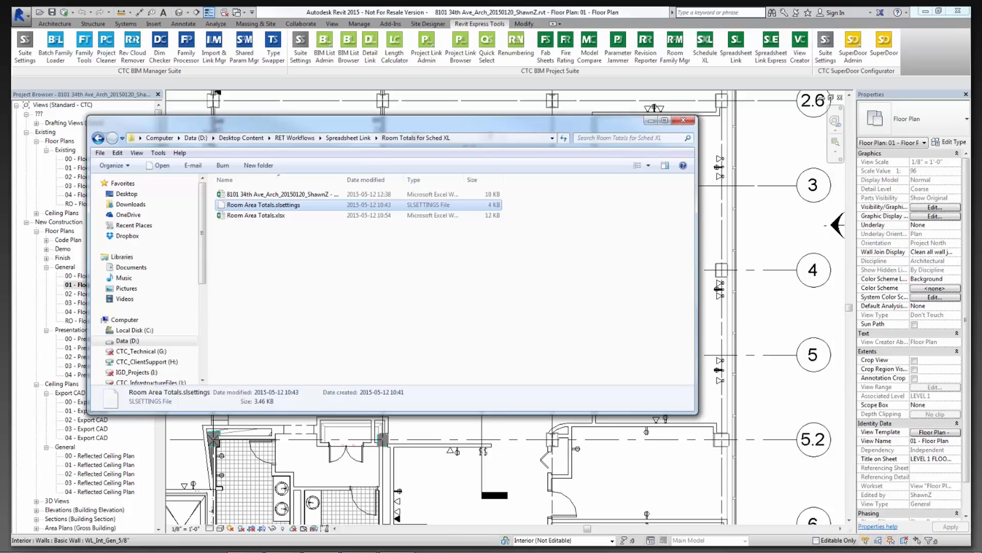
pyautogui.moveTo(411, 115); pyautogui.dragTo(447, 91)
pyautogui.click(387, 174)
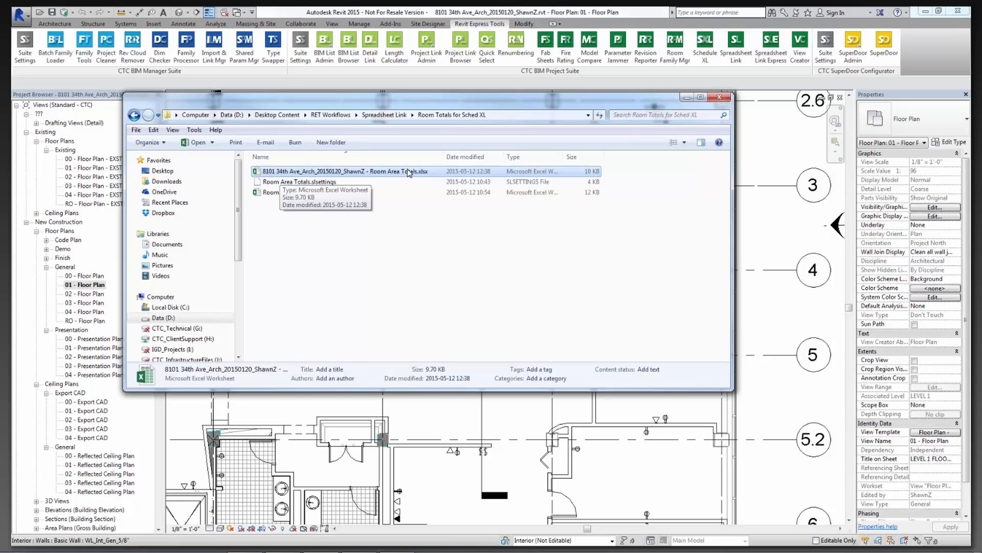
pyautogui.doubleClick(411, 174)
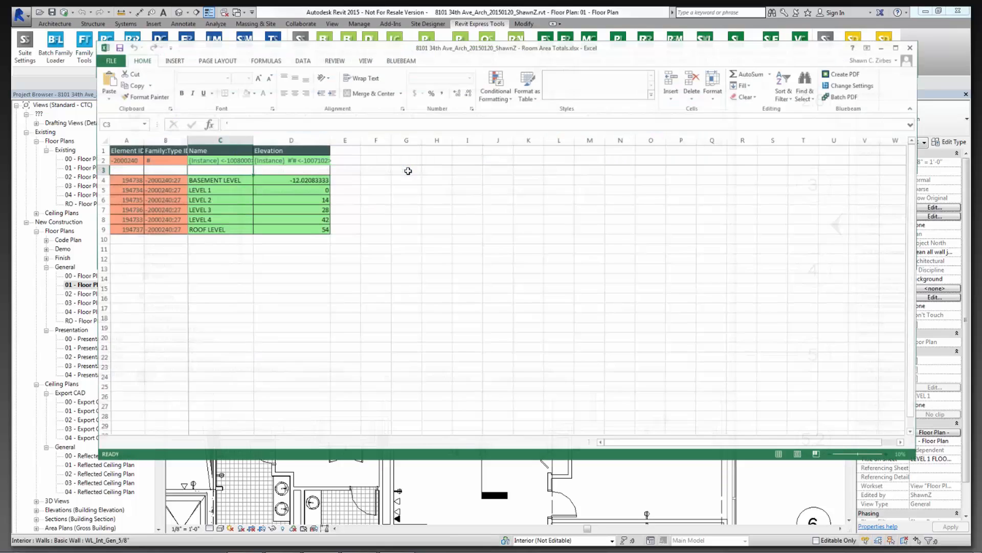
# Look through the Rooms, Levels and Formated Room Areas worksheets of the exported workbook.
pyautogui.click(158, 445)
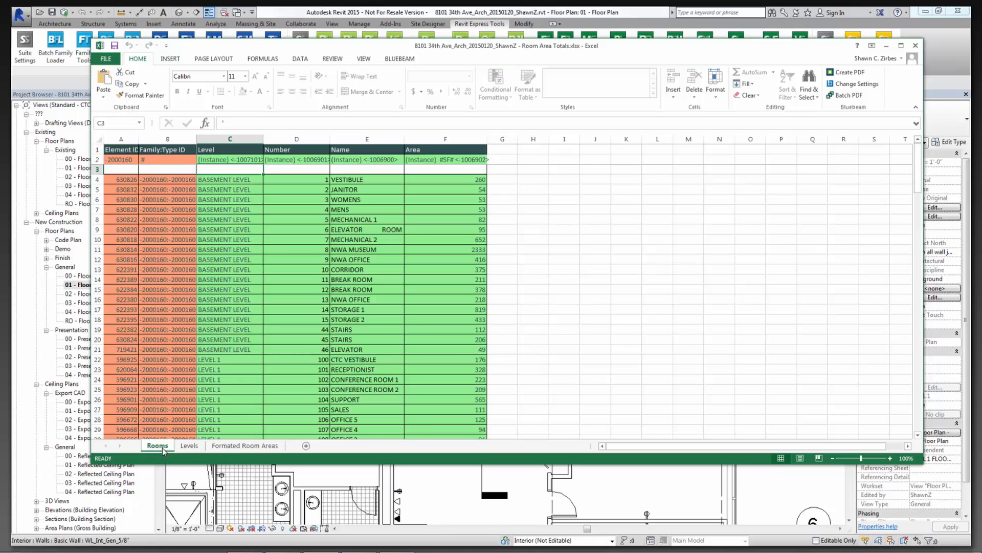
pyautogui.click(189, 446)
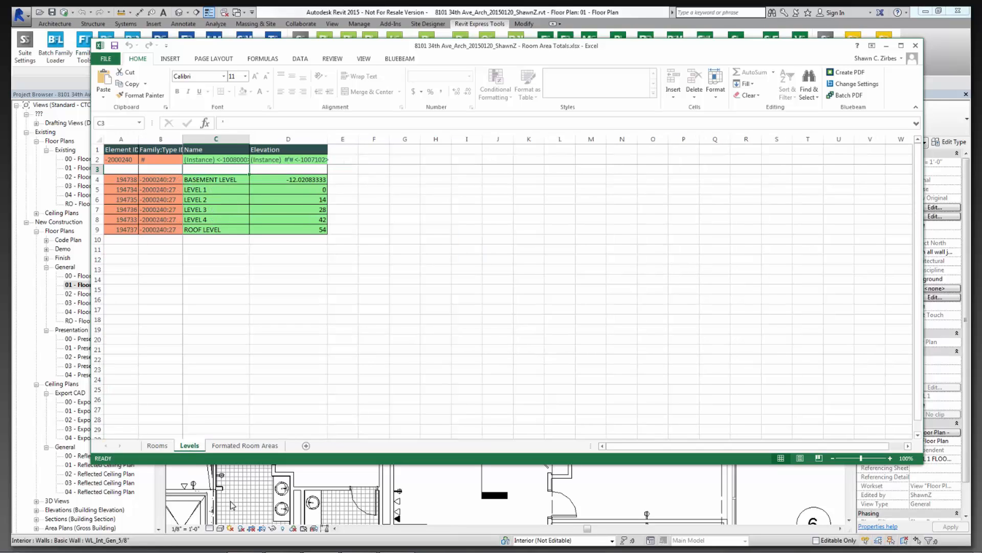
pyautogui.click(237, 446)
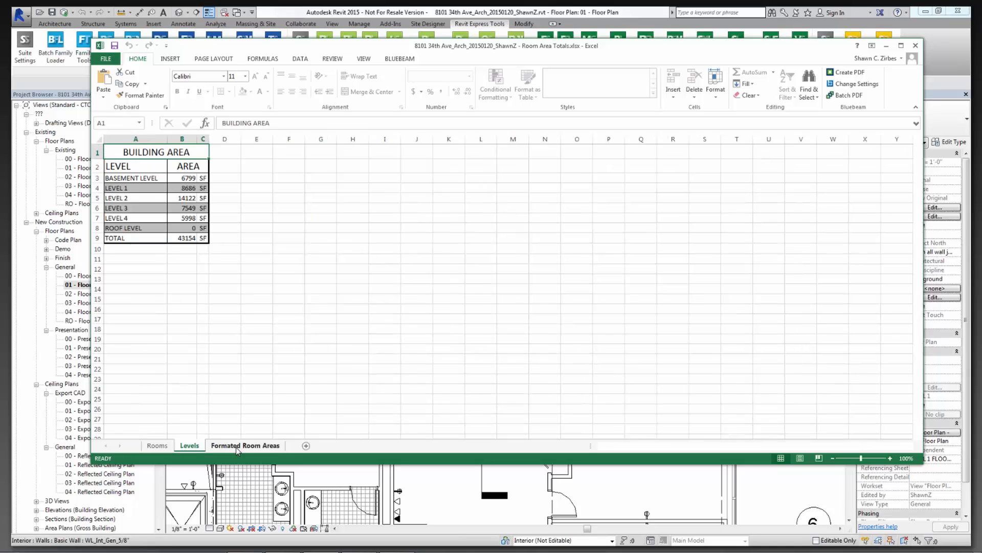
# Check how the level names in the Building Area table reference the name cells on the Levels worksheet.
pyautogui.click(141, 179)
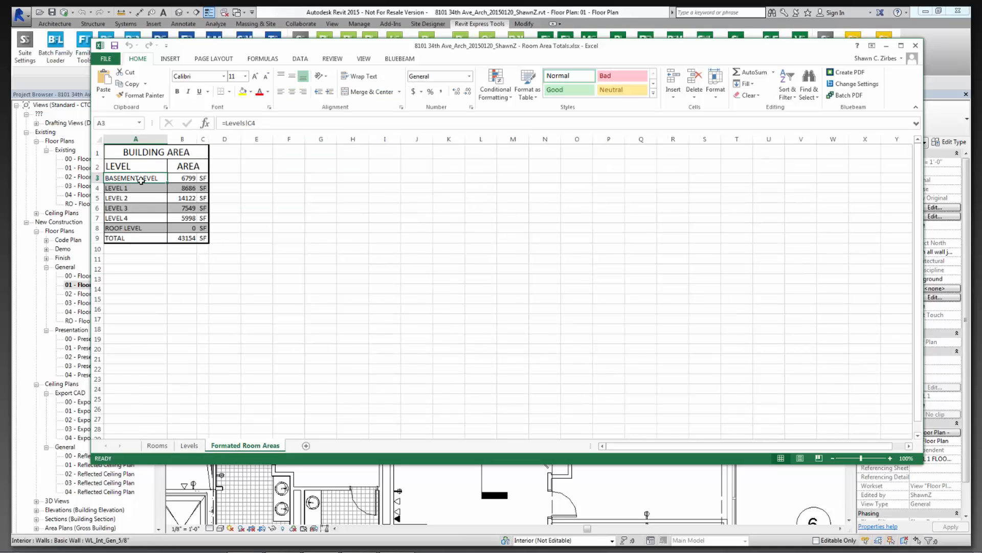
pyautogui.click(141, 189)
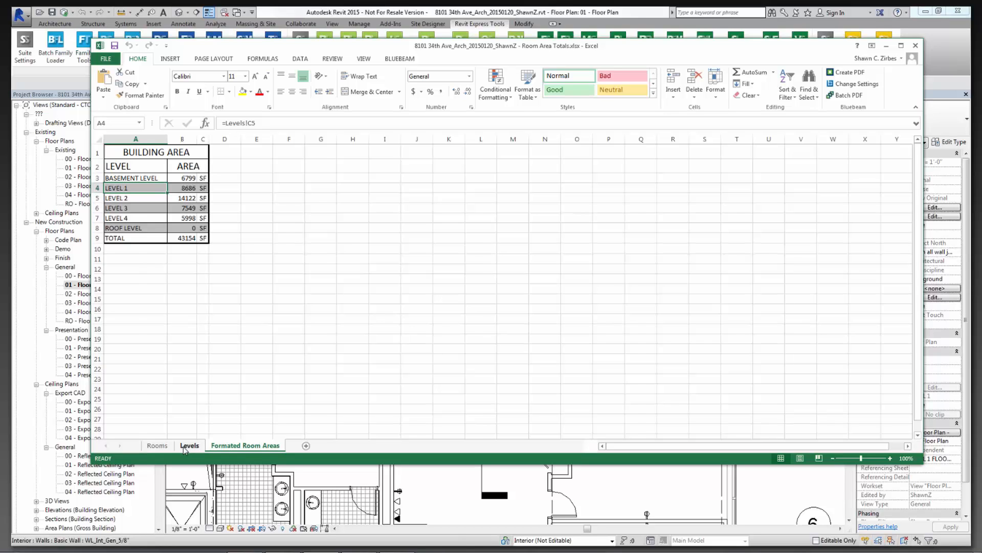
pyautogui.click(188, 446)
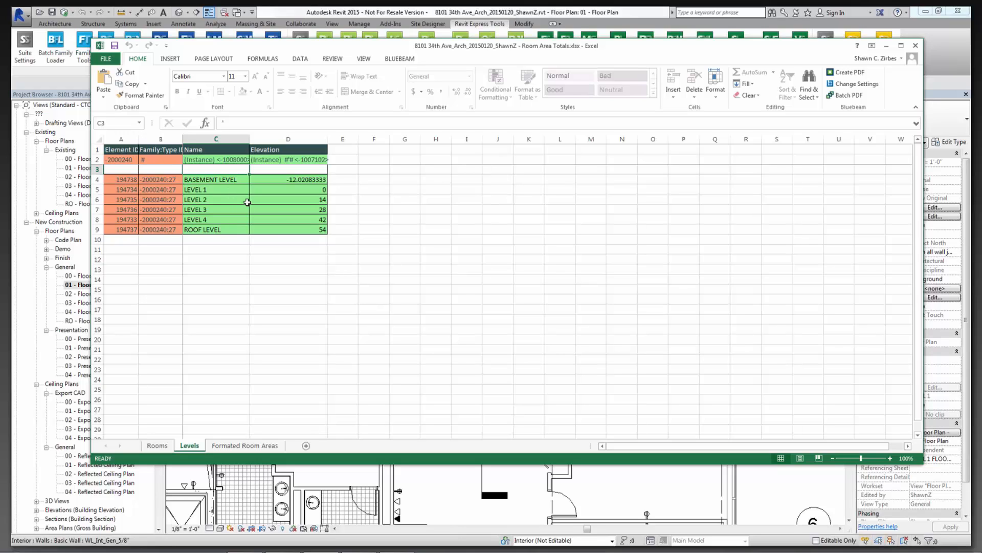
pyautogui.click(236, 448)
pyautogui.click(140, 188)
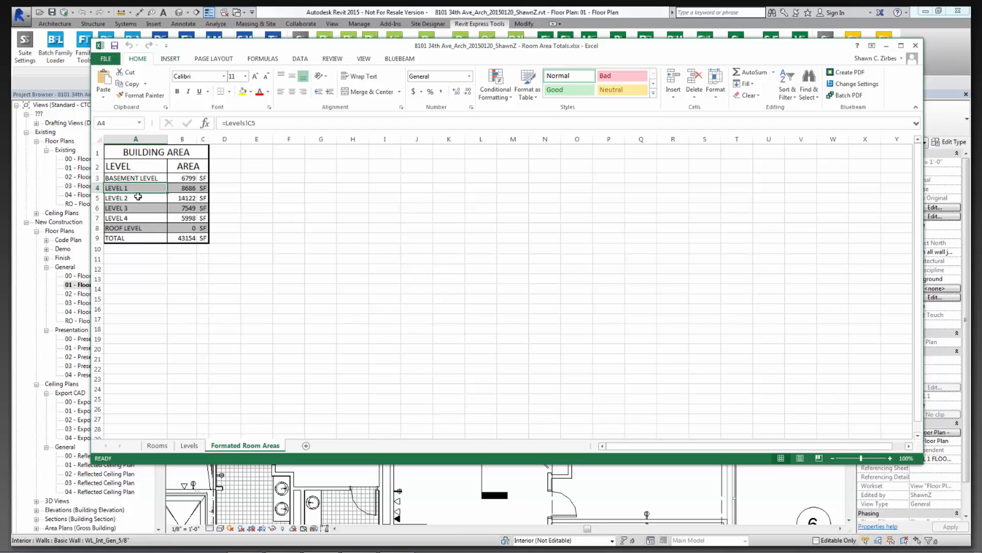
pyautogui.click(137, 198)
pyautogui.click(137, 208)
pyautogui.click(135, 218)
pyautogui.click(135, 229)
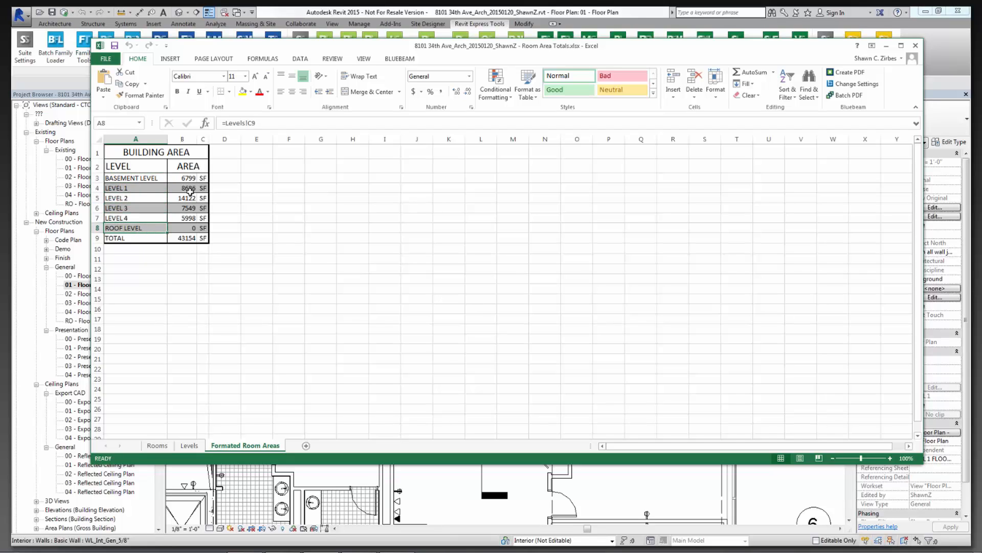
pyautogui.click(158, 181)
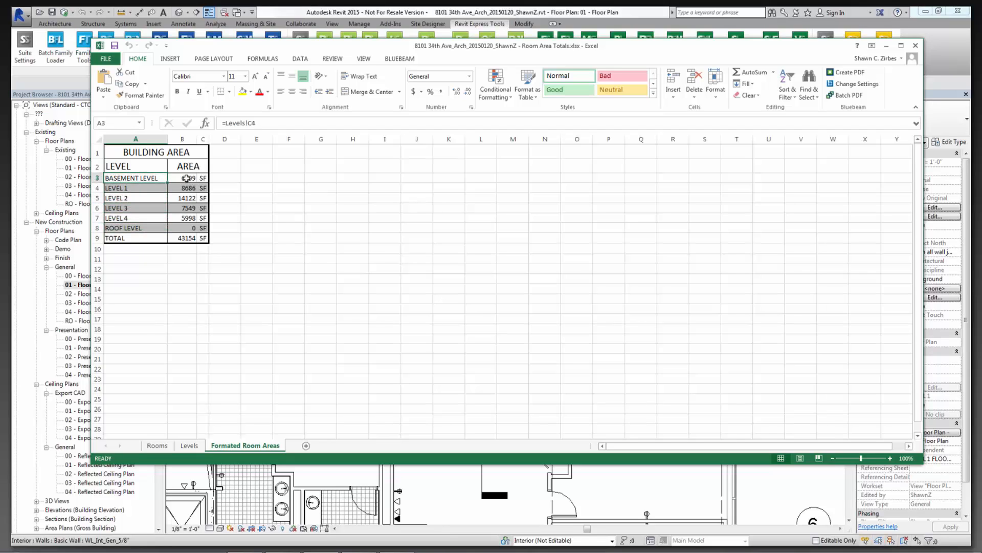
# Compare the Building Area table's area and total formulas with the basement level rows on the Rooms worksheet.
pyautogui.click(157, 445)
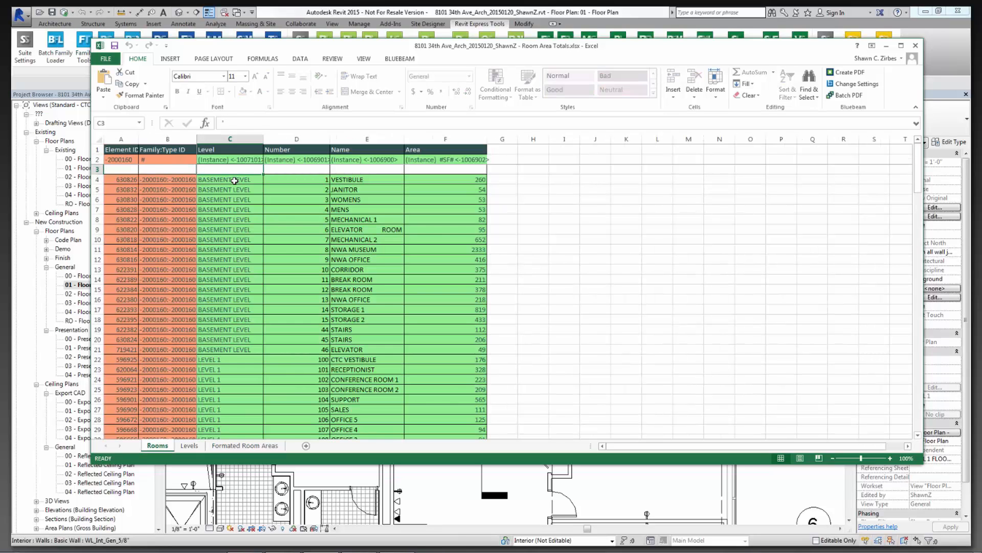
pyautogui.moveTo(230, 179); pyautogui.dragTo(231, 349)
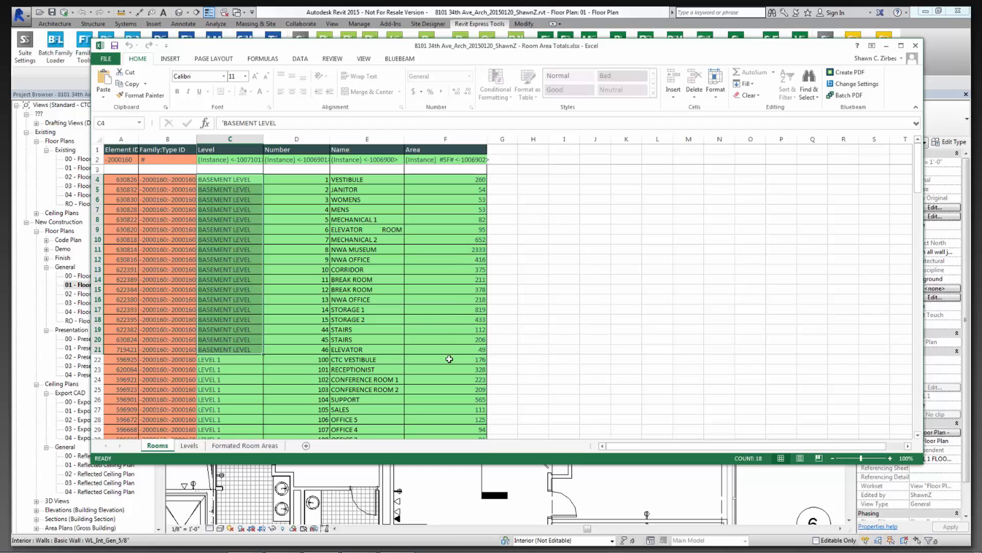
pyautogui.click(251, 446)
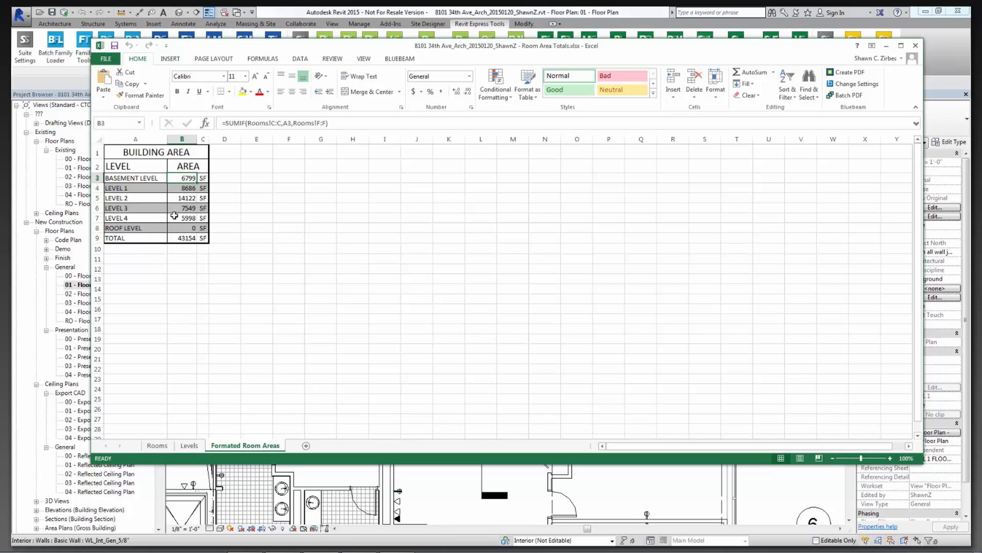
pyautogui.click(176, 199)
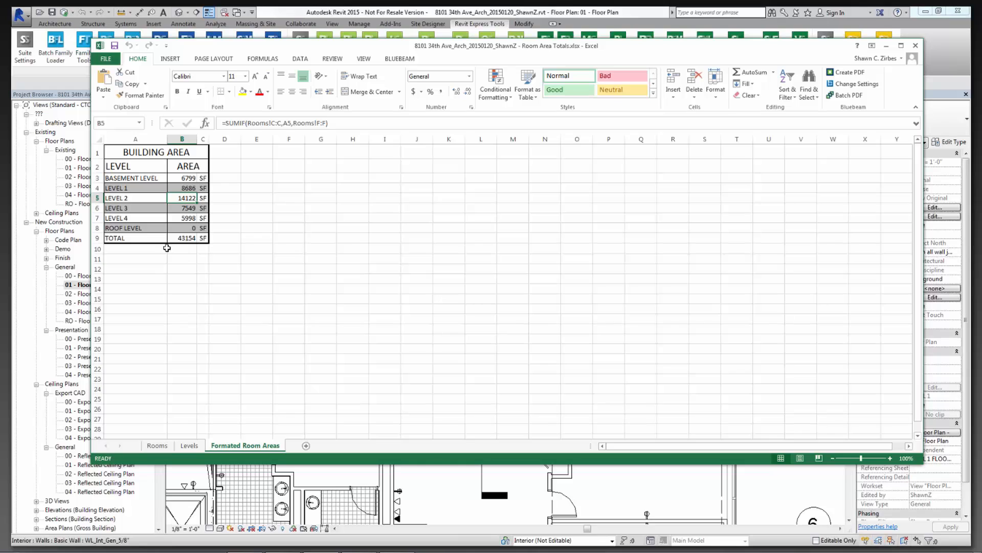
pyautogui.click(177, 239)
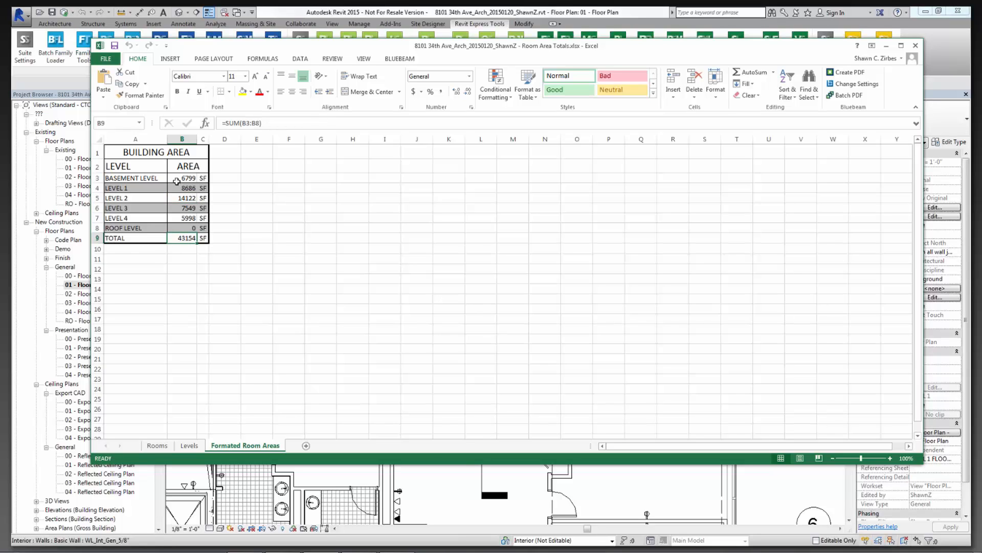
pyautogui.moveTo(183, 177); pyautogui.dragTo(183, 228)
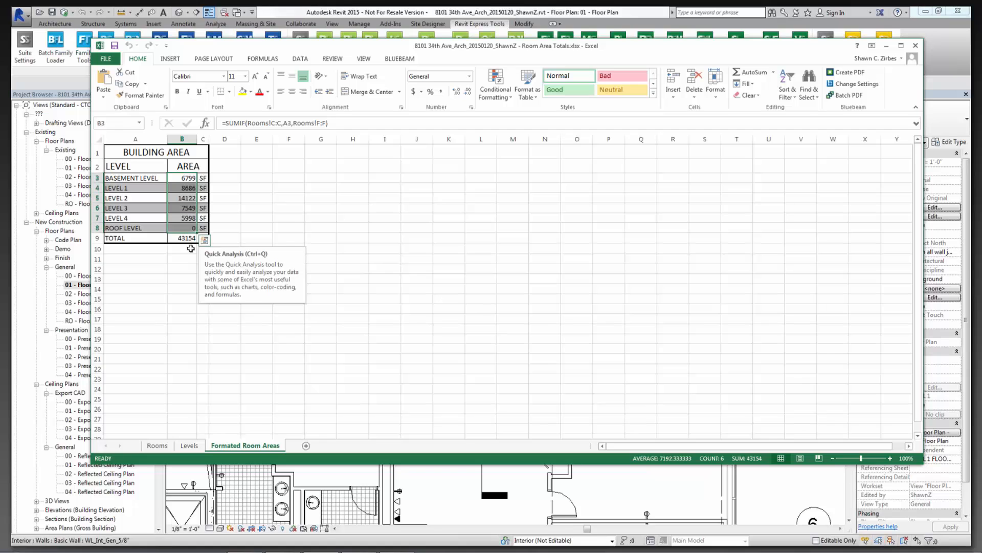
pyautogui.click(185, 288)
# Revisit the Rooms and Levels worksheets and examine the full extent of the Building Area table, A1 to C9.
pyautogui.click(157, 445)
pyautogui.click(187, 445)
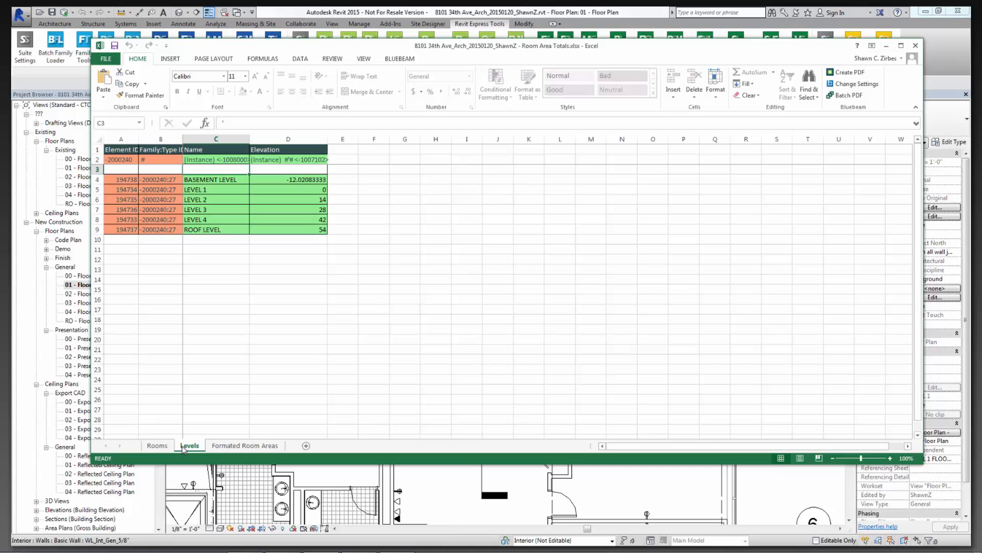
pyautogui.click(221, 446)
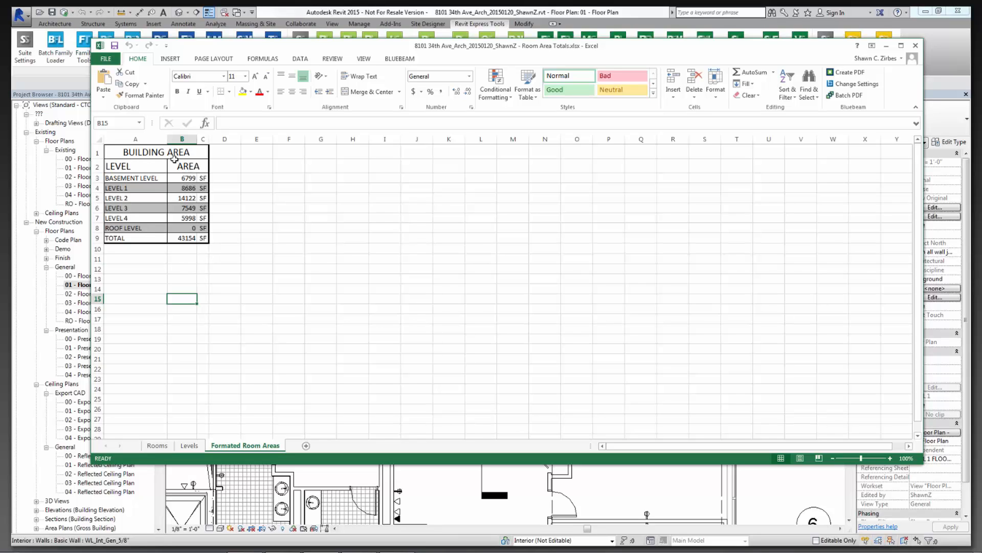
pyautogui.click(166, 149)
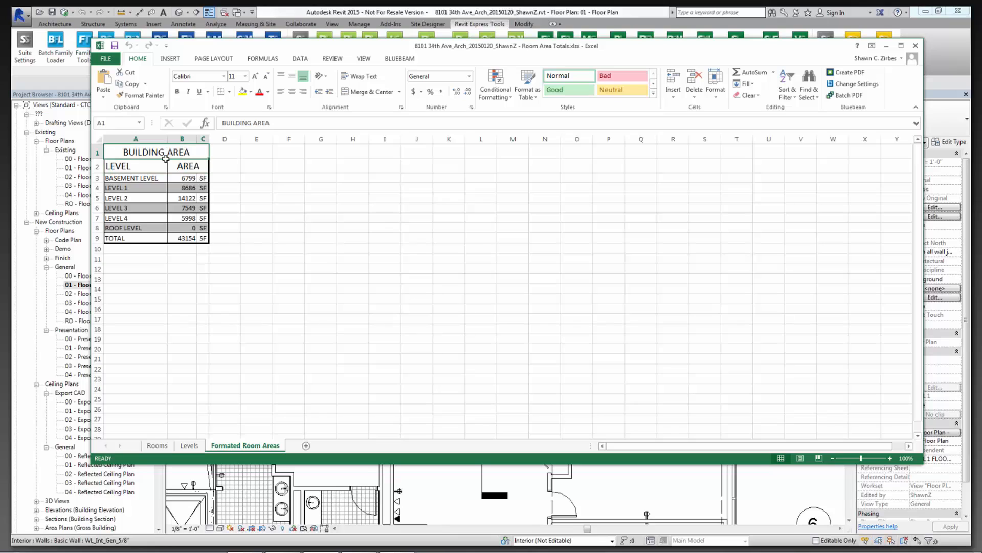
pyautogui.moveTo(166, 149); pyautogui.dragTo(205, 238)
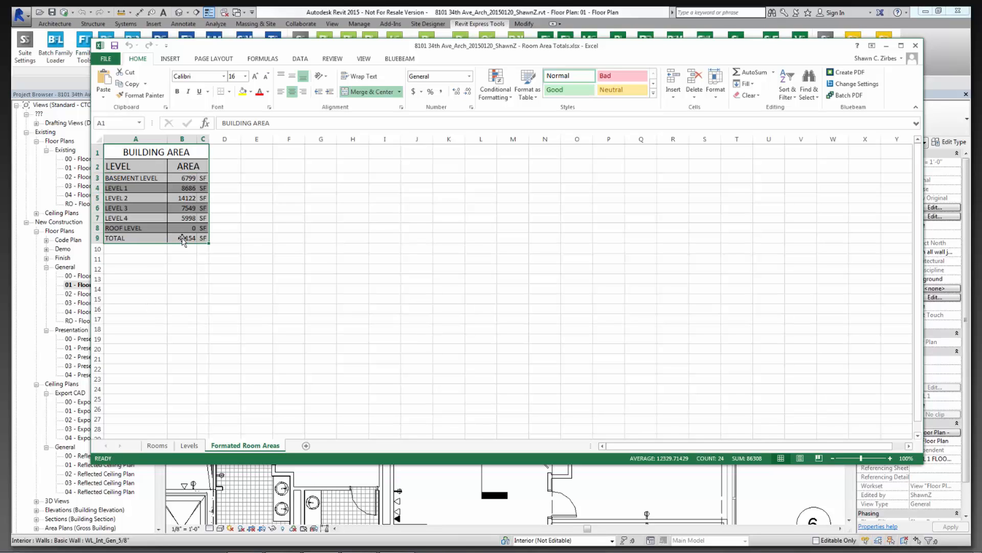
pyautogui.moveTo(198, 239); pyautogui.dragTo(153, 152)
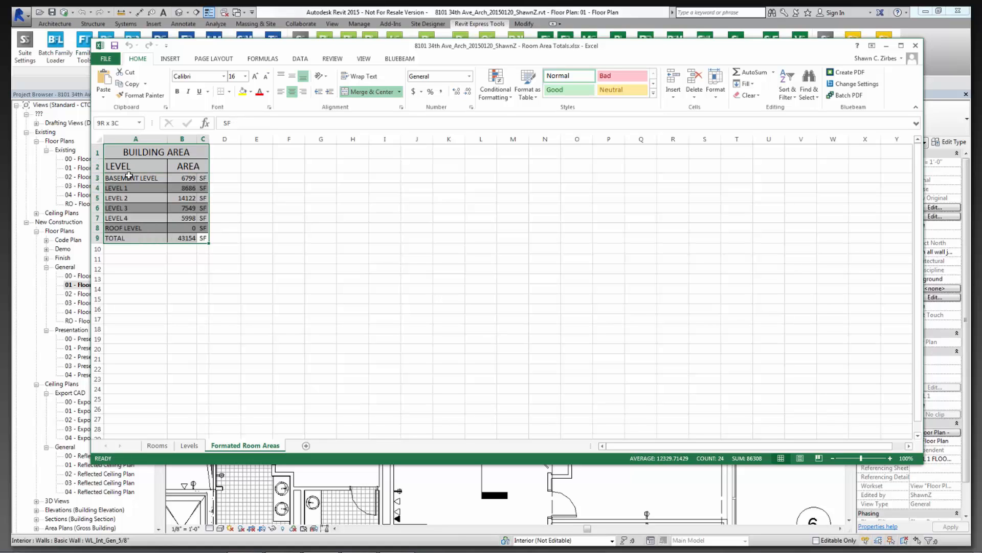
pyautogui.click(229, 331)
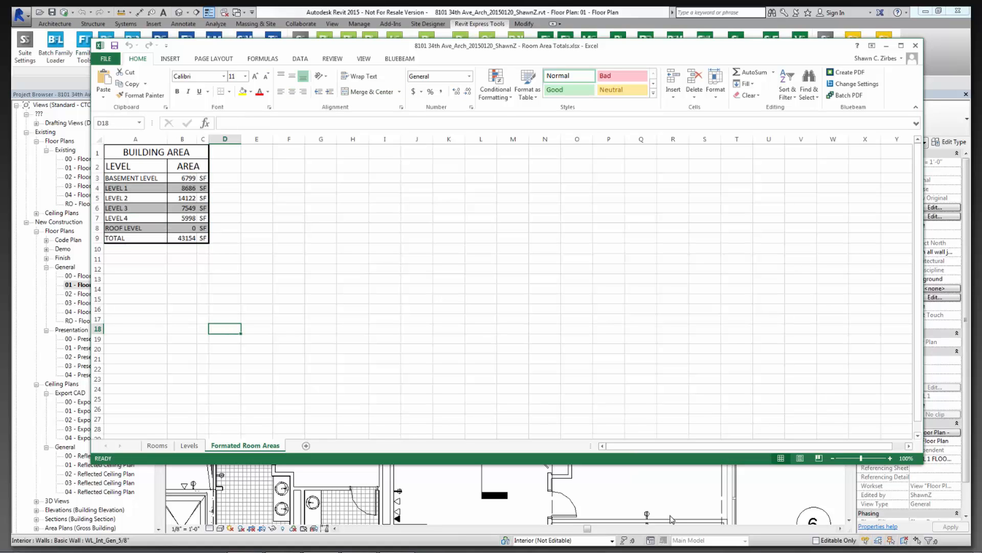
# Switch back to Revit, start Schedule XL and open the exported 8101 34th Ave Room Area Totals workbook in it.
pyautogui.click(670, 501)
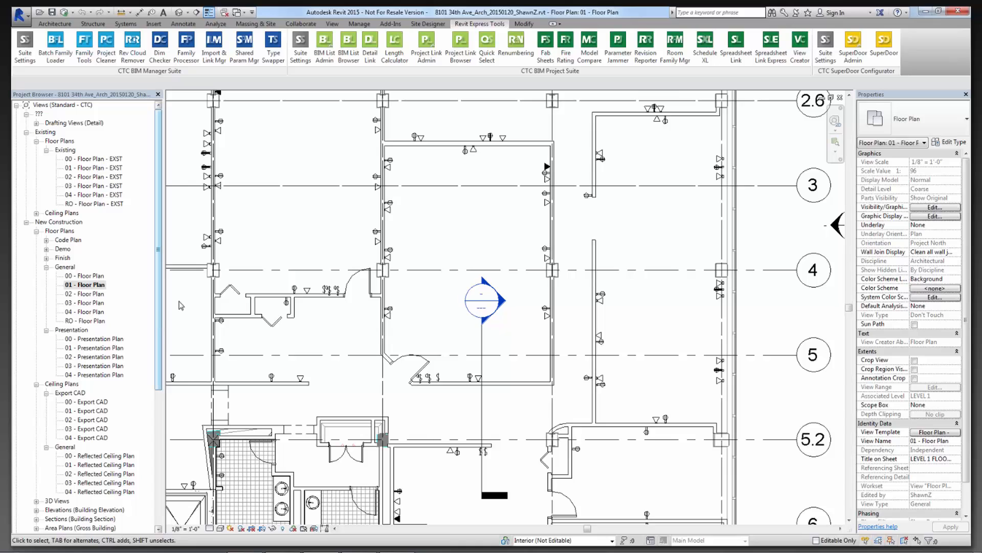
pyautogui.click(706, 60)
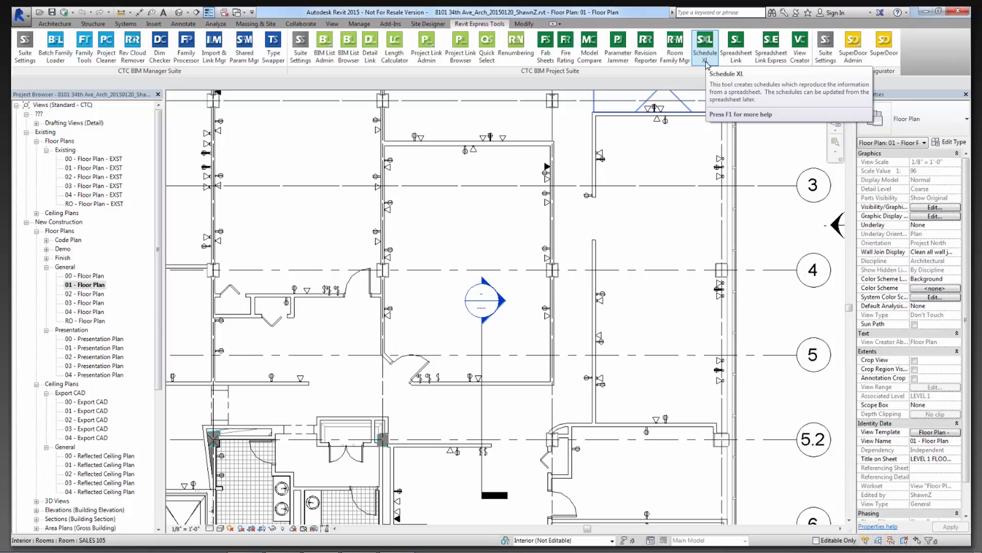
pyautogui.click(706, 57)
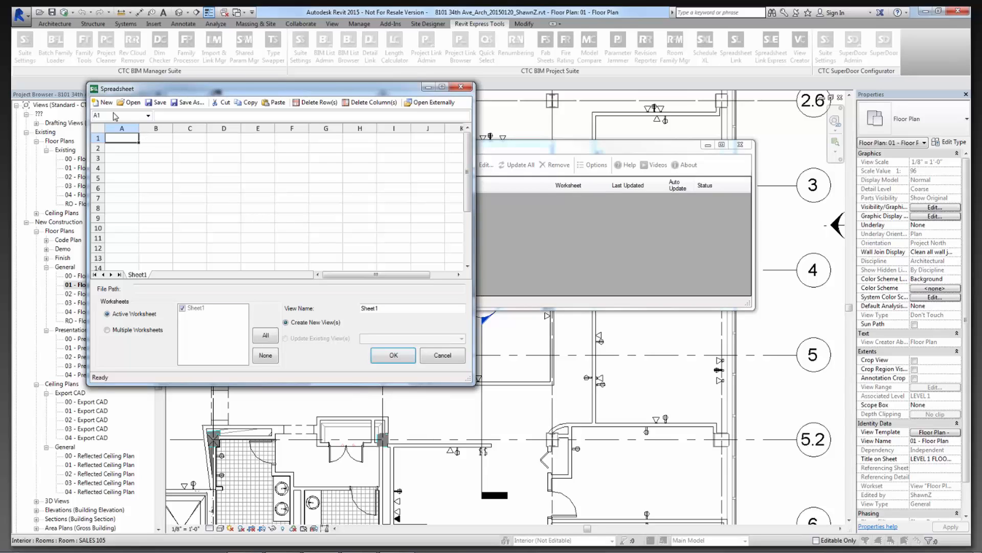
pyautogui.click(104, 103)
pyautogui.click(129, 105)
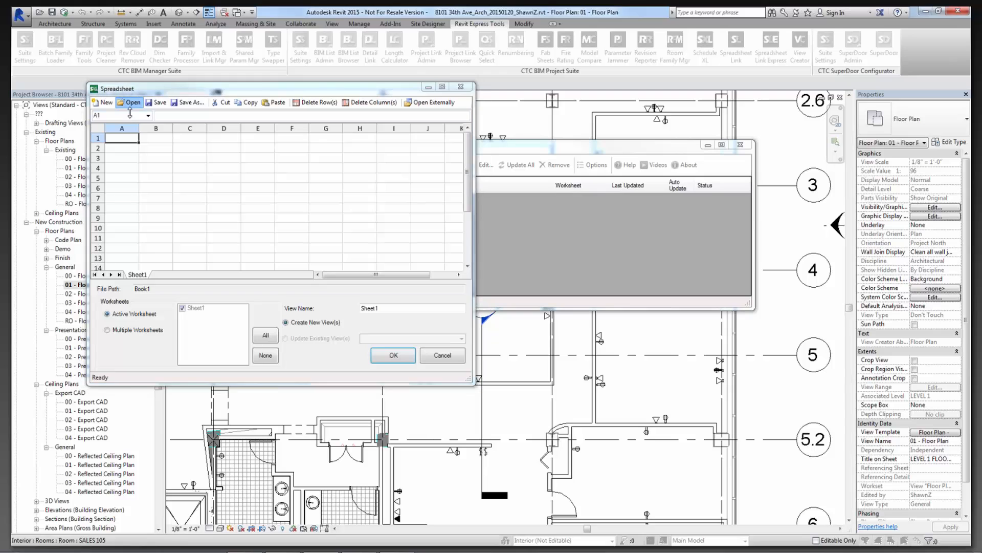
pyautogui.doubleClick(254, 175)
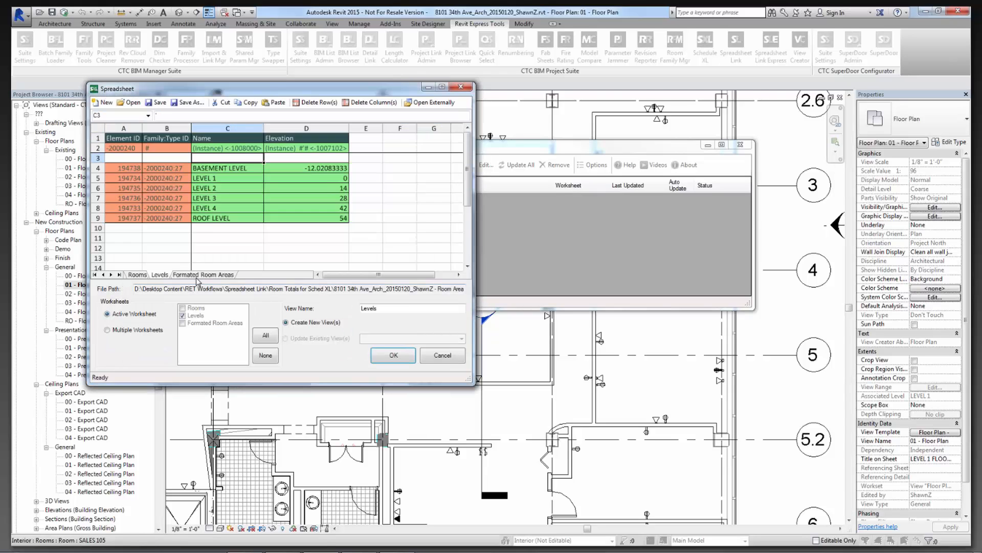
# Create a new schedule view from the Formated Room Areas worksheet, keeping that view name, and close Schedule XL.
pyautogui.click(215, 276)
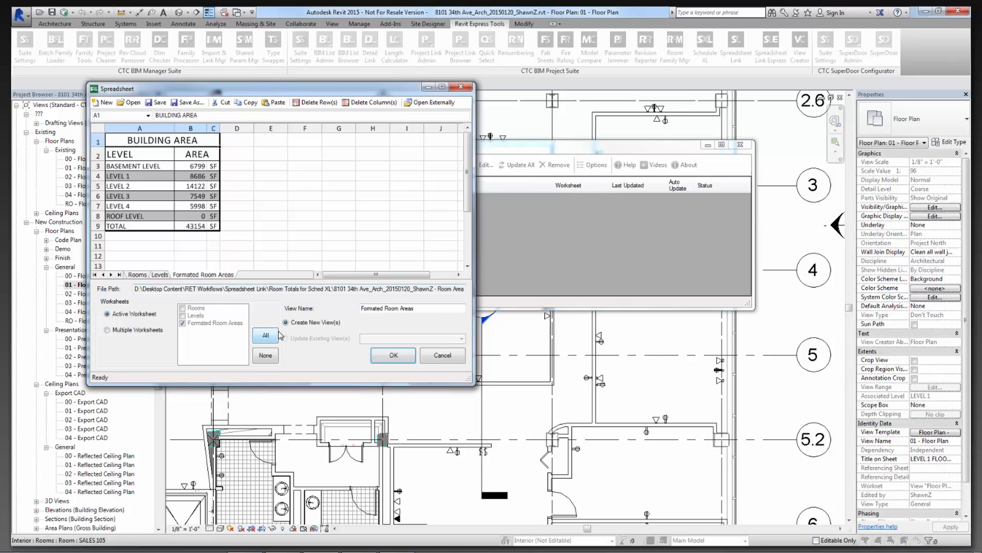
pyautogui.moveTo(423, 309); pyautogui.dragTo(359, 310)
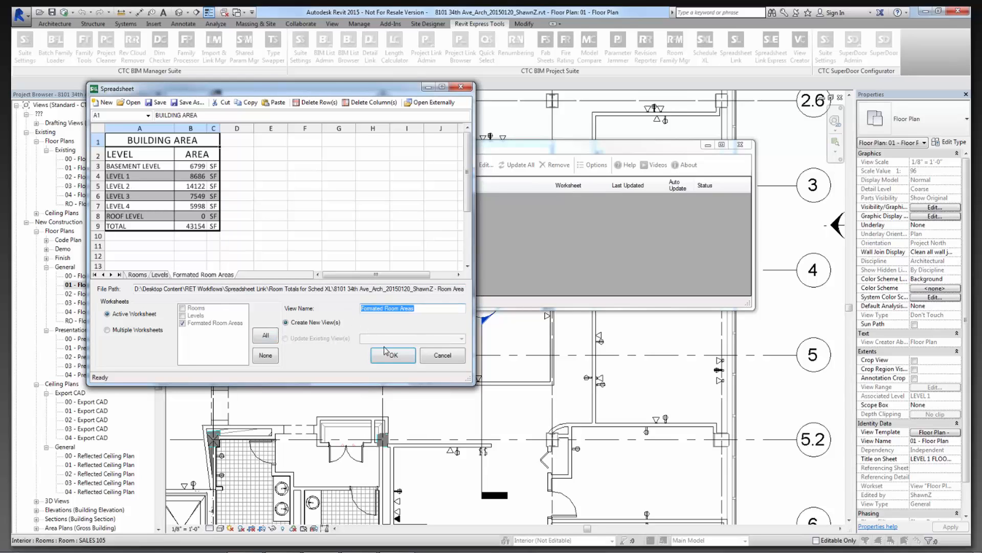
pyautogui.click(398, 357)
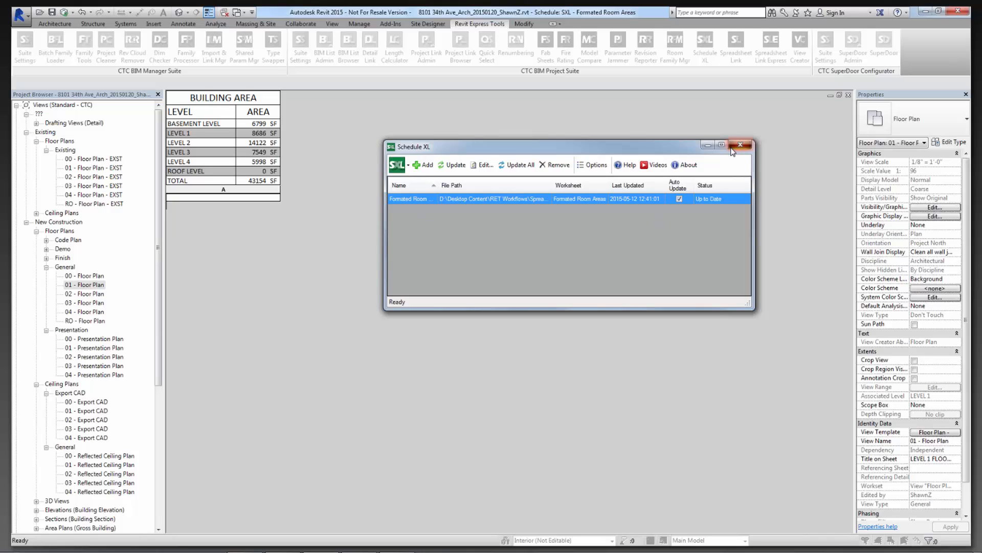
pyautogui.click(737, 146)
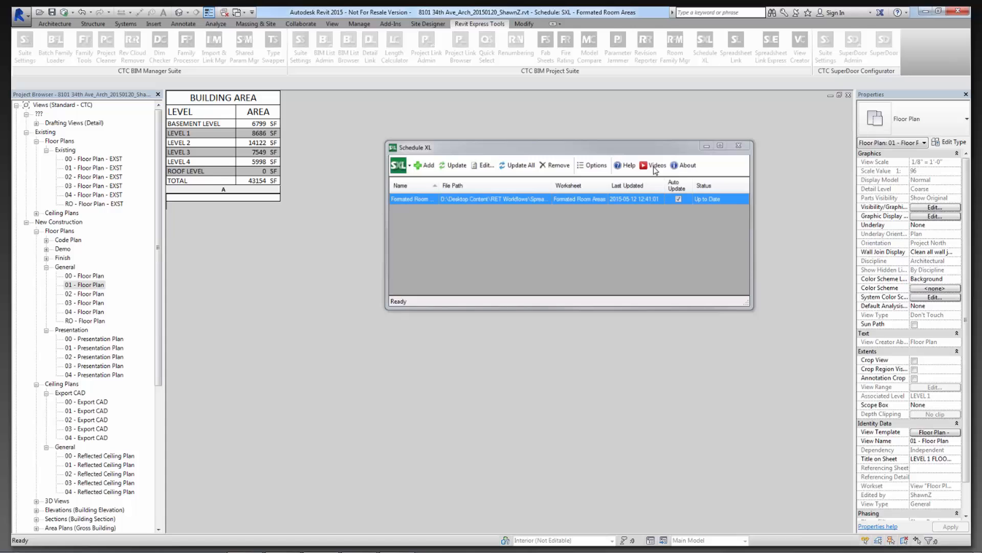
# Create a new sheet with the E 34 x 44 Horizontal titleblock.
pyautogui.scroll(-7, 62, 511)
pyautogui.click(46, 519)
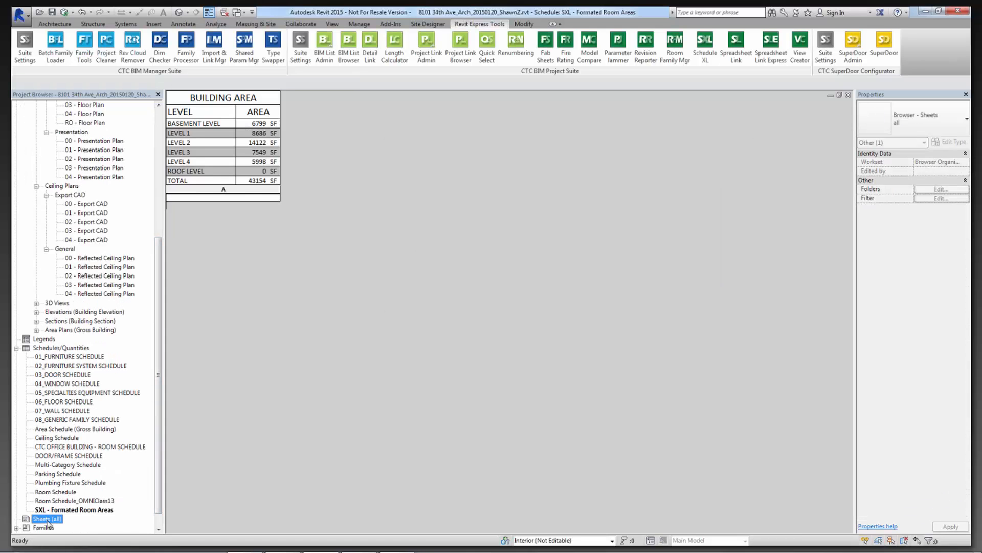
pyautogui.rightClick(46, 519)
pyautogui.click(76, 481)
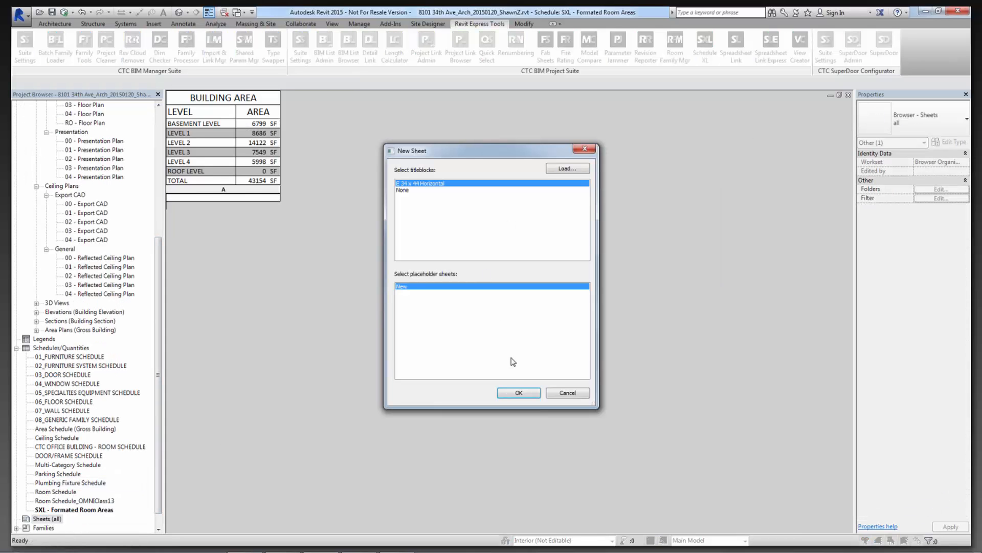
pyautogui.click(513, 393)
# Number the new sheet G-000 and name it COVER SHEET in its titleblock.
pyautogui.click(709, 448)
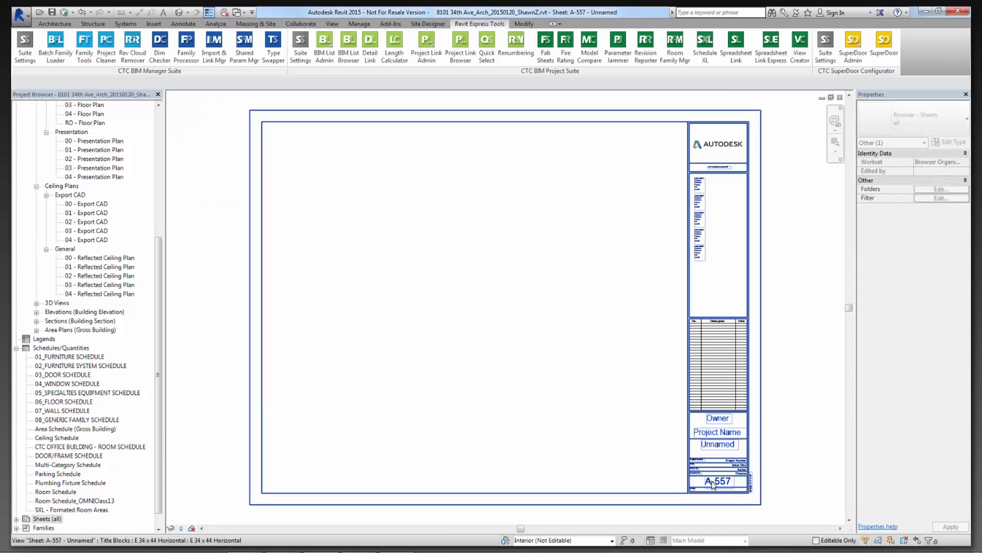
pyautogui.click(723, 481)
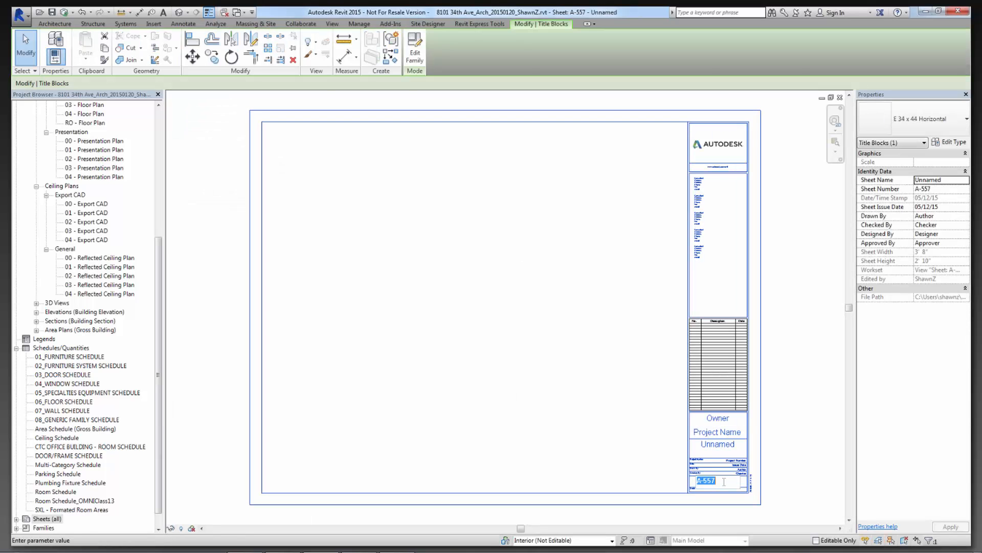
pyautogui.write('G-000')
pyautogui.press('Return')
pyautogui.click(718, 445)
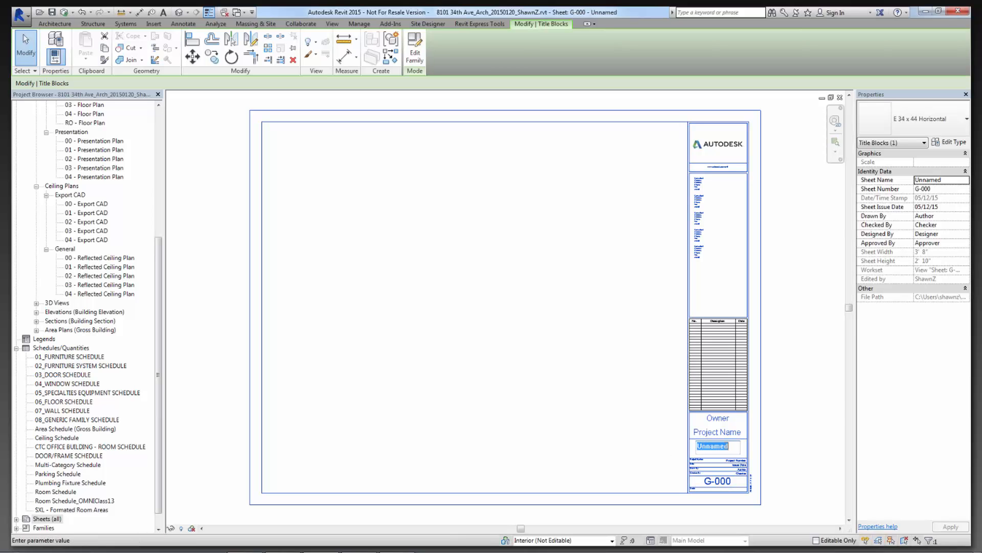
pyautogui.write('COVER SHEET')
pyautogui.press('Return')
pyautogui.click(614, 407)
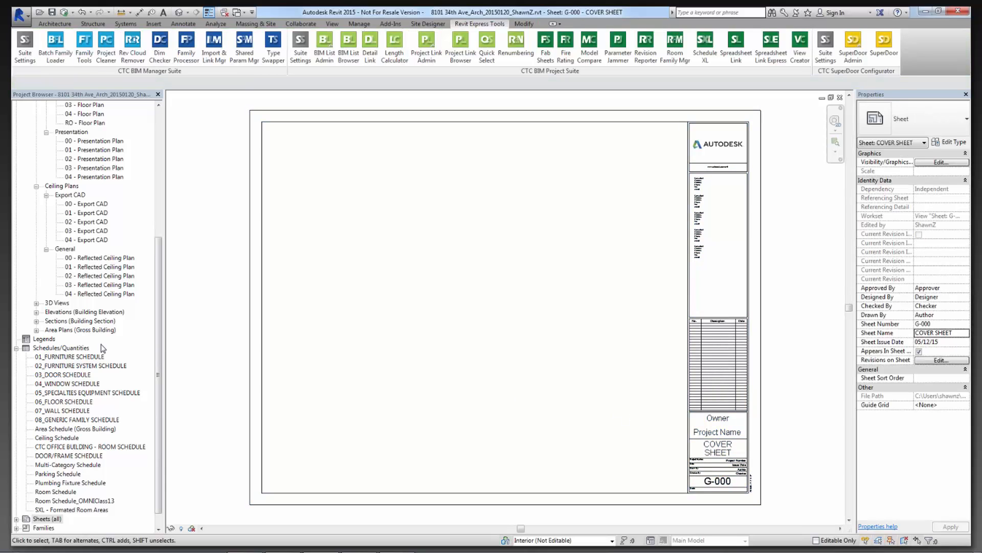
# Place the SXL - Formated Room Areas schedule in the upper-right corner of the sheet, beside the titleblock, and inspect its formatting.
pyautogui.moveTo(63, 510); pyautogui.dragTo(524, 344)
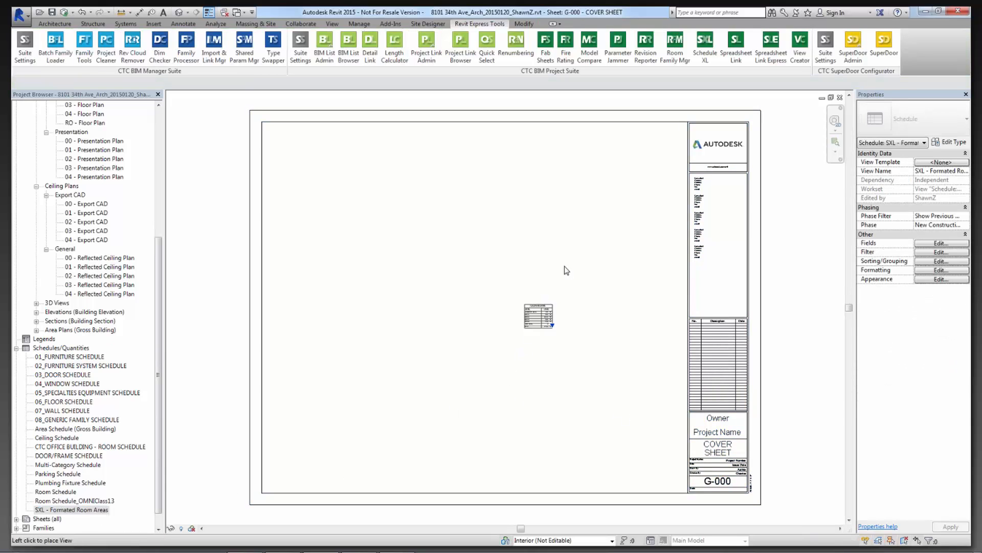
pyautogui.click(663, 150)
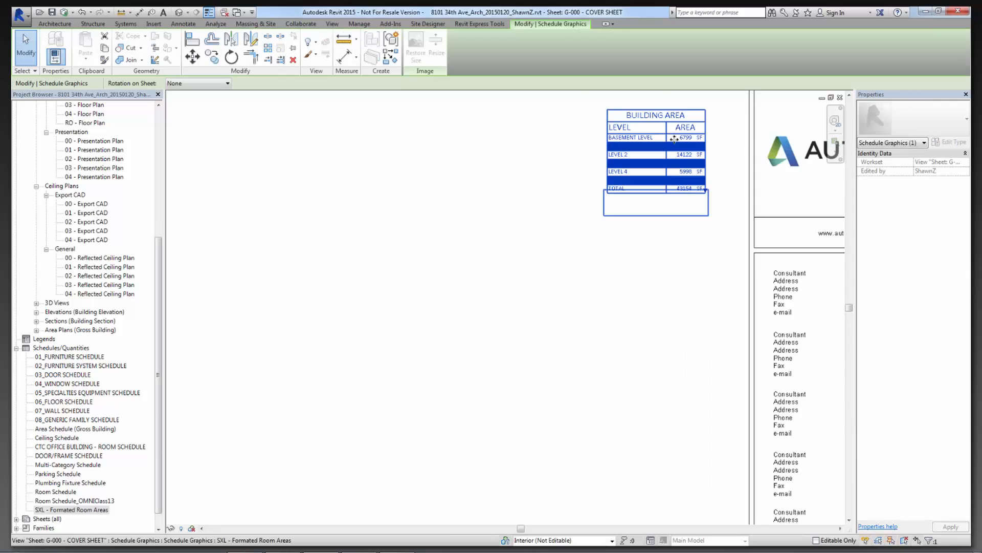
pyautogui.scroll(5, 664, 150)
pyautogui.click(520, 456)
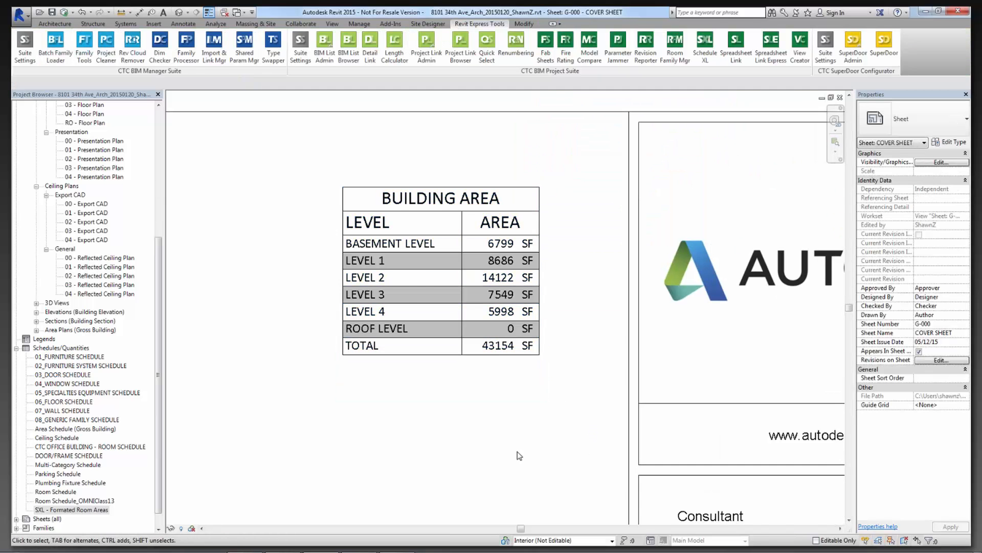
pyautogui.scroll(-2, 527, 459)
pyautogui.scroll(4, 434, 296)
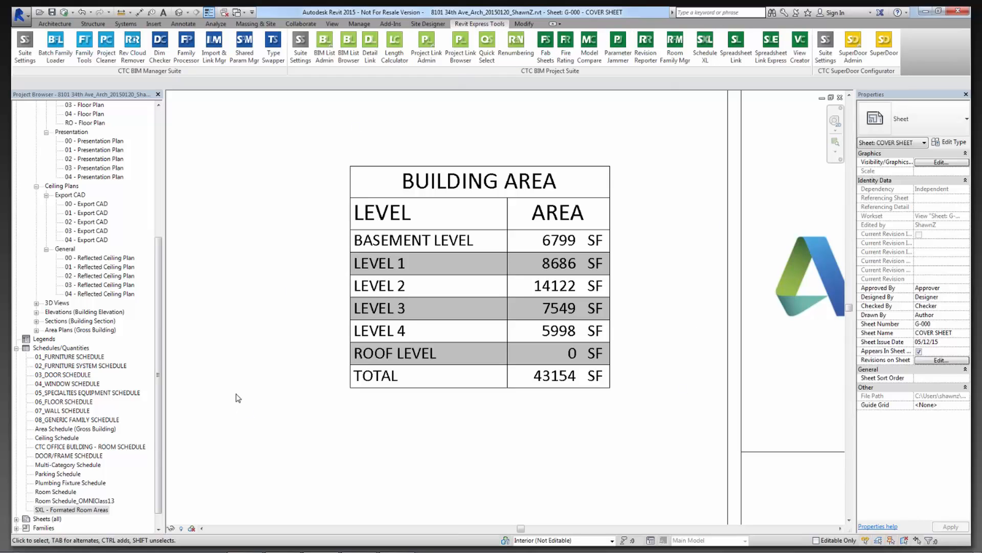
pyautogui.scroll(-1, 233, 264)
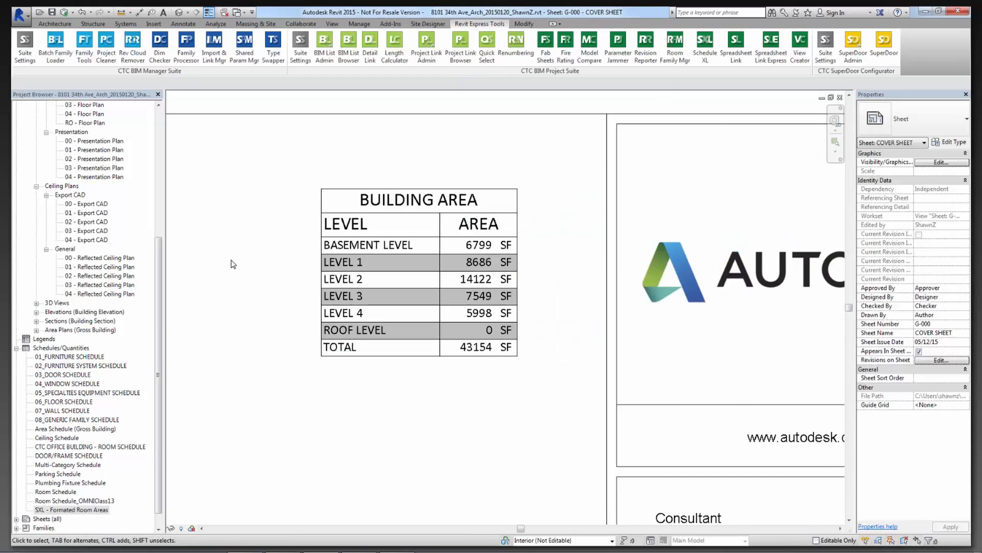
pyautogui.scroll(-1, 233, 264)
pyautogui.moveTo(221, 266); pyautogui.dragTo(417, 276, button='middle')
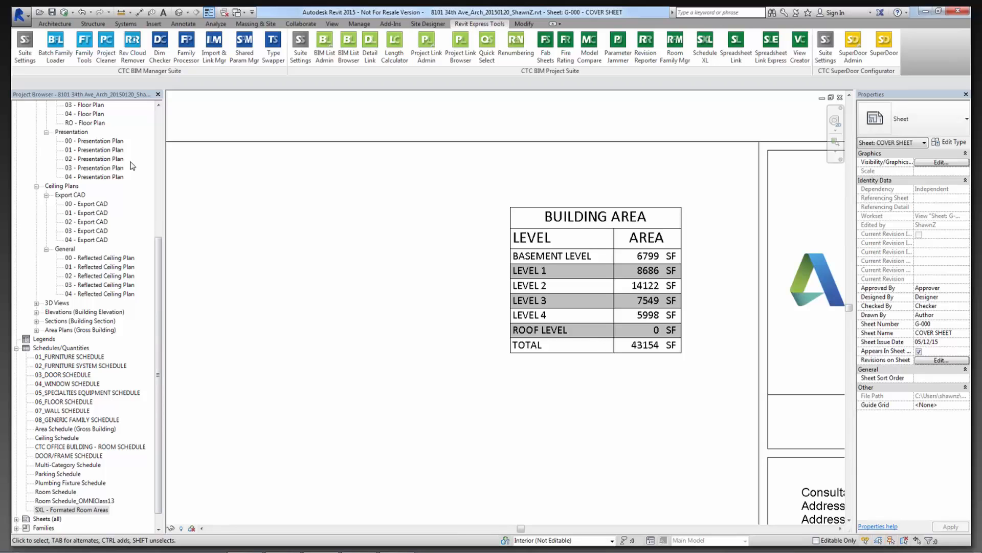
# Open the general 01 - Floor Plan view and bring the whole building into view.
pyautogui.moveTo(157, 254); pyautogui.dragTo(159, 204)
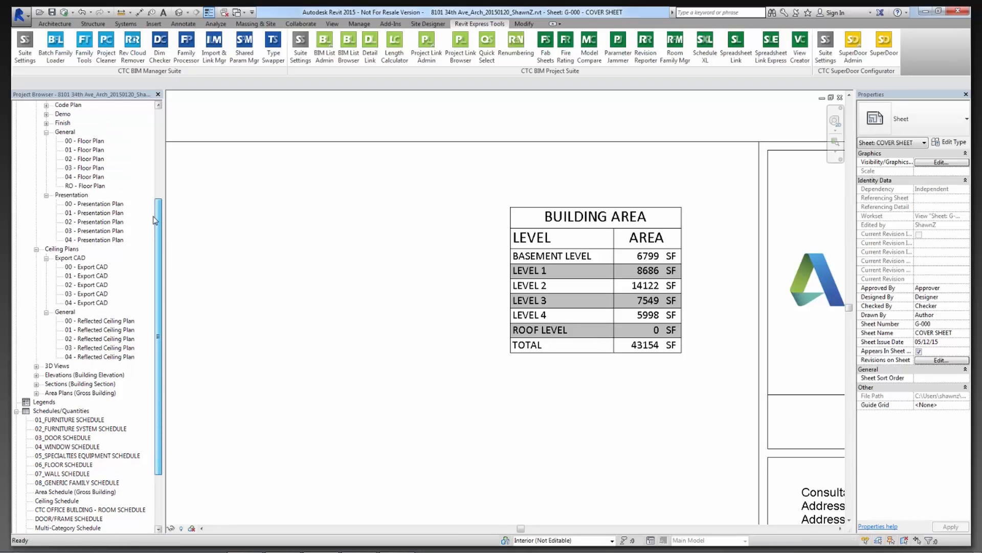
pyautogui.doubleClick(85, 150)
pyautogui.scroll(-5, 704, 260)
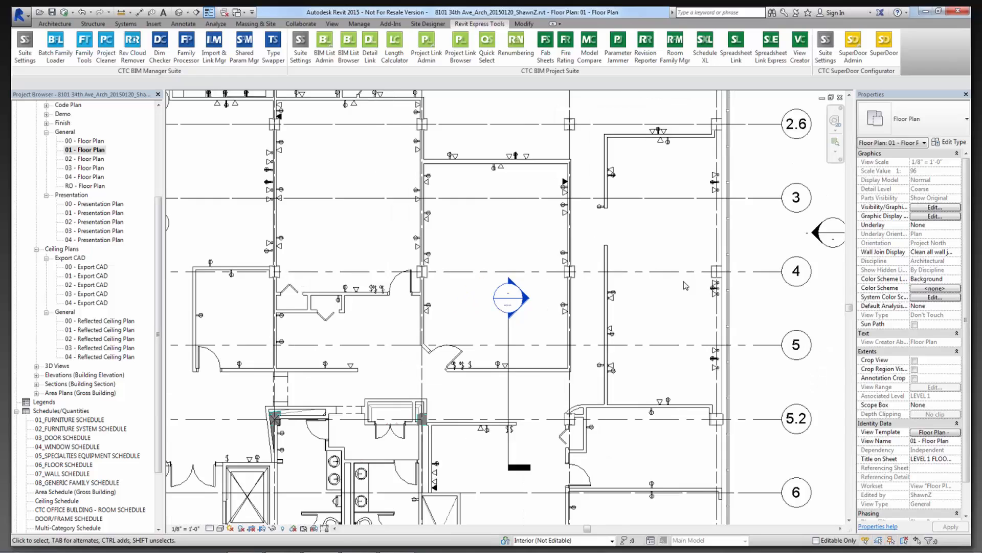
# Try to move the exterior storefront curtain wall and brick wall near grid A outward to enlarge the adjoining rooms.
pyautogui.click(705, 260)
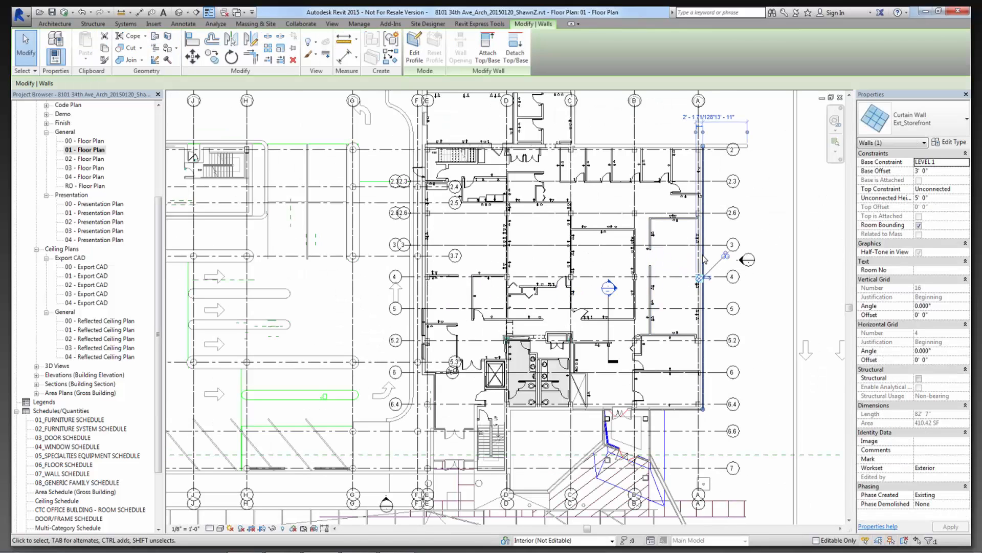
pyautogui.moveTo(704, 259); pyautogui.dragTo(742, 260)
pyautogui.click(704, 260)
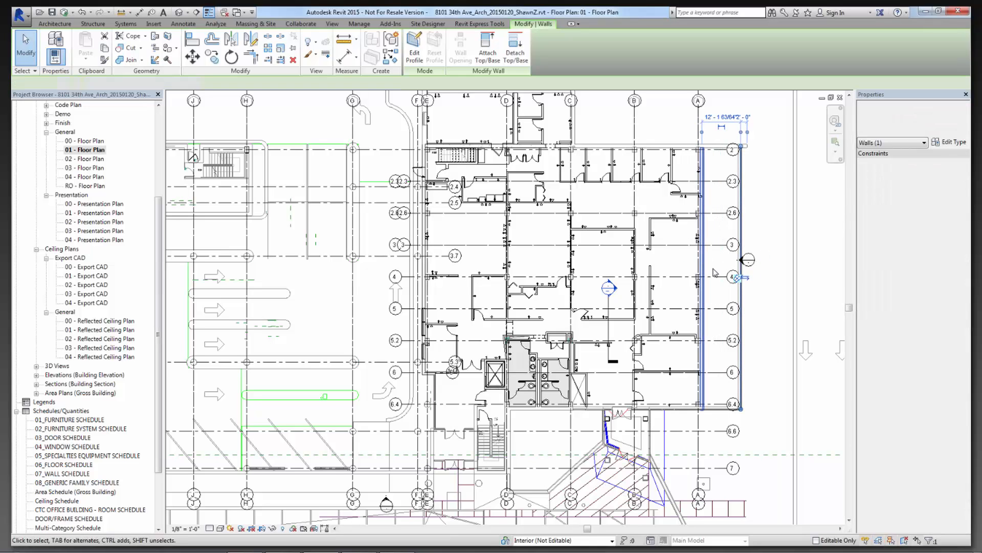
pyautogui.click(741, 262)
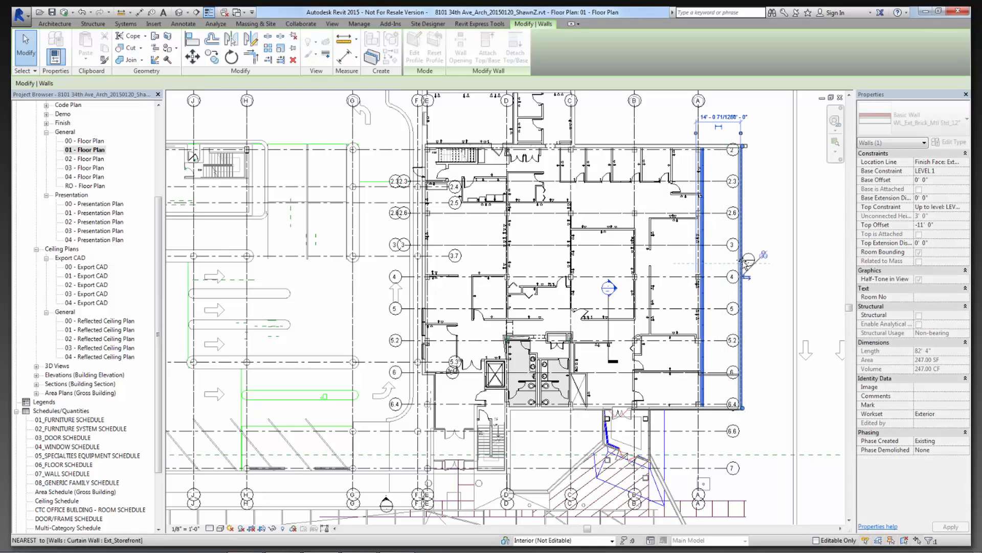
pyautogui.moveTo(740, 261); pyautogui.dragTo(746, 261)
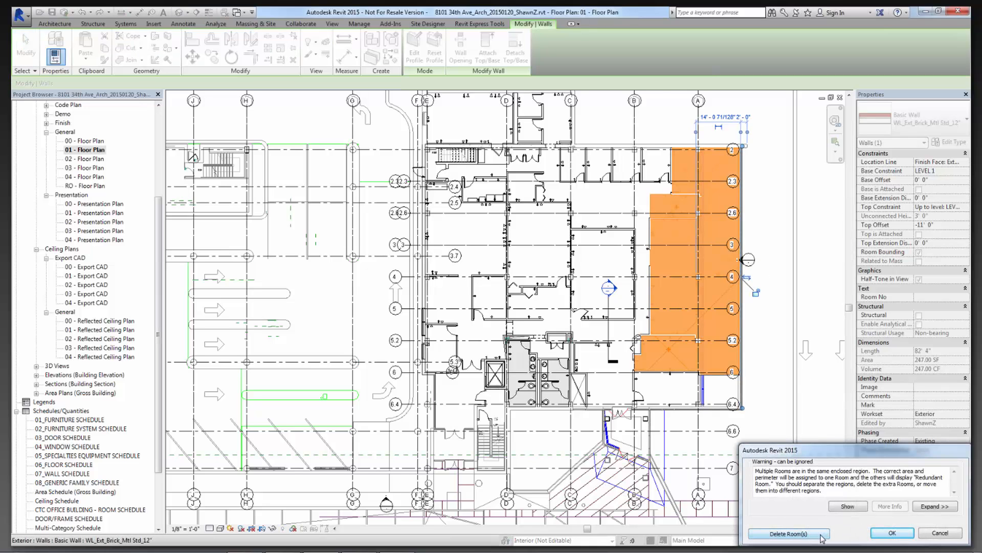
pyautogui.click(888, 533)
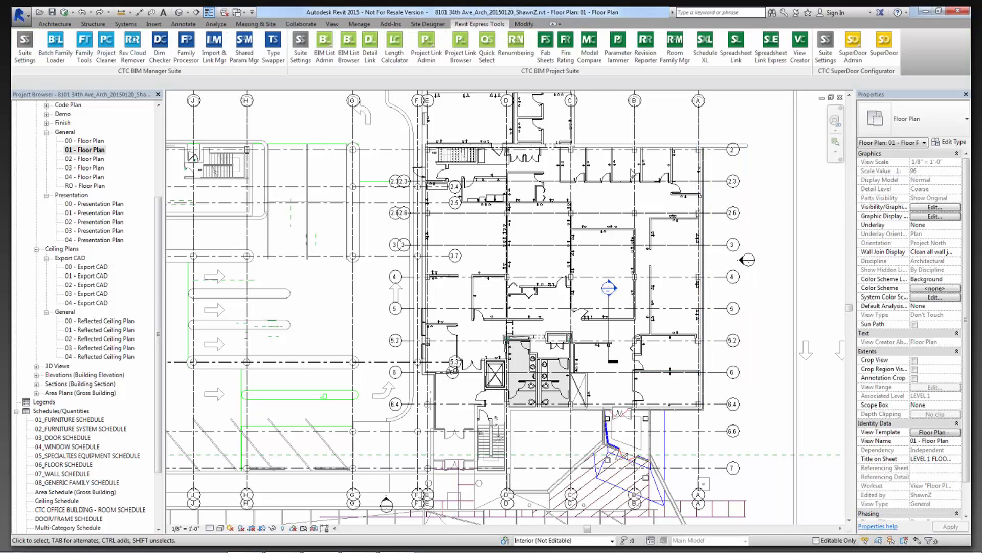
# Move the WL_Ext_Conc_12" exterior wall near grid 2 outward, away from the offices, and accept the warnings.
pyautogui.click(646, 146)
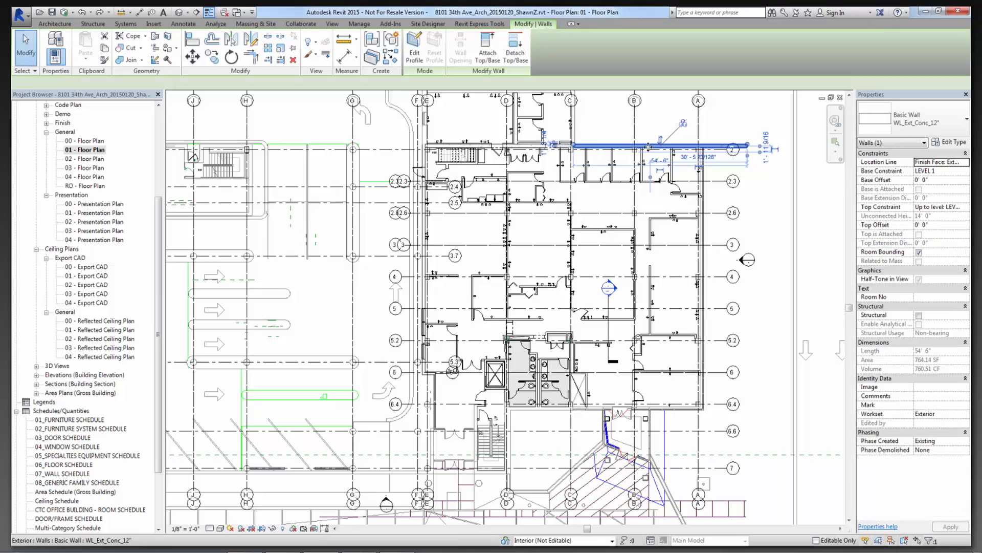
pyautogui.moveTo(646, 146); pyautogui.dragTo(648, 135)
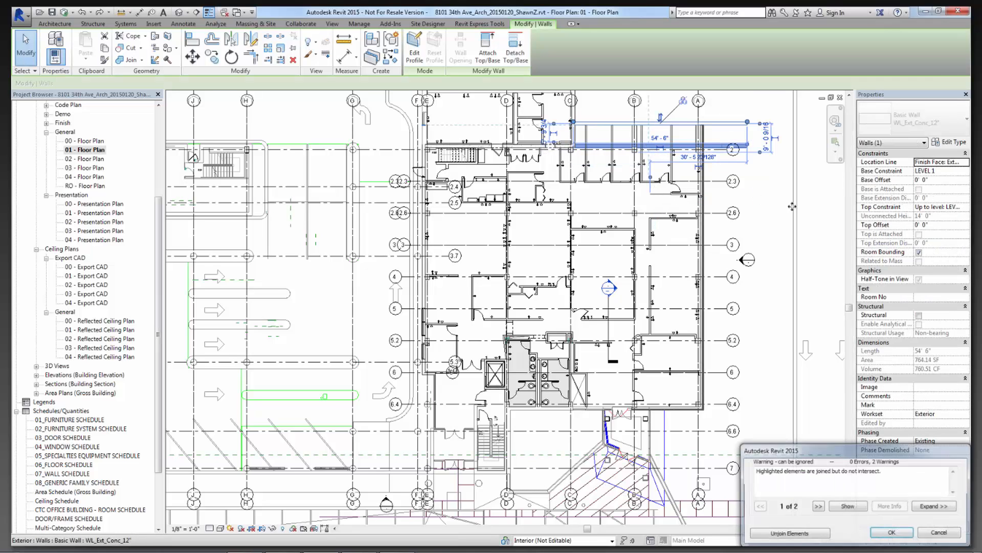
pyautogui.click(892, 533)
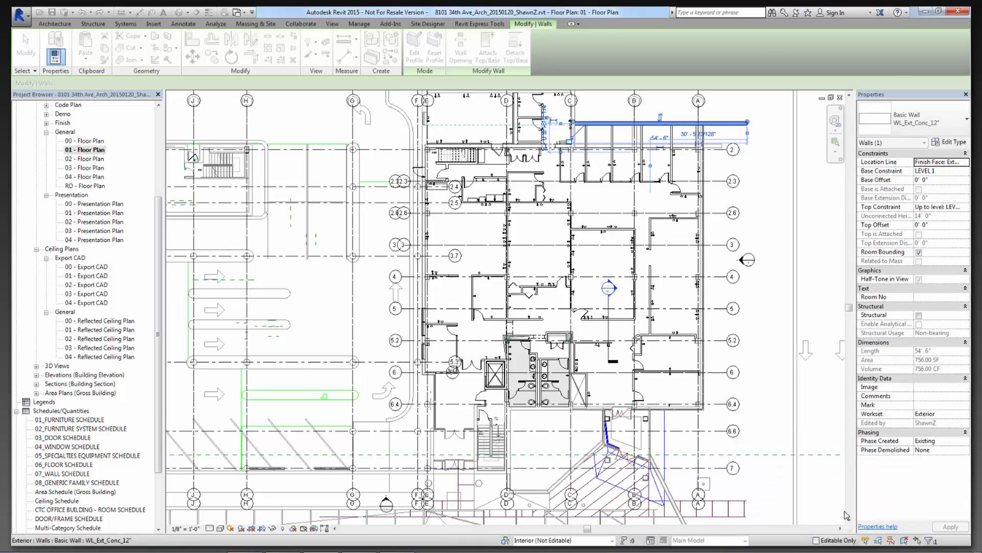
pyautogui.press('Escape')
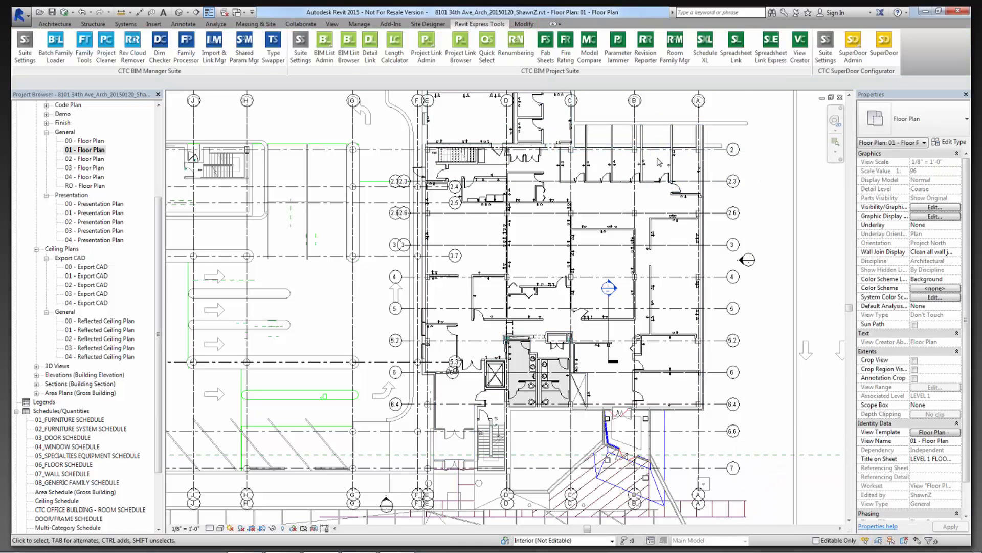
# Select the offices along the moved wall one after another to check their extended boundaries and areas.
pyautogui.click(654, 173)
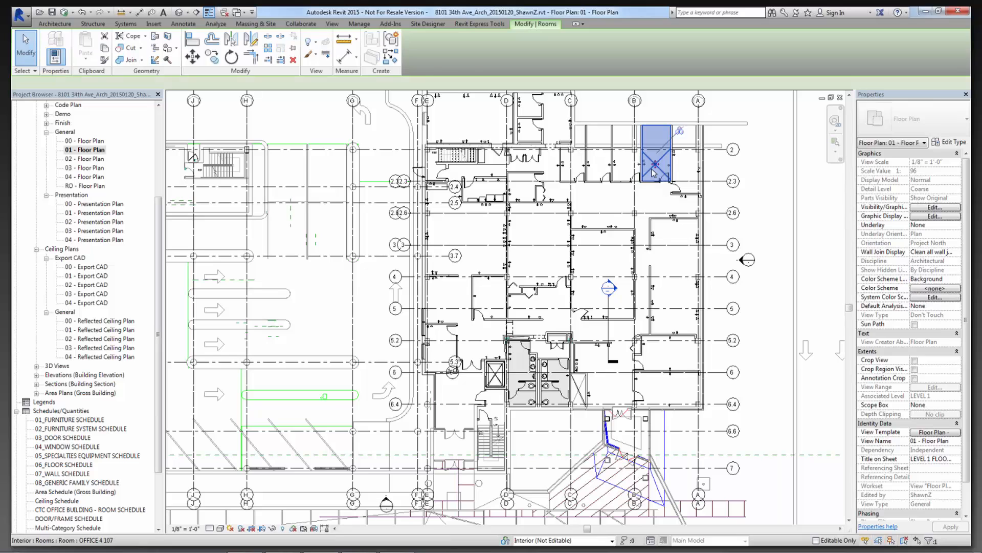
pyautogui.click(627, 167)
pyautogui.click(598, 163)
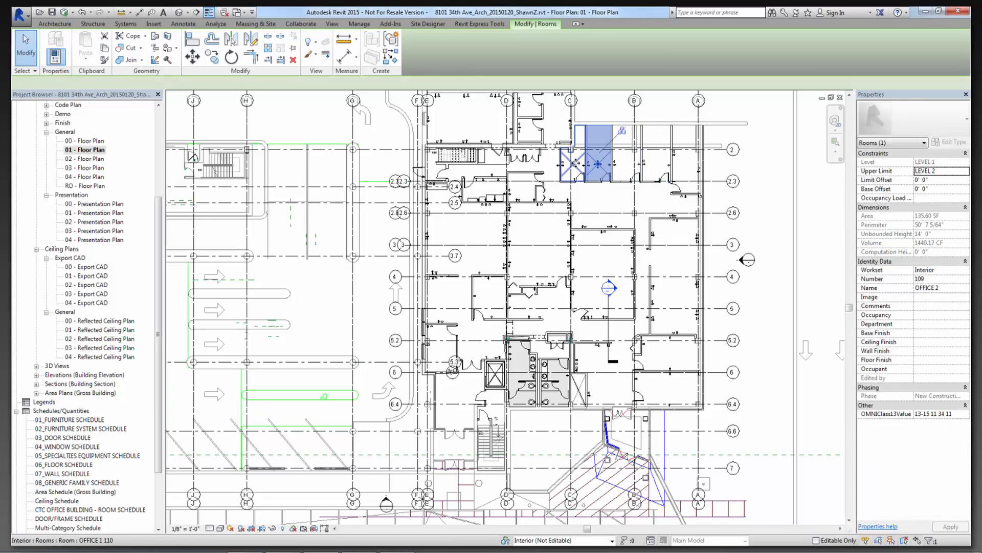
pyautogui.click(572, 162)
pyautogui.click(657, 165)
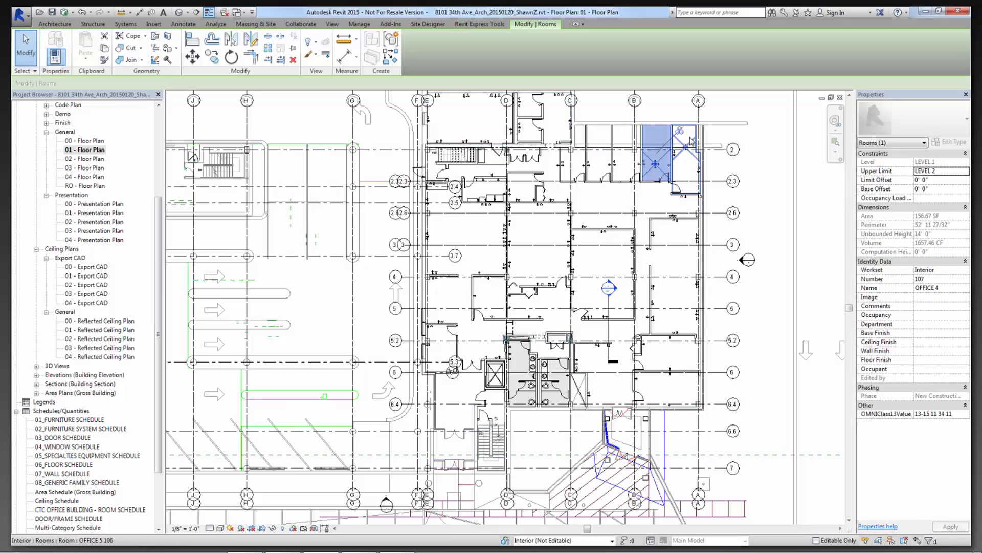
pyautogui.click(691, 146)
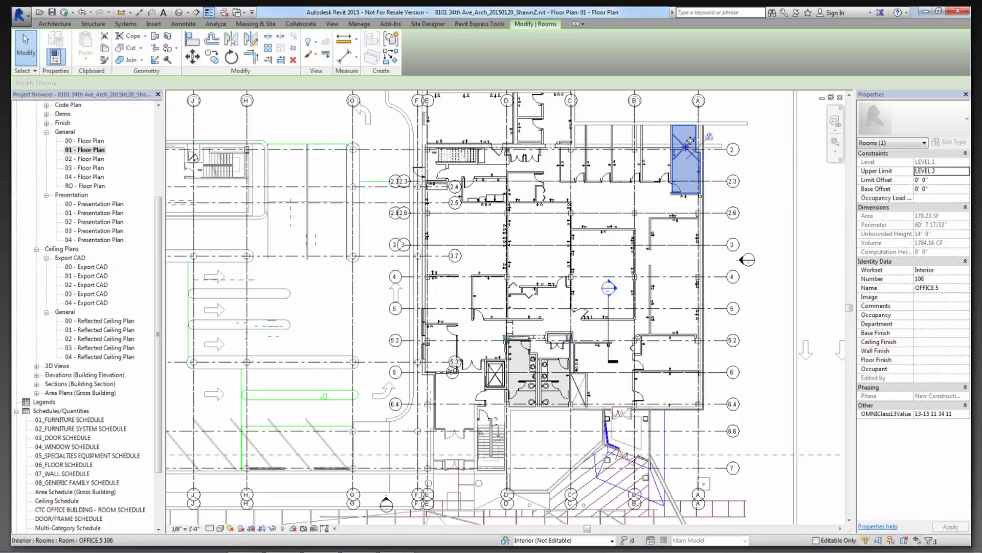
pyautogui.press('Escape')
# Move the WL_Ext_Conc_12" exterior wall above the offices further outward.
pyautogui.scroll(-3, 752, 185)
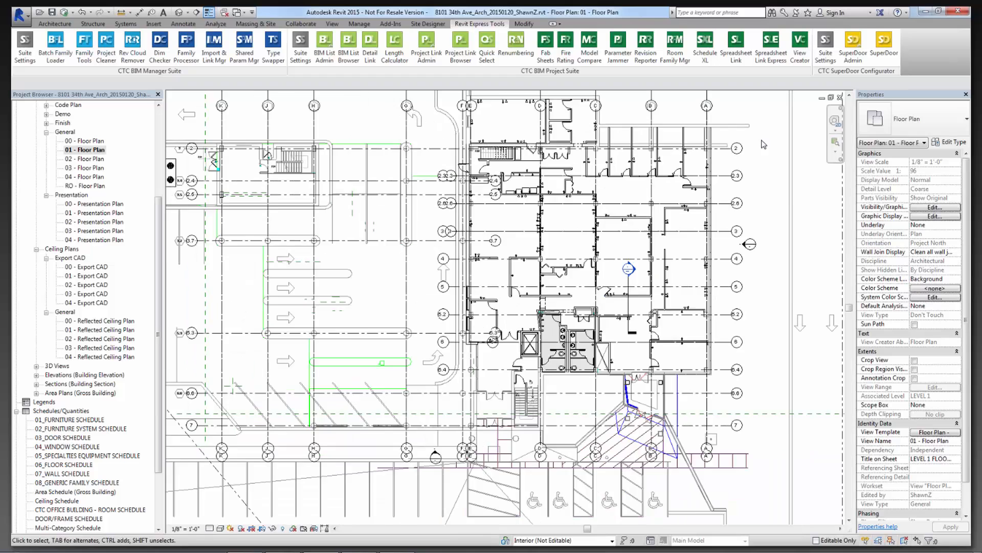
pyautogui.moveTo(746, 221); pyautogui.dragTo(744, 207)
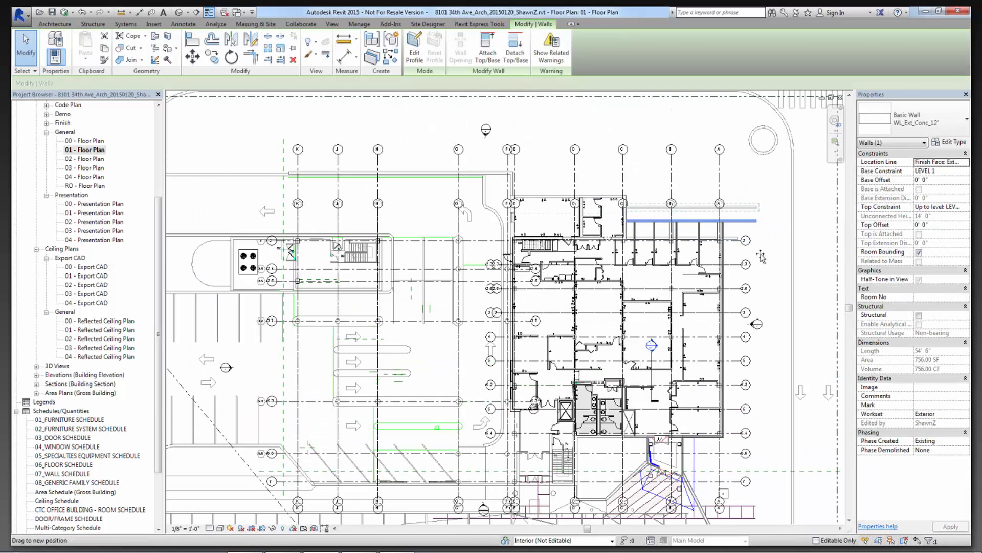
pyautogui.moveTo(778, 273); pyautogui.dragTo(774, 267)
# Check the enlarged extents of OFFICE 4 and OFFICE 2, then clear the selection.
pyautogui.click(699, 250)
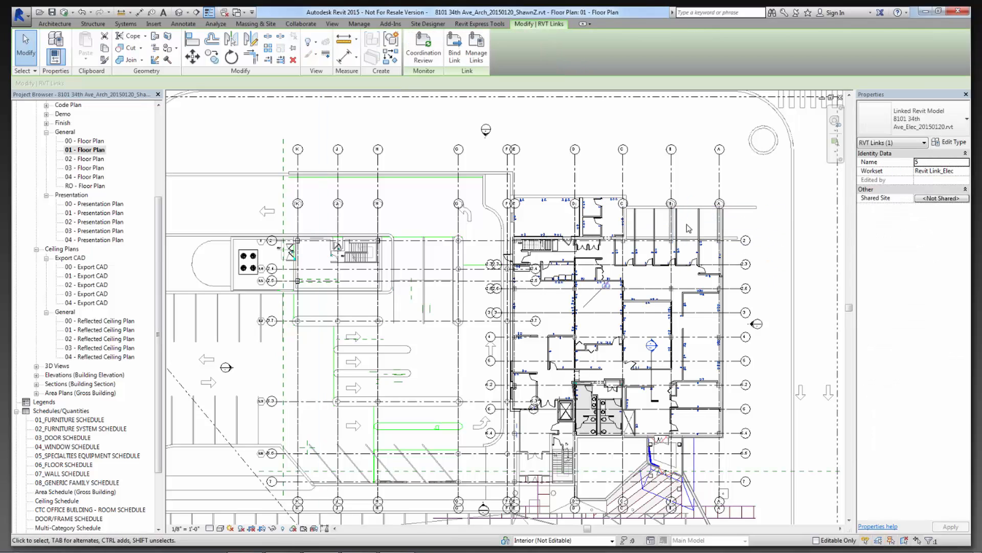
pyautogui.click(677, 249)
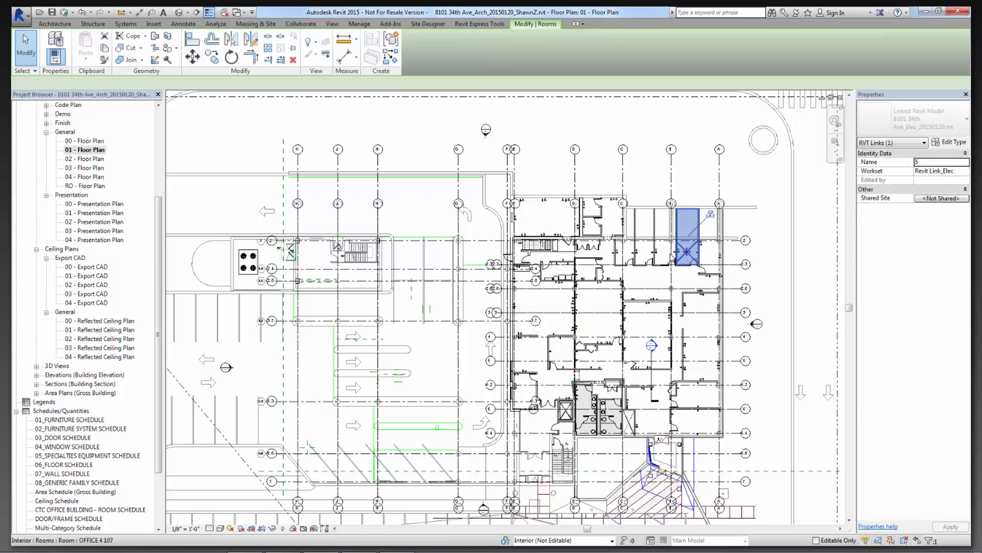
pyautogui.click(645, 259)
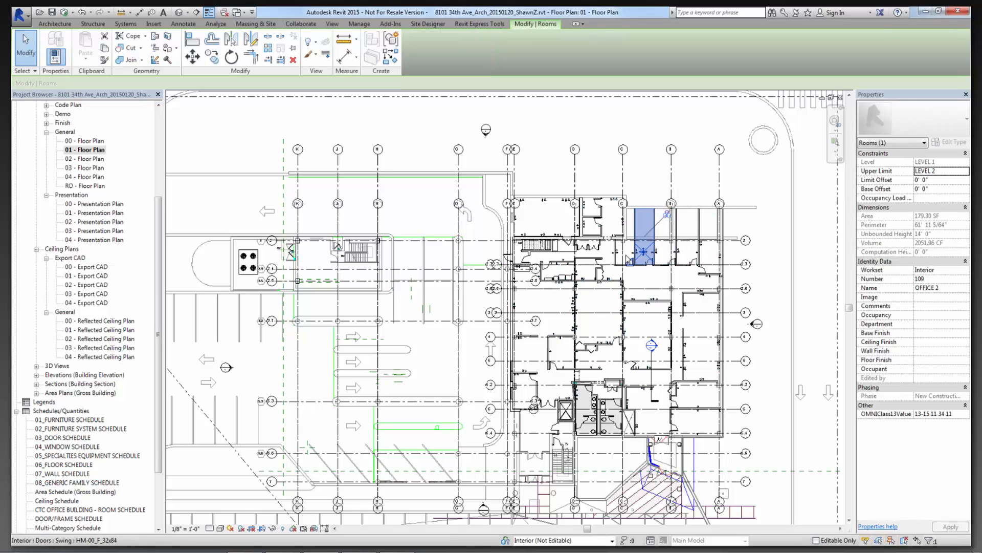
pyautogui.click(772, 292)
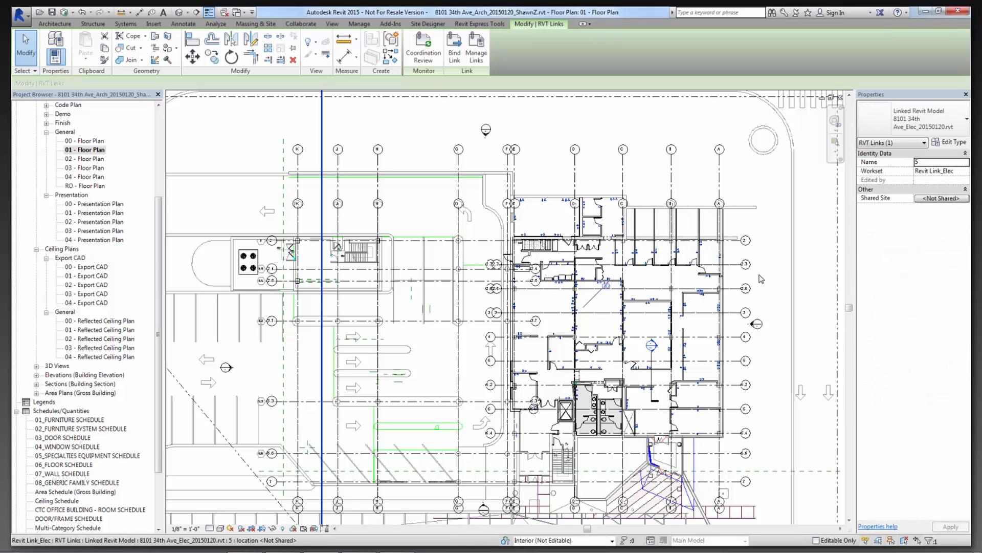
pyautogui.click(779, 223)
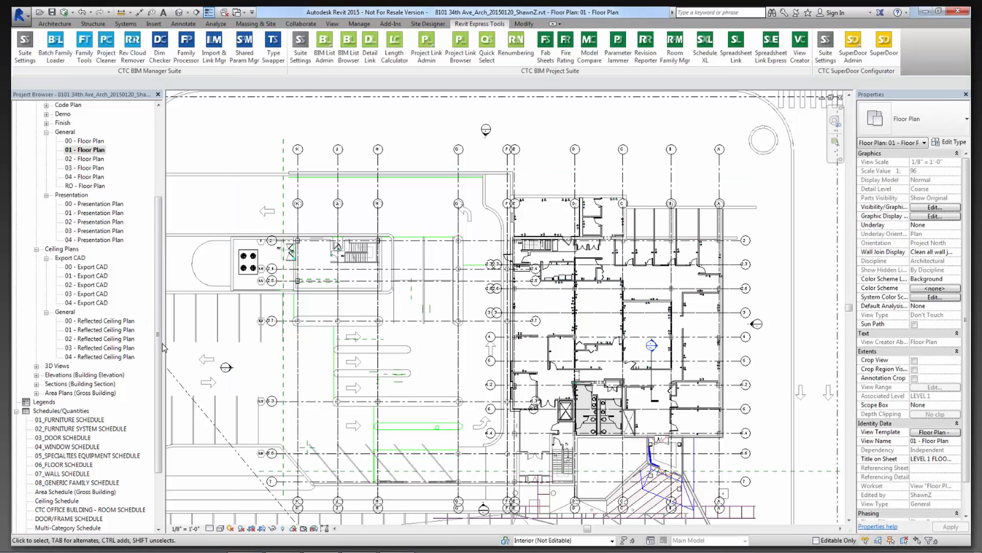
# Reopen the G-000 - COVER SHEET sheet and start Spreadsheet Link Express.
pyautogui.moveTo(160, 349); pyautogui.dragTo(160, 406)
pyautogui.click(48, 501)
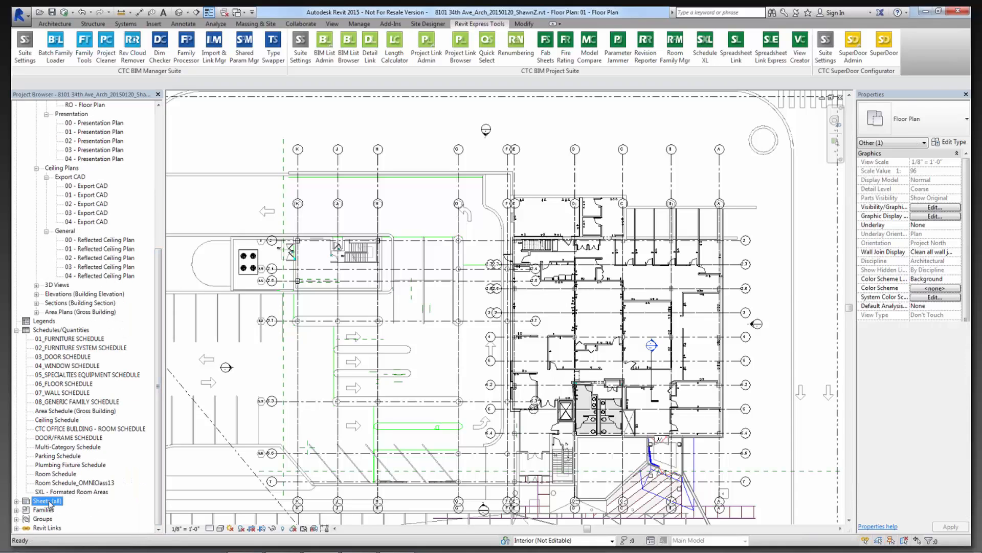
pyautogui.doubleClick(58, 510)
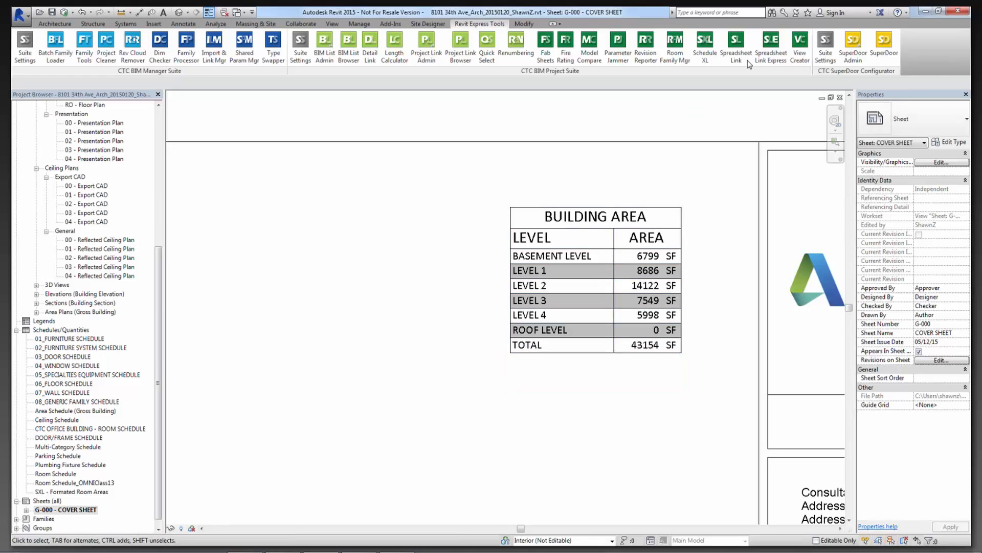
pyautogui.click(777, 61)
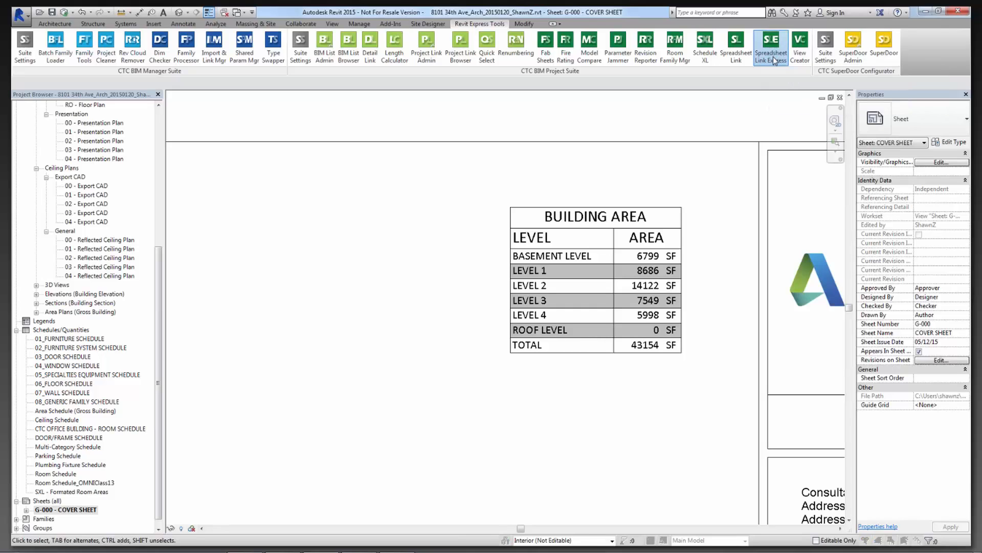
# Try to apply the Room Area Totals settings file to the project with Spreadsheet Link Express.
pyautogui.click(778, 259)
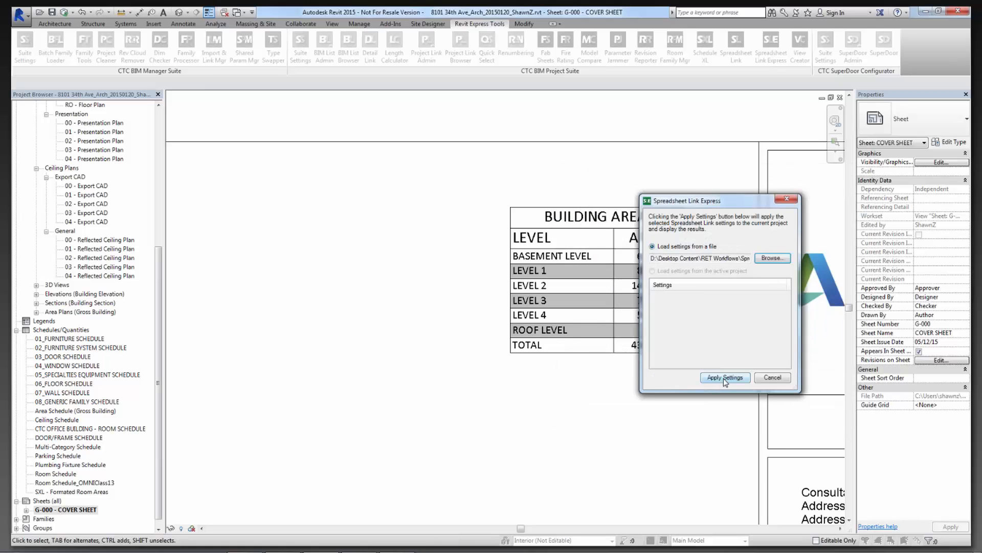
pyautogui.click(725, 377)
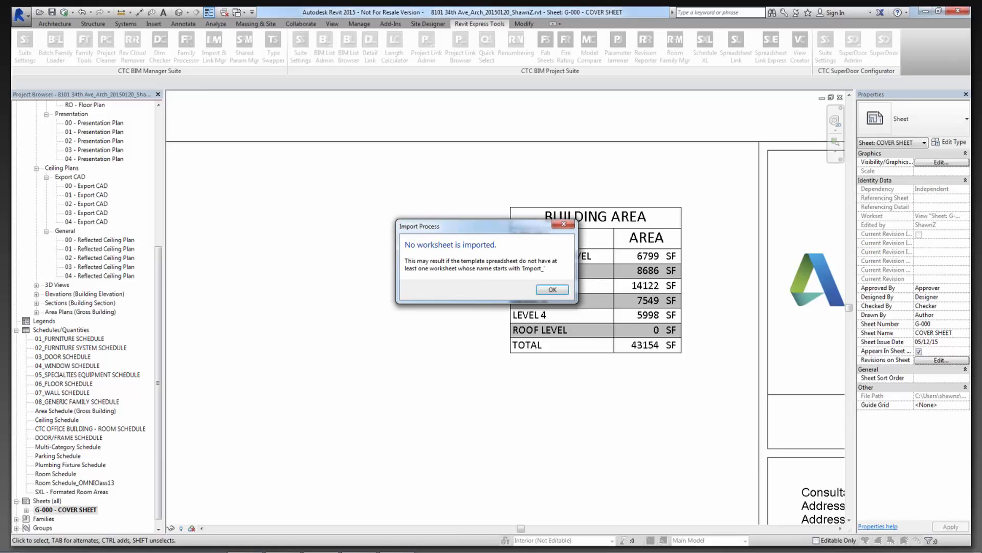
pyautogui.click(554, 290)
pyautogui.click(553, 310)
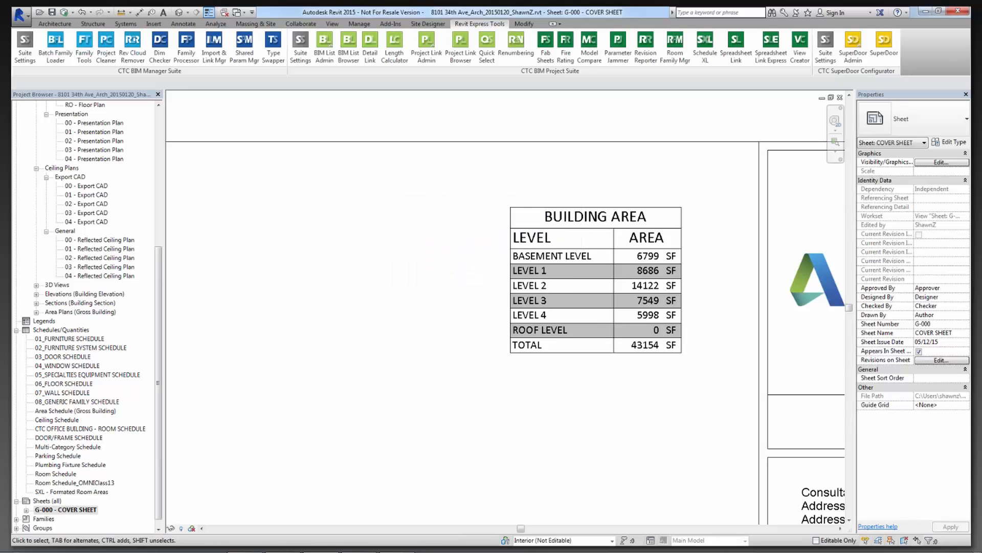
# Switch to Excel and close the open Room Area Totals workbook without saving its changes.
pyautogui.hotkey('alt', 'Tab')
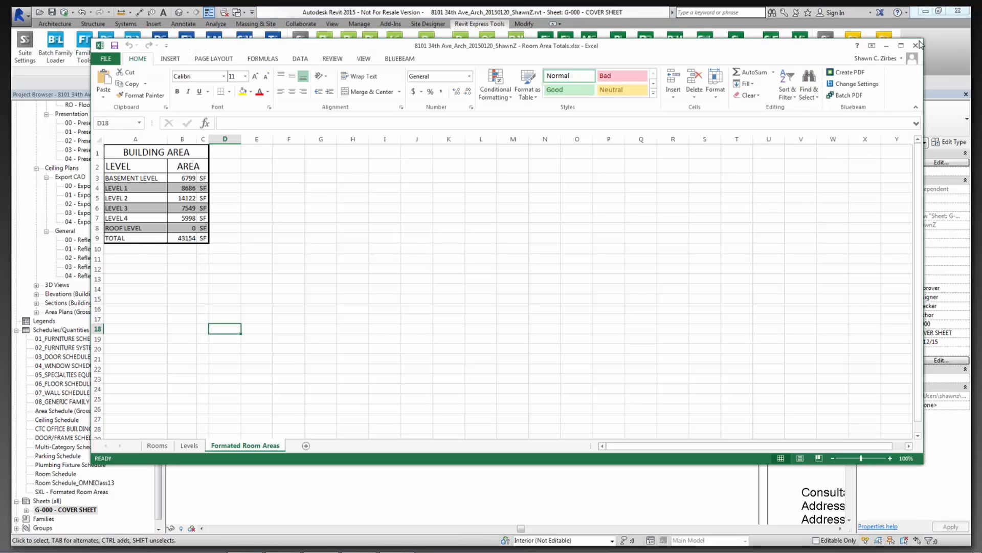
pyautogui.click(914, 47)
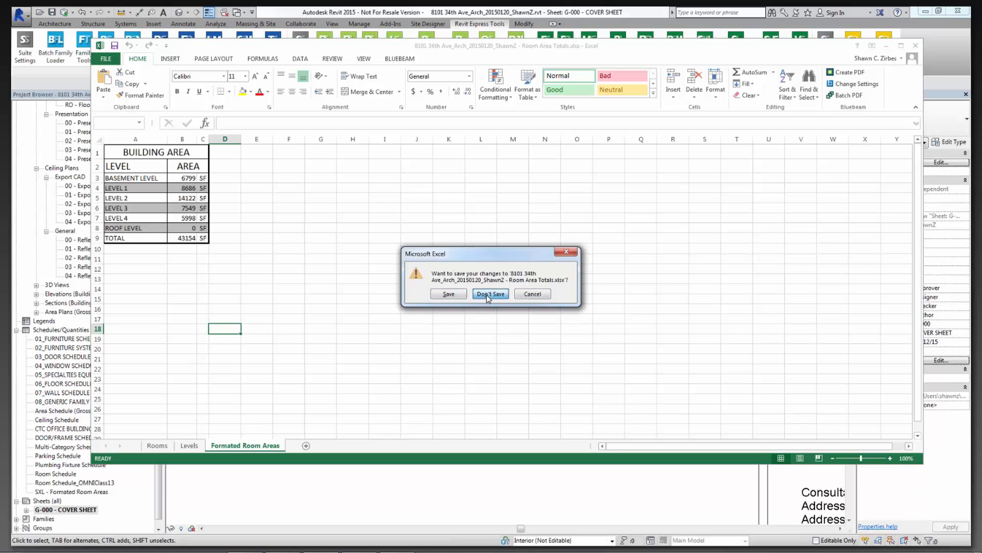
pyautogui.click(489, 294)
# Run Spreadsheet Link Express again in Revit, loading the Room Area Totals settings from file and applying them to the project.
pyautogui.click(771, 56)
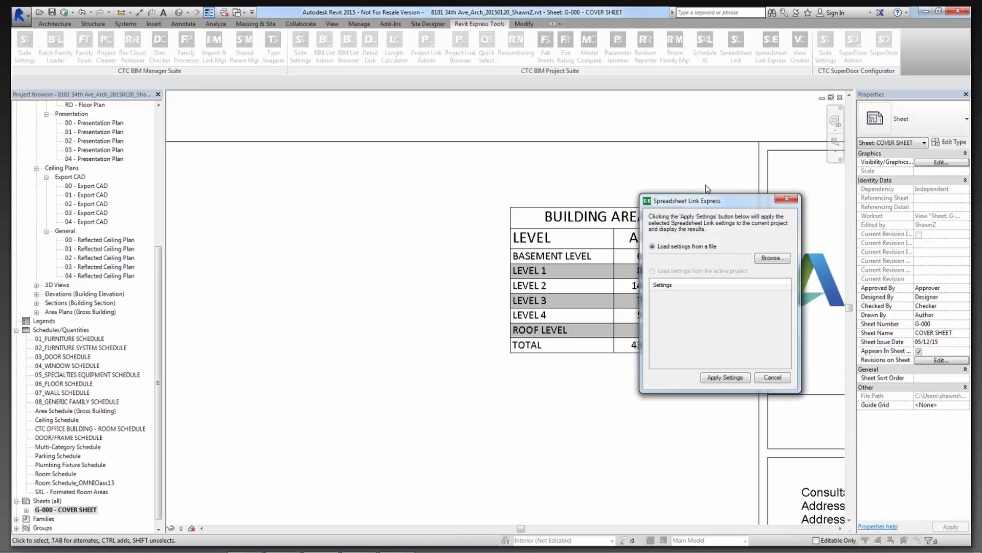
pyautogui.click(764, 261)
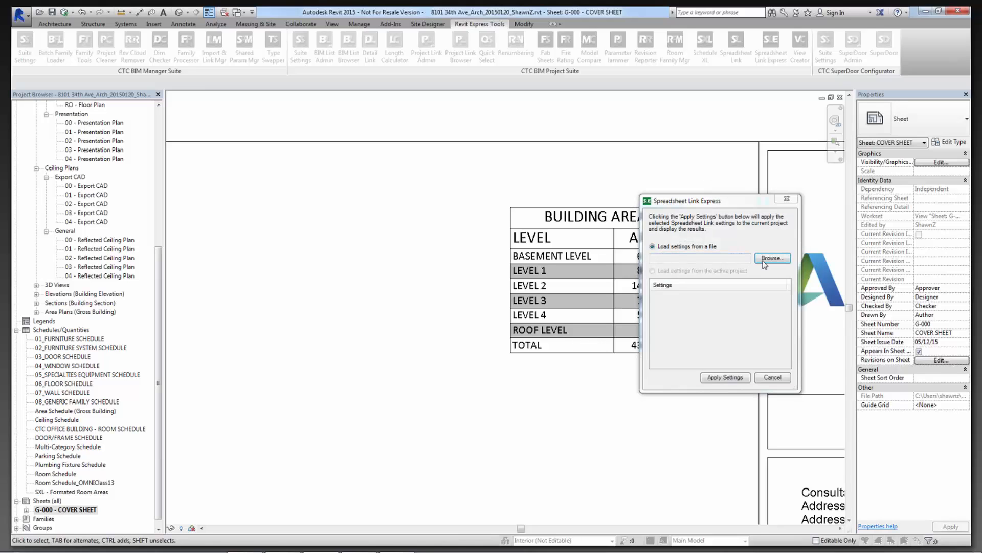
pyautogui.click(724, 378)
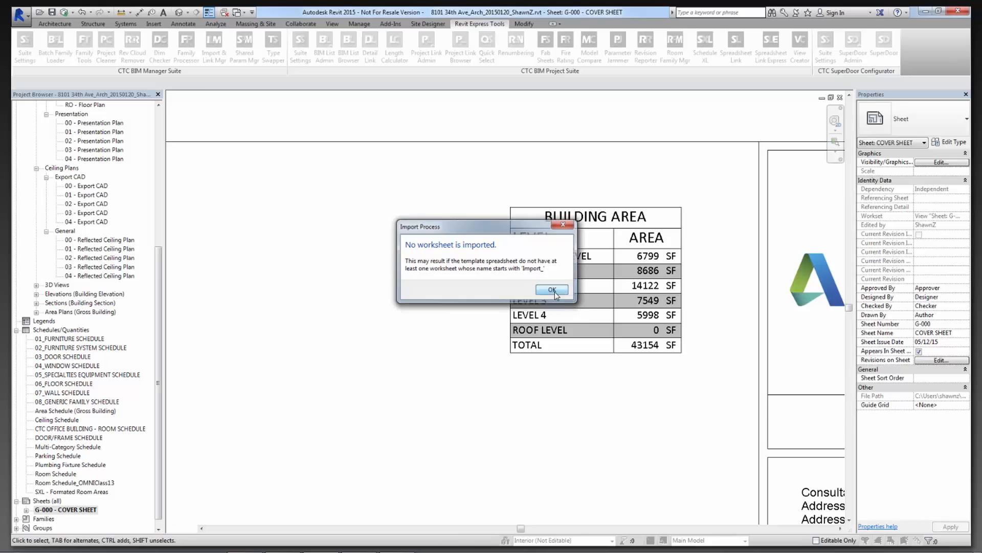
pyautogui.click(552, 290)
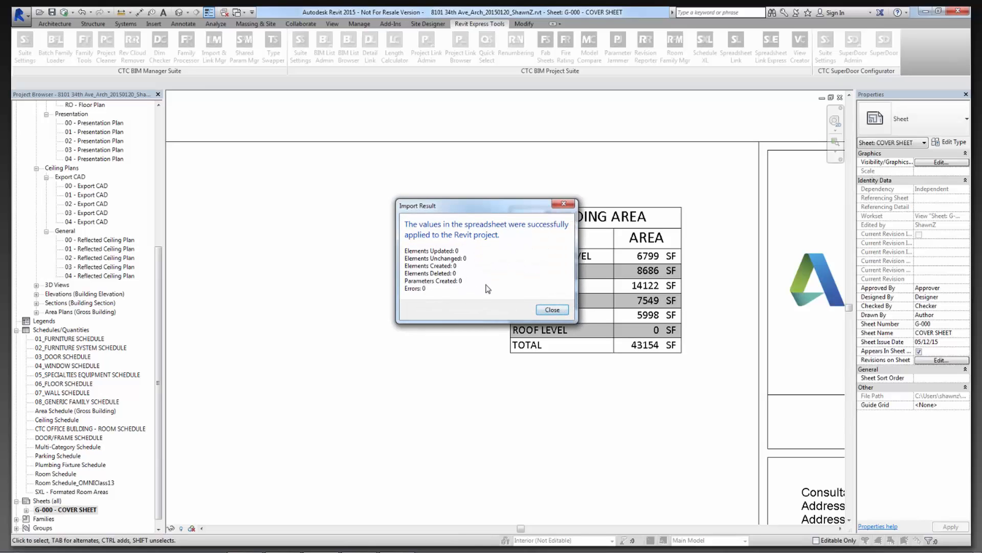
pyautogui.click(551, 310)
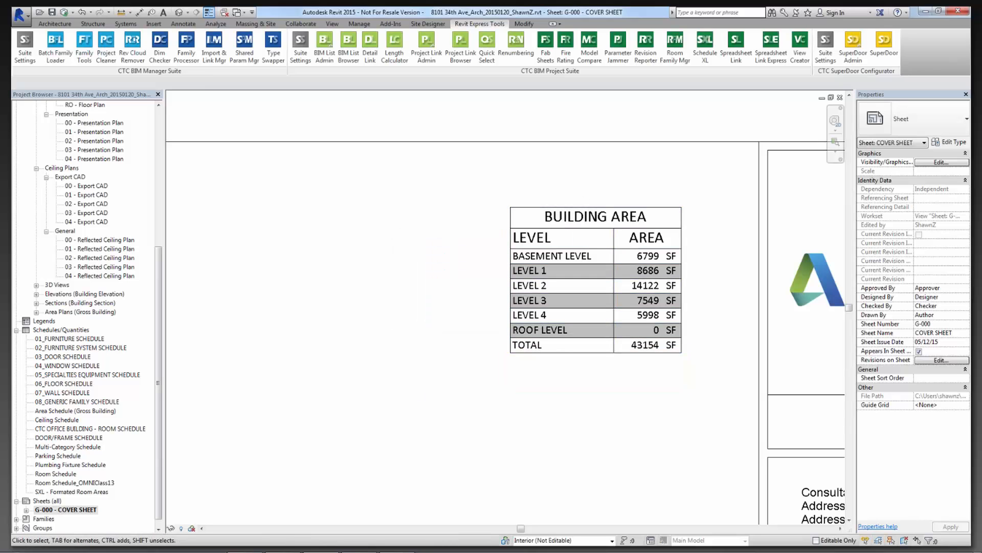
# Open the project's Room Area Totals workbook from File Explorer, check its Formated Room Areas worksheet, and close it without saving.
pyautogui.hotkey('alt', 'Tab')
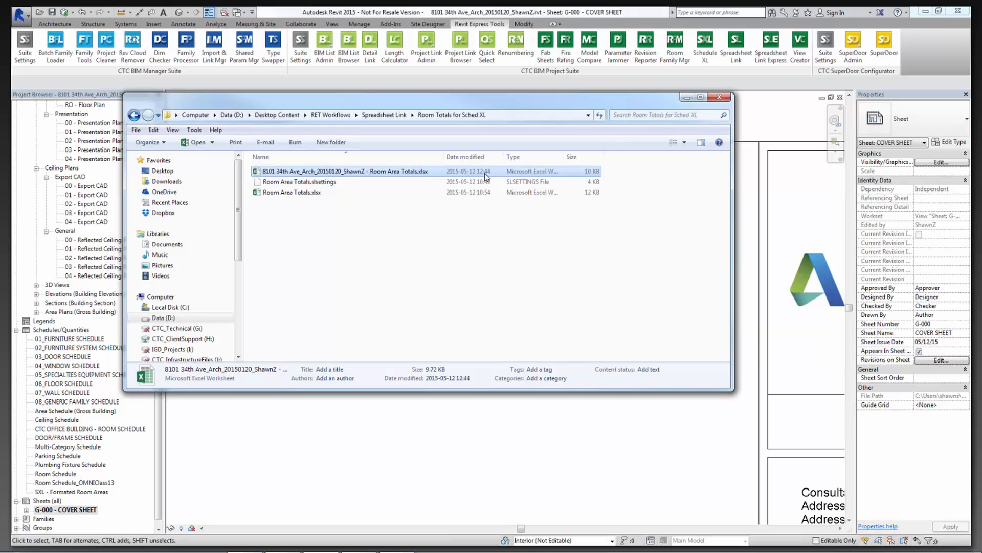
pyautogui.doubleClick(485, 175)
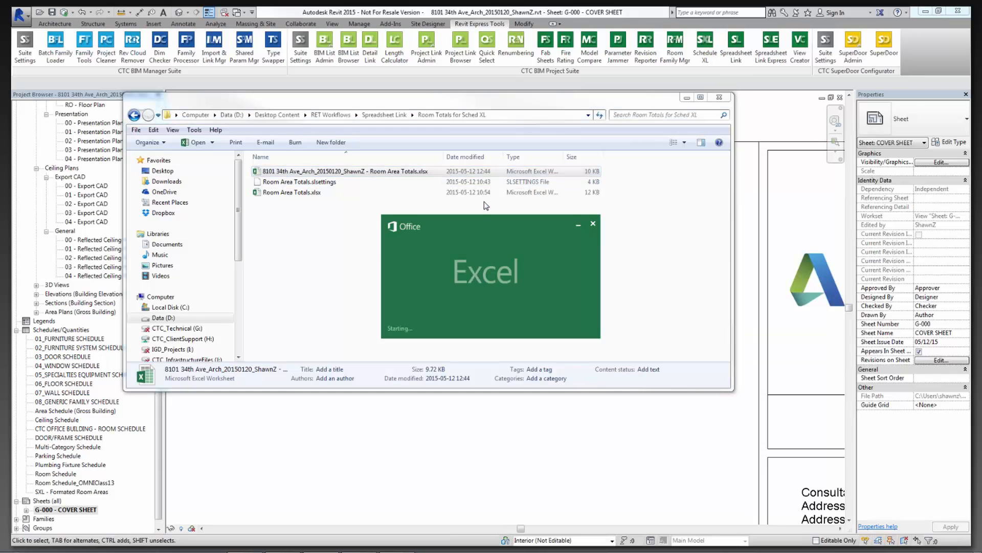
pyautogui.click(263, 448)
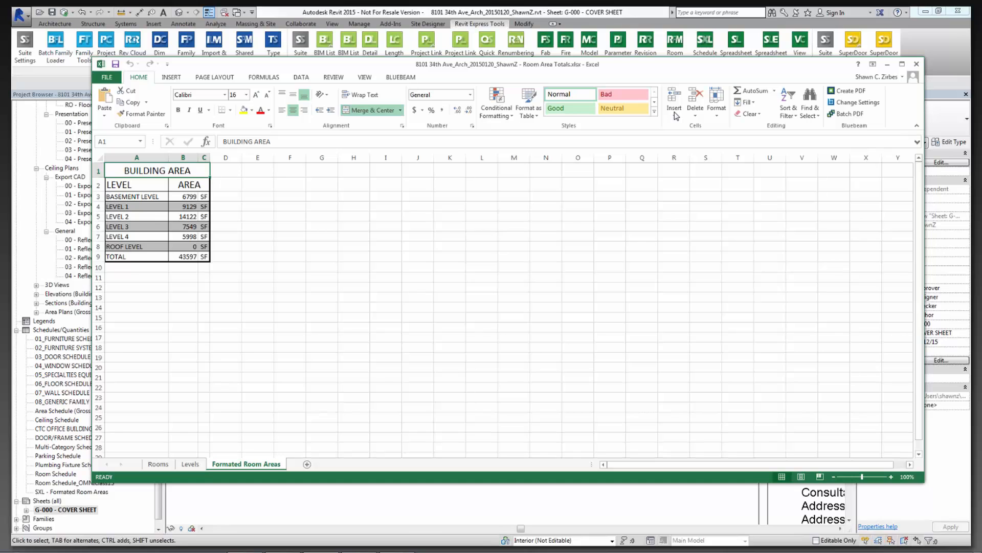
pyautogui.moveTo(677, 115); pyautogui.dragTo(703, 72)
pyautogui.click(943, 71)
pyautogui.click(496, 294)
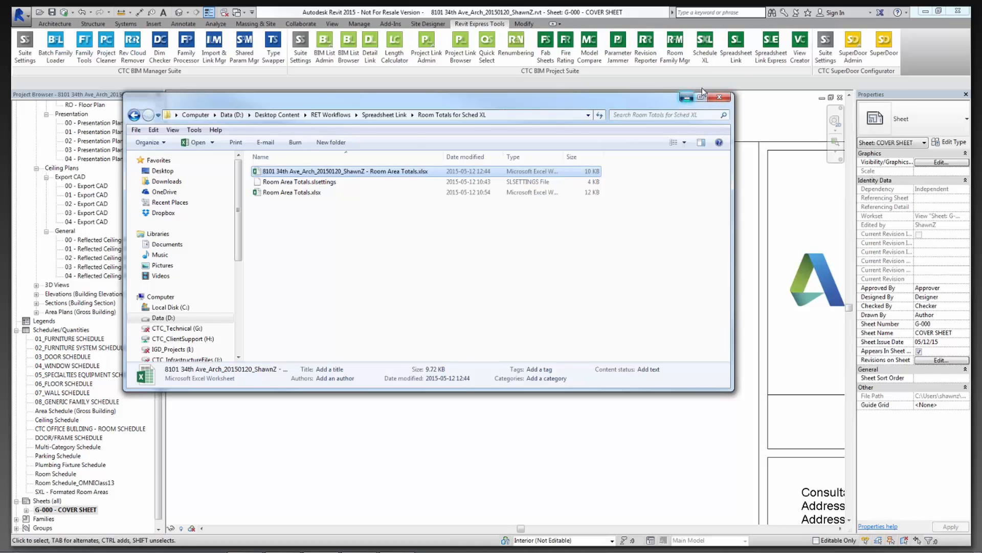
pyautogui.click(688, 96)
# Start Schedule XL in Revit, move its window clear of the BUILDING AREA table, and update the Formated Room Areas schedule.
pyautogui.click(706, 46)
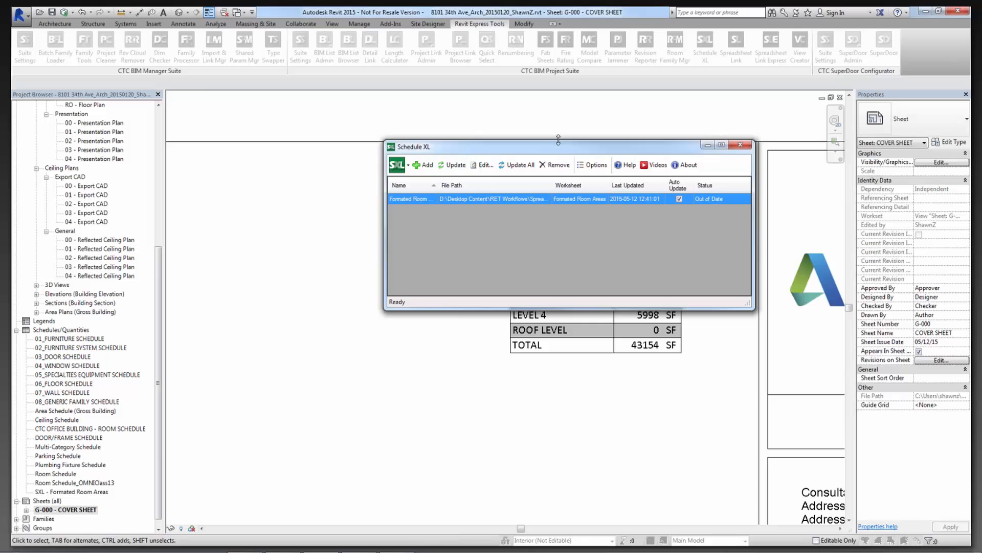
pyautogui.moveTo(530, 150); pyautogui.dragTo(279, 109)
pyautogui.click(180, 129)
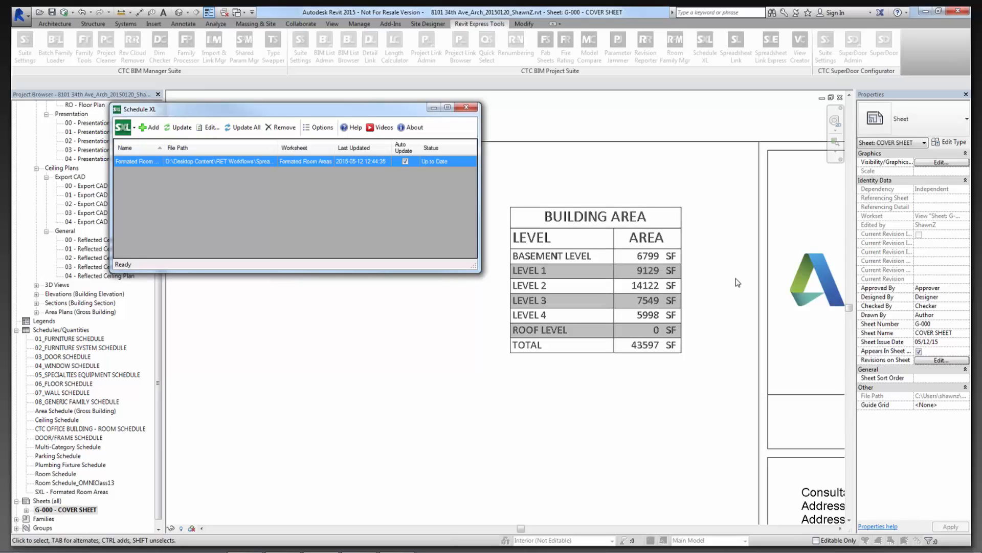